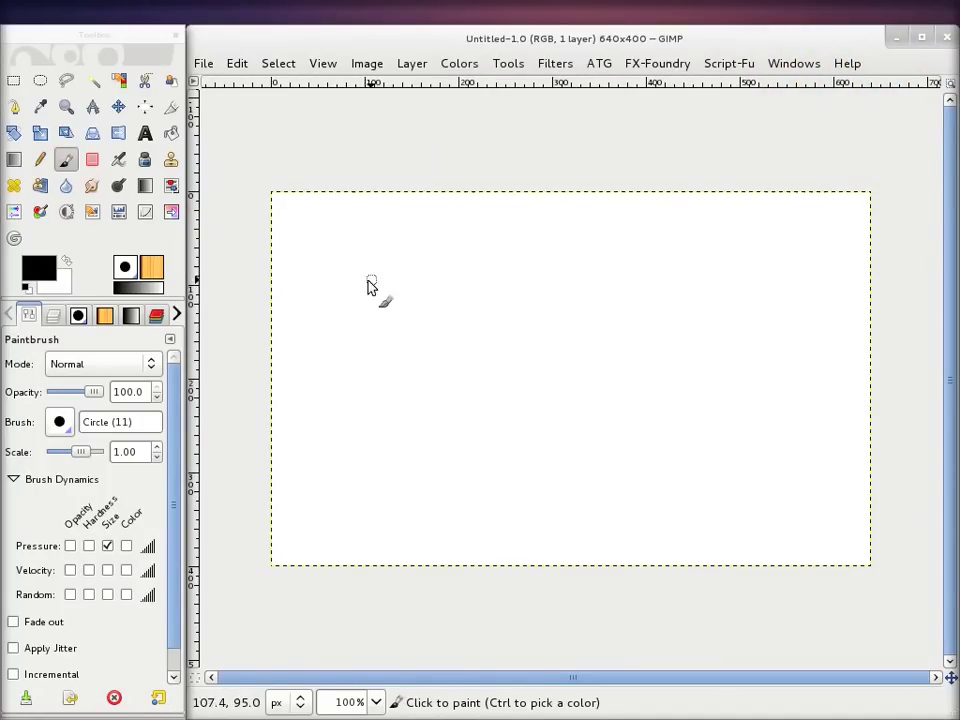
- Zoom the canvas to 400% and paint thick black zigzag scribble strokes
left_click(376, 702)
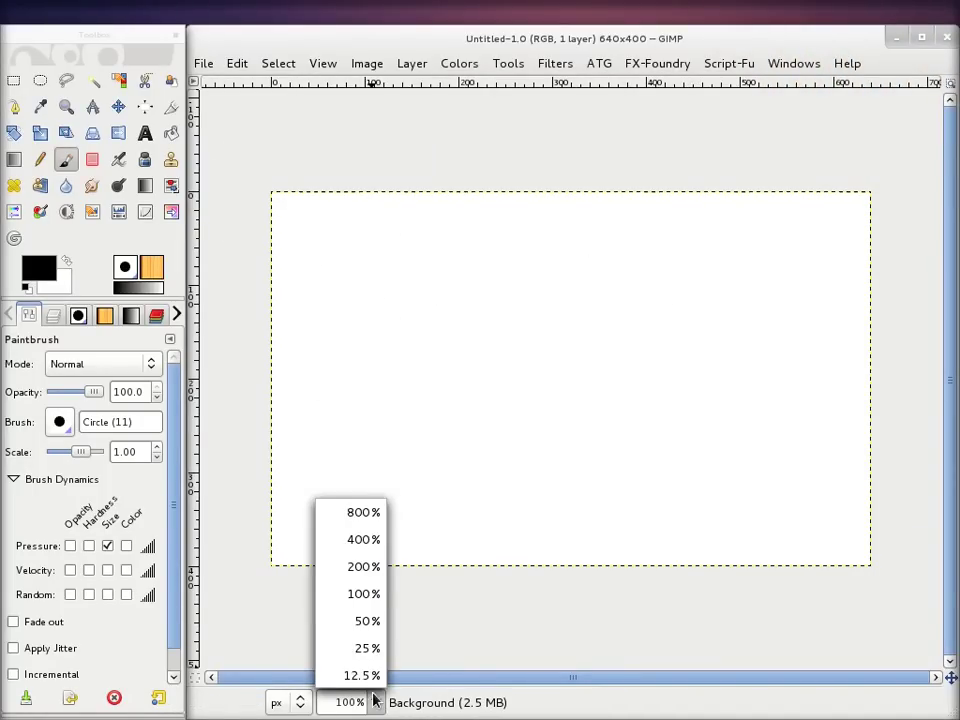
left_click(372, 541)
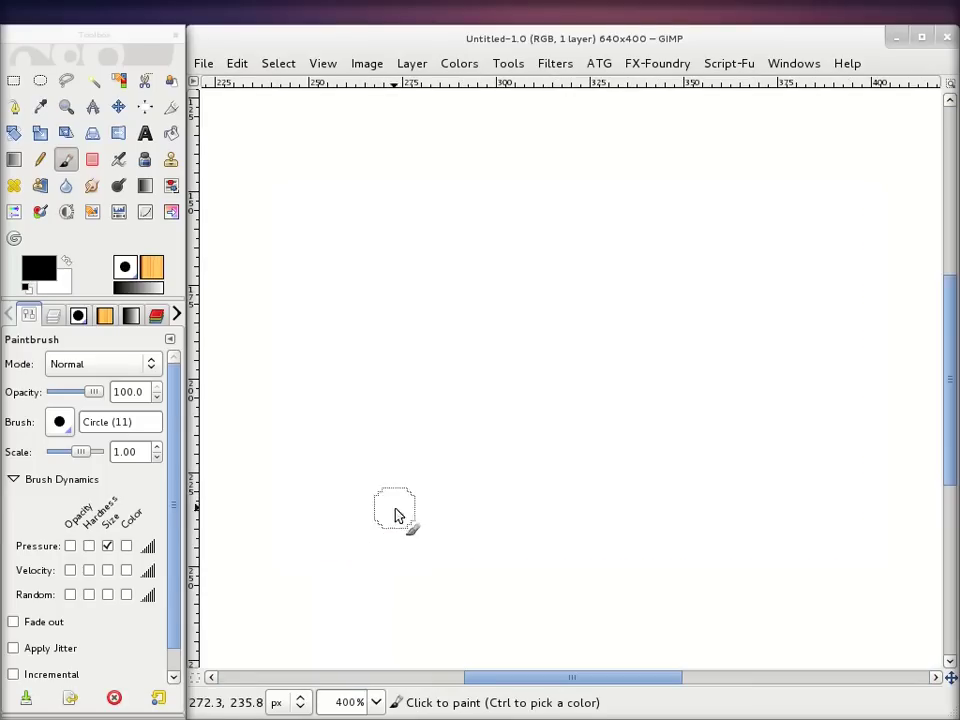
left_click_drag(379, 223, 542, 390)
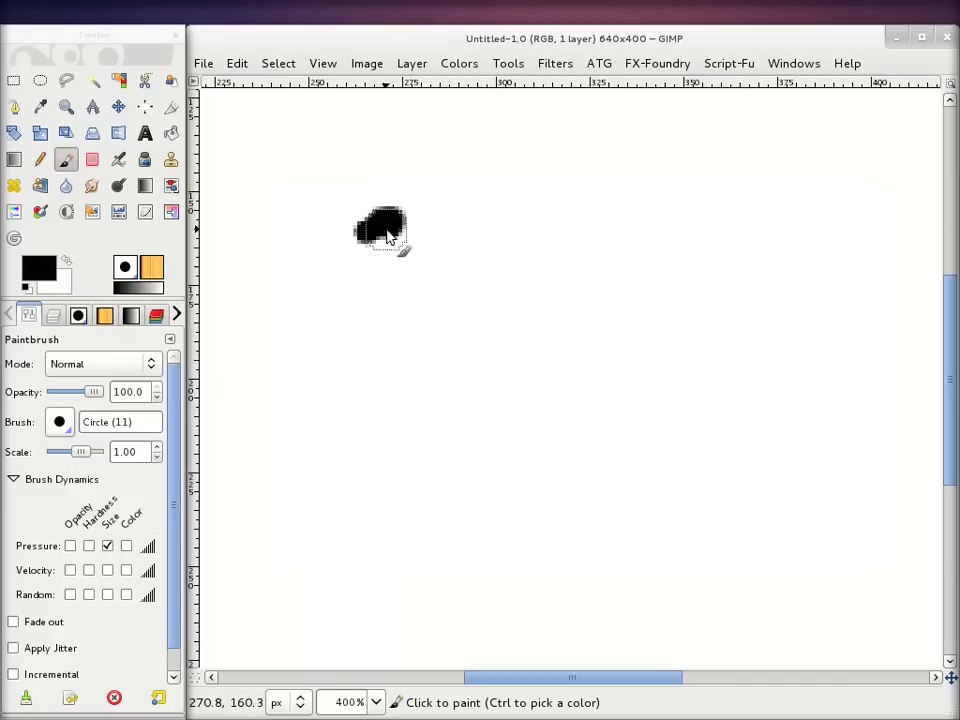
left_click_drag(520, 250, 700, 315)
mouse_move(412, 435)
left_mouse_down()
mouse_move(450, 533)
mouse_move(546, 435)
mouse_move(606, 343)
mouse_move(750, 242)
mouse_move(425, 190)
mouse_move(395, 209)
mouse_move(554, 393)
mouse_move(513, 300)
mouse_move(418, 303)
mouse_move(317, 369)
mouse_move(471, 360)
mouse_move(354, 208)
mouse_move(336, 343)
mouse_move(611, 336)
mouse_move(596, 347)
mouse_move(659, 352)
left_mouse_up()
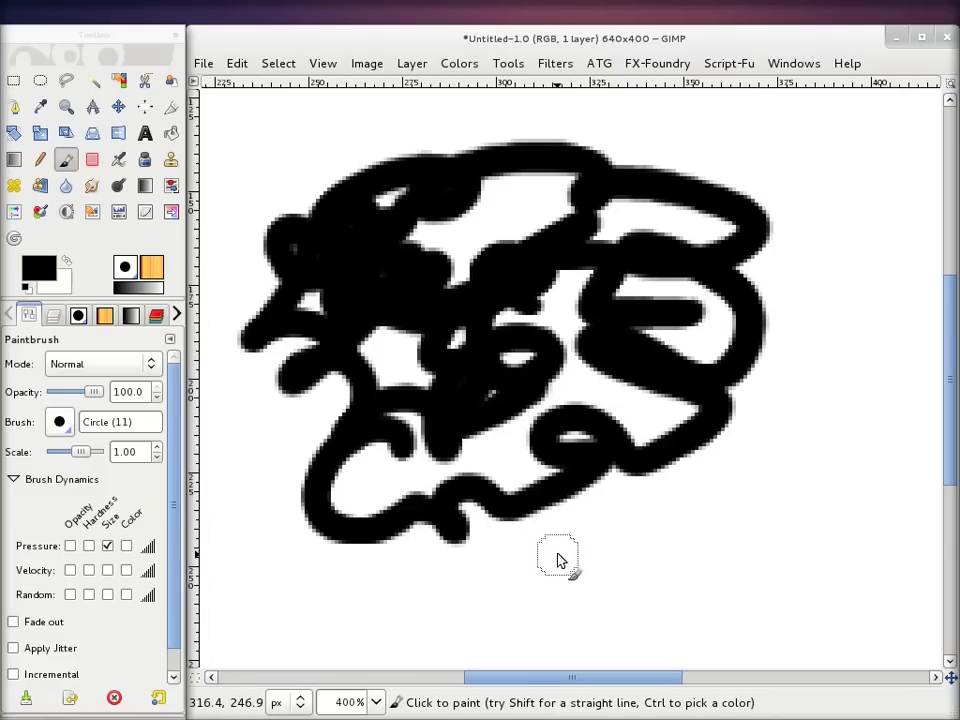
- Dab two round black dots below the scribble and toggle the Brush Dynamics expander
left_click(582, 542)
left_click(609, 528)
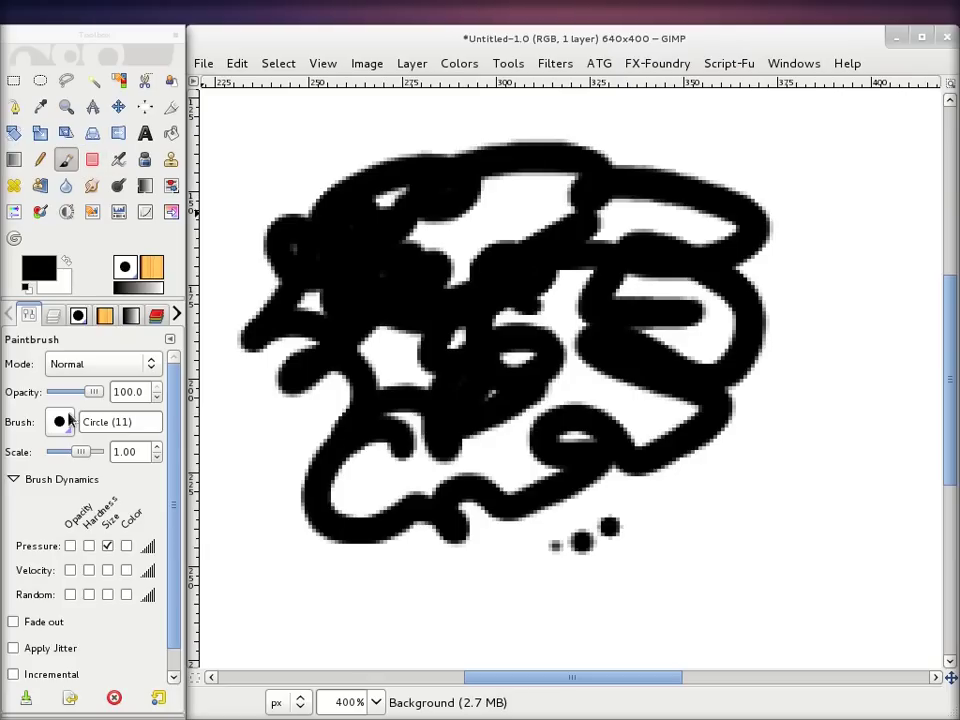
left_click(14, 479)
left_click(14, 479)
left_click(14, 479)
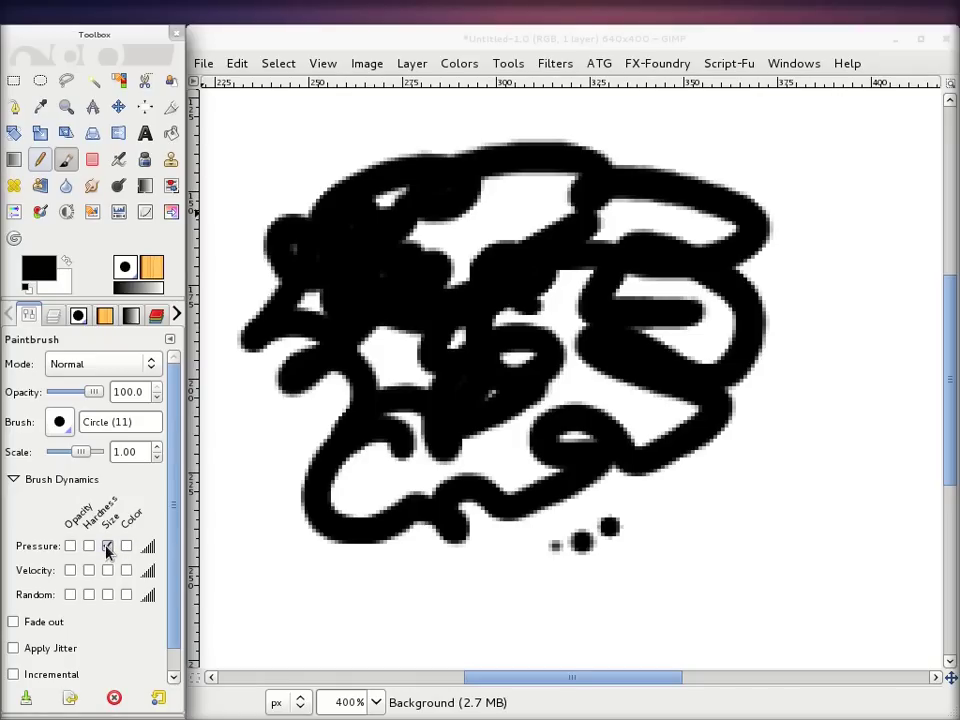
- Make pressure control opacity instead of size, then paint faint grey dabs left of the curve
left_click(107, 546)
left_click(70, 546)
left_click(107, 546)
mouse_move(318, 492)
left_mouse_down()
mouse_move(285, 521)
mouse_move(311, 542)
mouse_move(343, 489)
mouse_move(240, 514)
left_mouse_up()
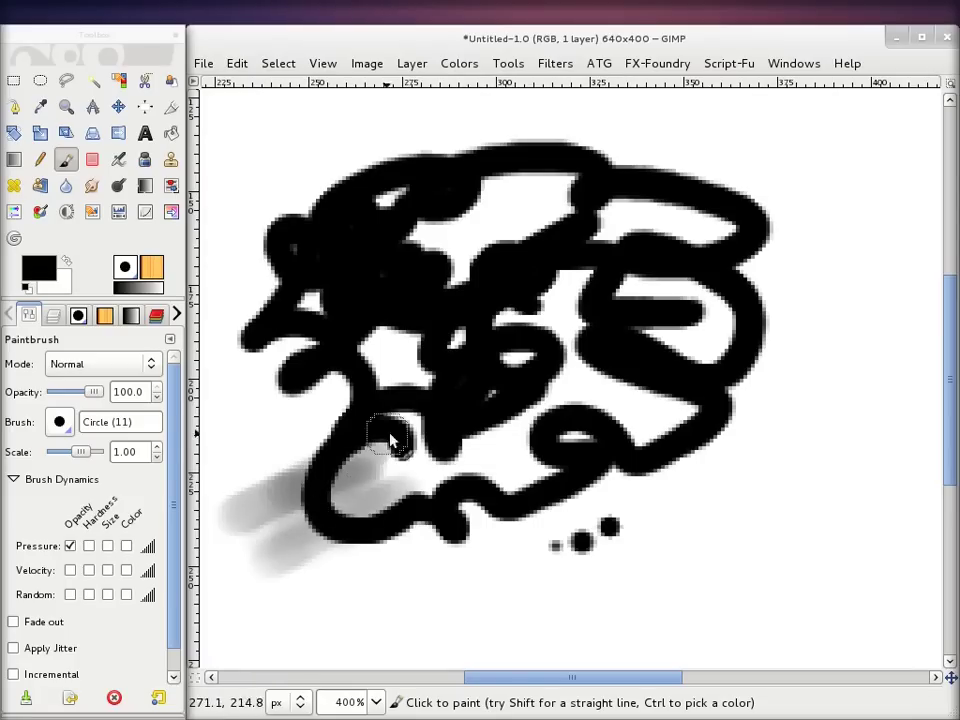
left_click_drag(390, 440, 268, 489)
mouse_move(369, 439)
left_mouse_down()
mouse_move(386, 471)
mouse_move(279, 493)
mouse_move(274, 508)
mouse_move(388, 522)
mouse_move(264, 471)
left_mouse_up()
- Switch pressure from opacity to hardness and paint a soft black stroke along the bottom
left_click(70, 545)
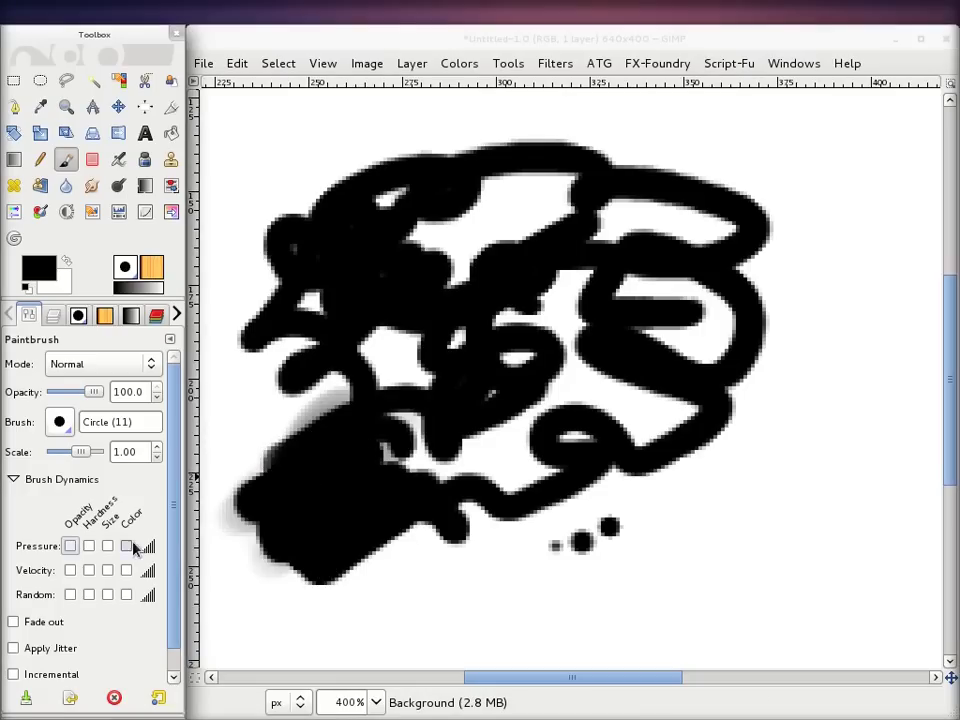
left_click(89, 545)
left_click_drag(412, 591, 543, 577)
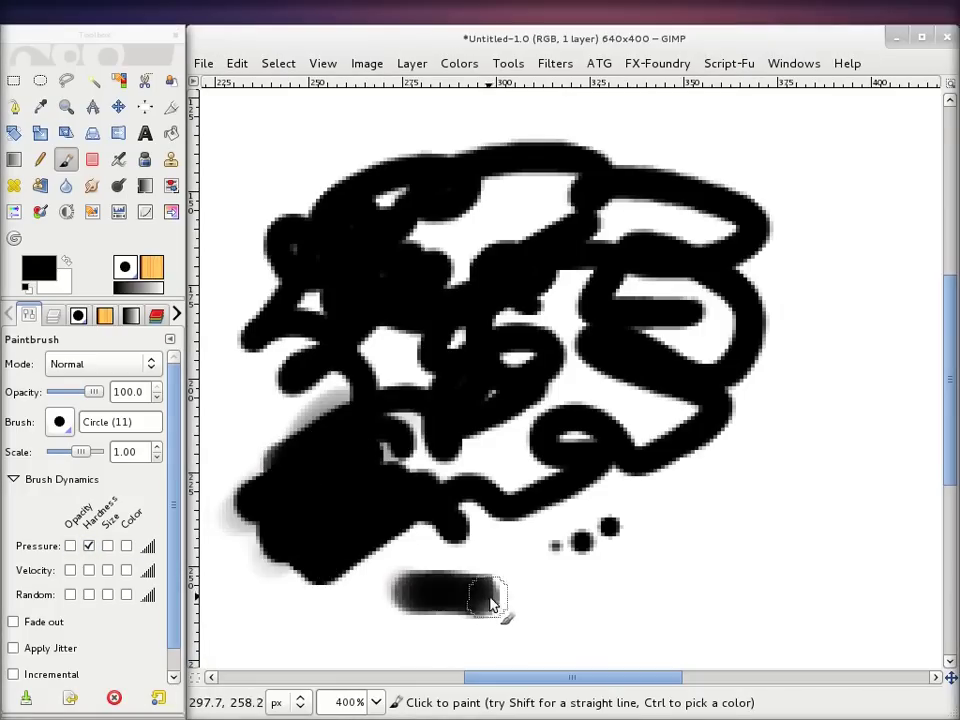
- Switch pressure back to size, paint thin crossing strokes on the right, and lower pressure strength slightly
left_click(108, 545)
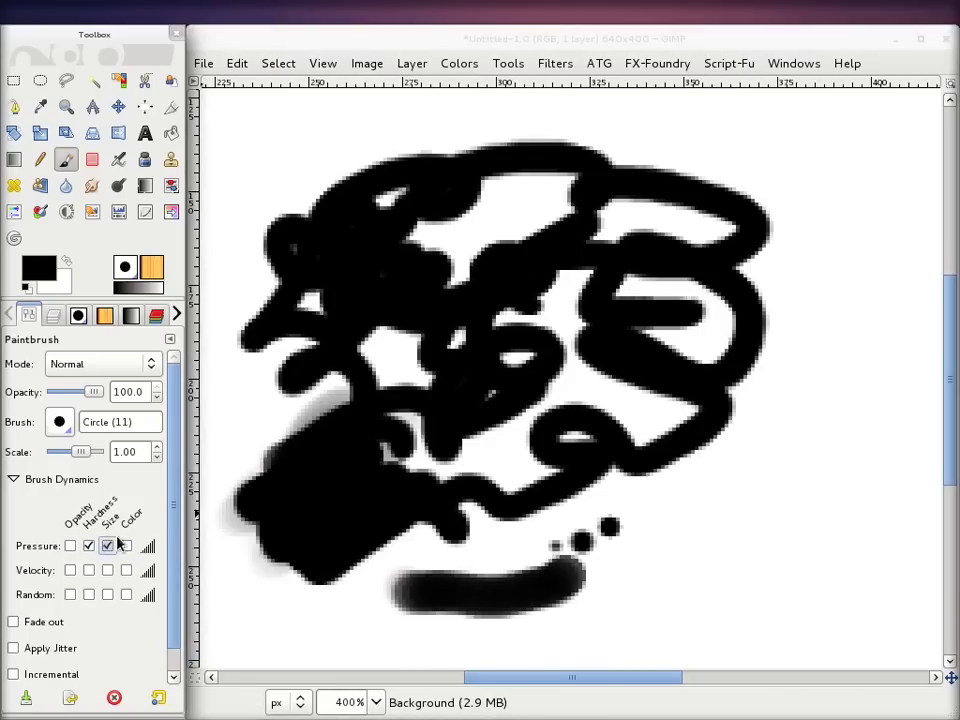
left_click(89, 545)
mouse_move(508, 551)
left_mouse_down()
mouse_move(602, 527)
mouse_move(815, 318)
mouse_move(857, 185)
mouse_move(831, 279)
mouse_move(850, 400)
left_mouse_up()
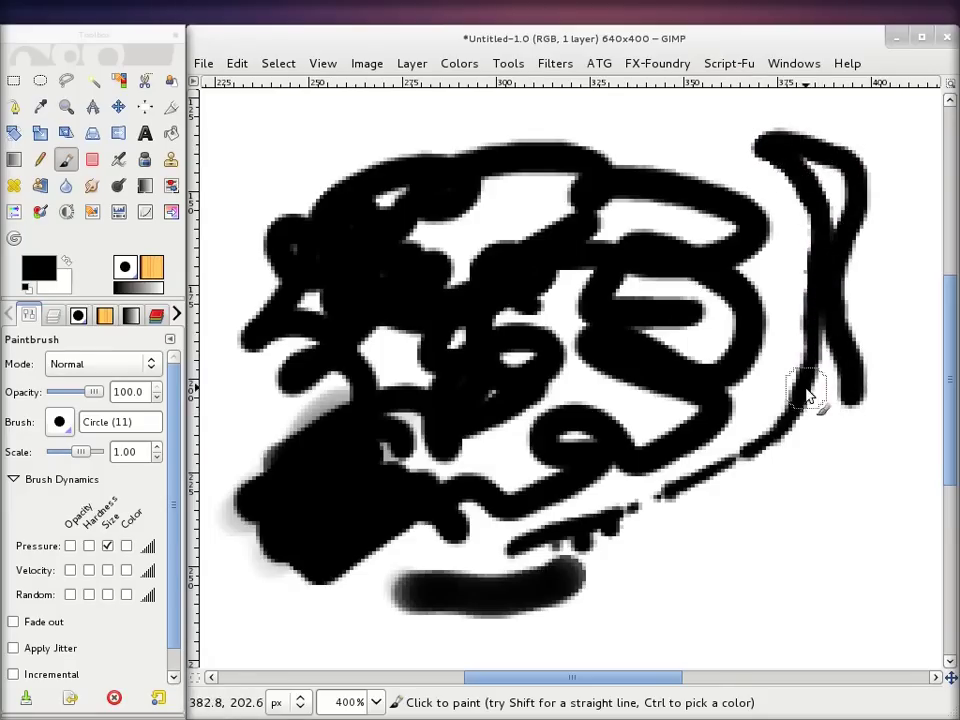
mouse_move(577, 388)
left_mouse_down()
mouse_move(763, 499)
mouse_move(828, 518)
left_mouse_up()
left_click_drag(740, 447, 662, 494)
mouse_move(561, 553)
left_mouse_down()
mouse_move(748, 549)
mouse_move(865, 530)
left_mouse_up()
mouse_move(580, 590)
left_mouse_down()
mouse_move(648, 585)
mouse_move(810, 445)
left_mouse_up()
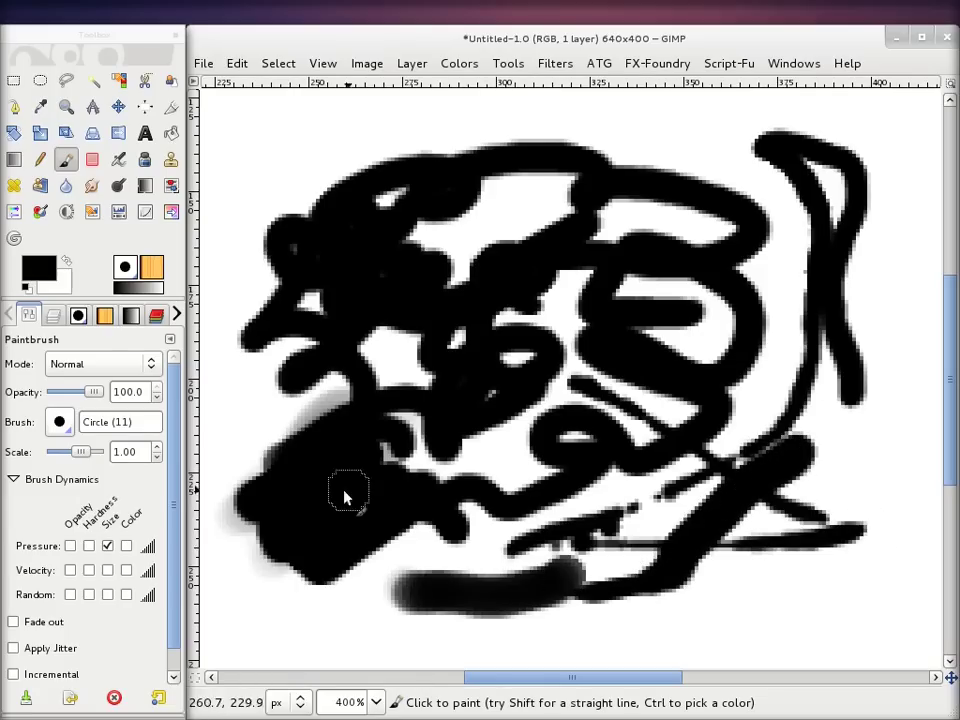
left_click_drag(313, 352, 429, 354)
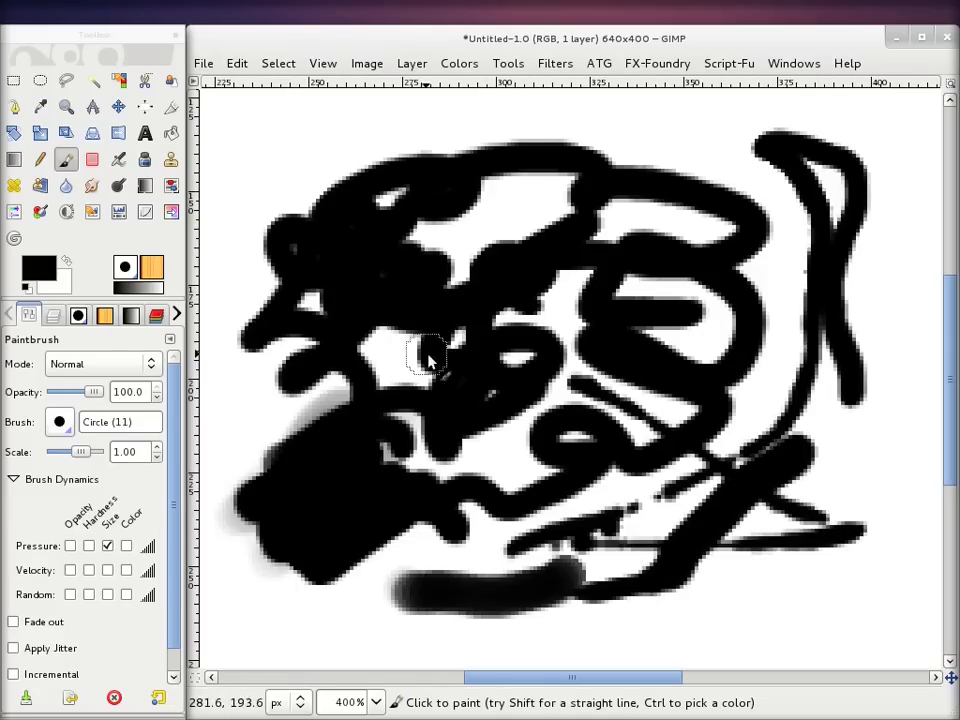
left_click(148, 546)
mouse_move(150, 548)
left_mouse_down()
mouse_move(96, 546)
mouse_move(153, 543)
left_mouse_up()
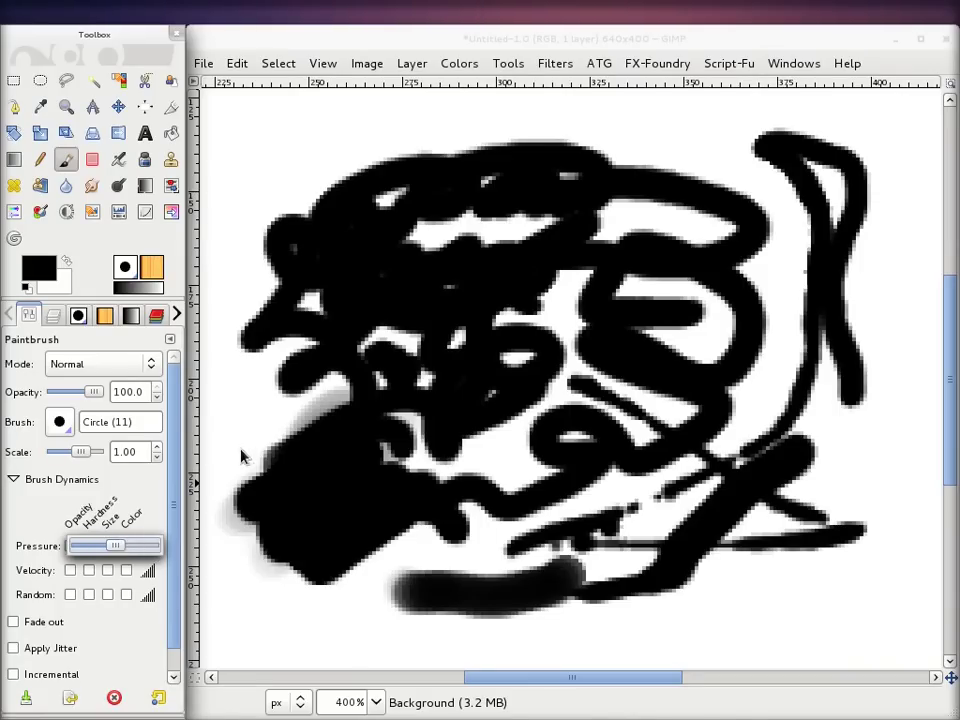
- Adjust the pressure response curve and paint a vertical stroke and long bottom stroke
left_click(243, 452)
mouse_move(238, 432)
left_mouse_down()
mouse_move(231, 332)
mouse_move(244, 251)
mouse_move(285, 176)
mouse_move(360, 143)
mouse_move(450, 124)
mouse_move(690, 128)
left_mouse_up()
left_click(150, 546)
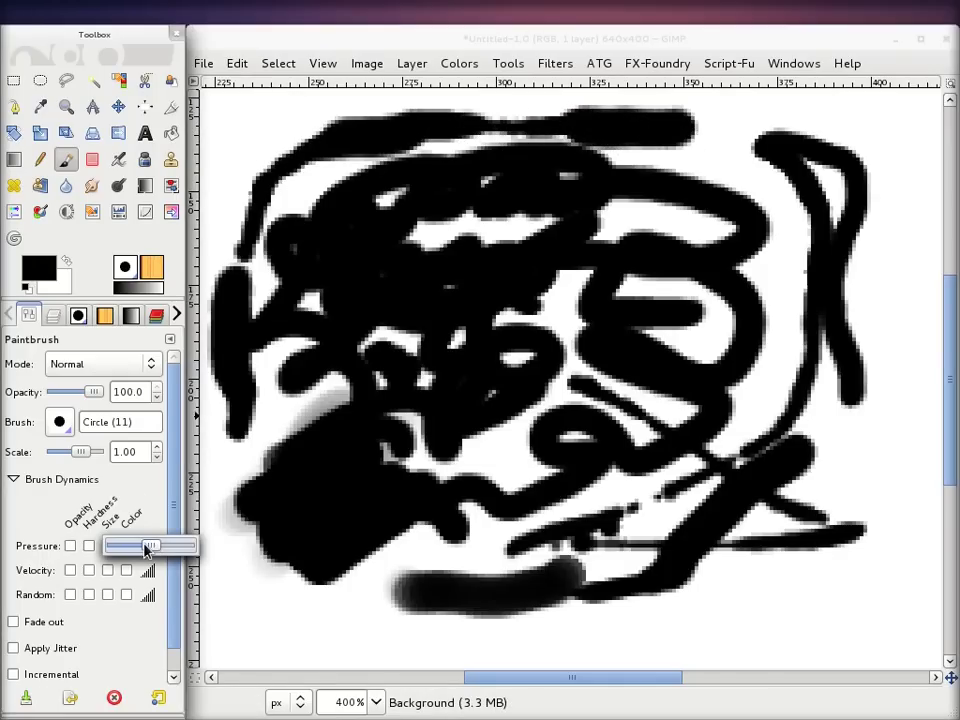
left_click(328, 619)
mouse_move(317, 619)
left_mouse_down()
mouse_move(352, 630)
mouse_move(459, 624)
mouse_move(574, 636)
mouse_move(727, 620)
left_mouse_up()
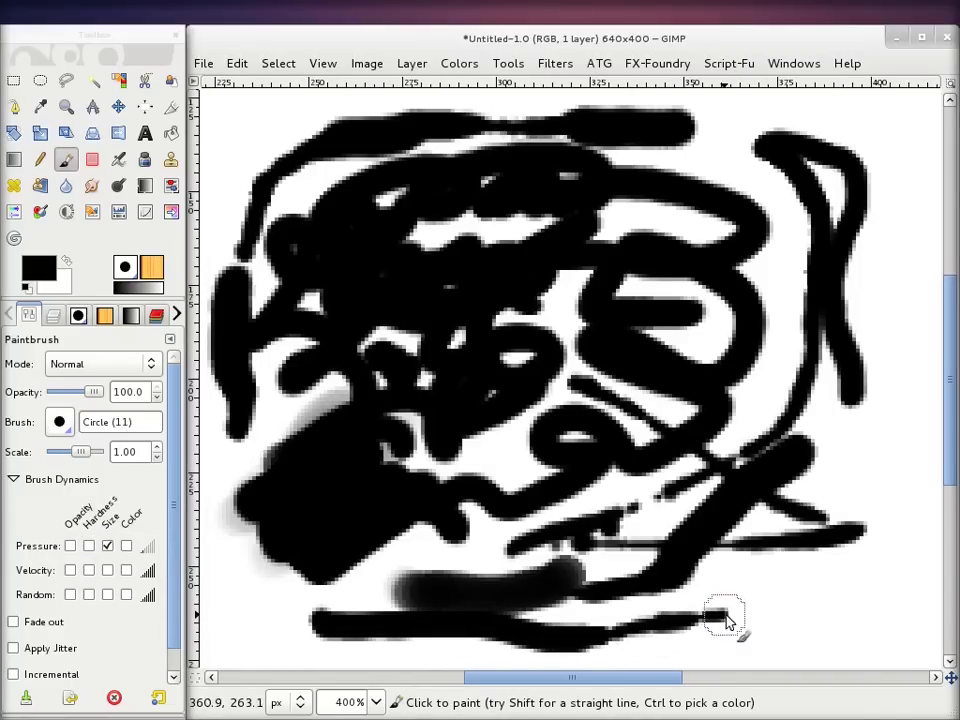
left_click(147, 547)
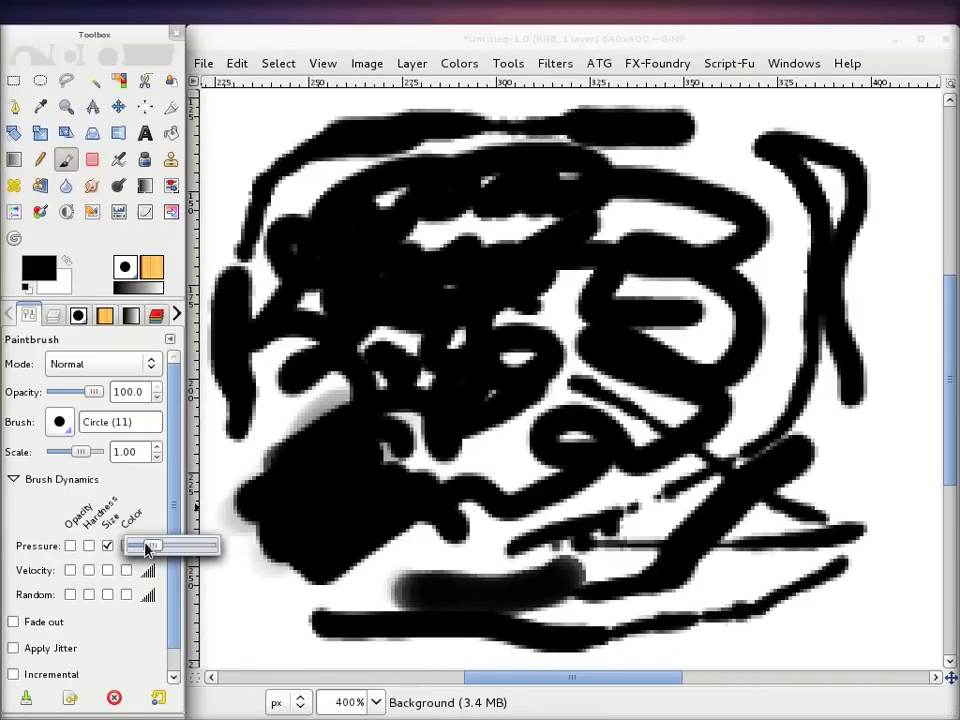
left_click(251, 446)
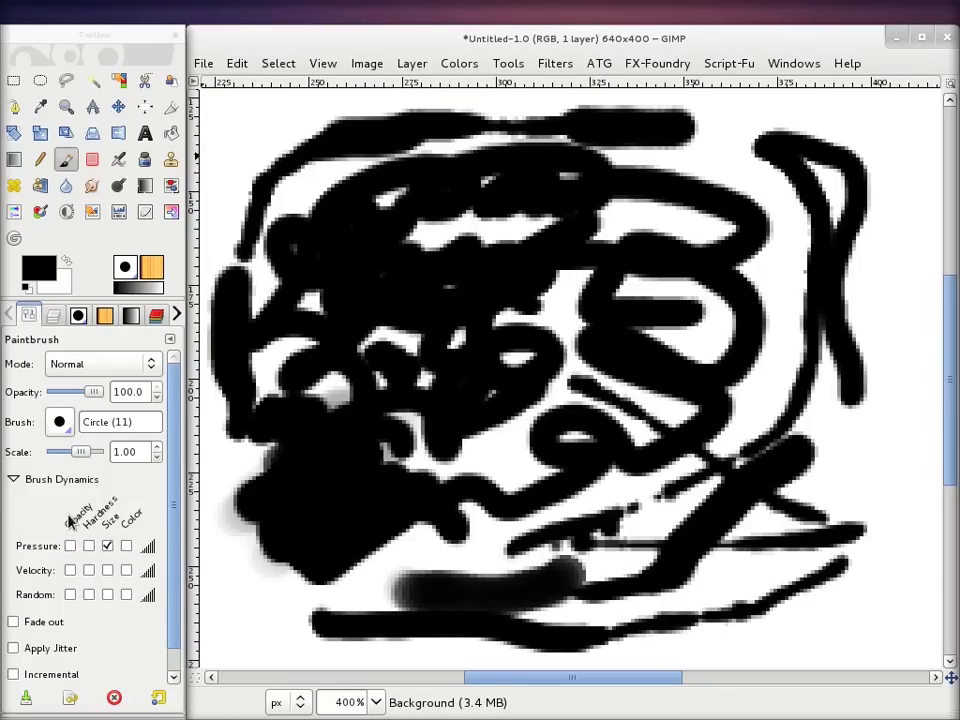
- Set pressure to control opacity, shade soft grey at lower left and right, then select the Pencil
left_click(107, 546)
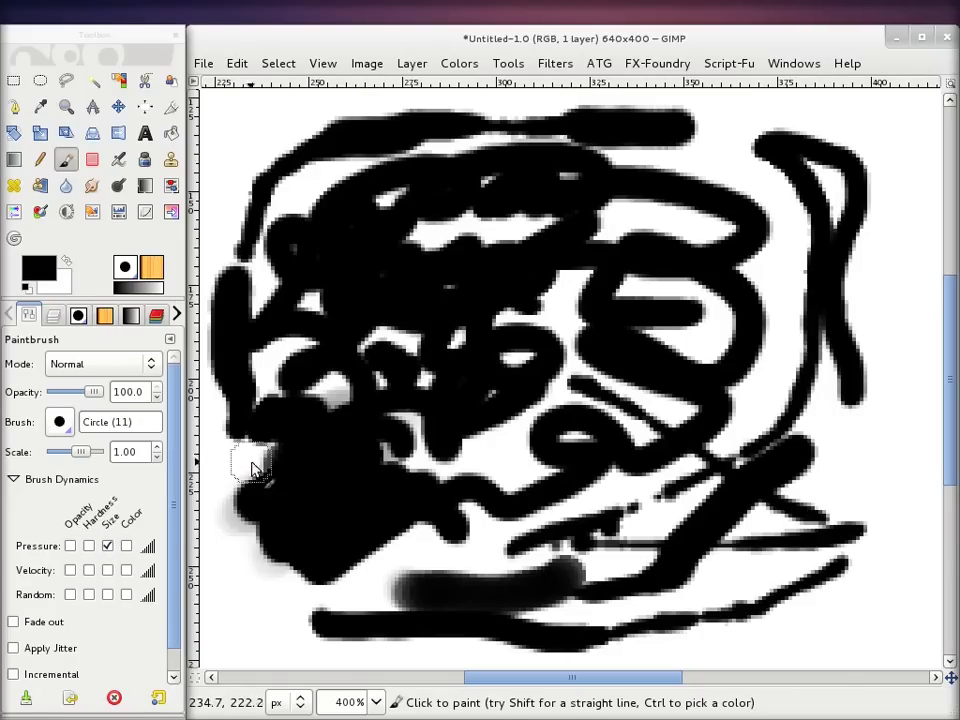
left_click(70, 546)
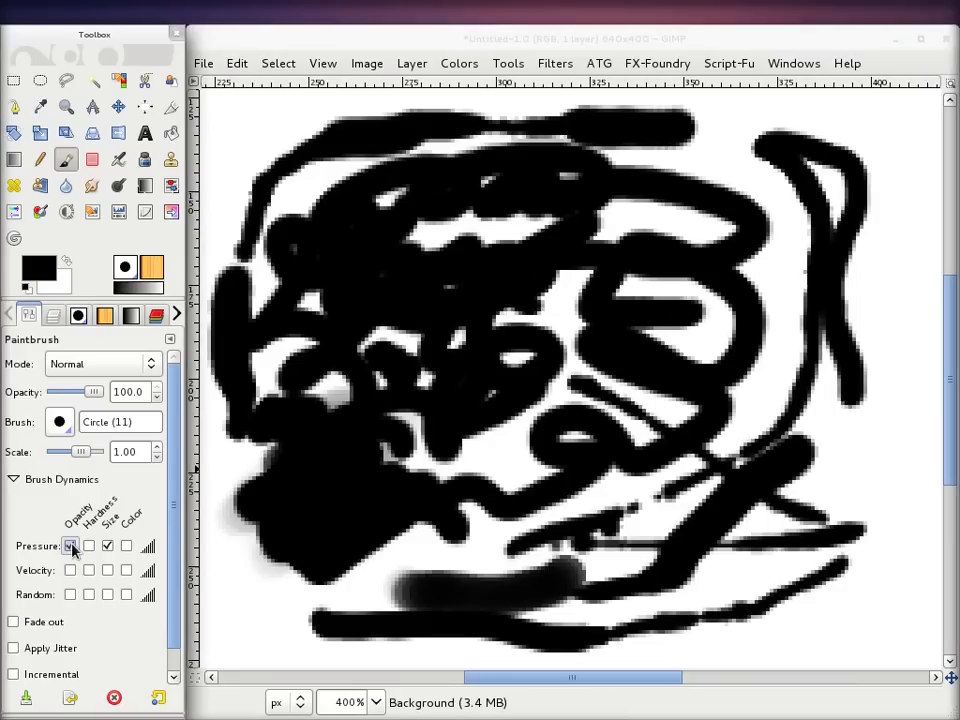
left_click(107, 546)
mouse_move(245, 596)
left_mouse_down()
mouse_move(268, 574)
mouse_move(336, 587)
left_mouse_up()
left_click_drag(830, 410, 885, 430)
key("n")
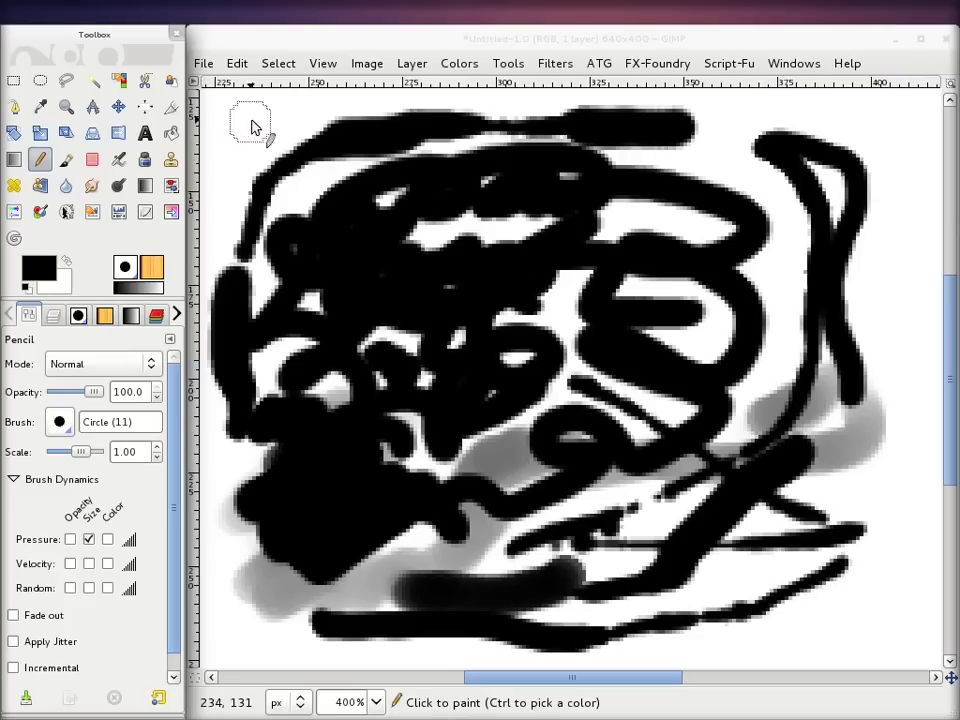
left_click(239, 64)
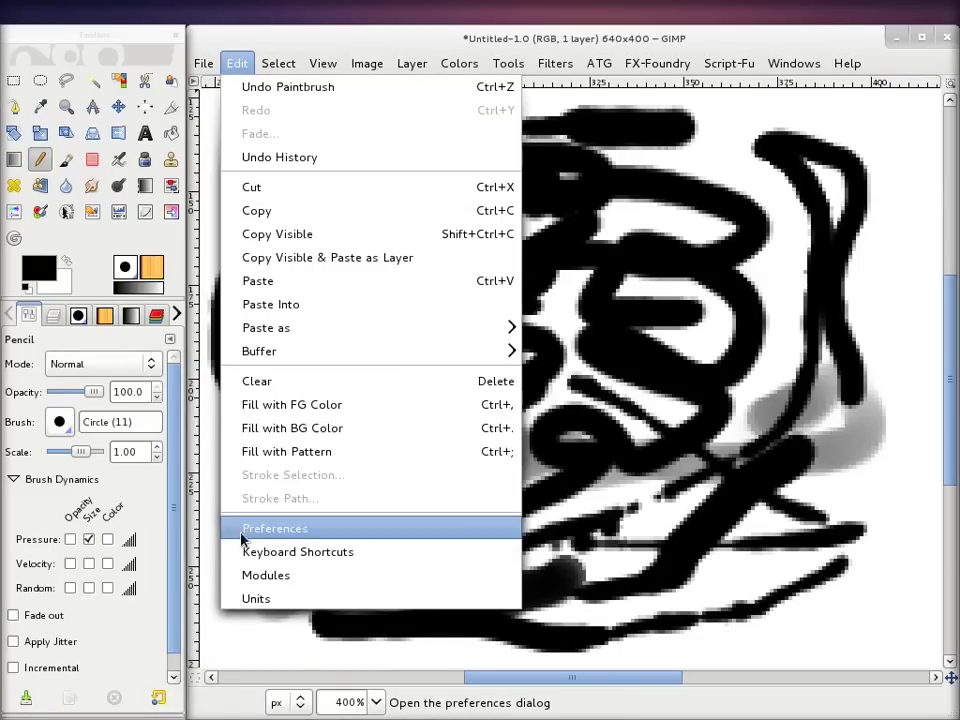
left_click(250, 530)
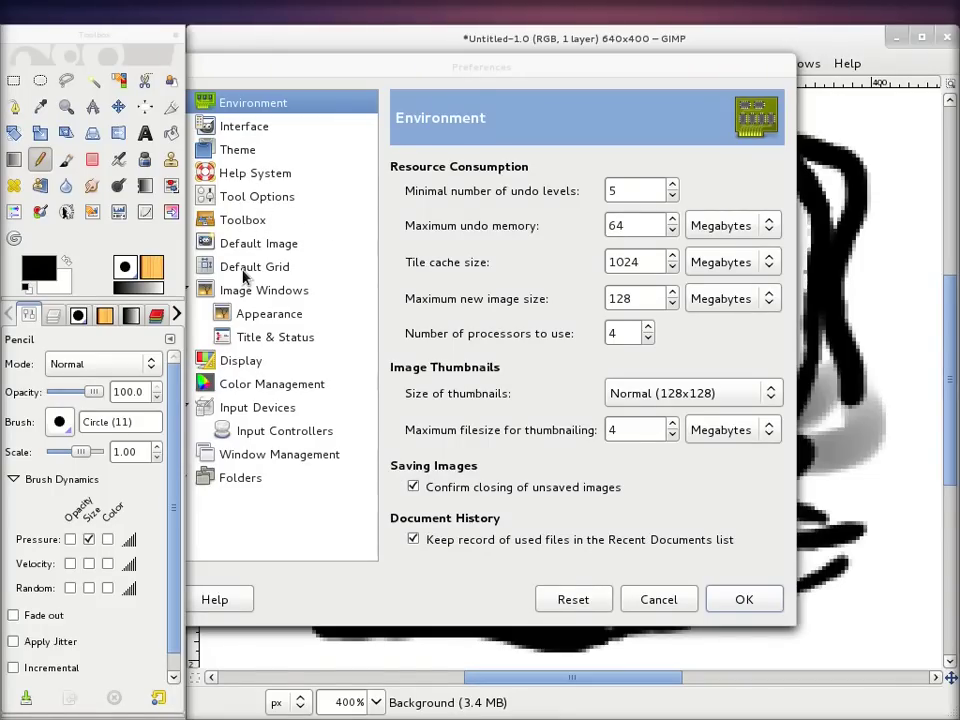
left_click(251, 197)
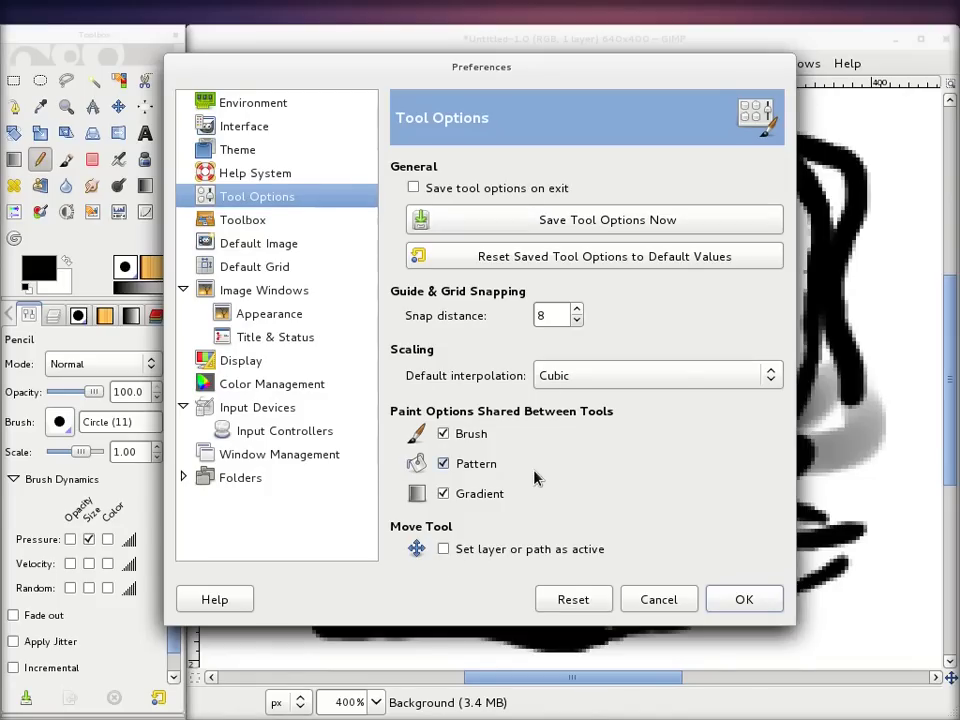
left_click(658, 600)
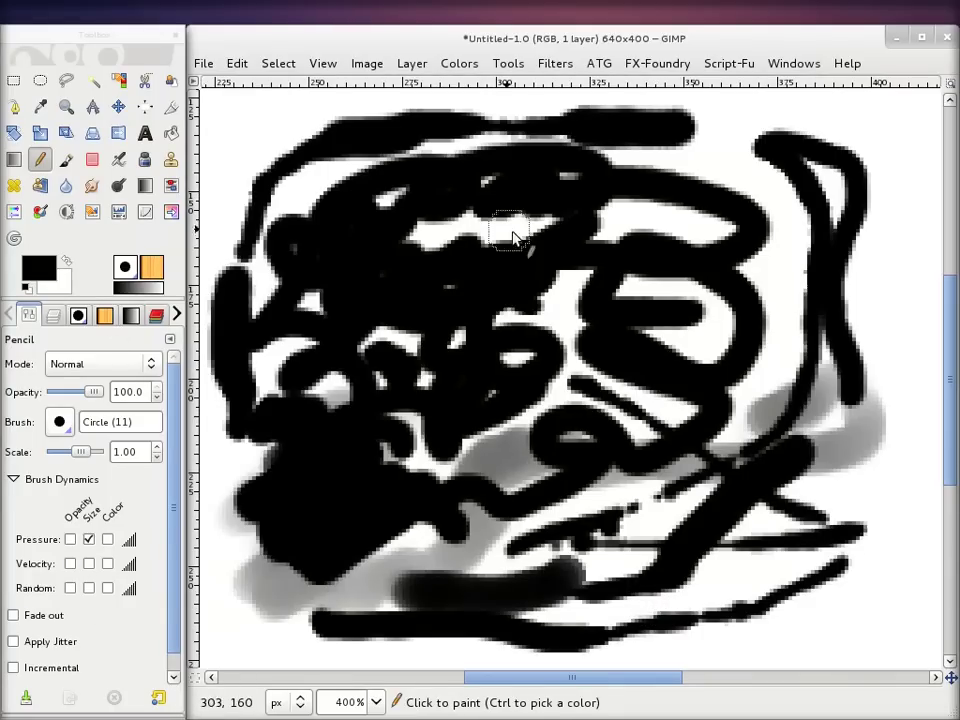
left_click_drag(738, 195, 732, 130)
- Open Edit > Preferences > Input Devices and the Configure Extended Input Devices dialog
left_click(237, 63)
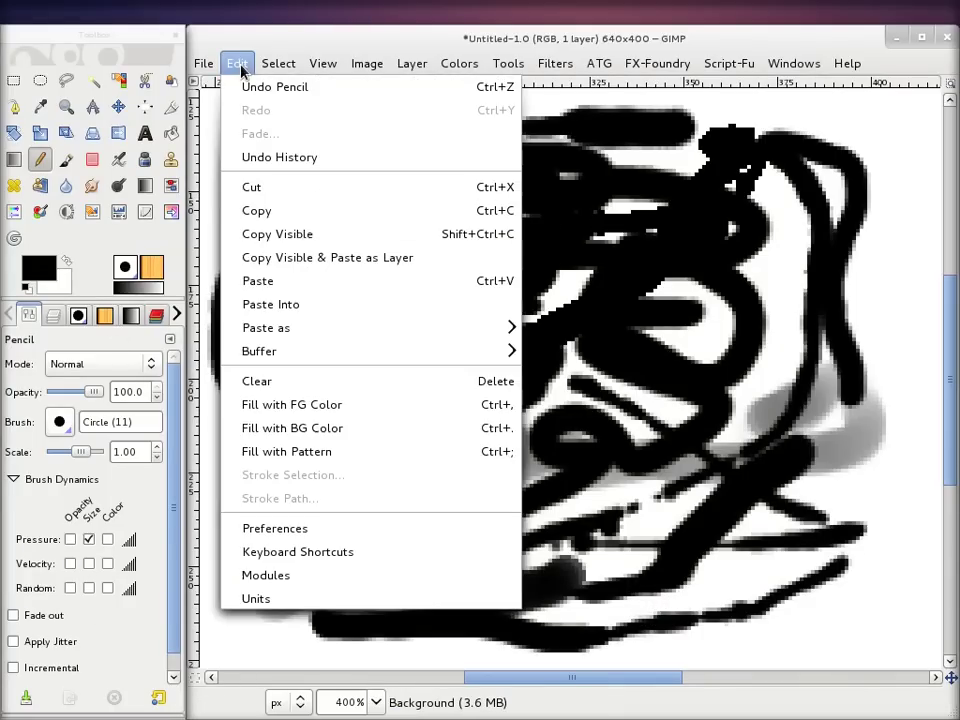
left_click(267, 533)
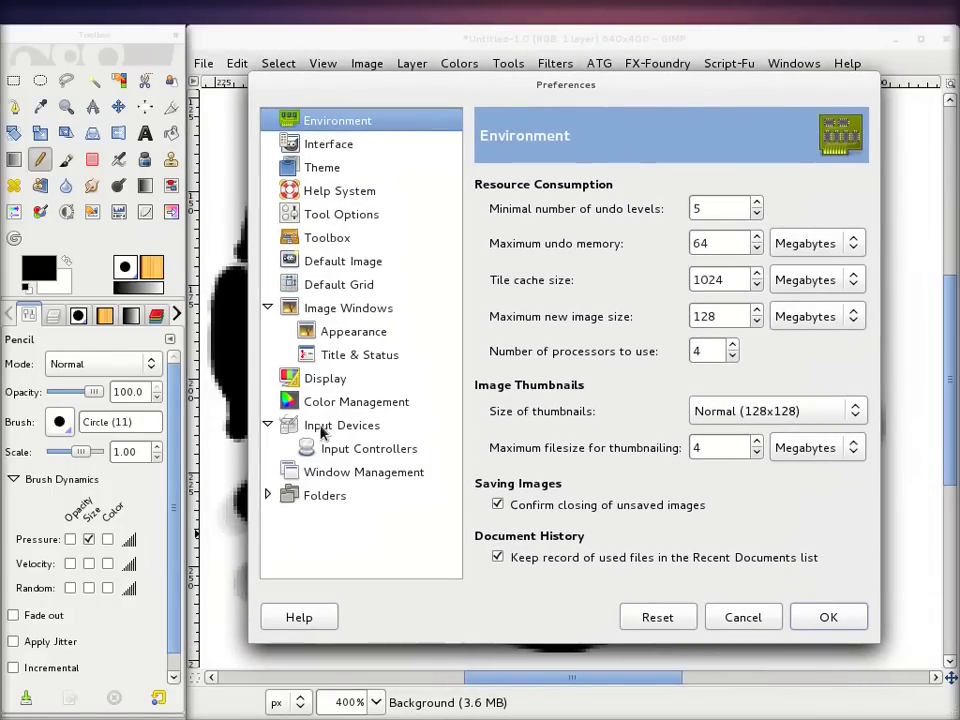
left_click(333, 428)
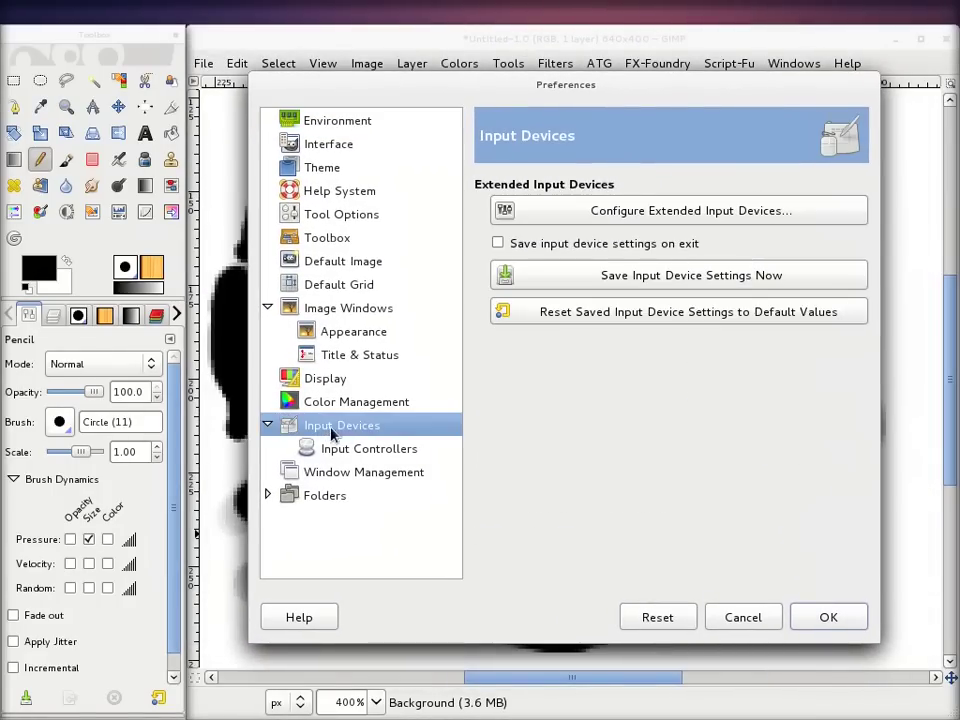
left_click(630, 214)
- Select the Wacom Bamboo1 stylus, set it to Screen mode, and review its Axes list
left_click(600, 265)
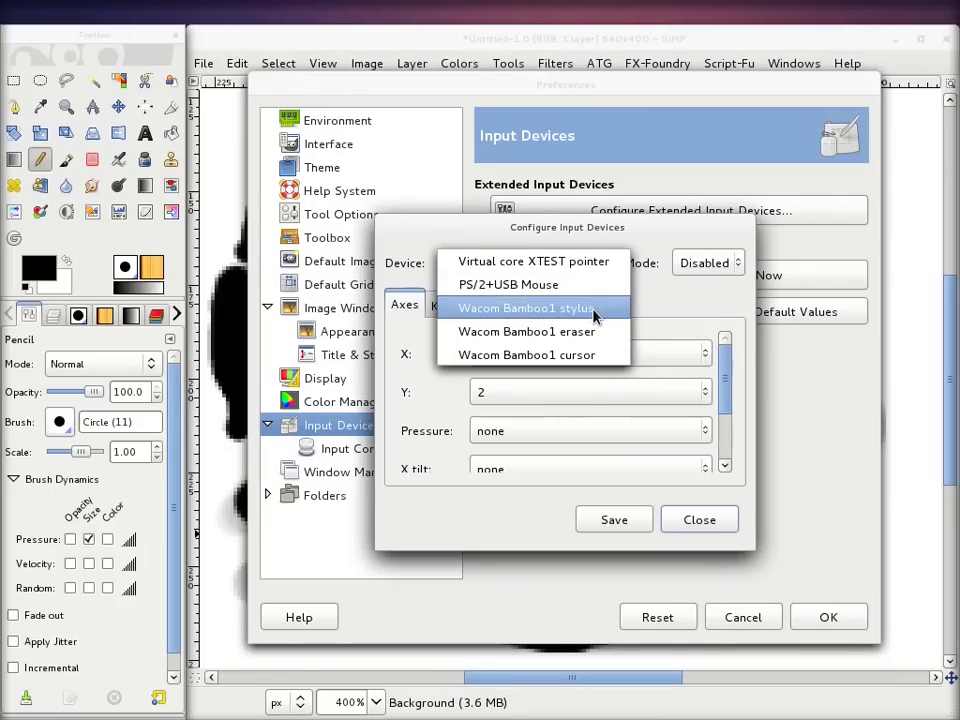
left_click(596, 315)
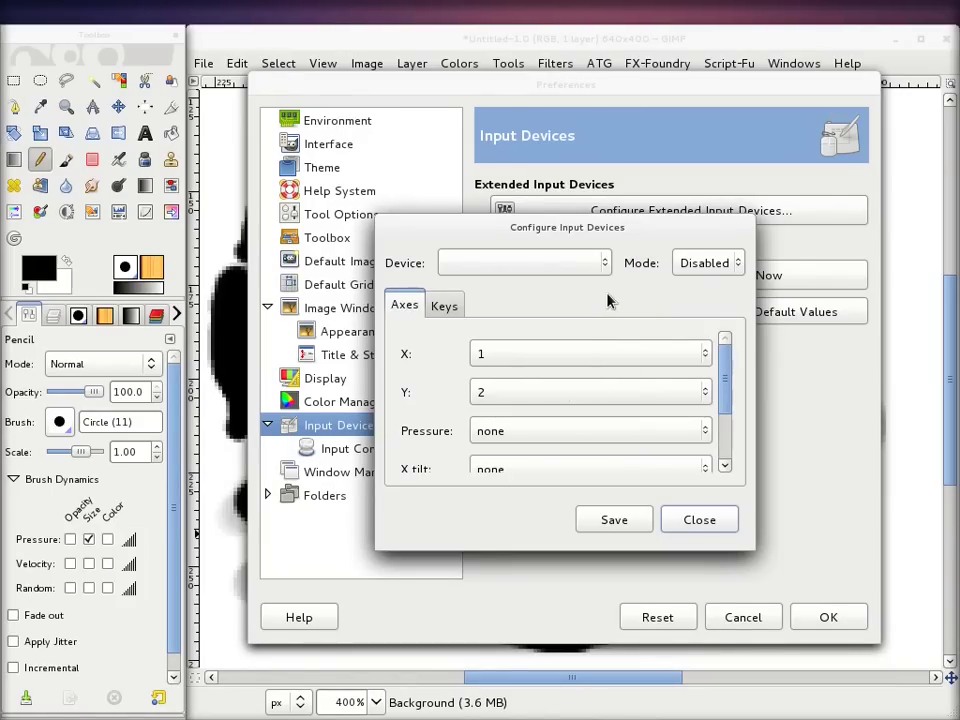
left_click(706, 263)
left_click(714, 277)
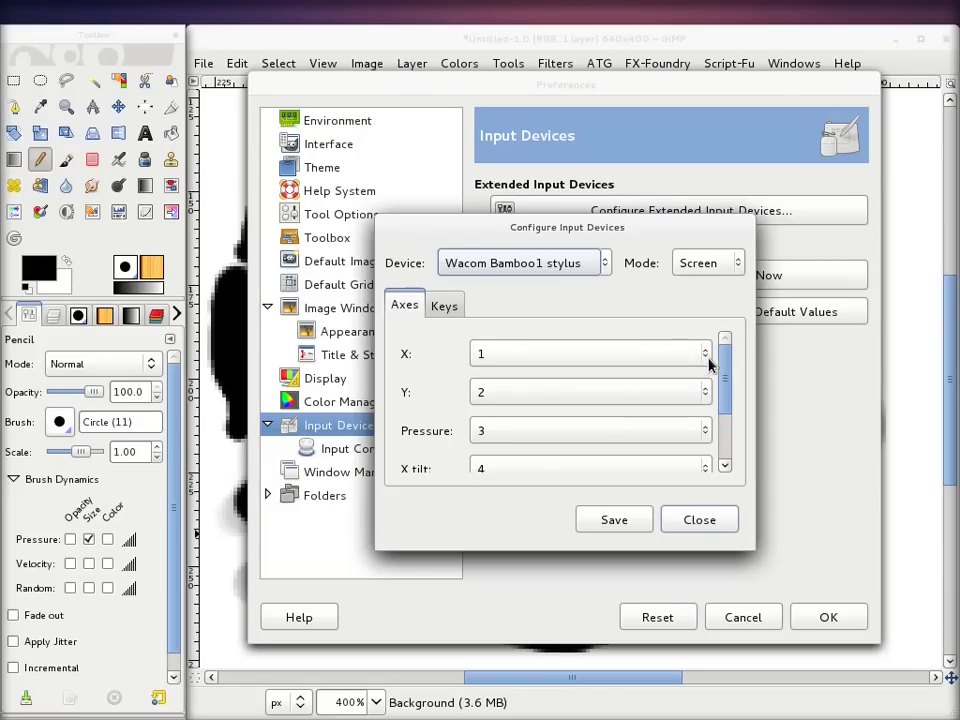
left_click_drag(728, 381, 723, 442)
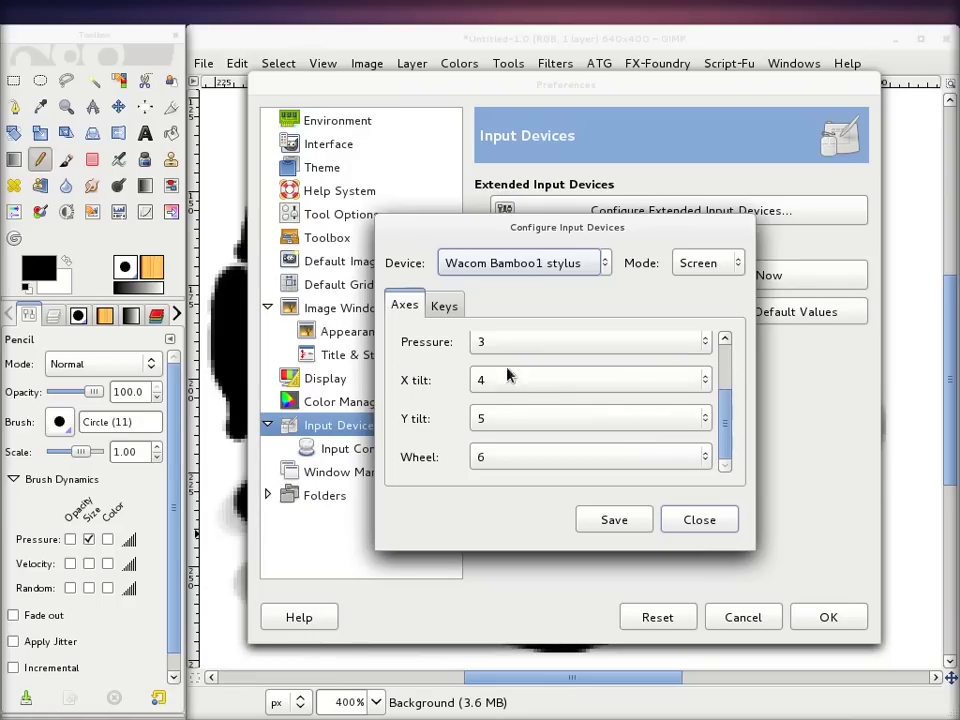
left_click_drag(727, 420, 735, 364)
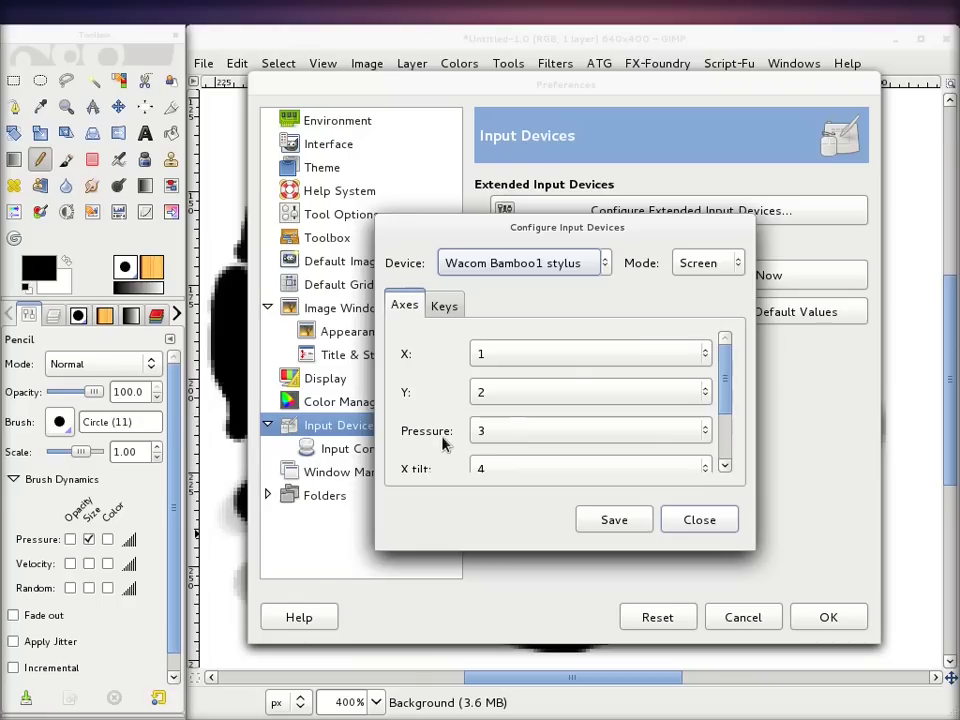
left_click_drag(726, 400, 720, 450)
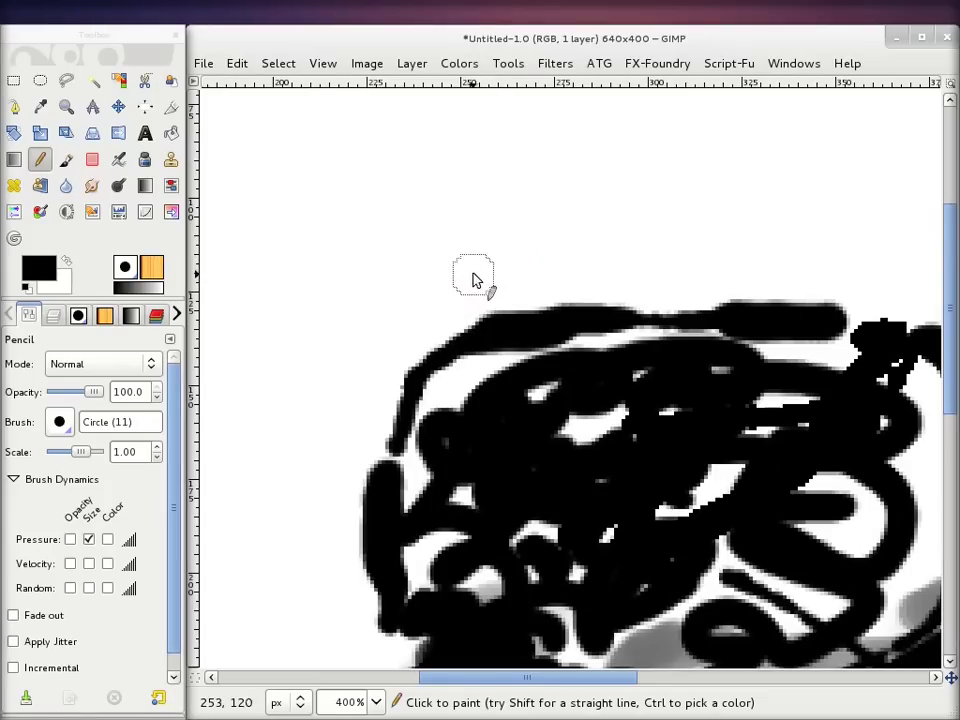
- Draw pencil strokes, then with the Paintbrush add a large black blob and an L-shaped freehand stroke
left_click_drag(420, 238, 375, 245)
mouse_move(445, 180)
left_mouse_down()
mouse_move(514, 188)
mouse_move(489, 257)
mouse_move(392, 231)
mouse_move(362, 256)
mouse_move(311, 231)
mouse_move(321, 253)
left_mouse_up()
left_click(74, 164)
mouse_move(320, 150)
left_mouse_down()
mouse_move(343, 171)
mouse_move(321, 146)
mouse_move(325, 205)
left_mouse_up()
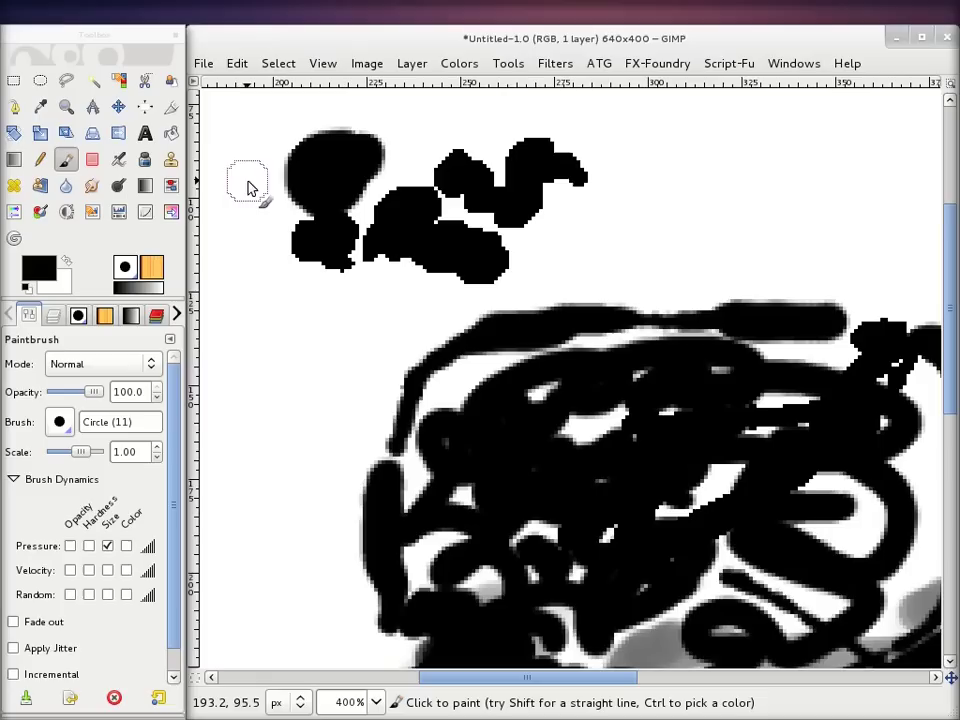
mouse_move(250, 207)
left_mouse_down()
mouse_move(300, 355)
mouse_move(320, 300)
left_mouse_up()
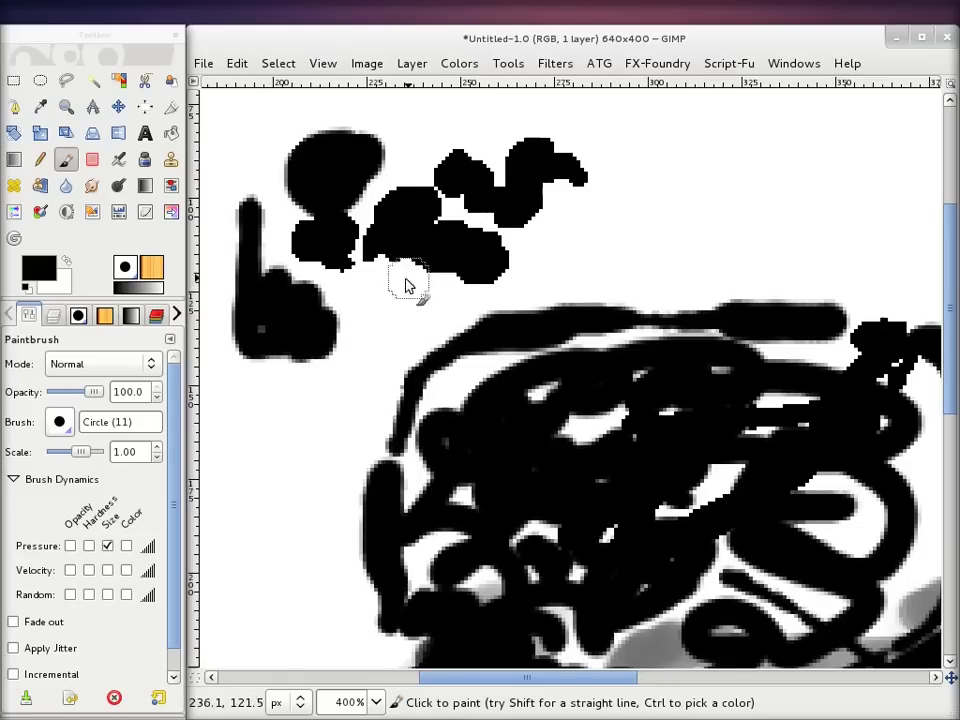
scroll(430, 260, "right", 5)
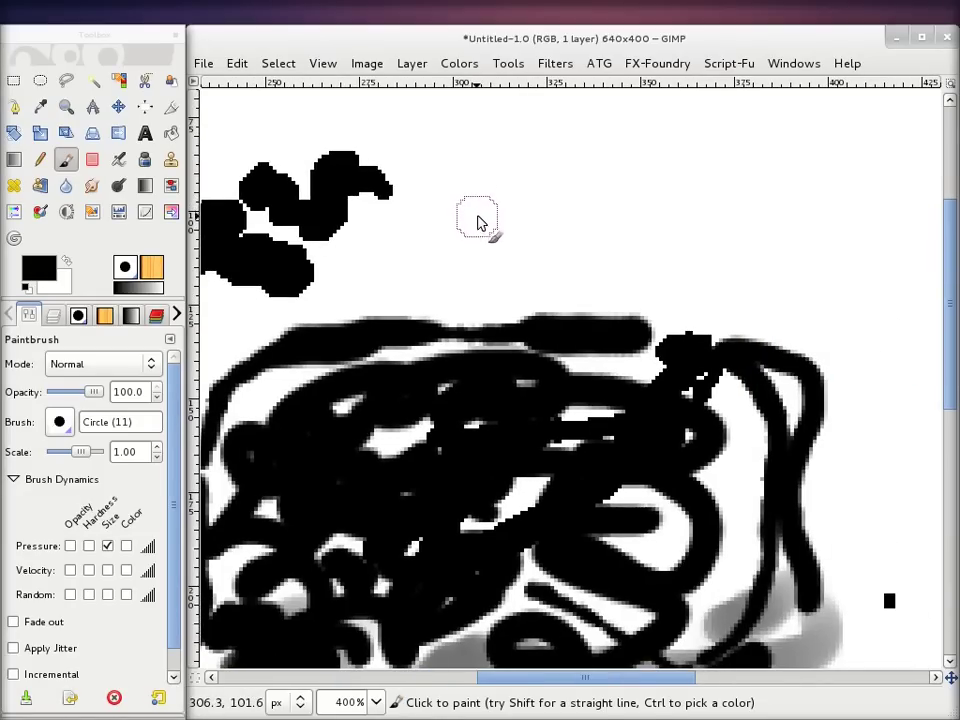
- Bring up the right-click Image menu over the canvas several times, then dismiss it
right_click(487, 222)
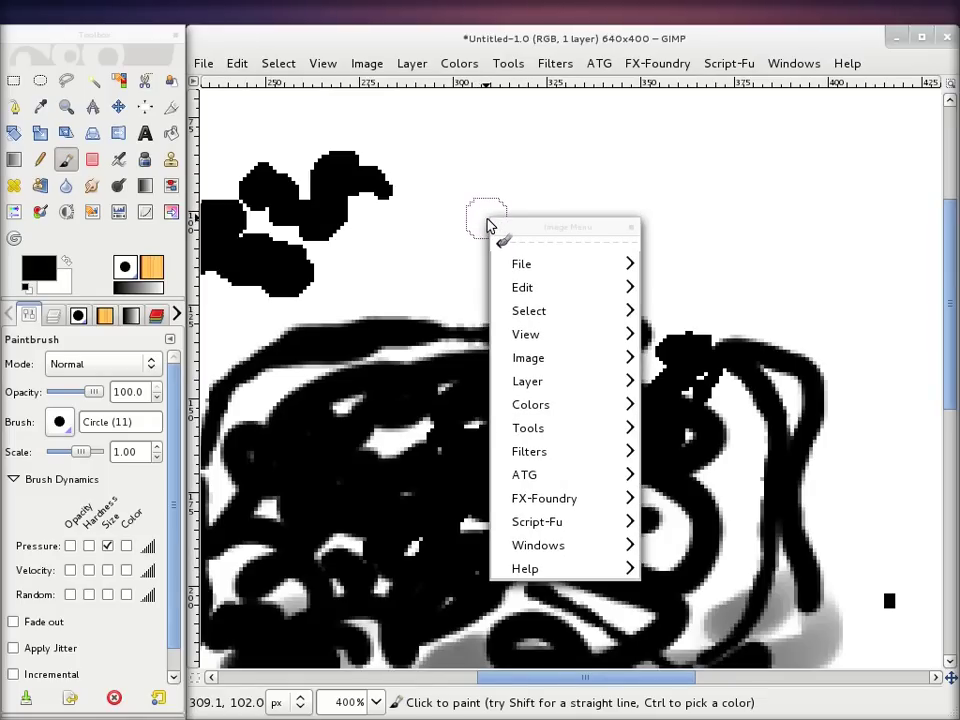
right_click(478, 168)
key("Escape")
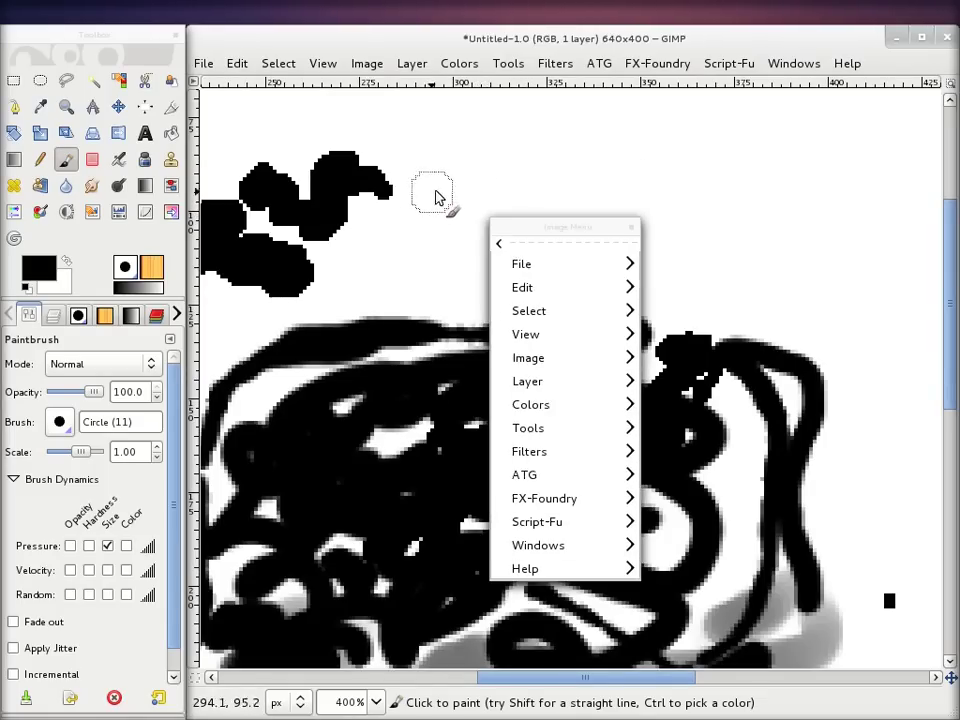
right_click(465, 170)
right_click(490, 160)
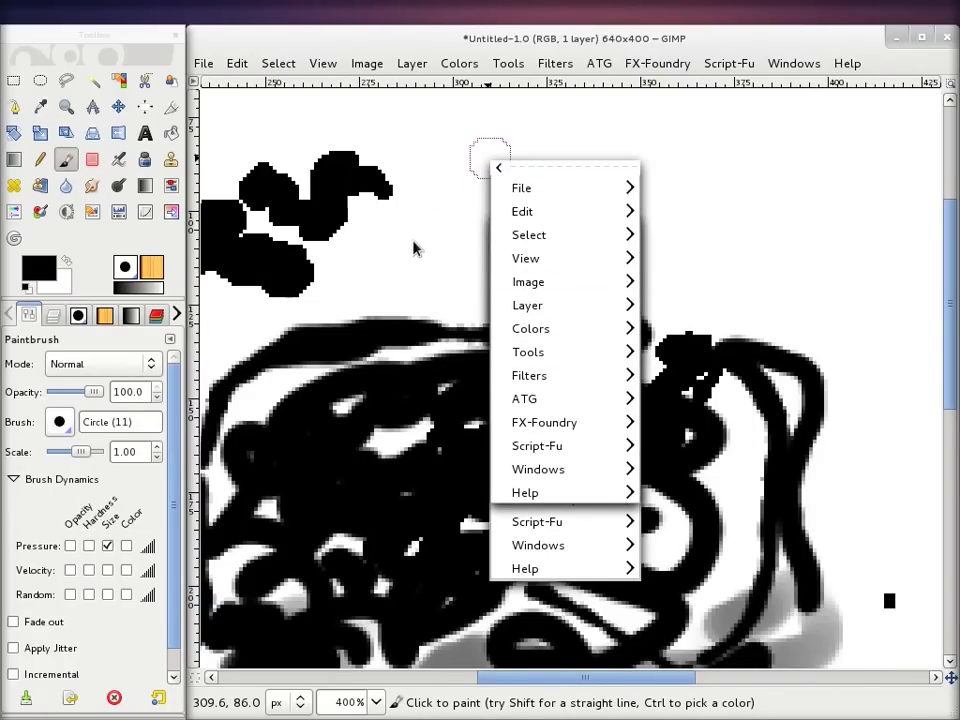
key("Escape")
- Scroll and pan around the scribble canvas before moving to the portrait photo
scroll(589, 227, "up", 5)
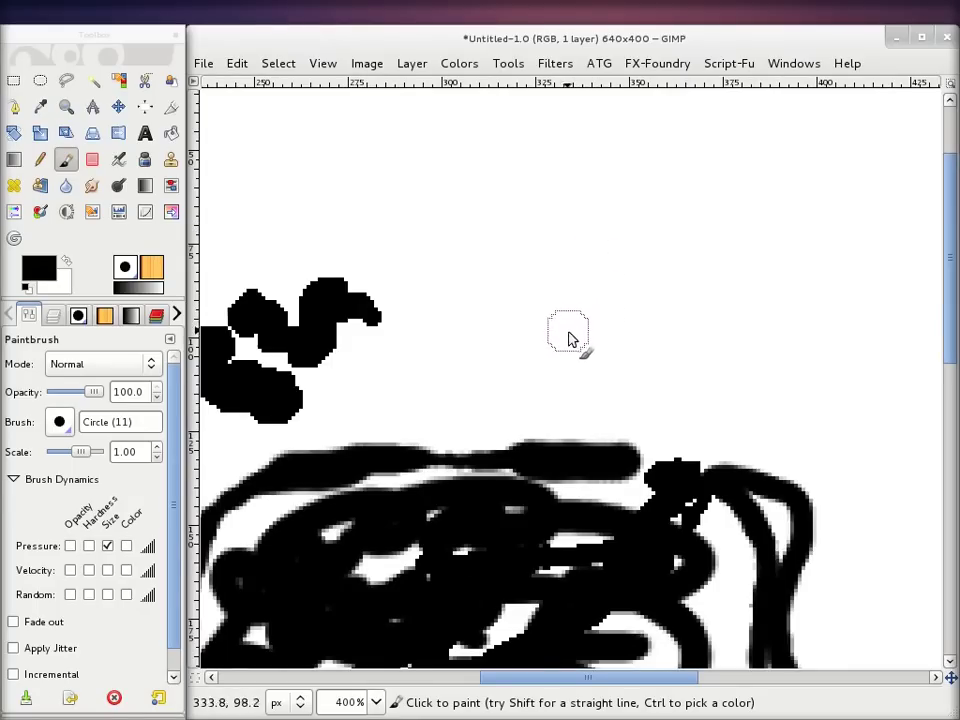
scroll(570, 333, "down", 3)
scroll(570, 333, "right", 2)
scroll(439, 418, "down", 3)
scroll(600, 462, "down", 2)
scroll(600, 462, "down", 3)
scroll(669, 343, "up", 6)
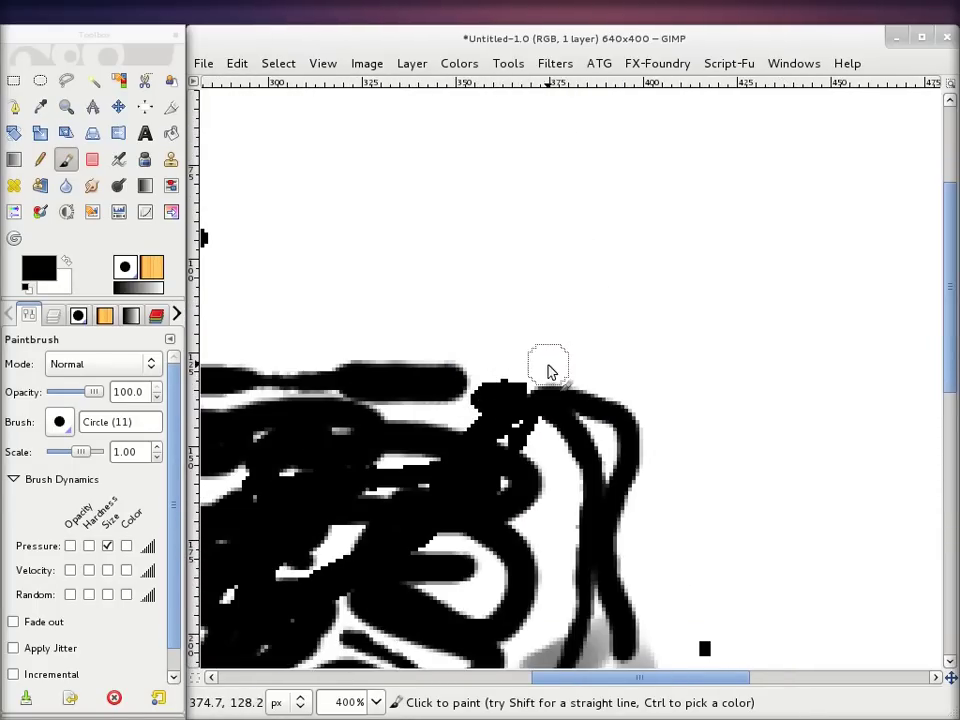
scroll(500, 320, "down", 2)
scroll(500, 320, "right", 2)
scroll(515, 340, "down", 3)
scroll(515, 340, "left", 2)
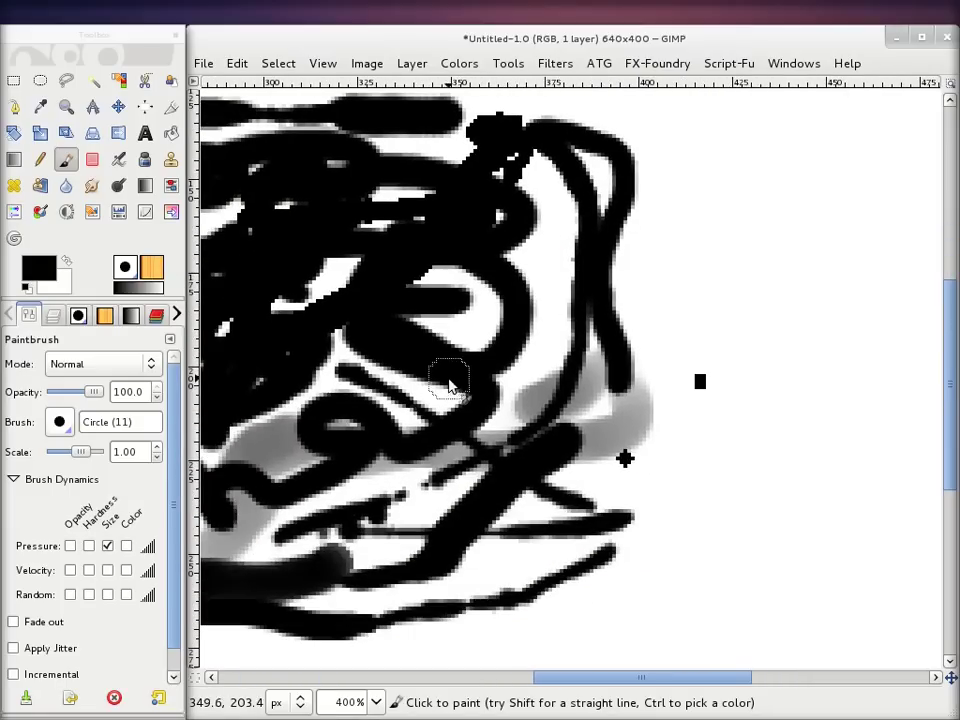
left_click_drag(396, 375, 445, 354)
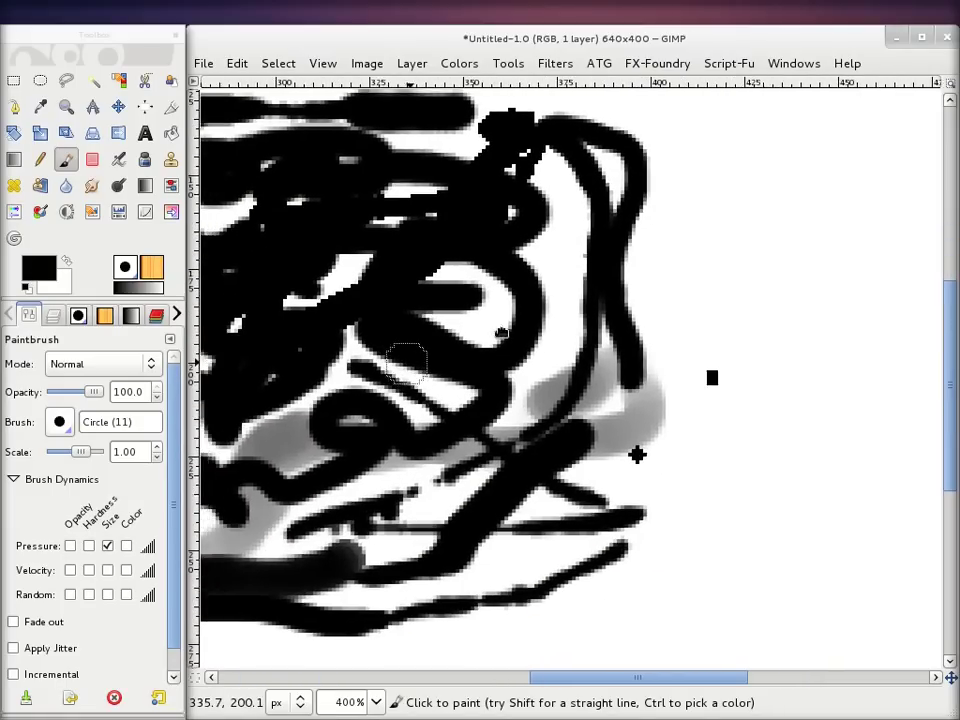
scroll(561, 231, "up", 5)
scroll(561, 231, "left", 6)
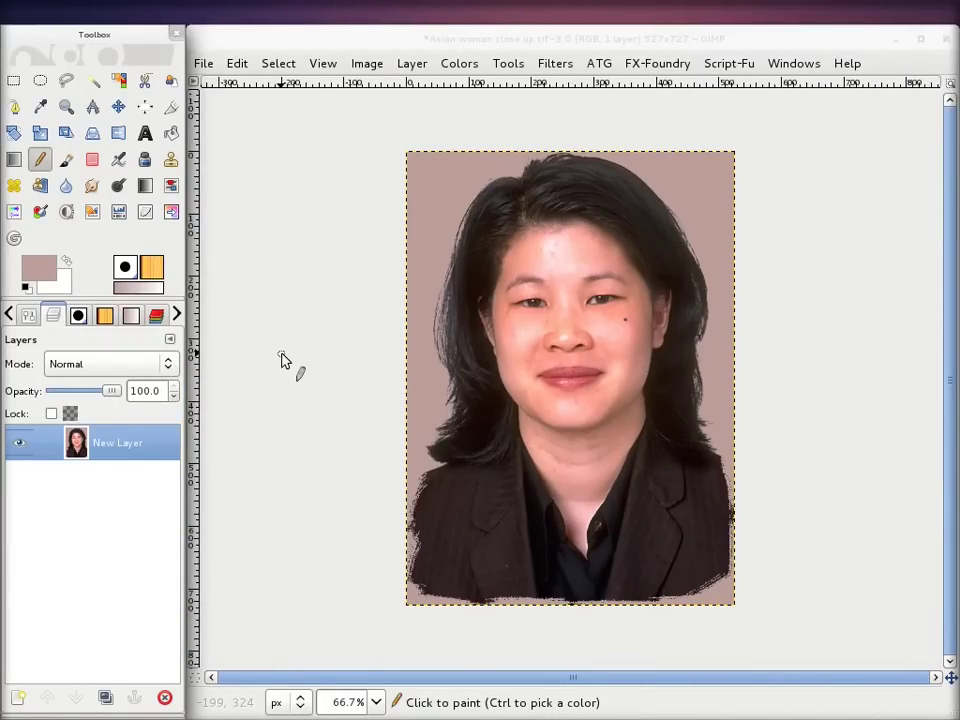
- Select the Heal tool and reset colours to default black and white
key("h")
key("d")
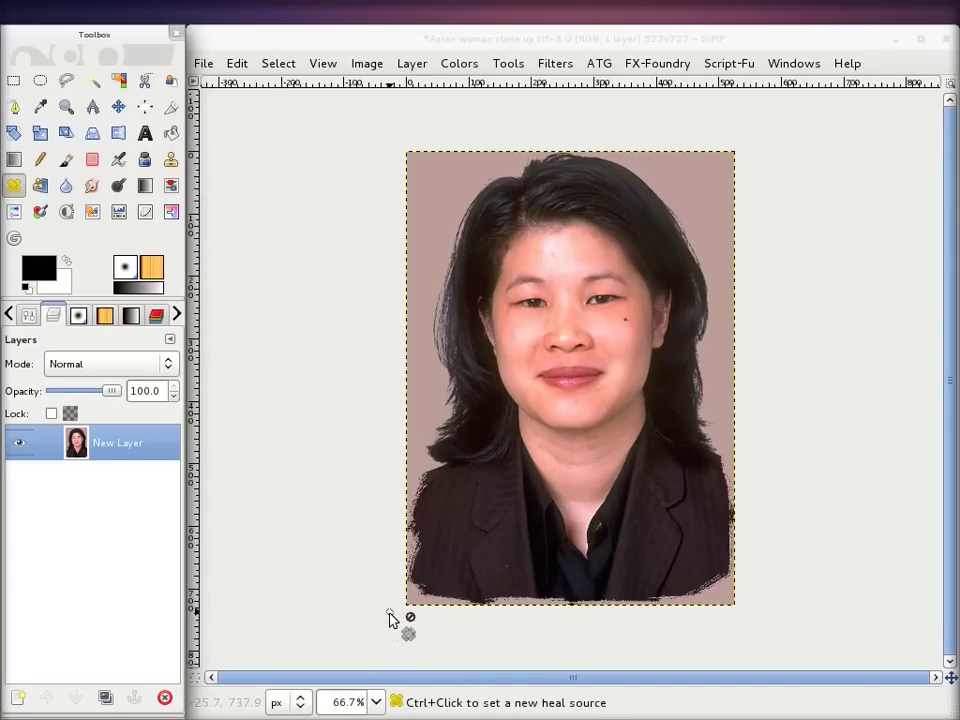
- Zoom in on the cheek mole, then move from Heal through Blur/Sharpen to the Smudge tool
key("3")
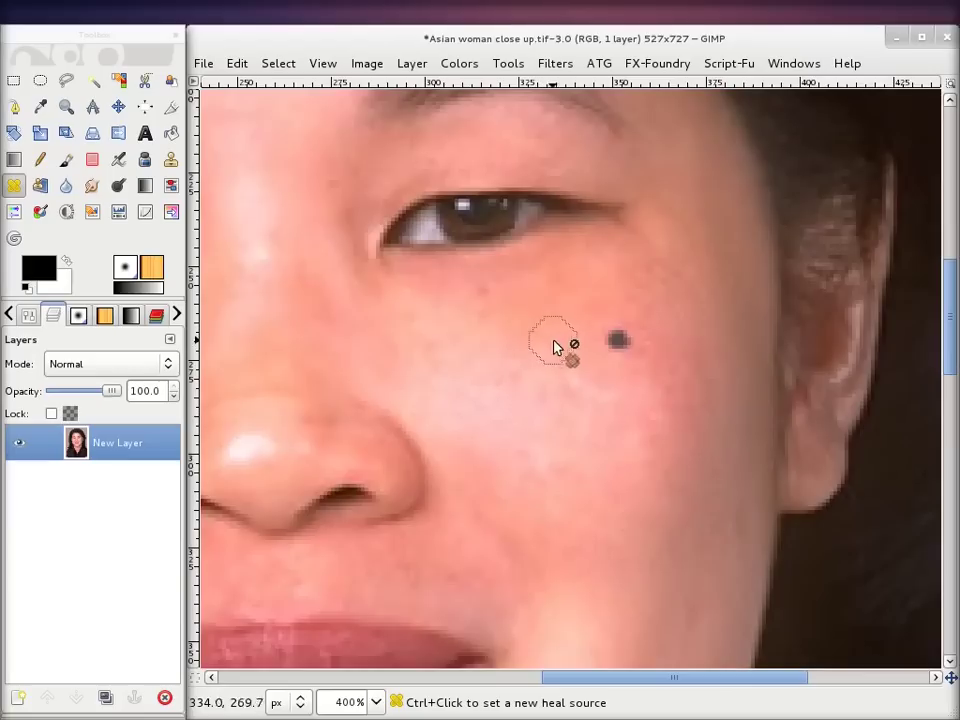
key("space")
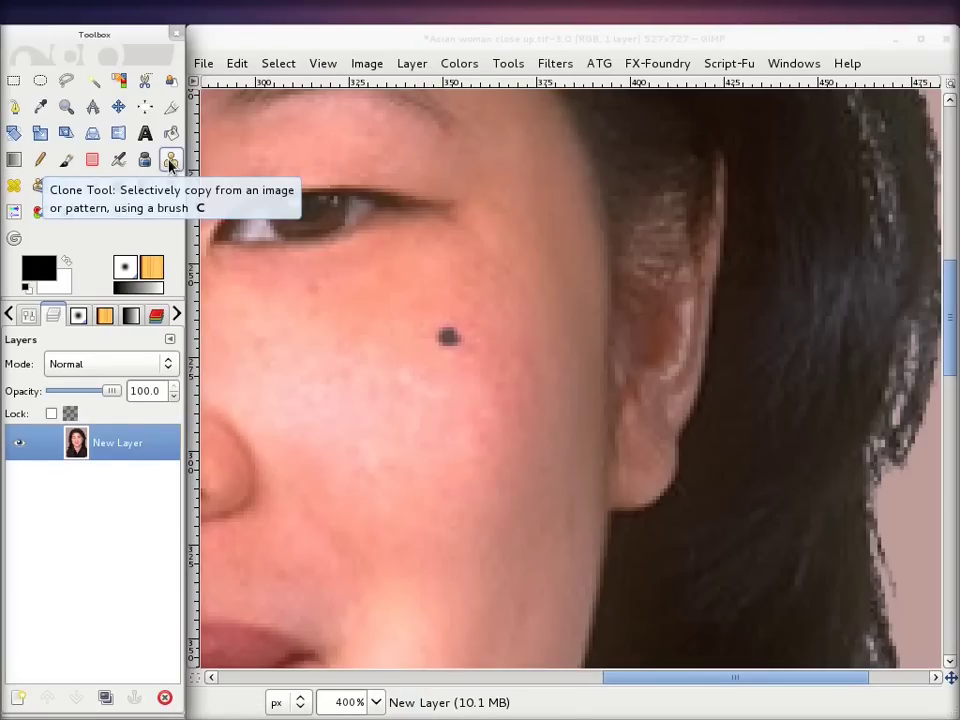
left_click(17, 189)
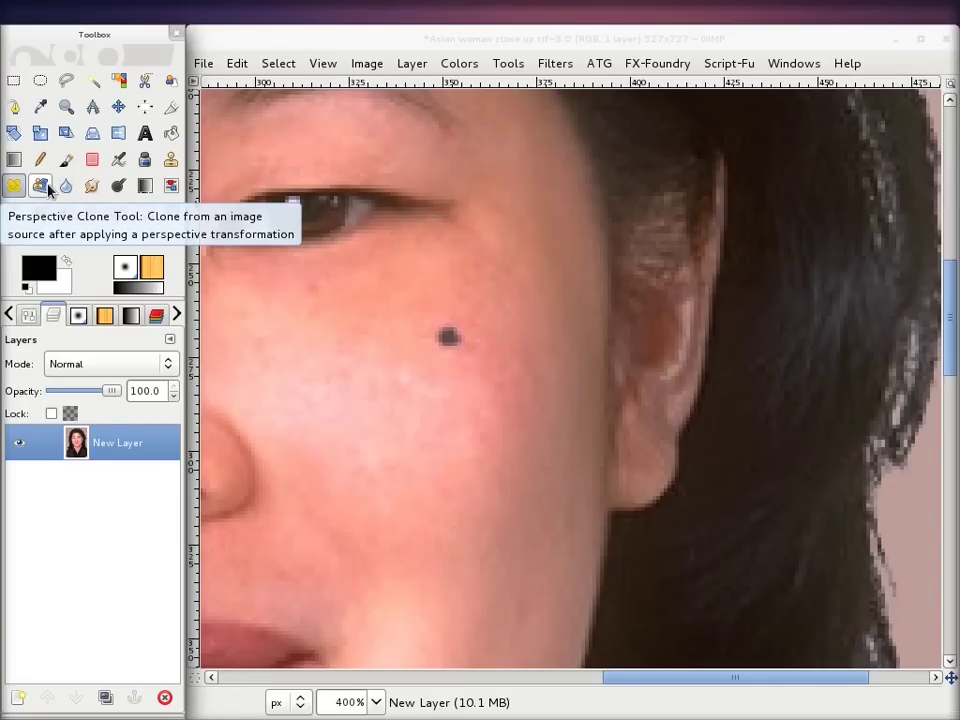
left_click(60, 193)
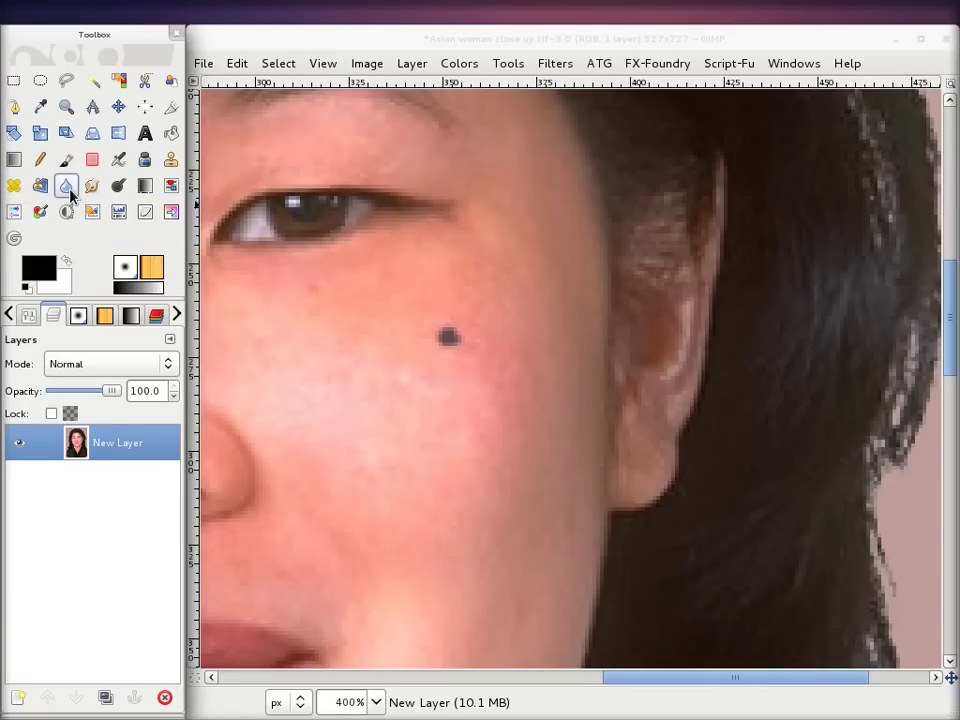
left_click(91, 186)
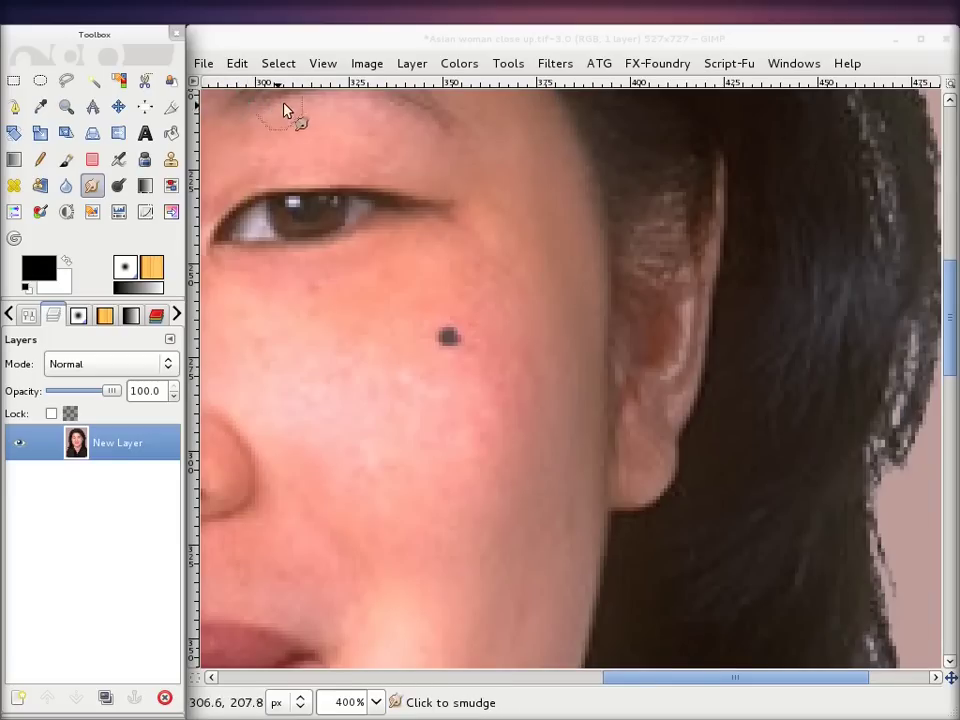
- Look up Wavelet Decompose in the Image menu without running it, then reselect the Heal tool
left_click(363, 66)
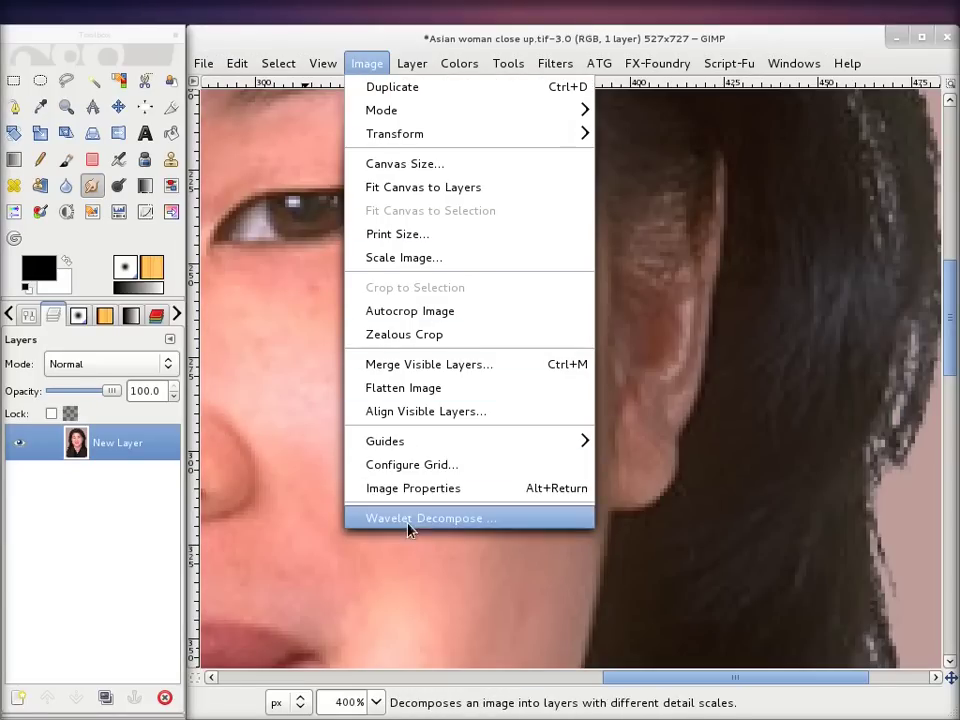
left_click(275, 322)
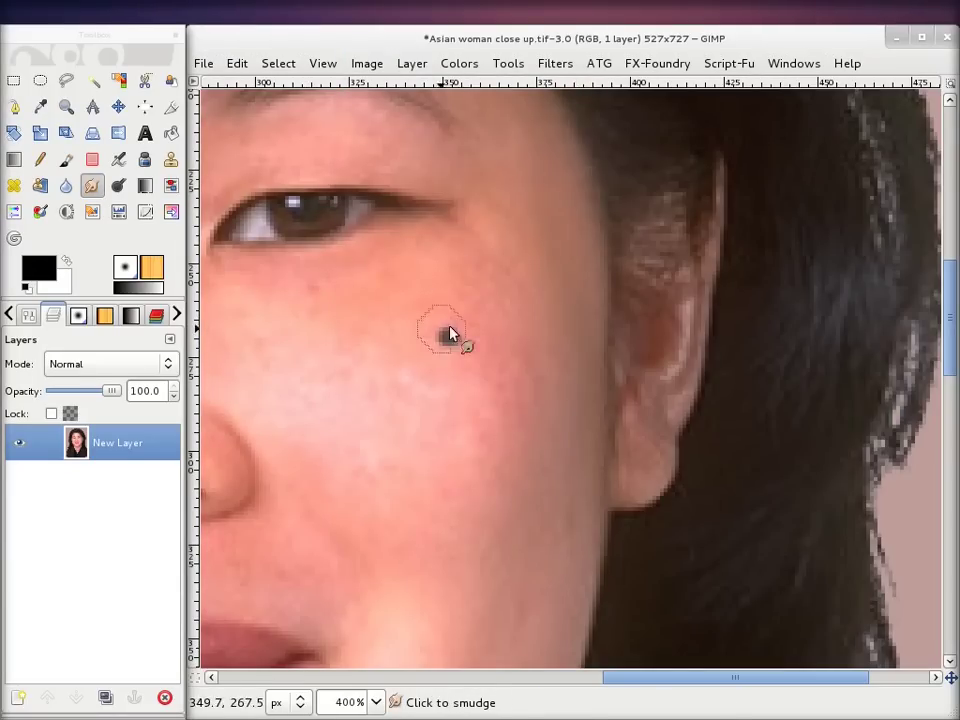
left_click(13, 187)
left_click(15, 187)
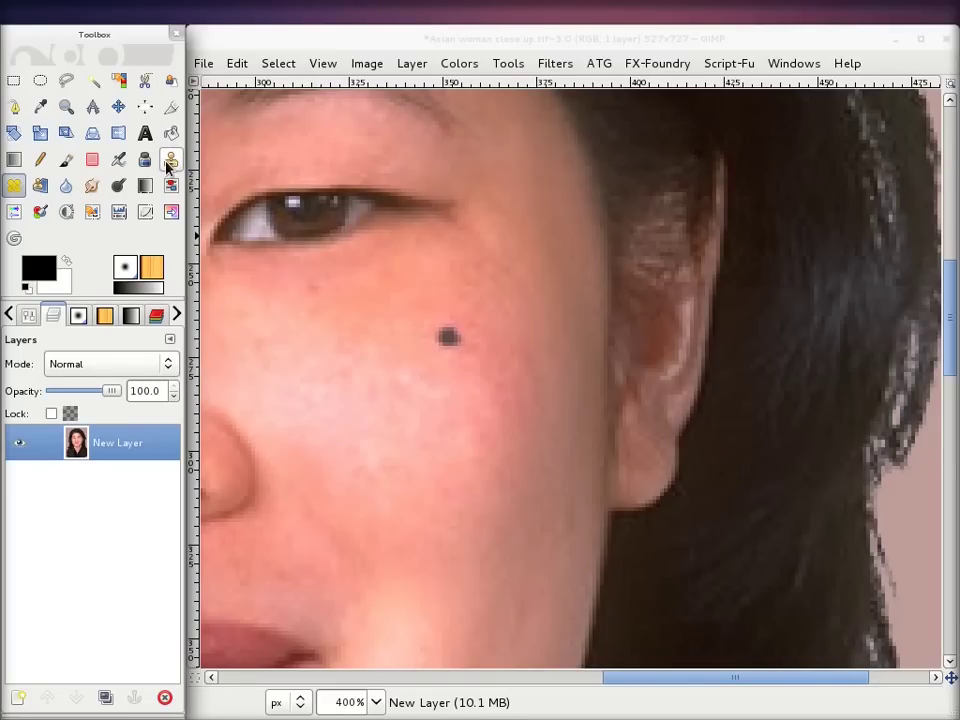
left_click(15, 187)
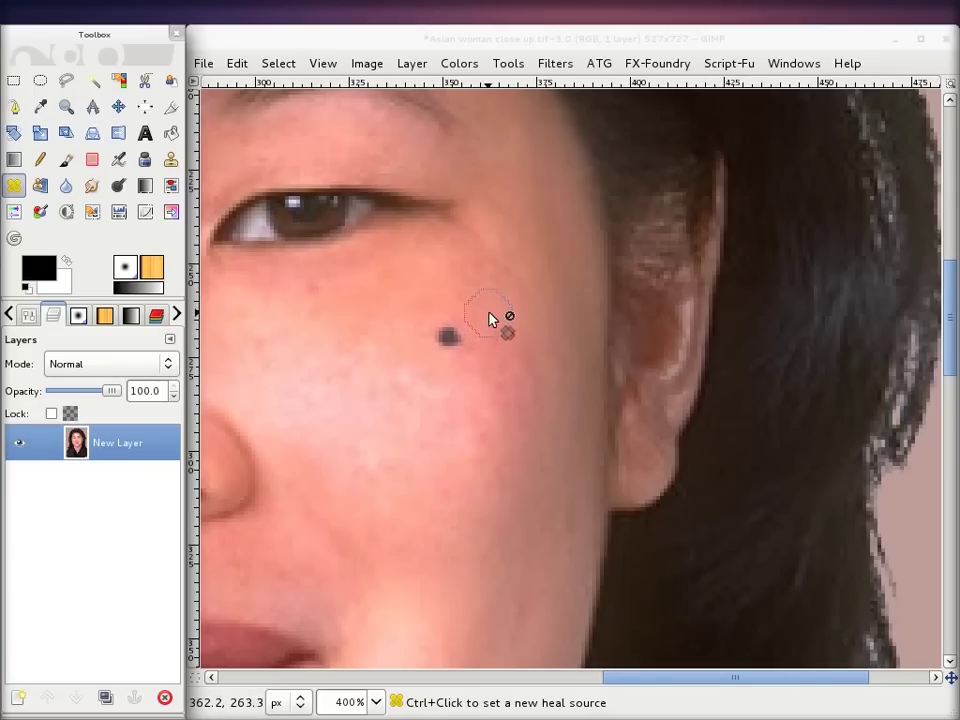
scroll(470, 300, "down", 2)
scroll(443, 290, "right", 3)
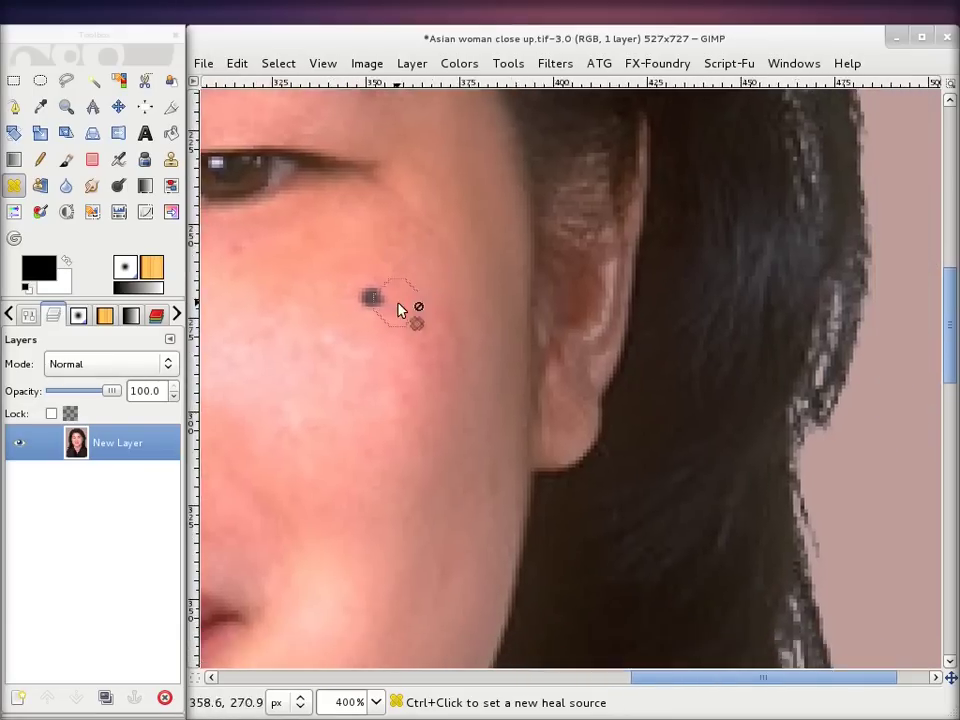
left_click(20, 192)
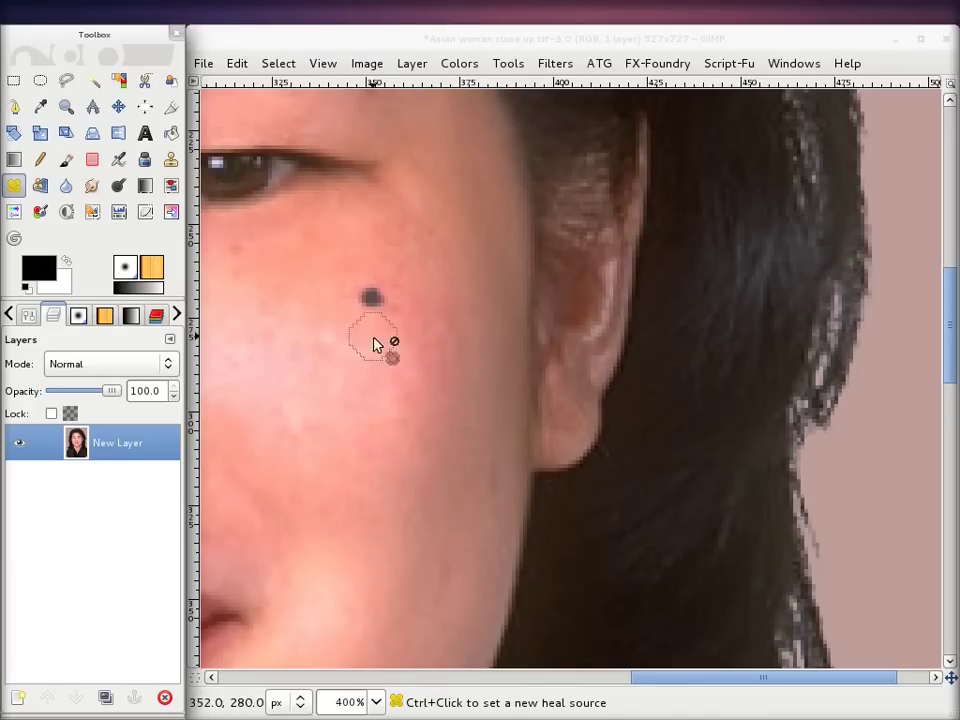
- Give Heal the Circle Fuzzy (11) brush, set a source below the mole, and heal the mole away
double_click(14, 186)
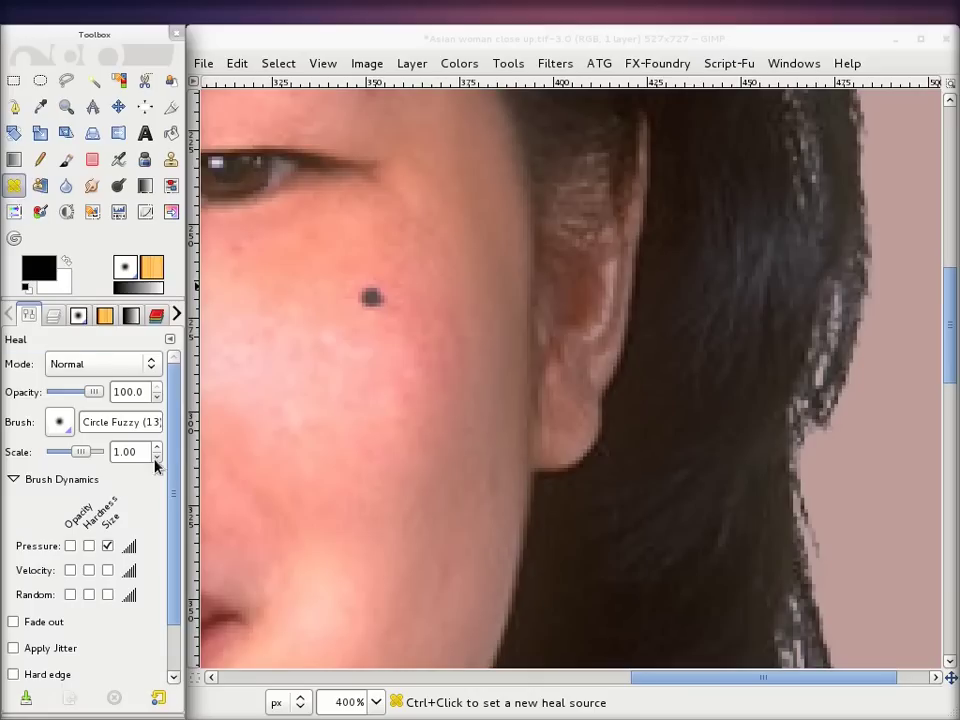
left_click(61, 423)
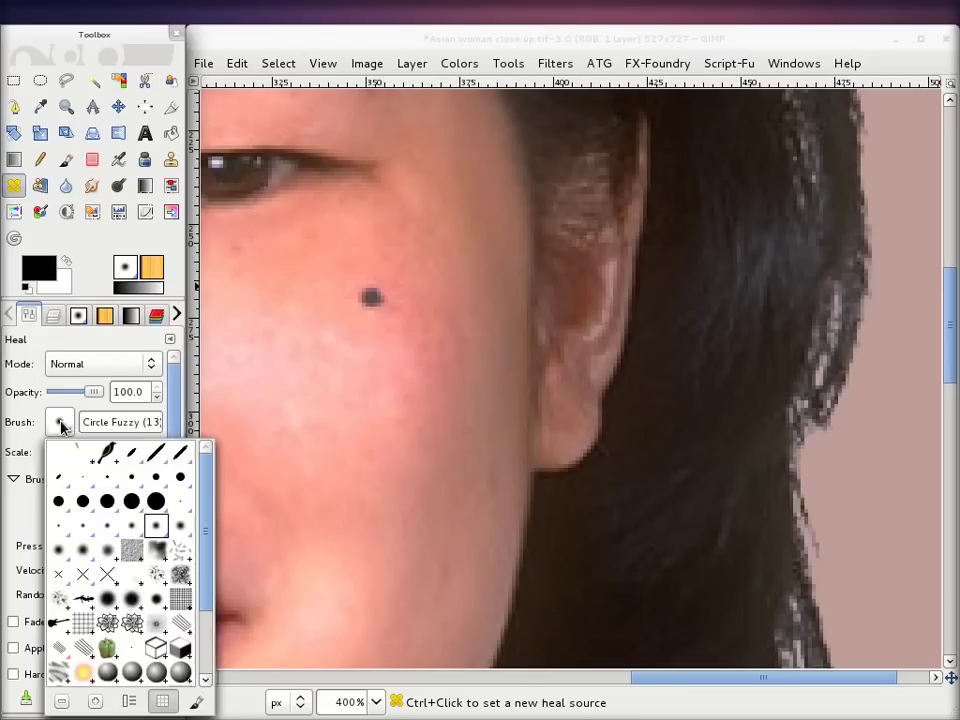
left_click(133, 530)
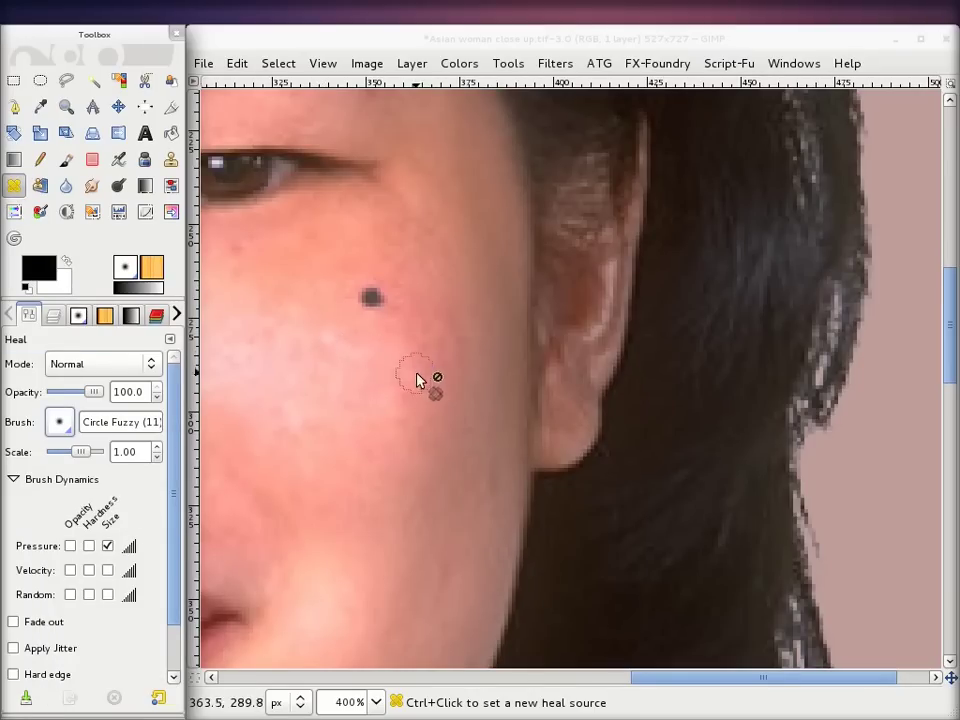
key("ctrl")
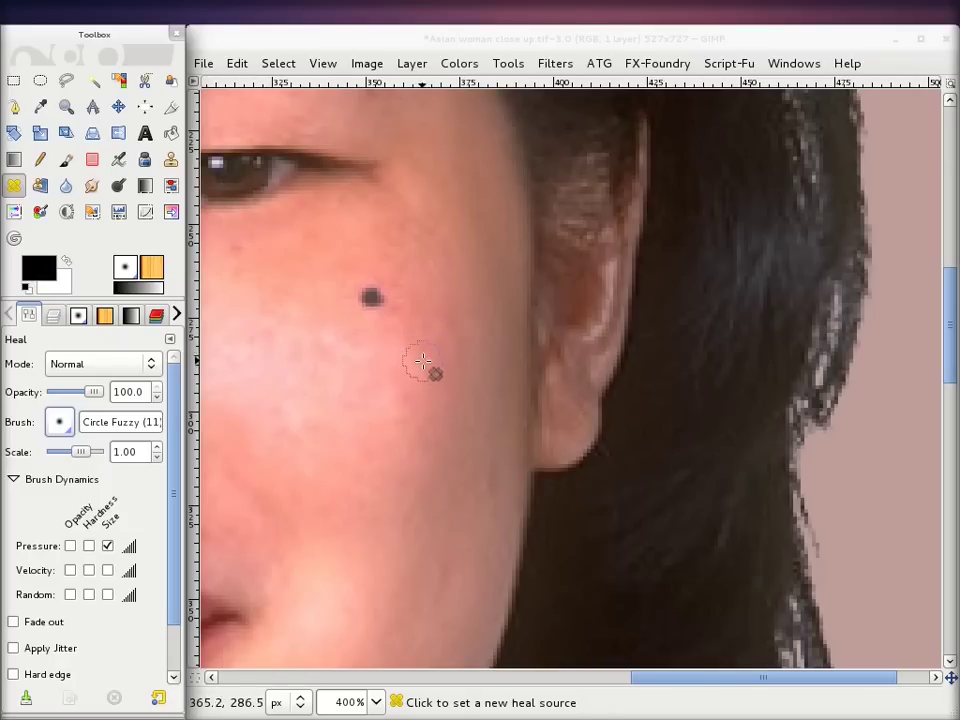
left_click(409, 347, "ctrl")
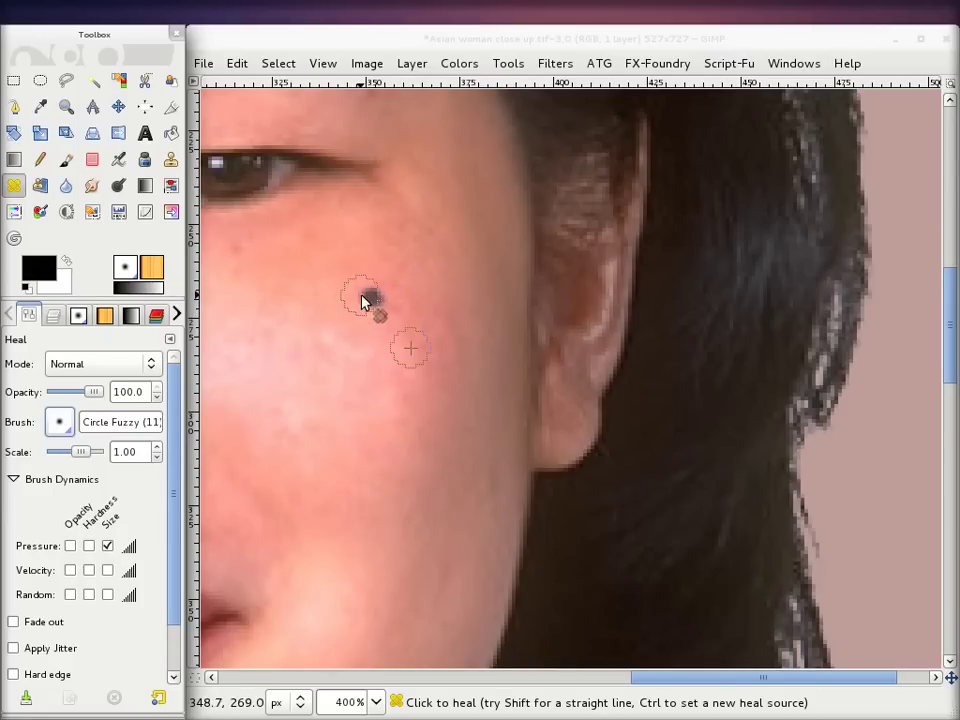
left_click(367, 298)
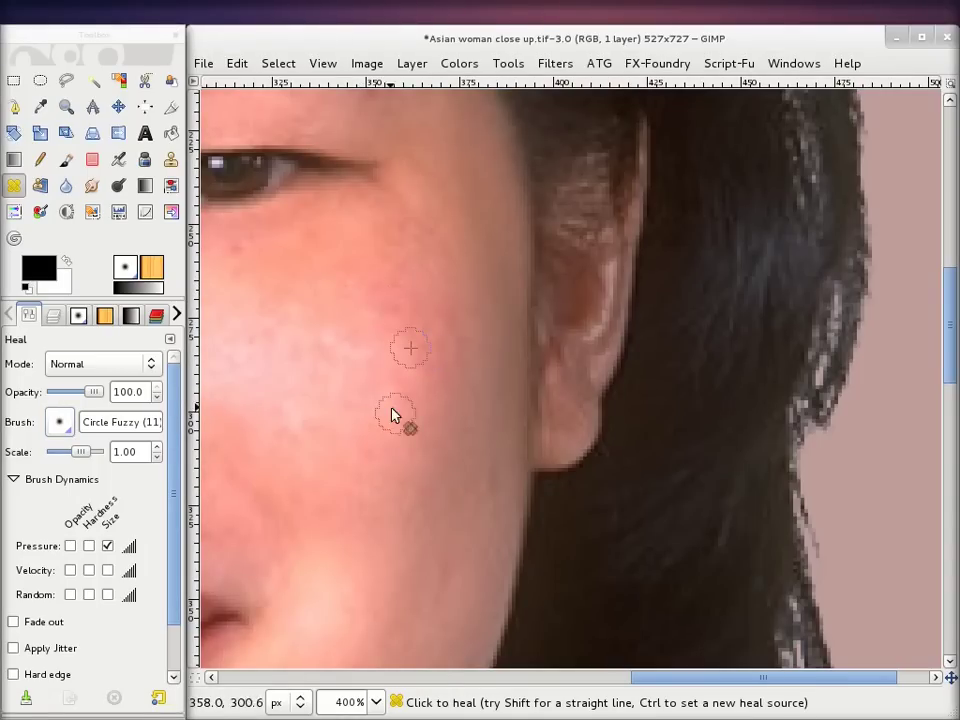
- Sample clean cheek skin and skin beside the nose as Heal sources
left_click_drag(349, 399, 464, 280)
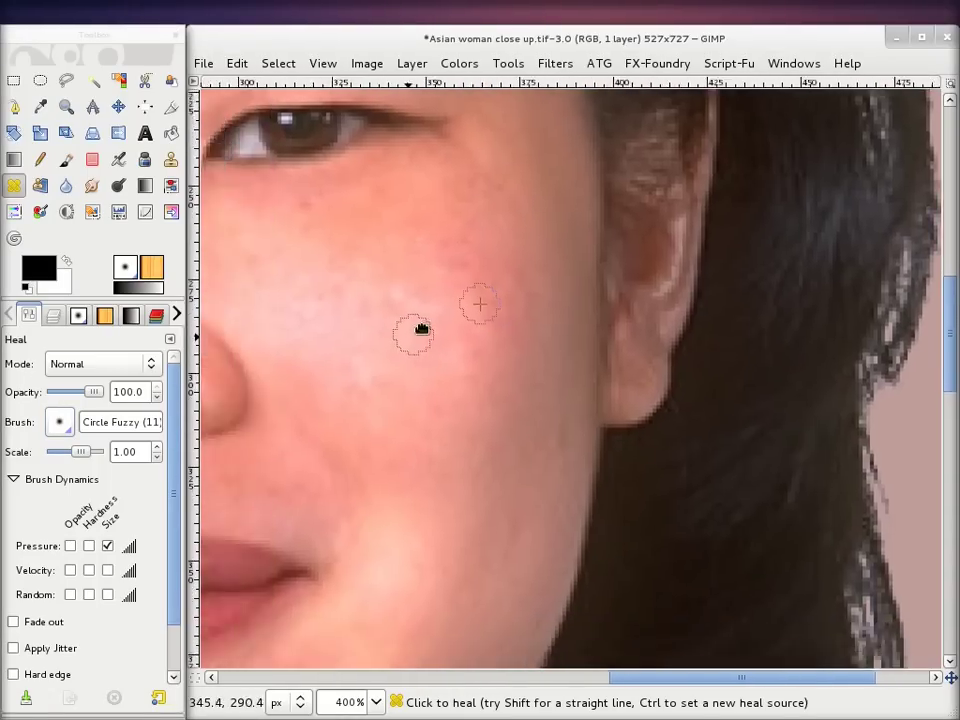
mouse_move(368, 251)
left_mouse_down()
mouse_move(409, 347)
mouse_move(388, 335)
left_mouse_up()
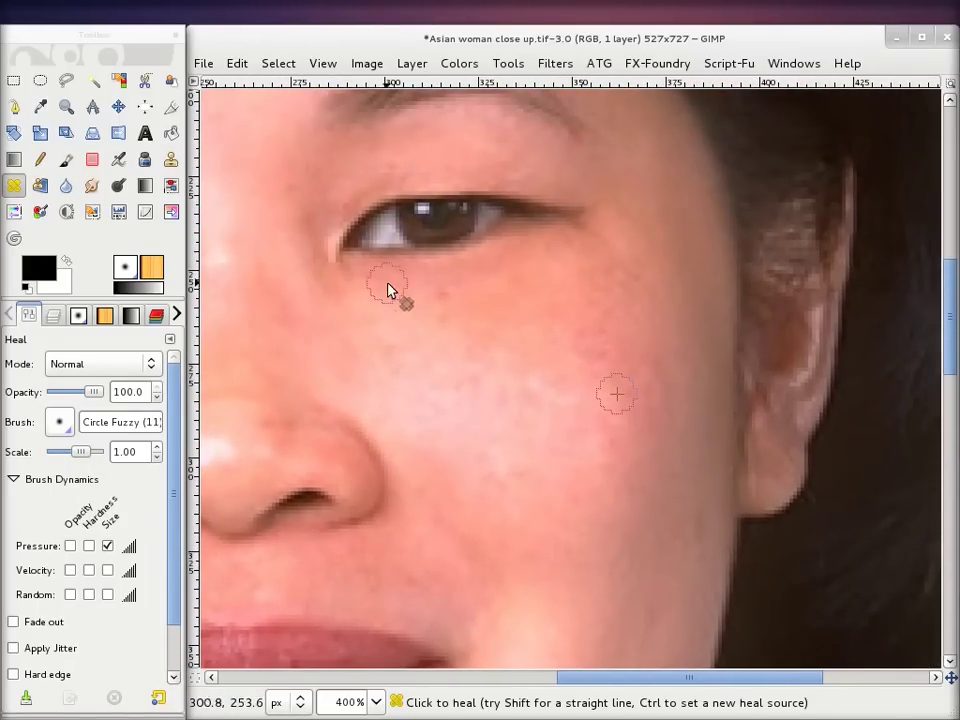
left_click(490, 301, "ctrl")
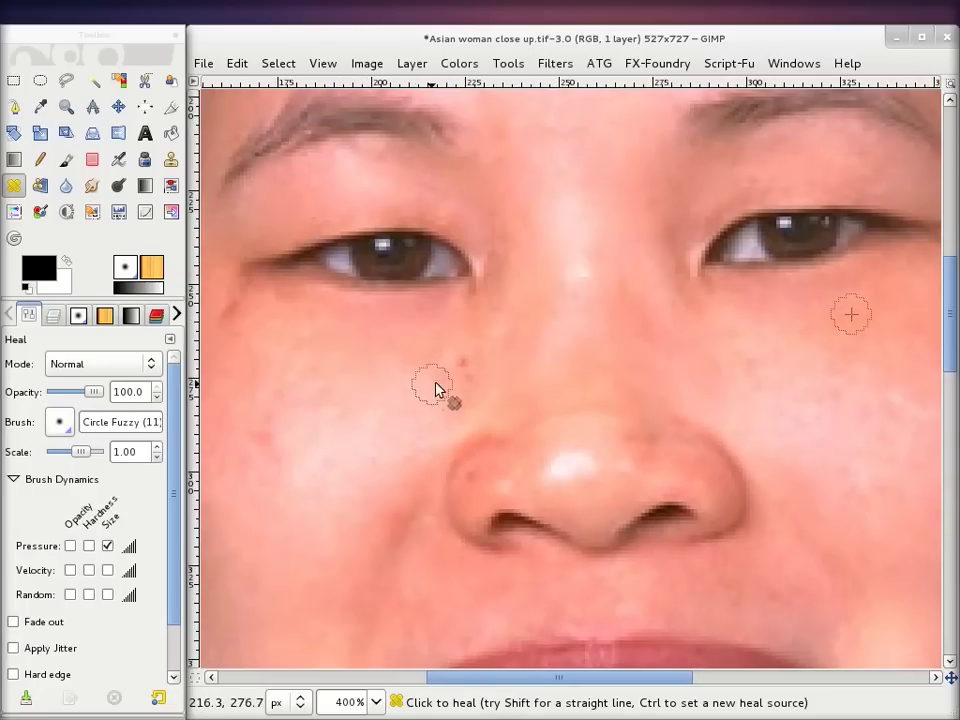
left_click_drag(437, 390, 497, 317)
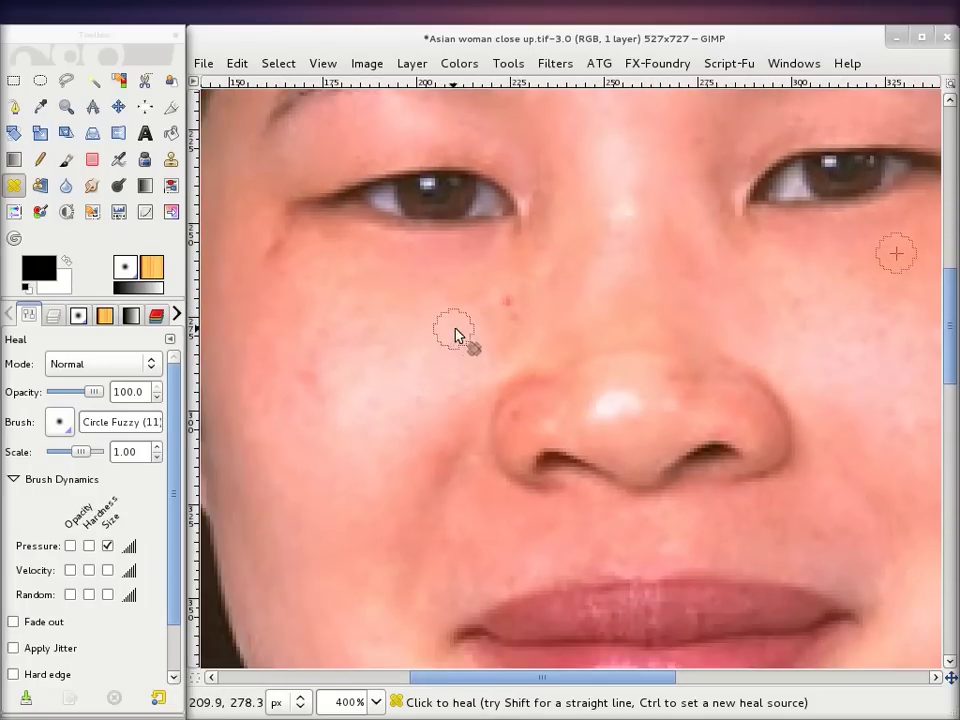
left_click(487, 350, "ctrl")
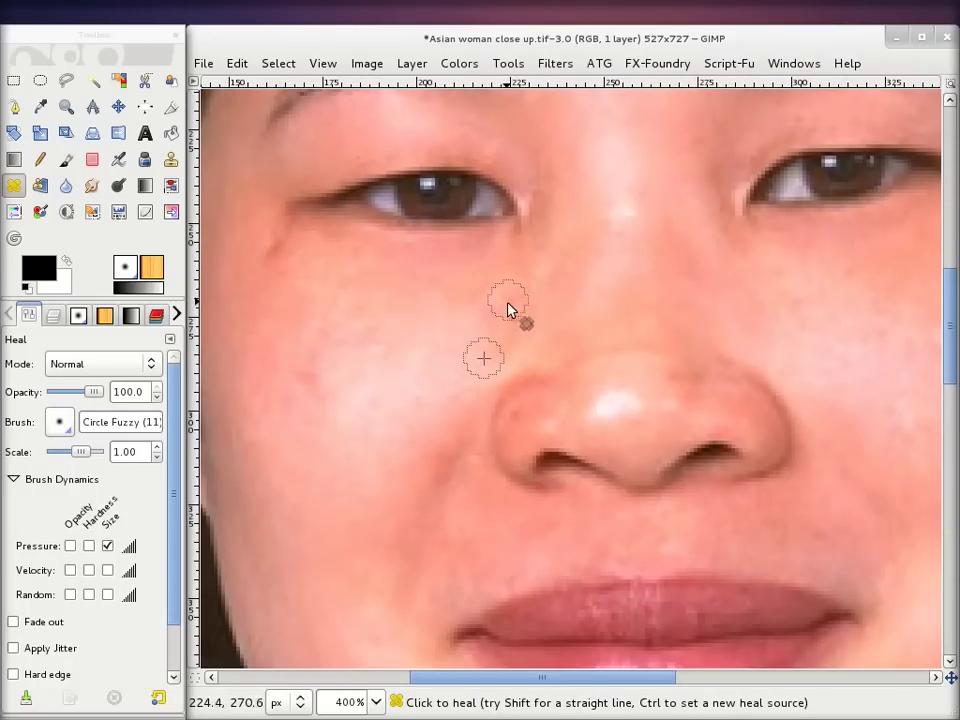
left_click_drag(433, 339, 540, 257)
left_click(440, 342, "ctrl")
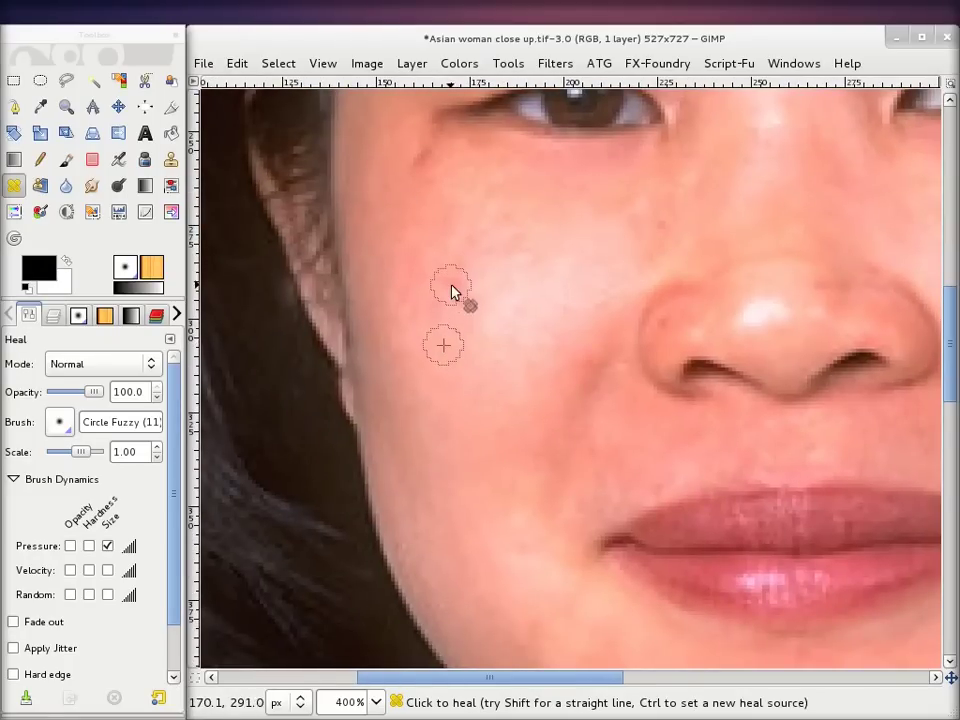
- Heal the dark spot under the eye from a fresh cheek source
scroll(514, 311, "up", 2)
scroll(525, 321, "up", 2)
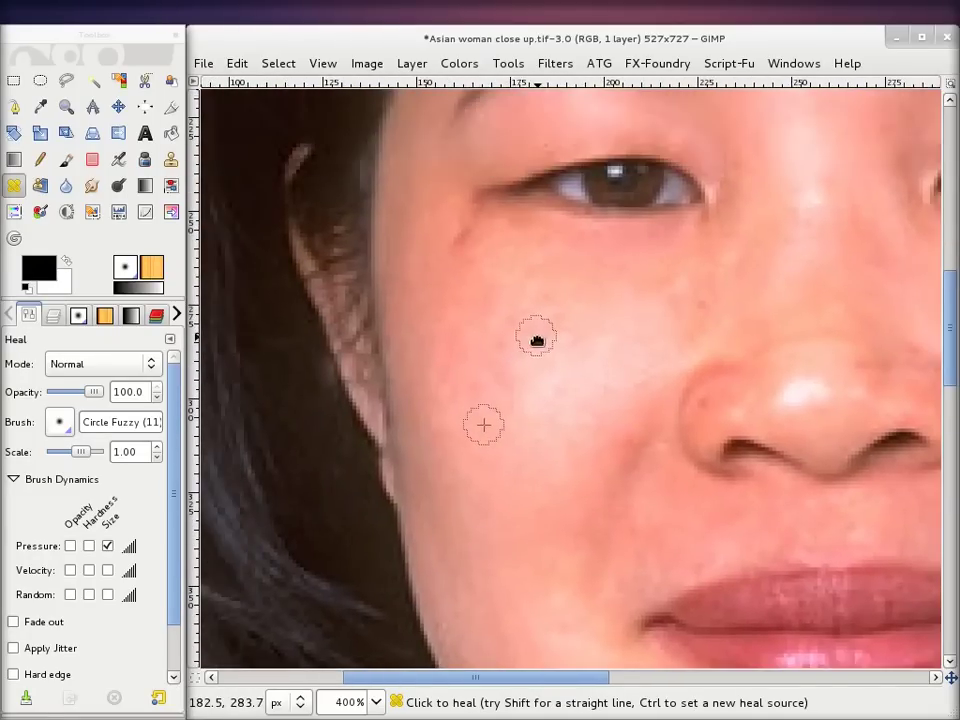
left_click(452, 317, "ctrl")
left_click_drag(462, 250, 463, 259)
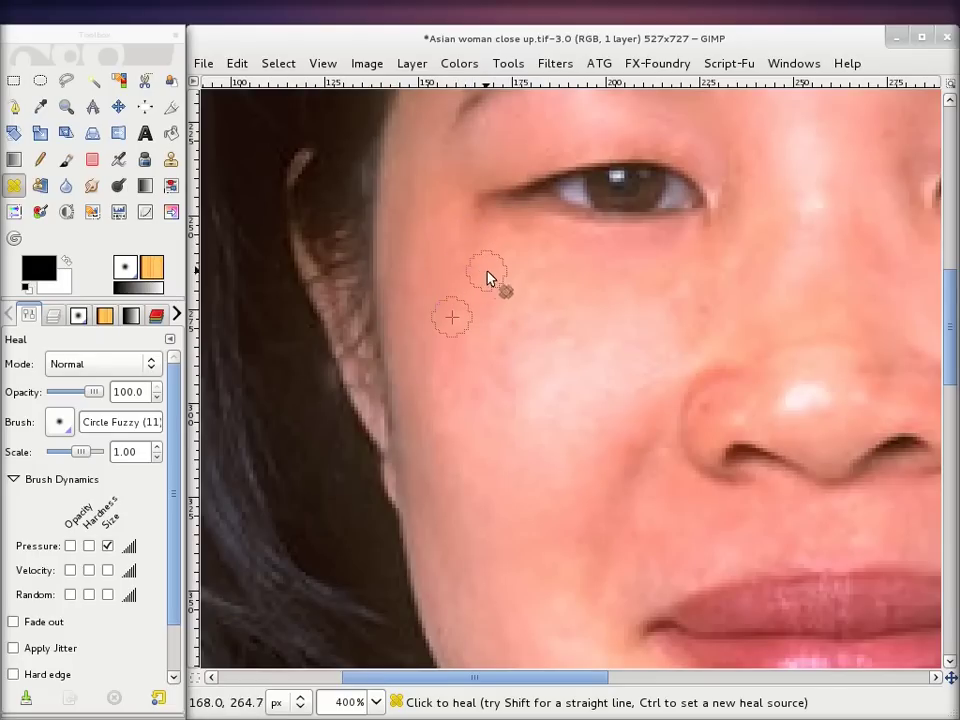
left_click_drag(487, 277, 422, 418)
- Heal the red spot mid-forehead using nearby clean forehead skin as source
left_click_drag(508, 240, 425, 373)
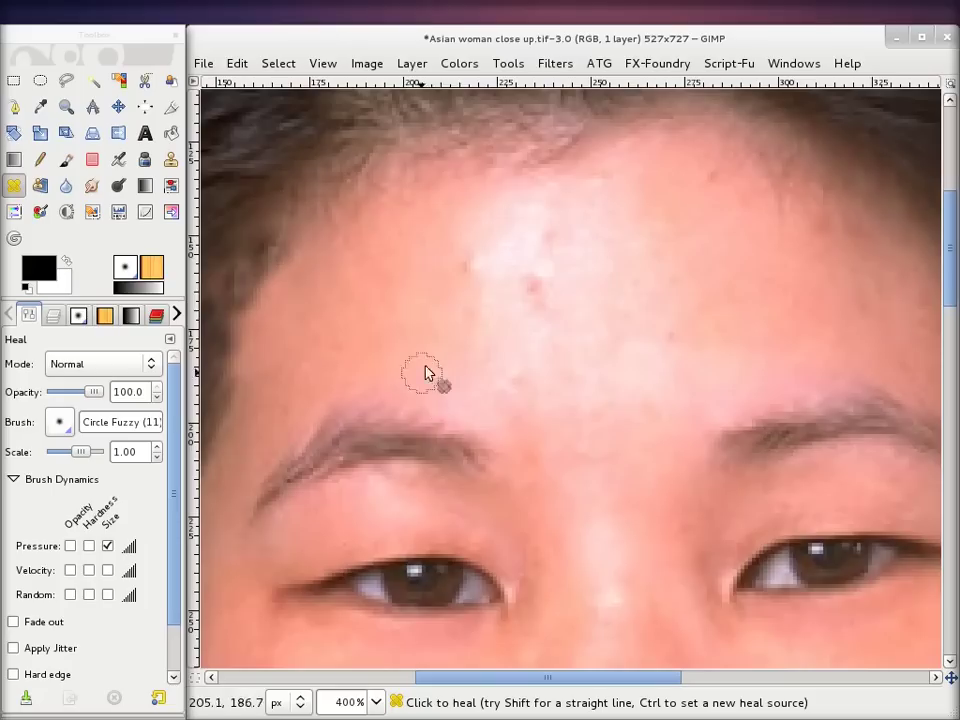
left_click(470, 320, "ctrl")
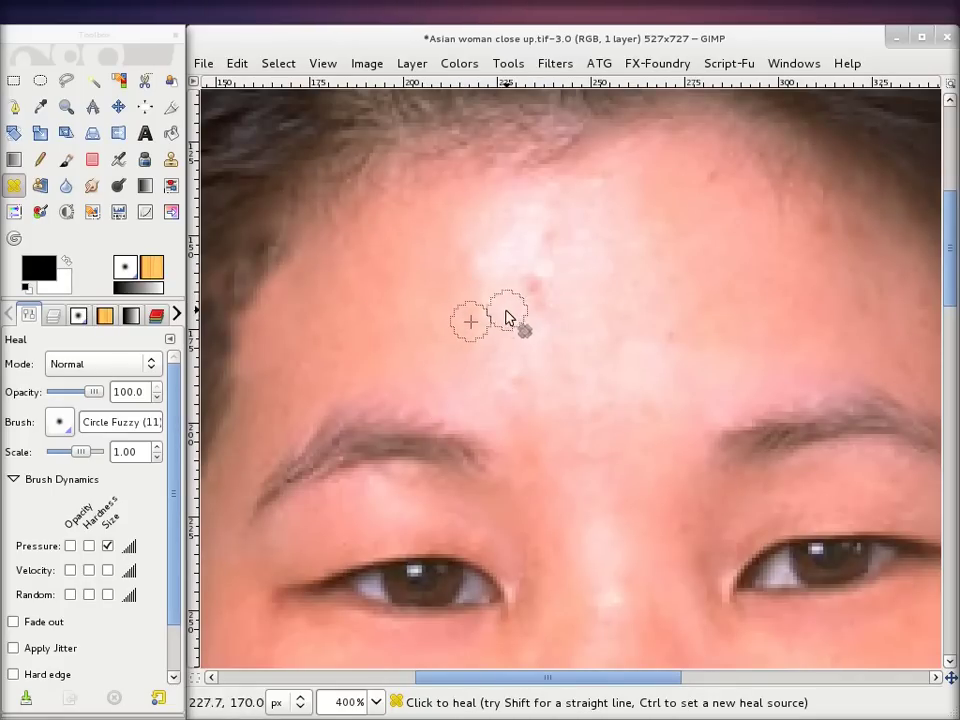
left_click_drag(505, 306, 442, 330)
left_click(443, 282, "ctrl")
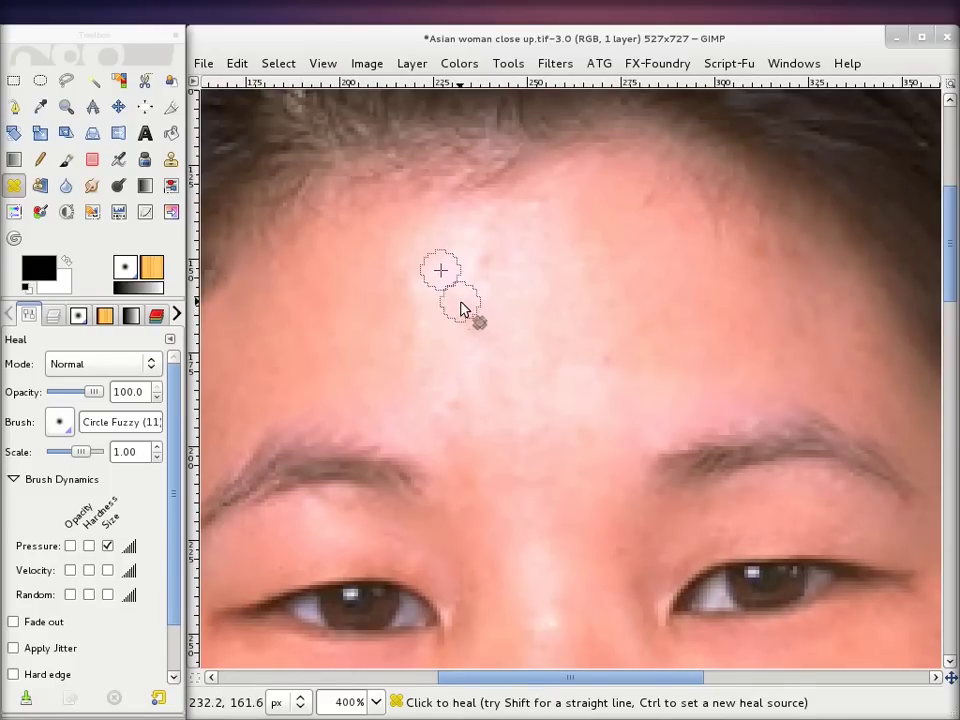
left_click(467, 326)
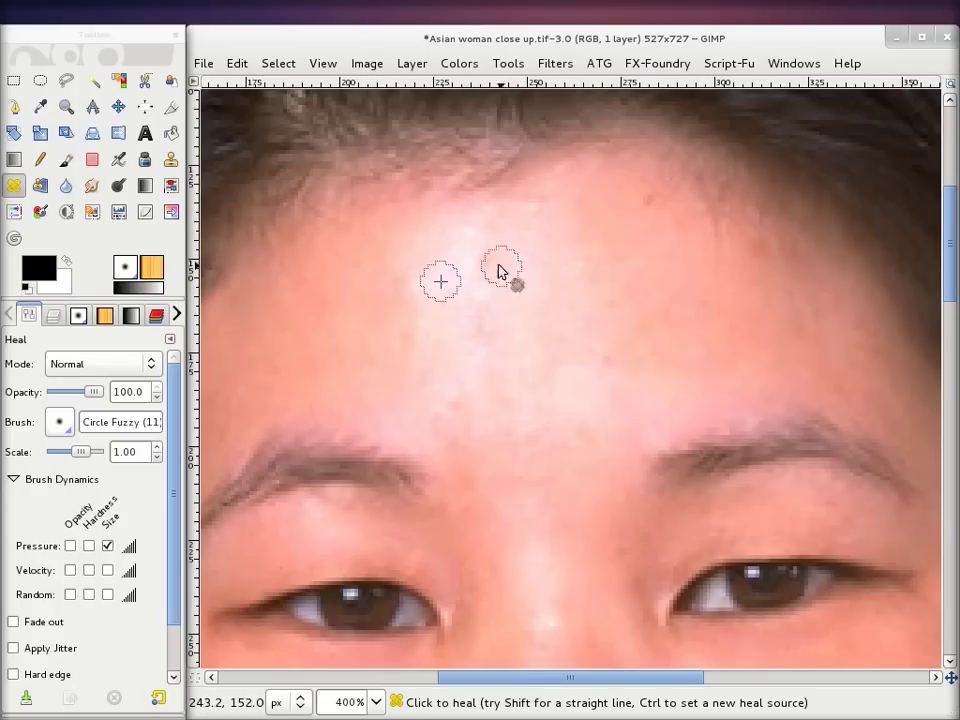
- Resample clean forehead skin and dab away another forehead blemish
key("ctrl")
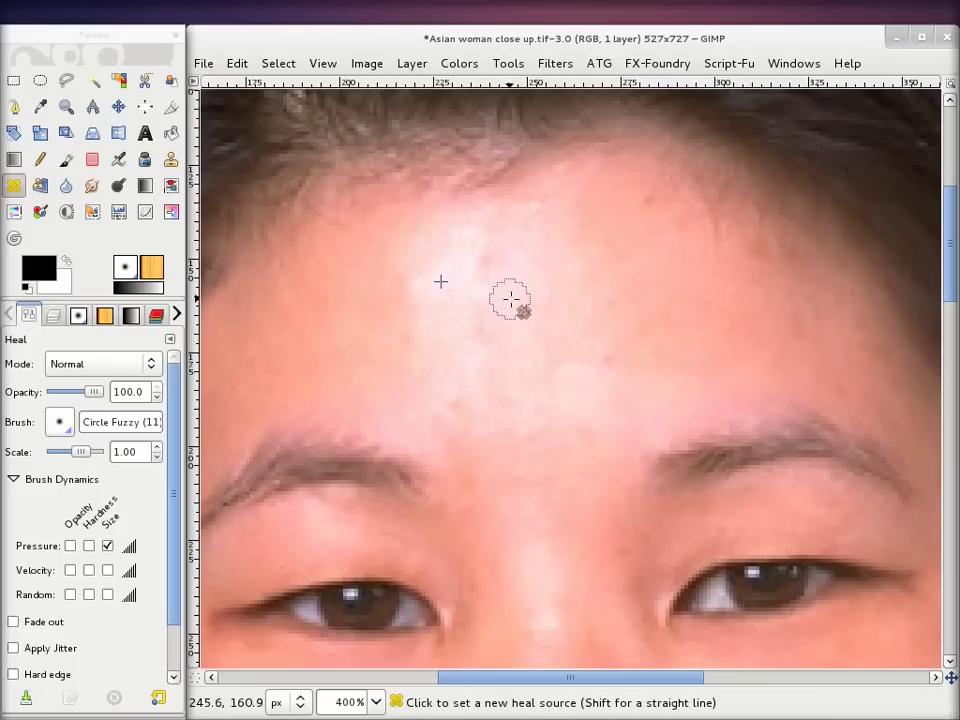
left_click(521, 304, "ctrl")
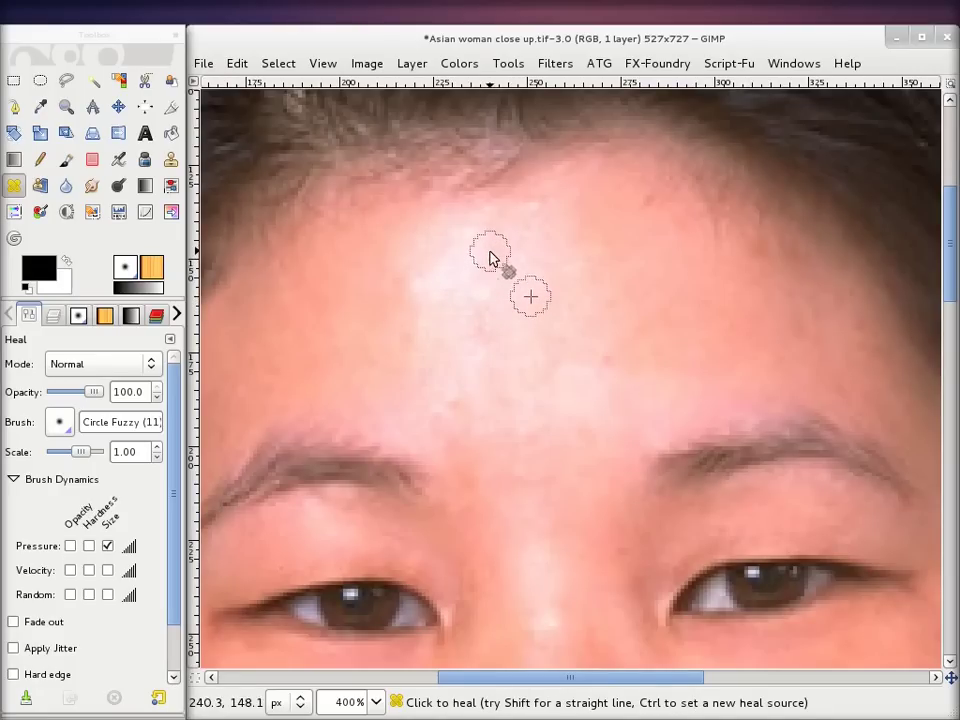
left_click(571, 345, "ctrl")
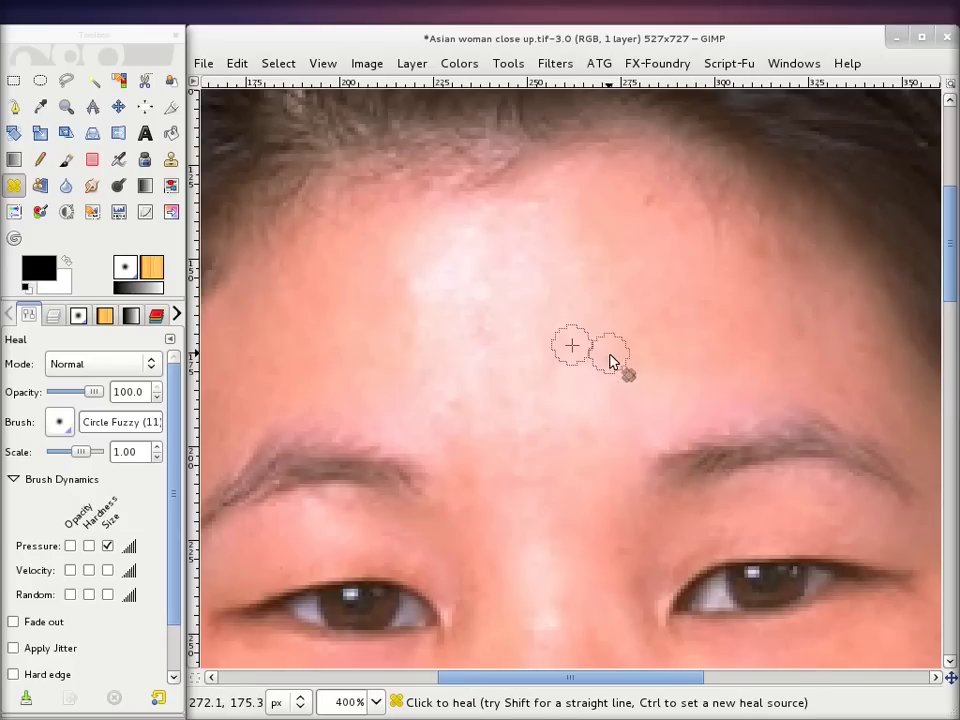
left_click(449, 356)
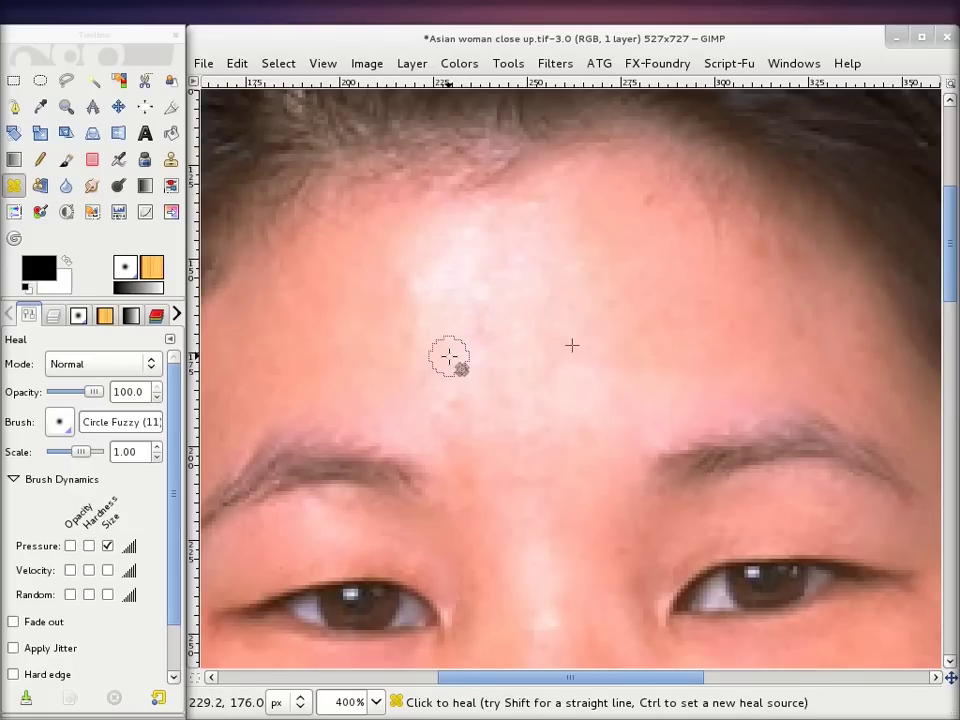
left_click(449, 357, "ctrl")
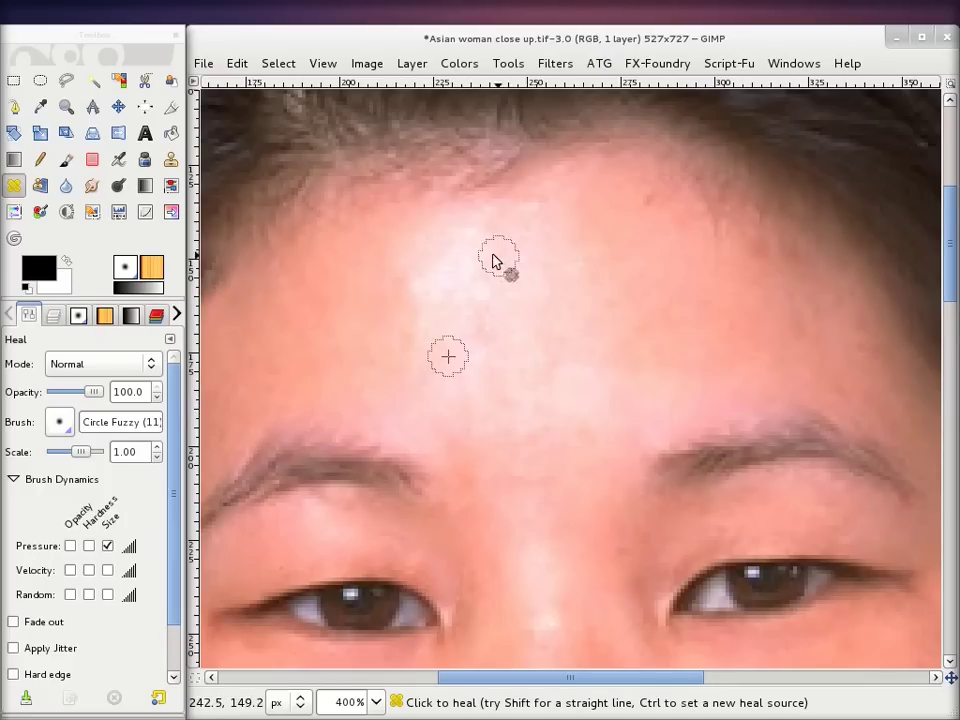
left_click_drag(529, 257, 424, 266)
mouse_move(565, 309)
left_mouse_down()
mouse_move(531, 385)
mouse_move(520, 210)
left_mouse_up()
left_click_drag(503, 418, 505, 246)
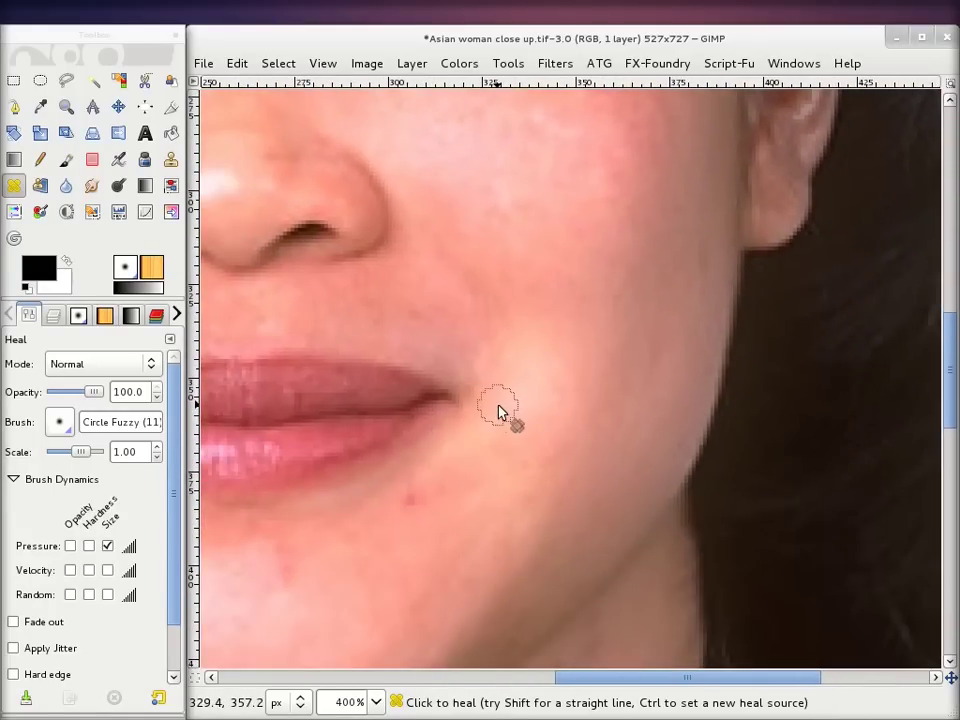
- Set Heal sources beside the mouth, on the chin and beside the nose
left_click_drag(514, 388, 540, 330)
left_click(490, 402, "ctrl")
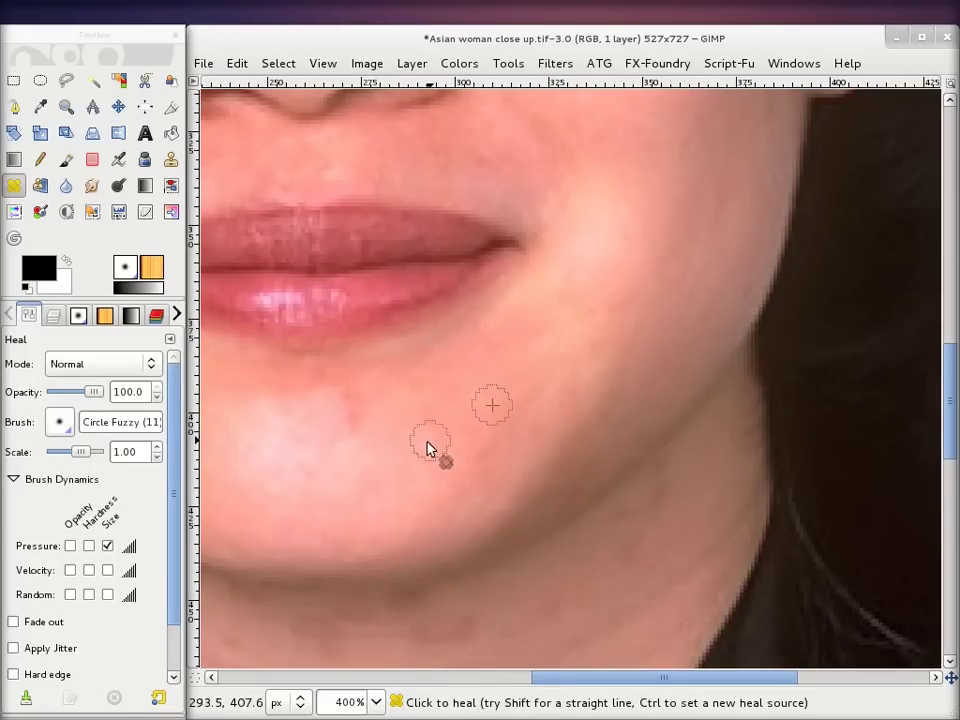
left_click(358, 470, "ctrl")
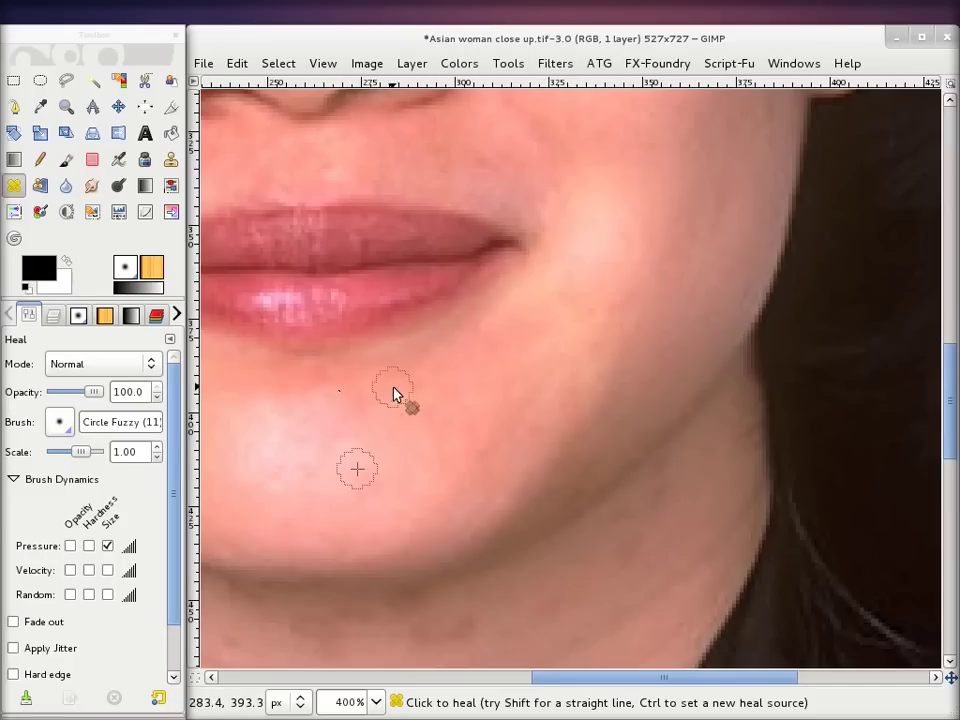
left_click_drag(420, 376, 636, 336)
mouse_move(404, 380)
left_mouse_down()
mouse_move(564, 381)
mouse_move(564, 446)
left_mouse_up()
mouse_move(450, 326)
left_mouse_down()
mouse_move(557, 435)
mouse_move(557, 463)
left_mouse_up()
scroll(481, 318, "up", 1)
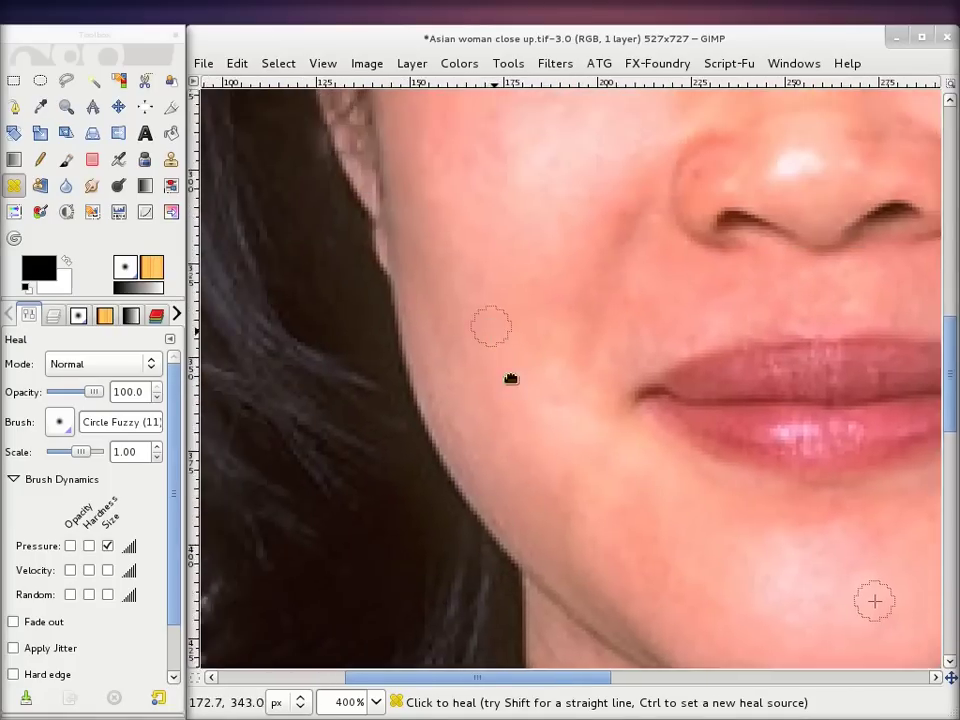
scroll(491, 324, "up", 2)
scroll(484, 319, "up", 1)
scroll(501, 315, "up", 2)
scroll(502, 345, "left", 1)
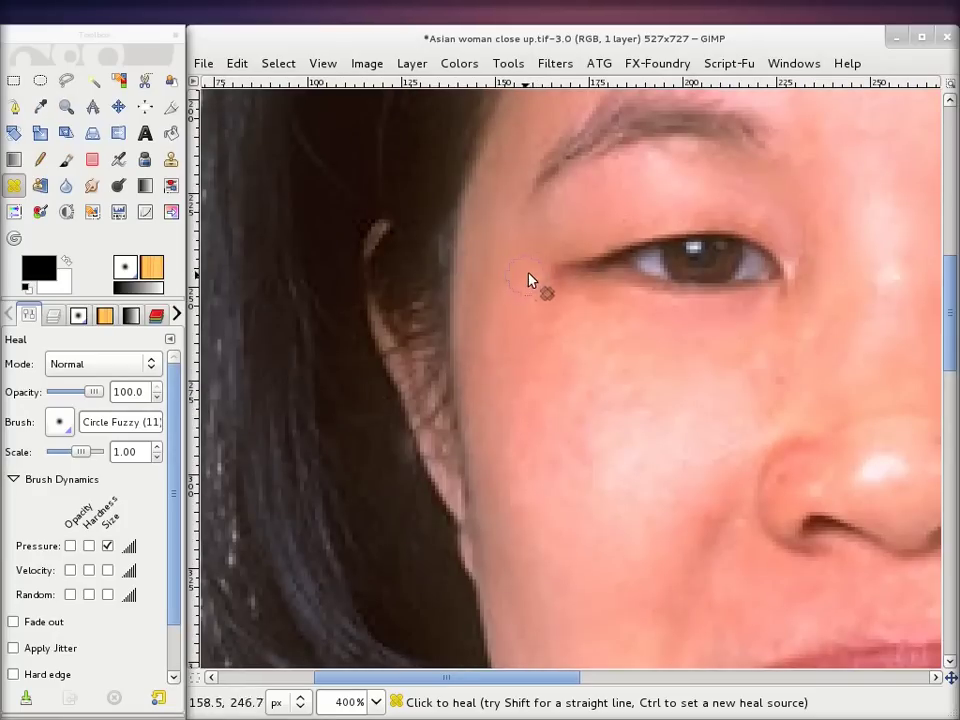
scroll(530, 280, "up", 1)
scroll(530, 280, "right", 1)
scroll(546, 396, "up", 1)
scroll(546, 396, "right", 1)
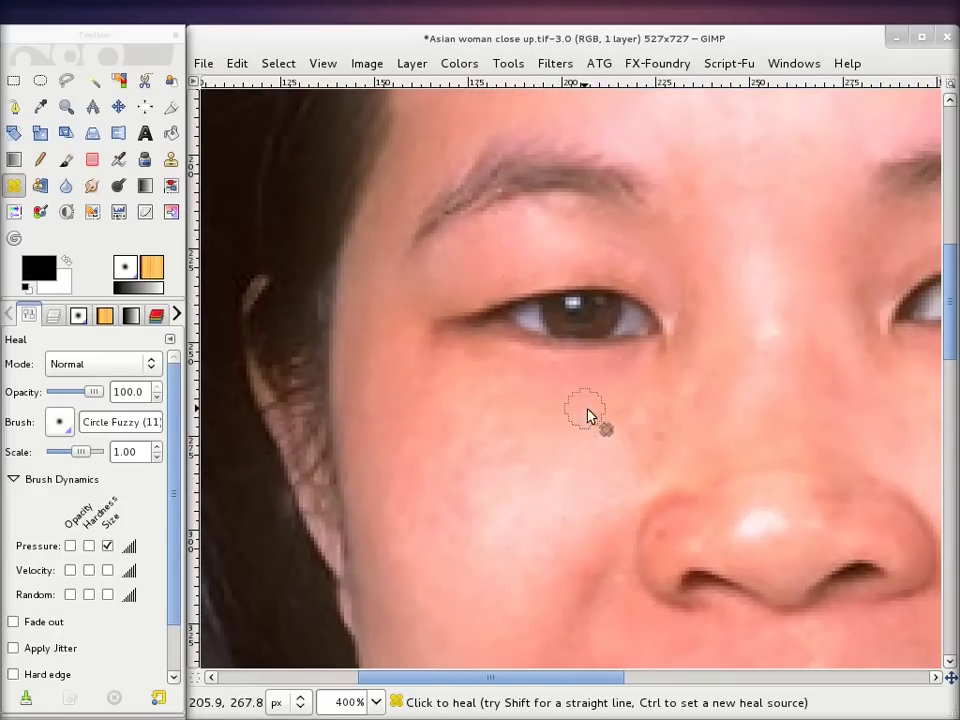
left_click(621, 488, "ctrl")
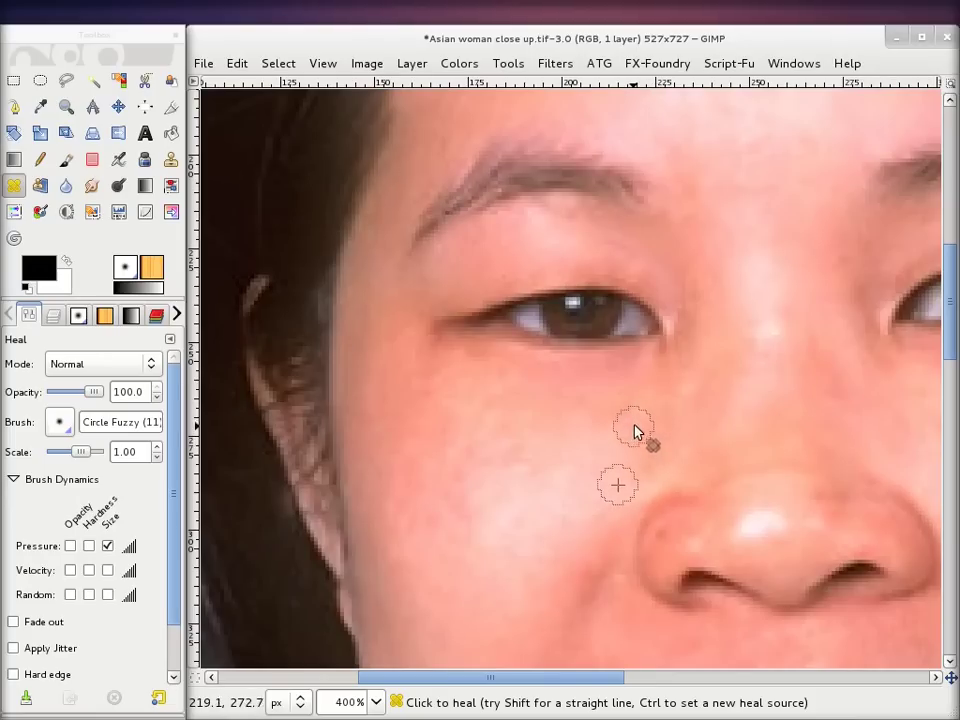
- Resample clean nose skin and heal a spot on the nose tip
scroll(645, 287, "up", 1)
scroll(504, 294, "right", 2)
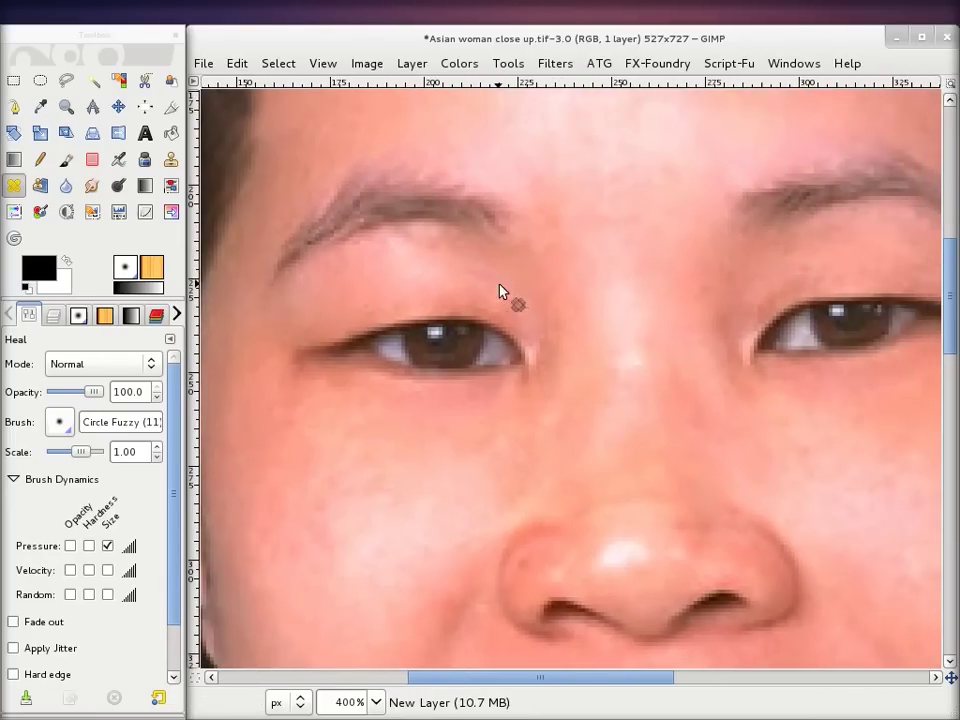
left_click(562, 549, "ctrl")
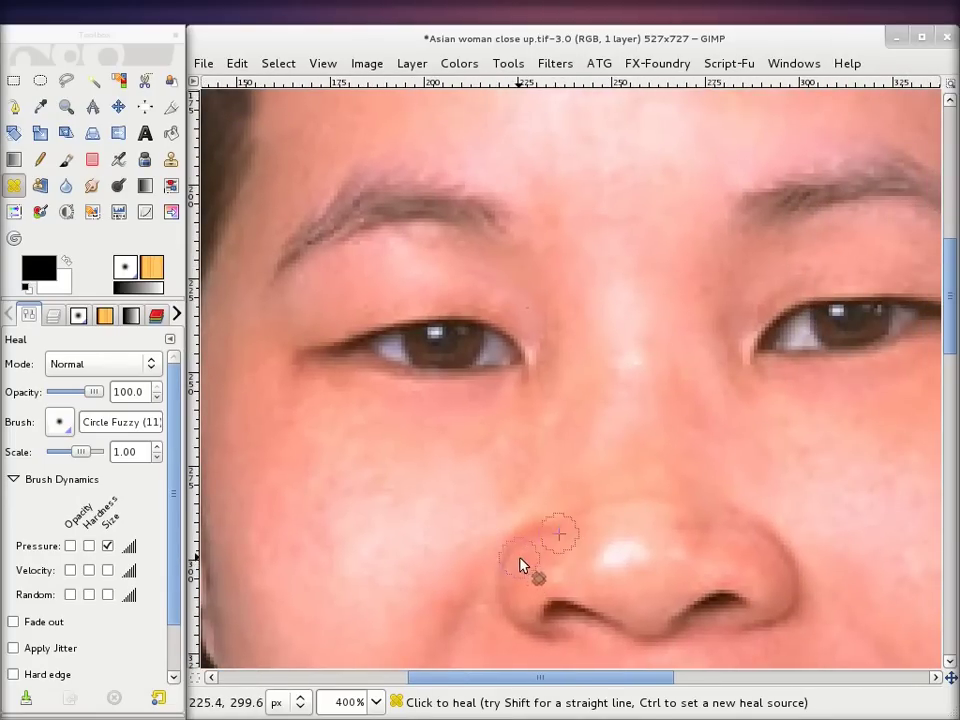
scroll(600, 480, "down", 2)
scroll(600, 480, "right", 1)
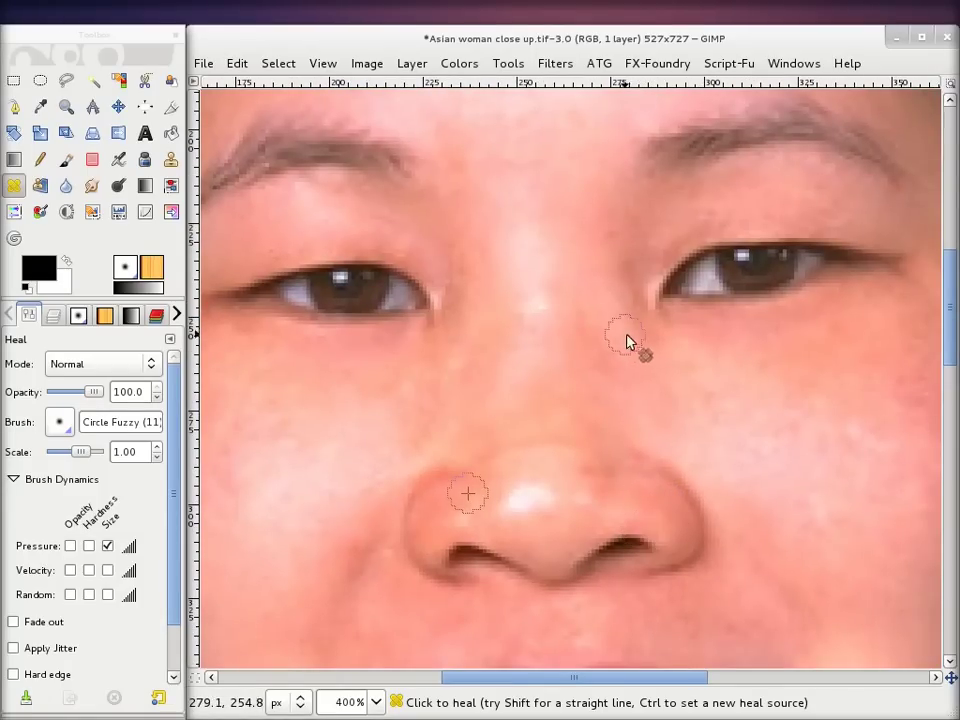
scroll(614, 385, "right", 1)
scroll(614, 385, "up", 3)
left_click(605, 362, "ctrl")
scroll(586, 406, "up", 1)
scroll(586, 406, "right", 1)
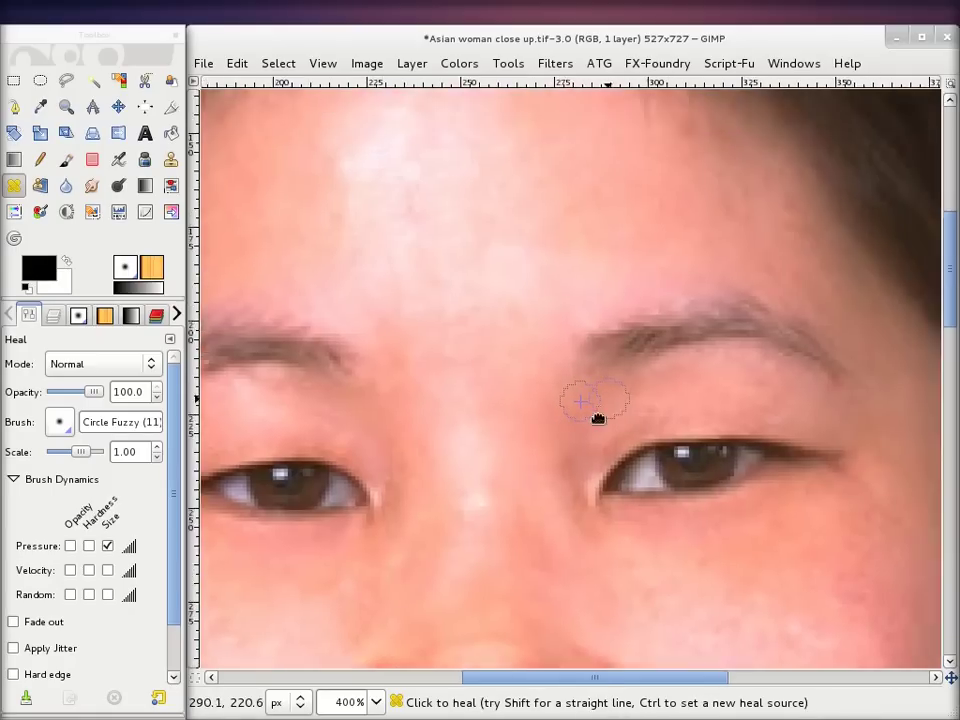
scroll(598, 418, "up", 2)
scroll(568, 510, "right", 1)
scroll(553, 510, "down", 1)
scroll(557, 439, "down", 4)
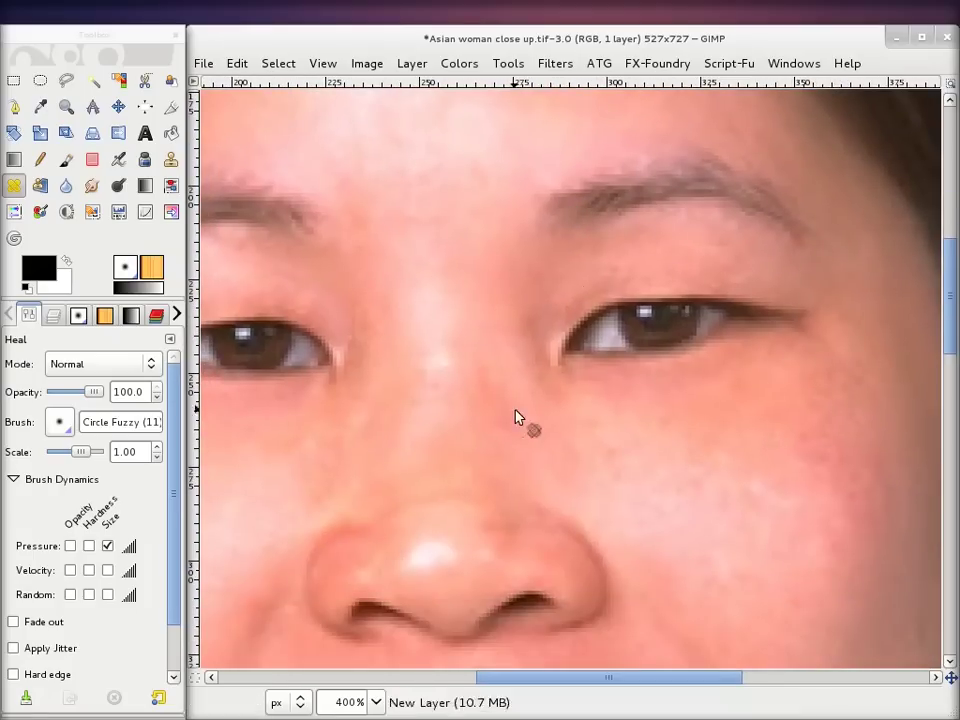
scroll(584, 514, "down", 5)
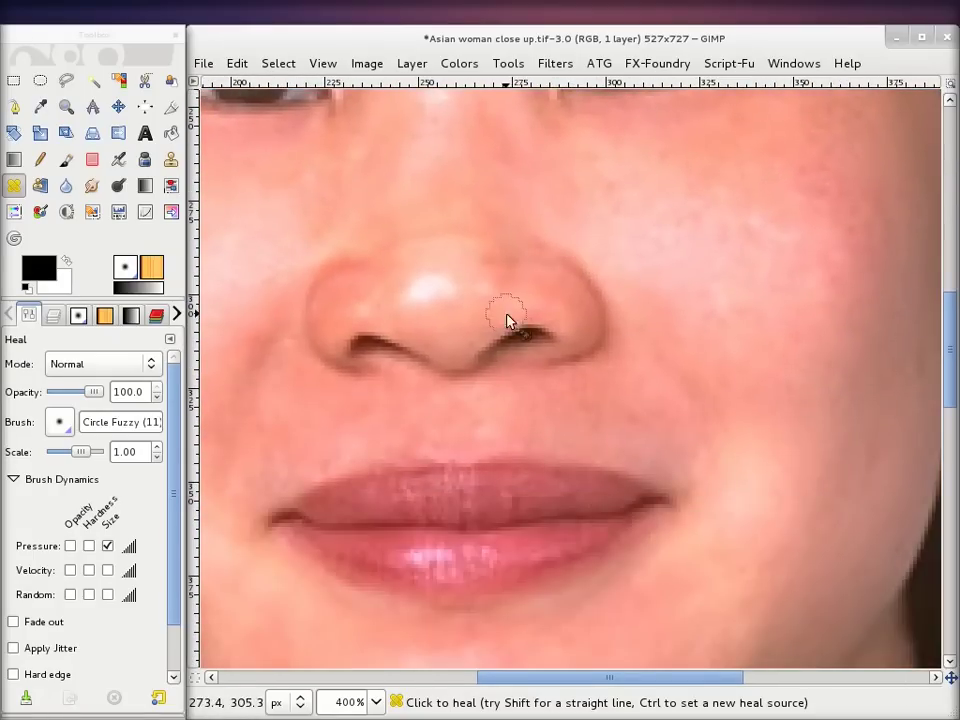
left_click(432, 258, "ctrl")
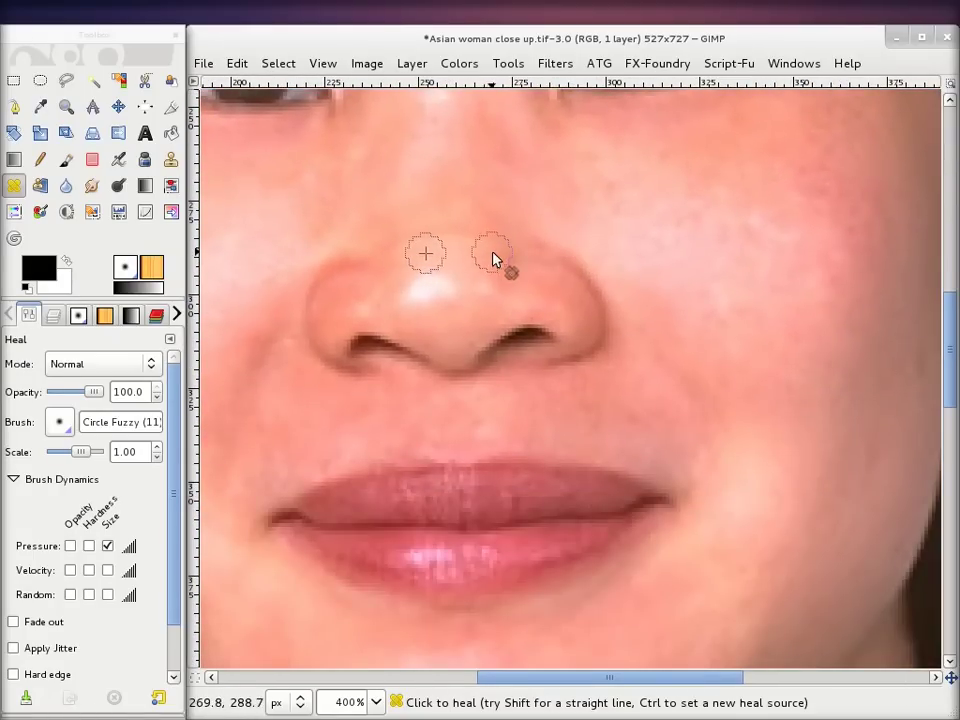
left_click(557, 294, "ctrl")
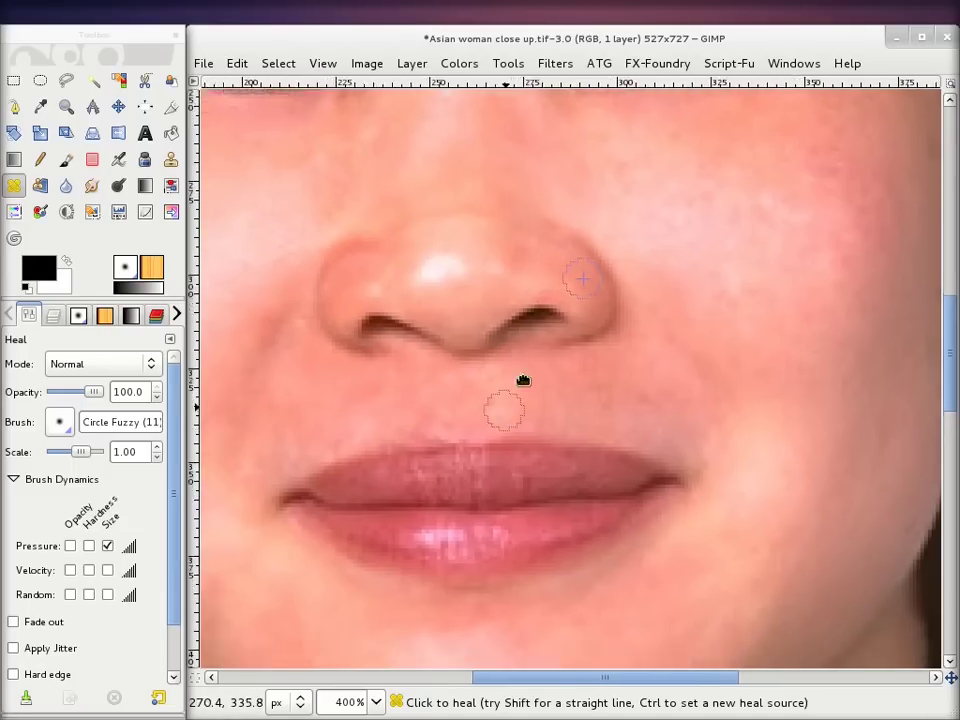
- Heal the small red spots and red line on the neck from clean neck skin
scroll(520, 400, "down", 3)
scroll(520, 400, "left", 2)
scroll(530, 400, "down", 3)
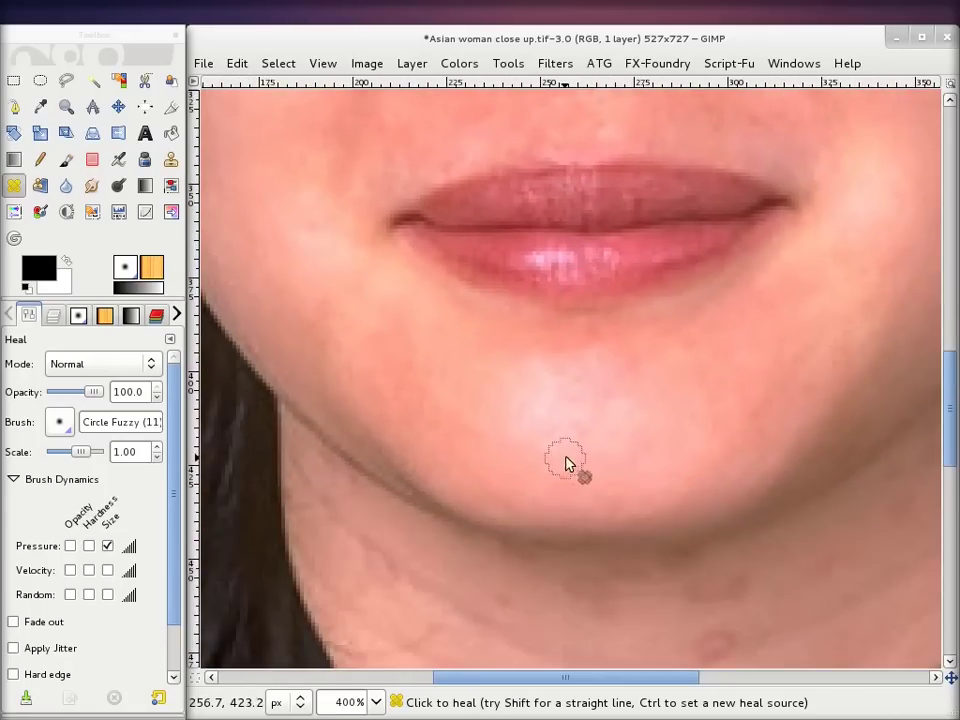
scroll(560, 350, "down", 2)
scroll(560, 400, "down", 3)
scroll(530, 330, "right", 2)
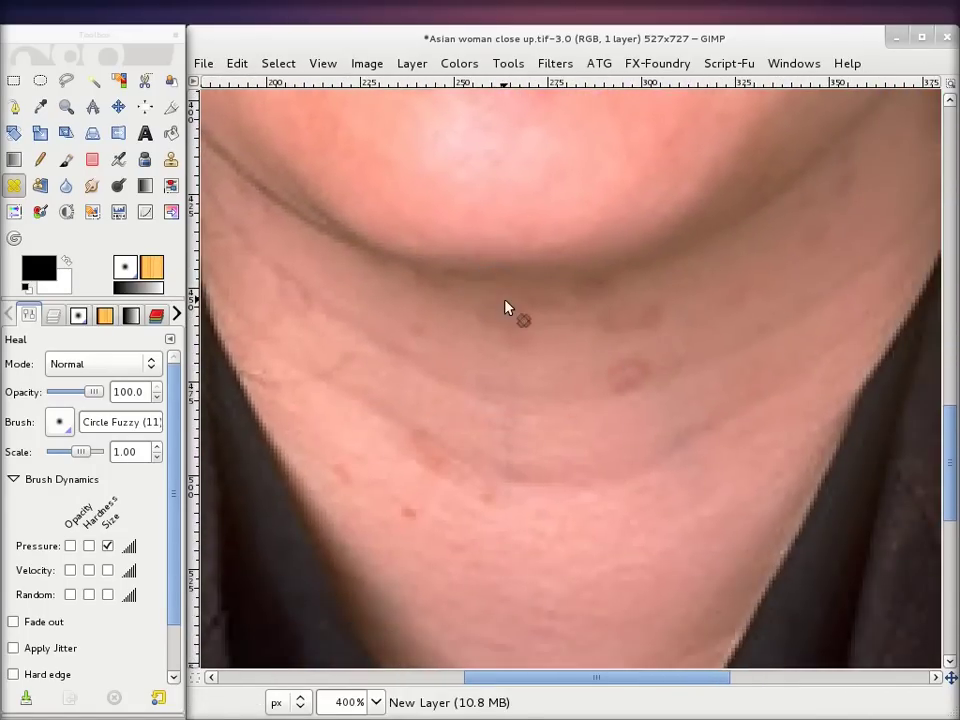
scroll(590, 340, "down", 2)
scroll(562, 388, "down", 1)
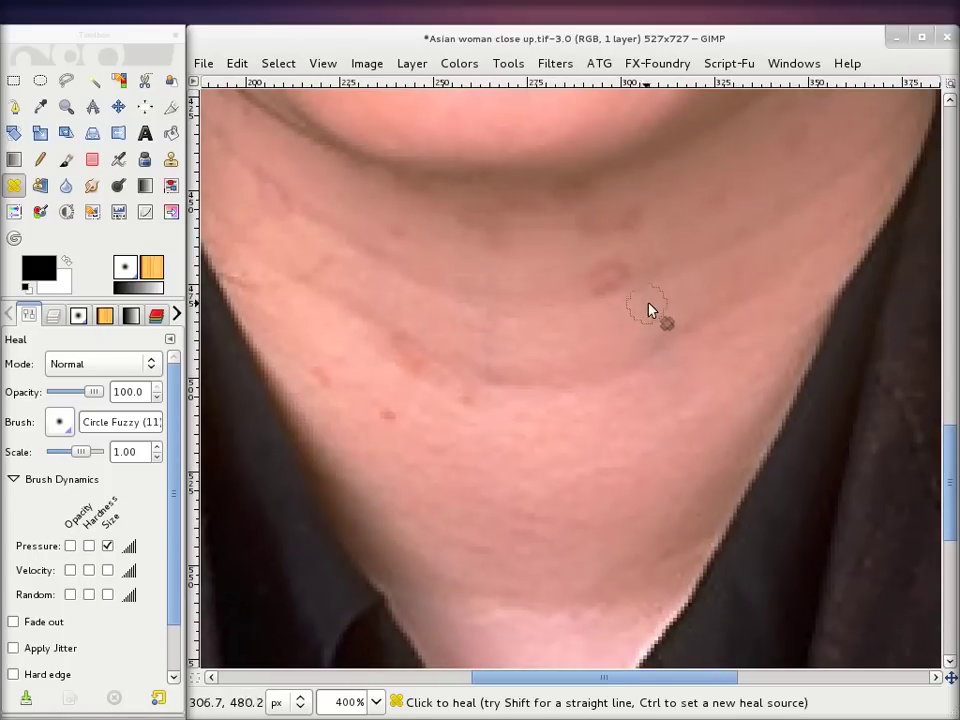
left_click(696, 256, "ctrl")
left_click(399, 460, "ctrl")
left_click(388, 417)
left_click(354, 434, "ctrl")
left_click(439, 451, "ctrl")
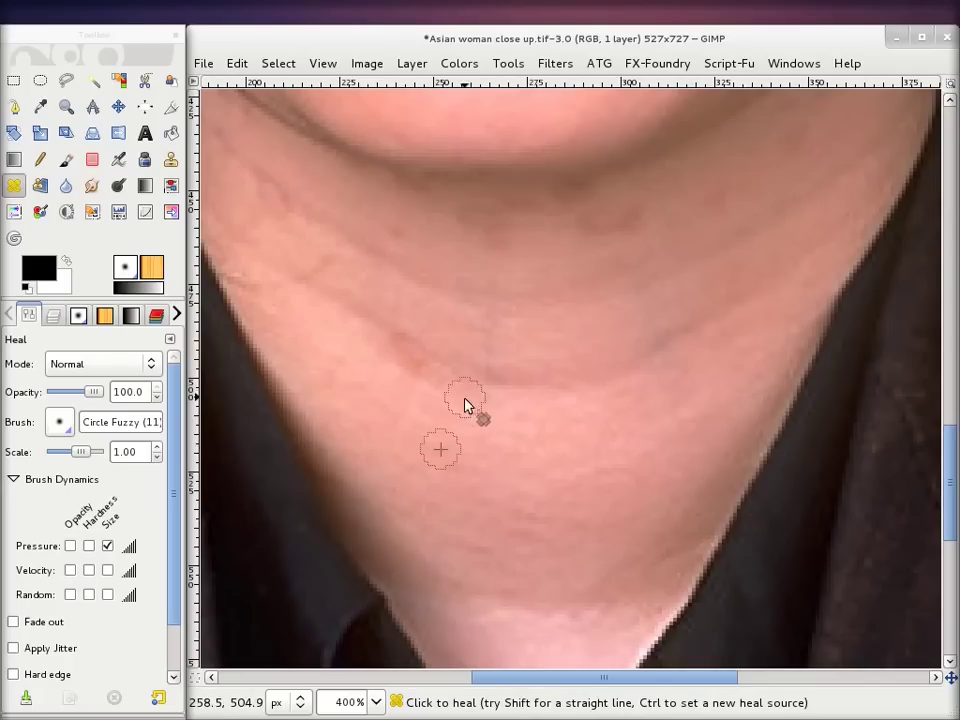
left_click(403, 427, "ctrl")
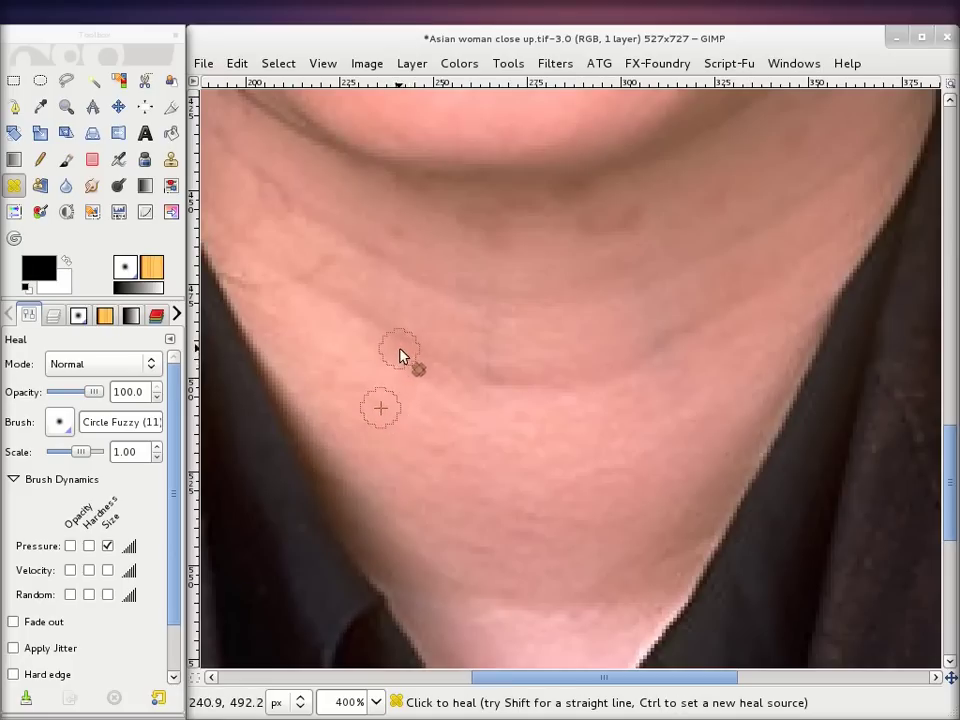
- Set a new neck Heal source and look over the neck, chest and face
left_click(391, 427, "ctrl")
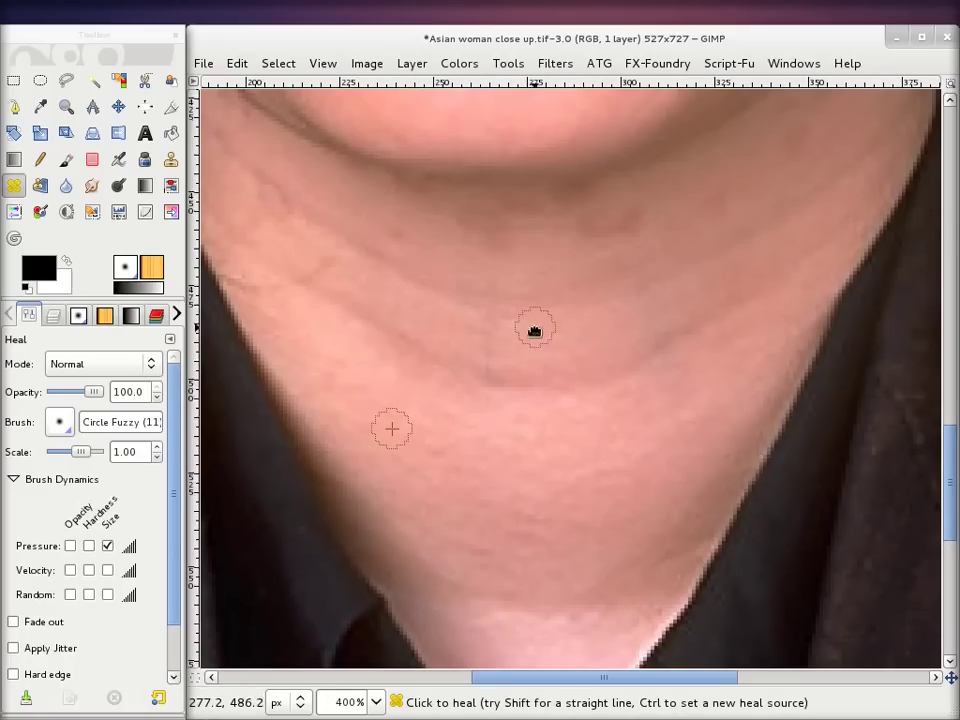
scroll(465, 325, "up", 2)
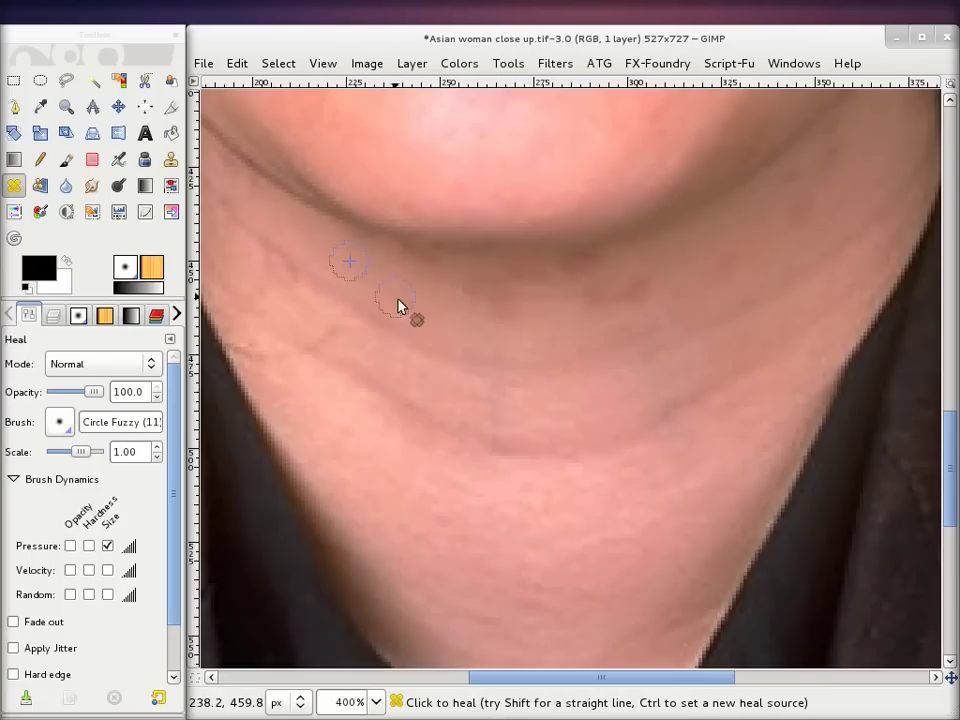
scroll(335, 365, "up", 3)
scroll(335, 365, "right", 5)
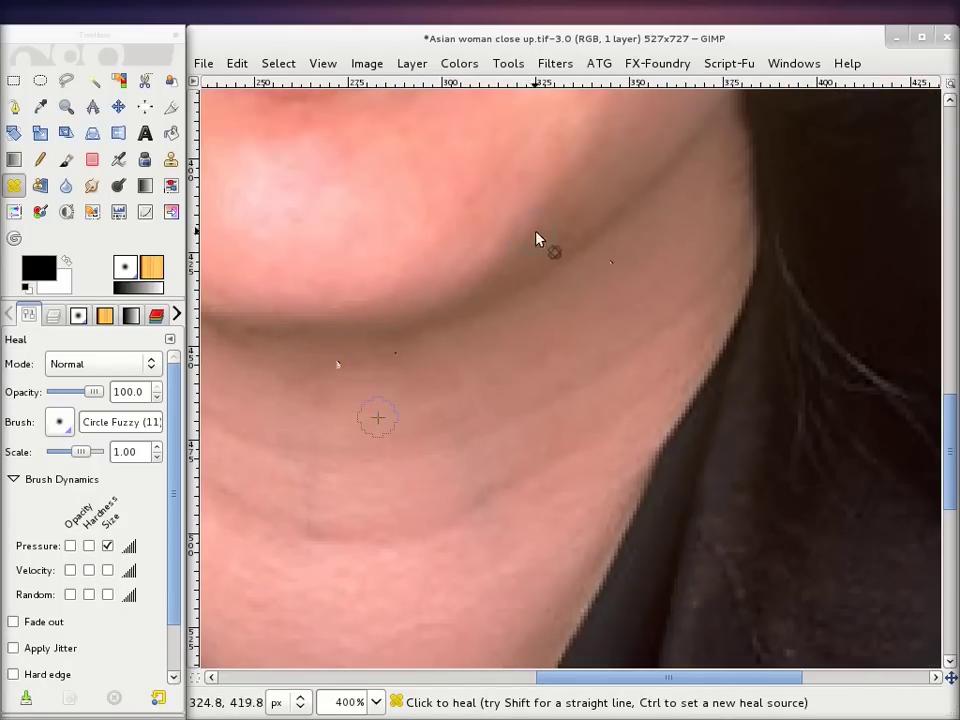
scroll(506, 300, "left", 4)
scroll(551, 236, "down", 4)
mouse_move(497, 433)
left_mouse_down()
mouse_move(529, 176)
mouse_move(516, 152)
mouse_move(495, 408)
left_mouse_up()
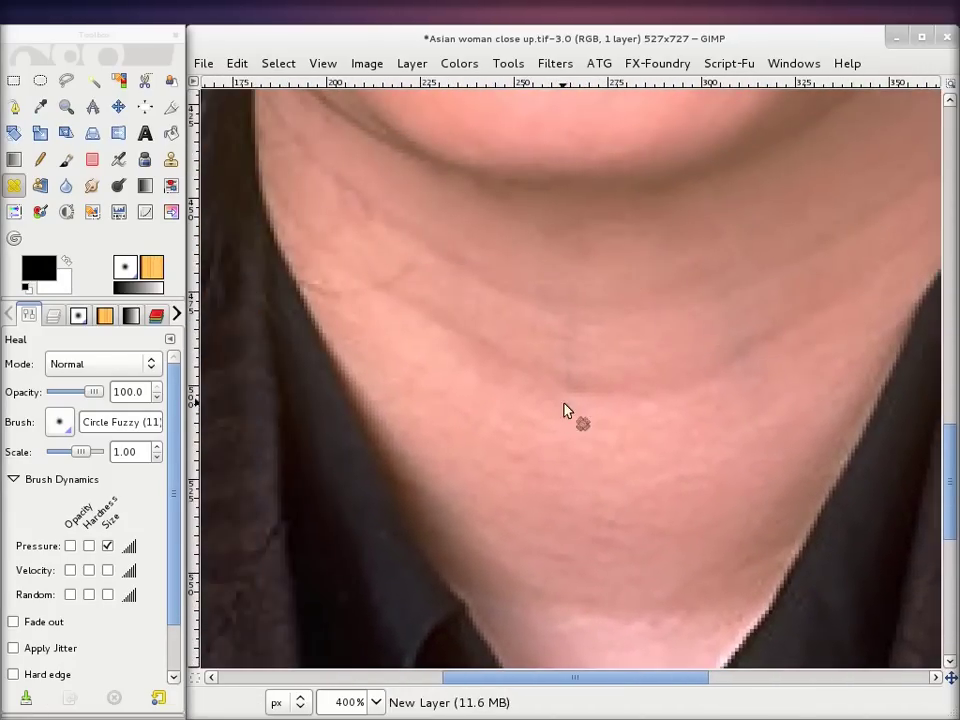
left_click_drag(429, 268, 579, 418)
scroll(484, 290, "up", 5)
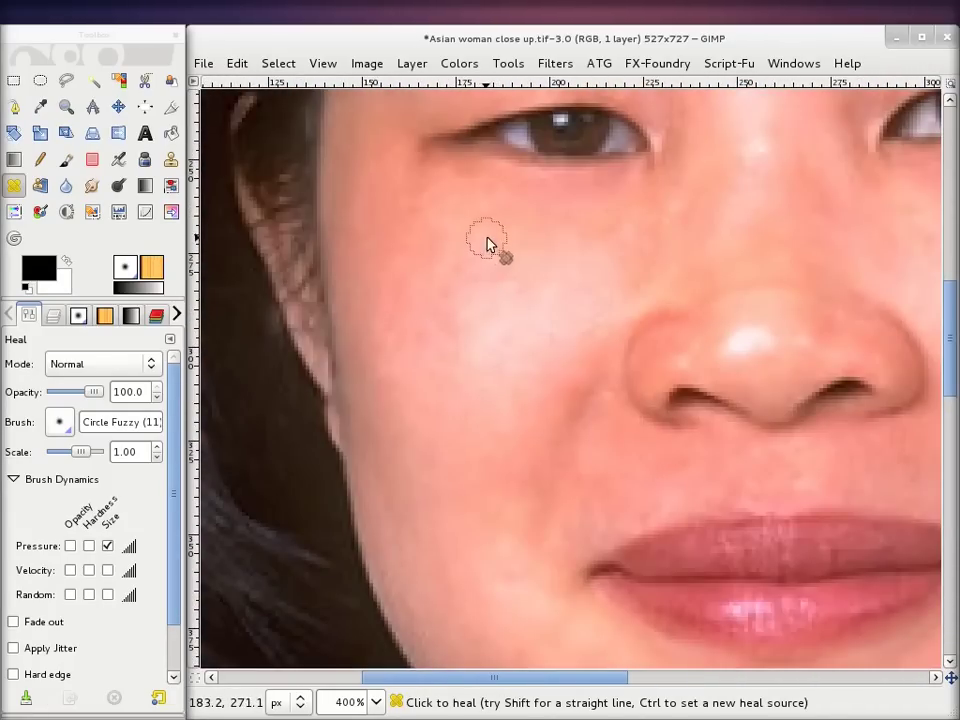
- Heal two spots on the nose using a source beside the nose
scroll(551, 336, "down", 3)
scroll(500, 305, "right", 3)
left_click(517, 358, "ctrl")
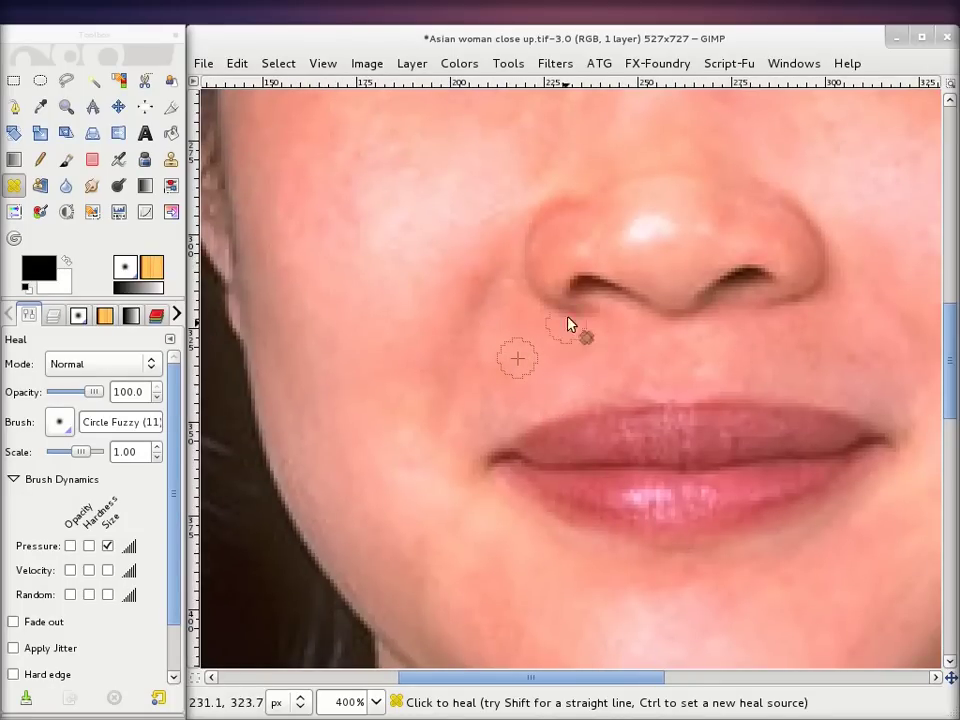
scroll(450, 368, "up", 3)
scroll(454, 332, "right", 3)
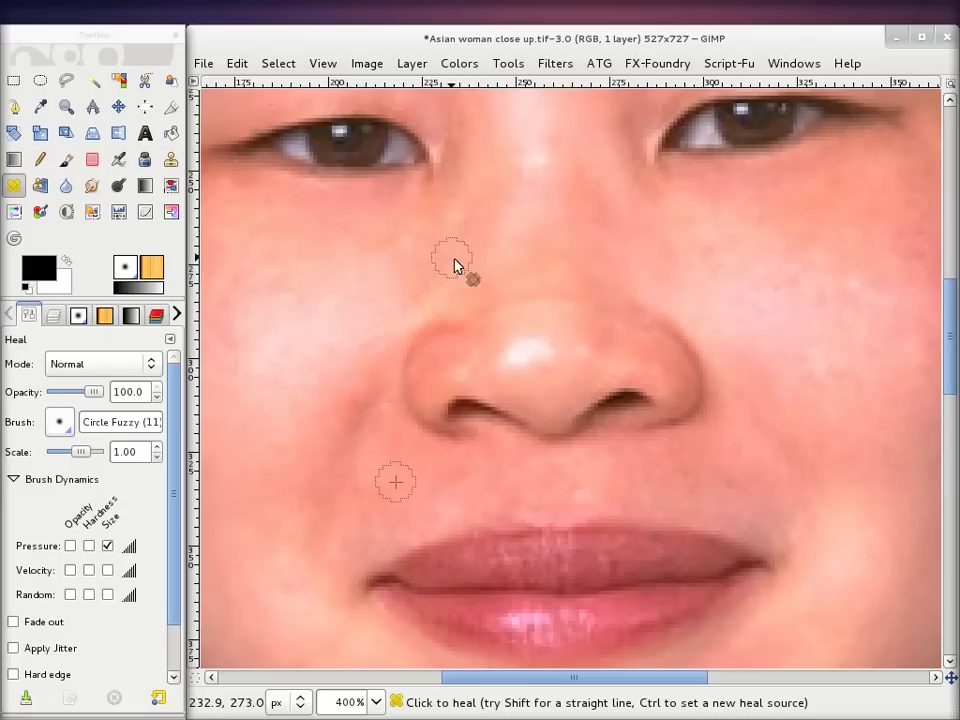
left_click_drag(600, 310, 621, 339)
left_click(558, 377, "ctrl")
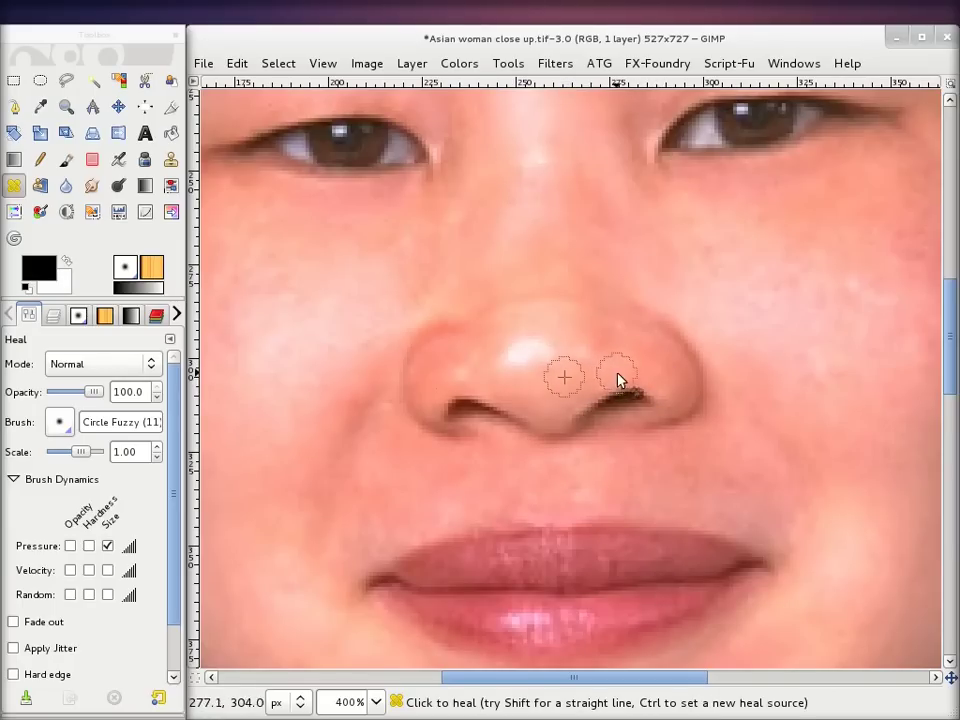
- Heal two forehead spots from a nearby source, then view the portrait at 100%
scroll(540, 265, "up", 5)
scroll(520, 290, "right", 2)
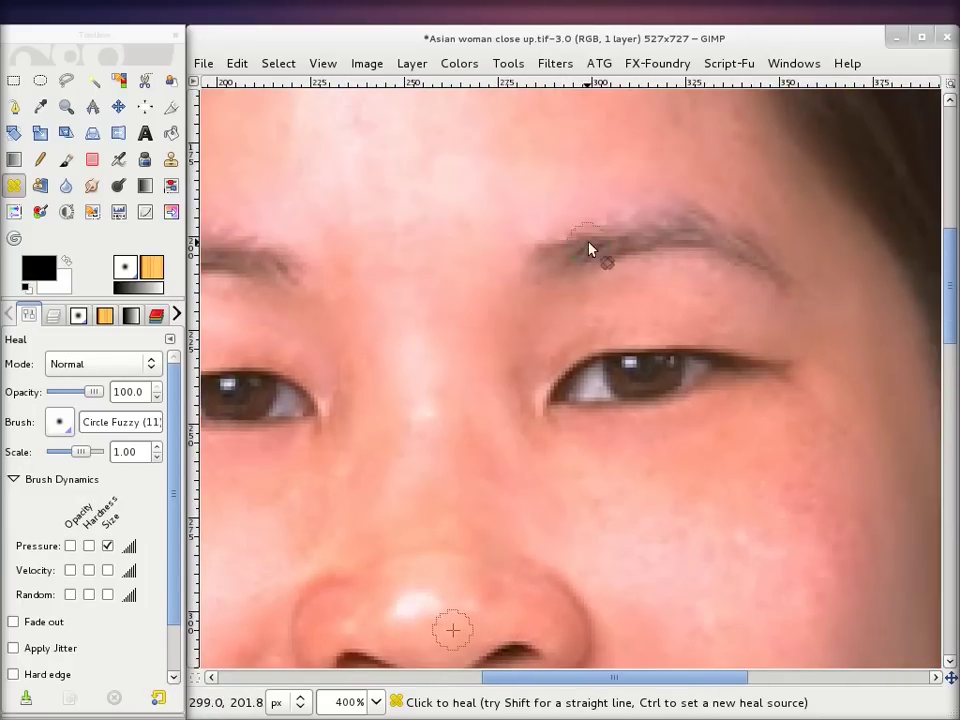
scroll(591, 249, "up", 4)
scroll(591, 249, "right", 2)
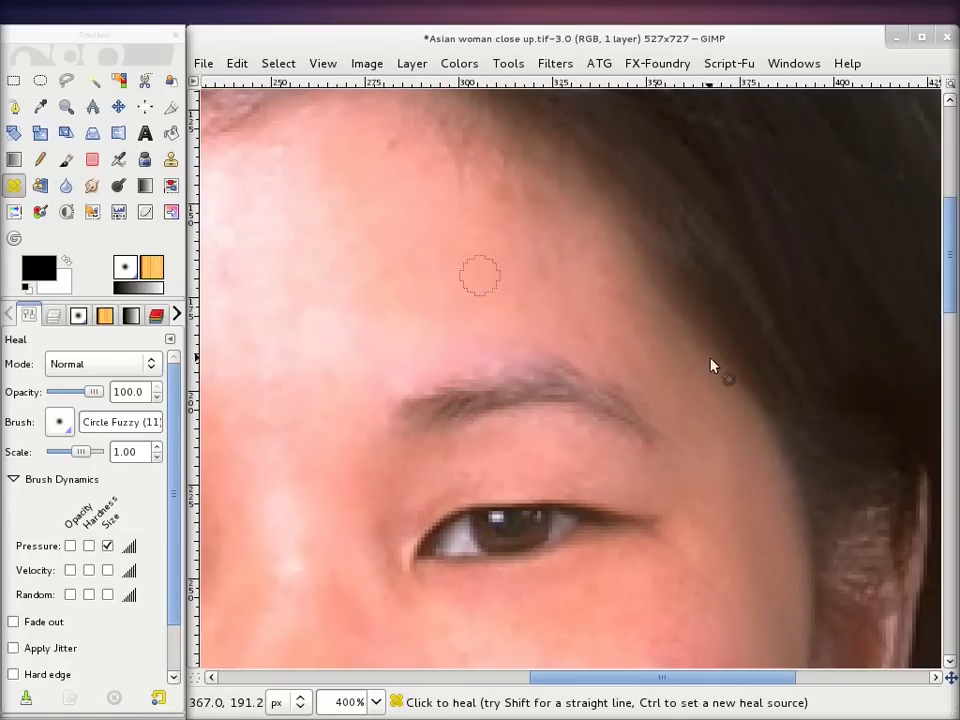
left_click_drag(497, 283, 676, 330)
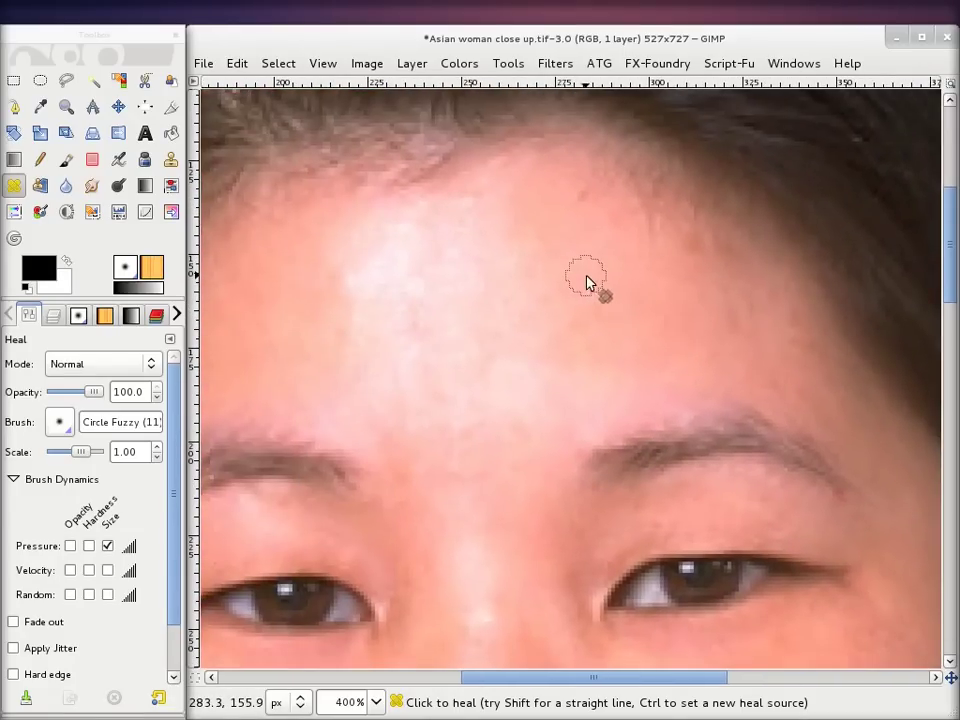
scroll(630, 295, "up", 1)
scroll(643, 305, "up", 2)
scroll(648, 325, "right", 1)
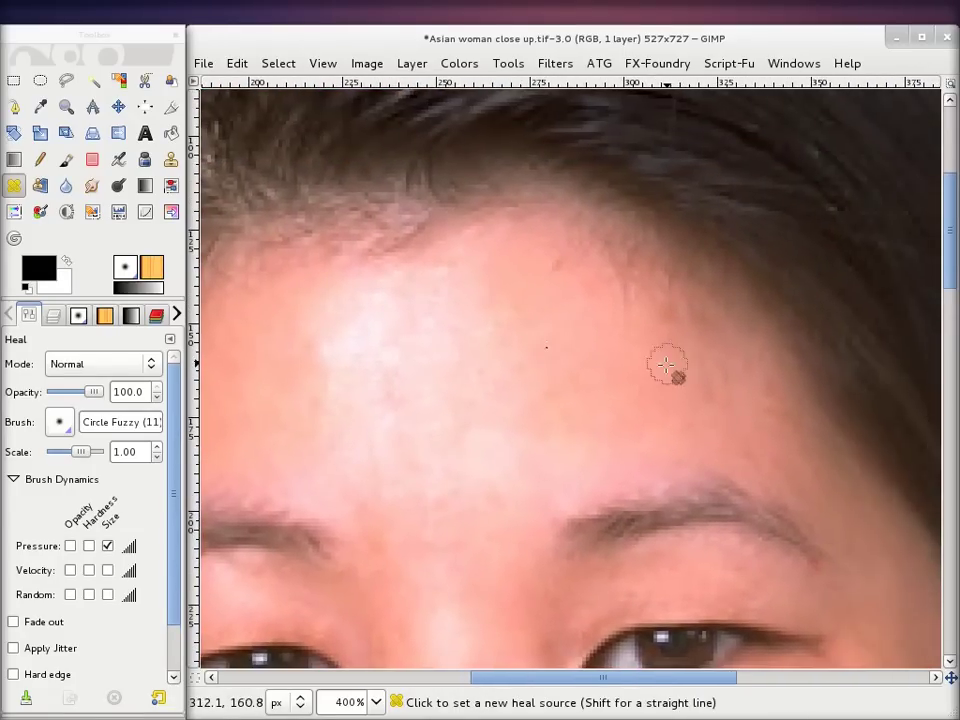
left_click(677, 358, "ctrl")
left_click(668, 357, "ctrl")
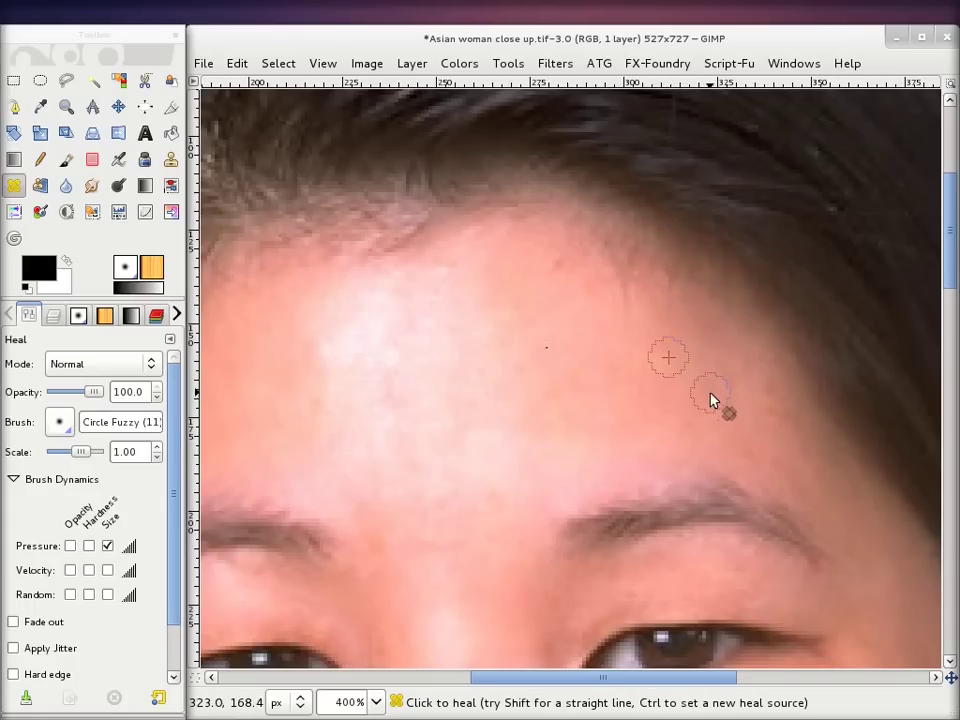
left_click(545, 347)
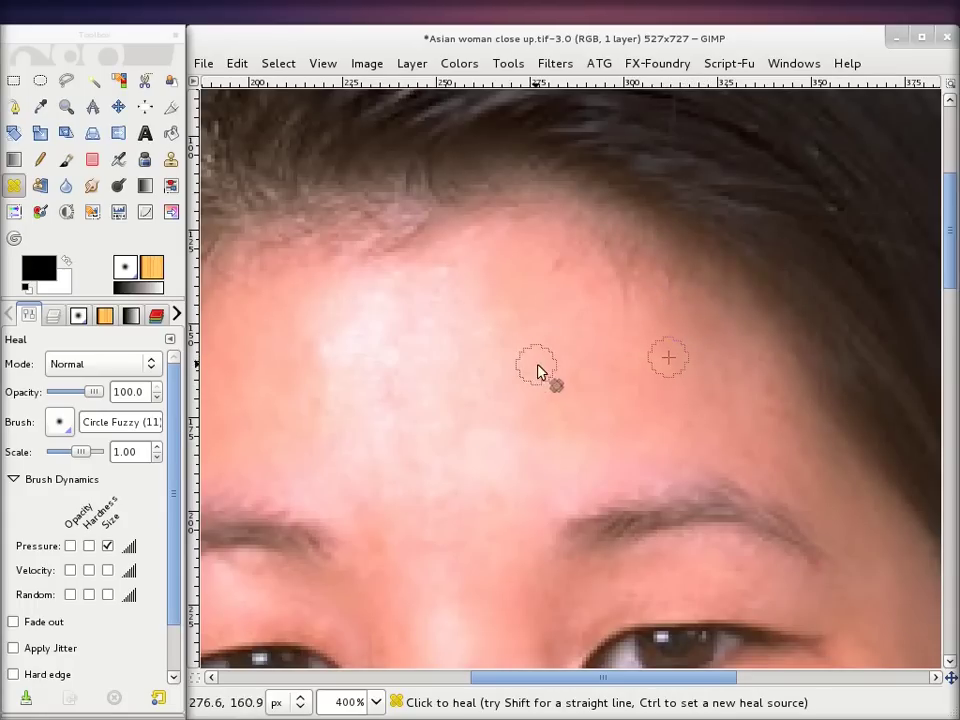
left_click(377, 702)
left_click(366, 576)
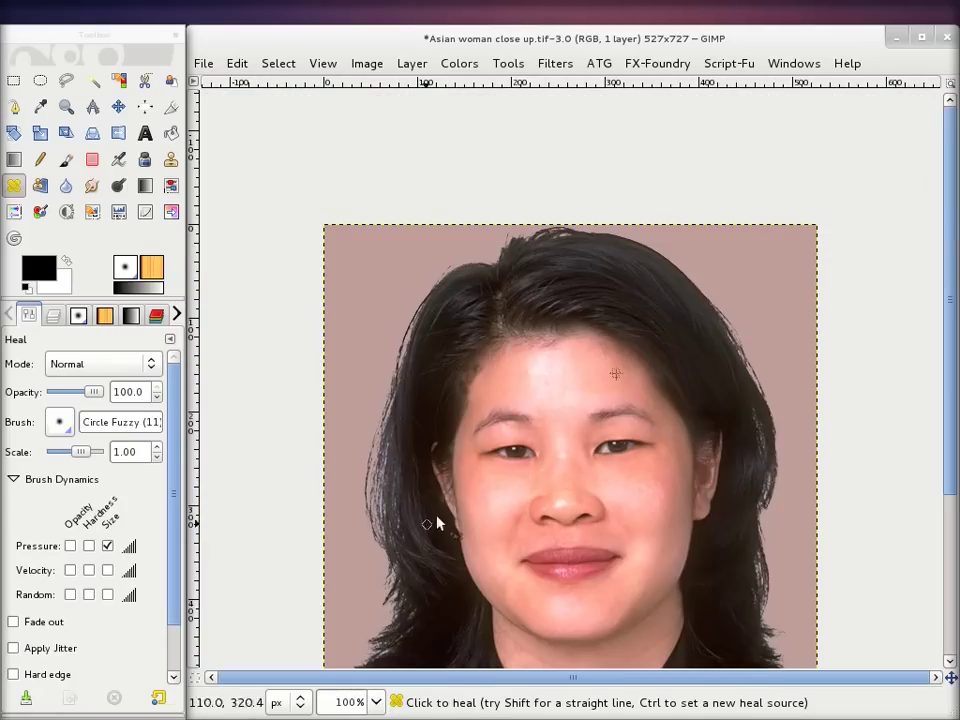
mouse_move(489, 413)
left_mouse_down()
mouse_move(470, 259)
mouse_move(489, 165)
mouse_move(467, 326)
left_mouse_up()
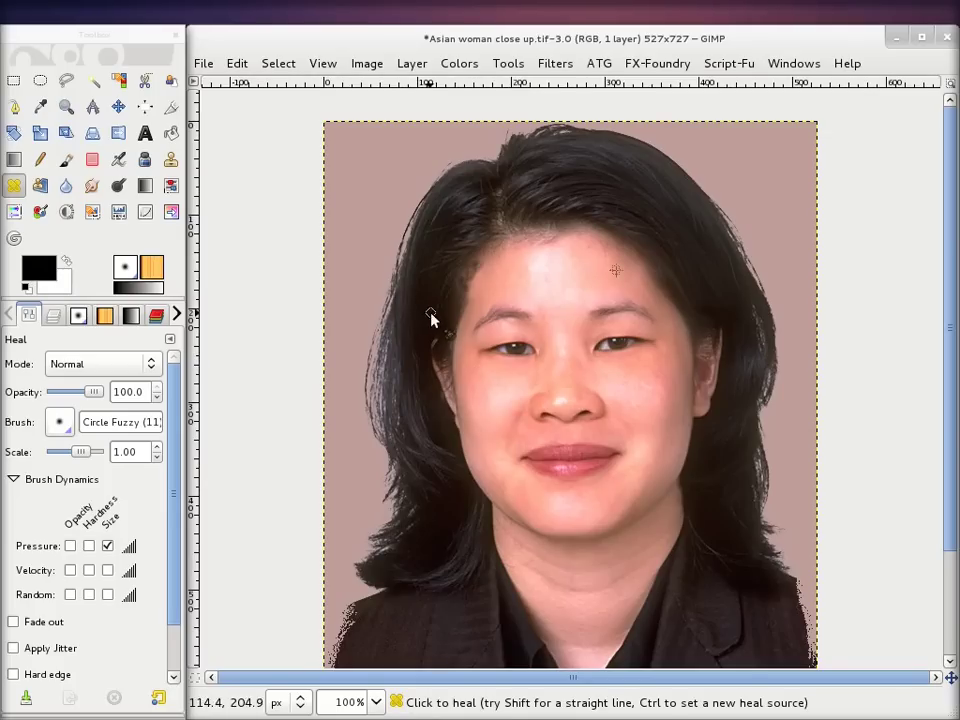
- Choose the Blur/Sharpen tool in Blur mode and zoom to 300% on the forehead
left_click(65, 185)
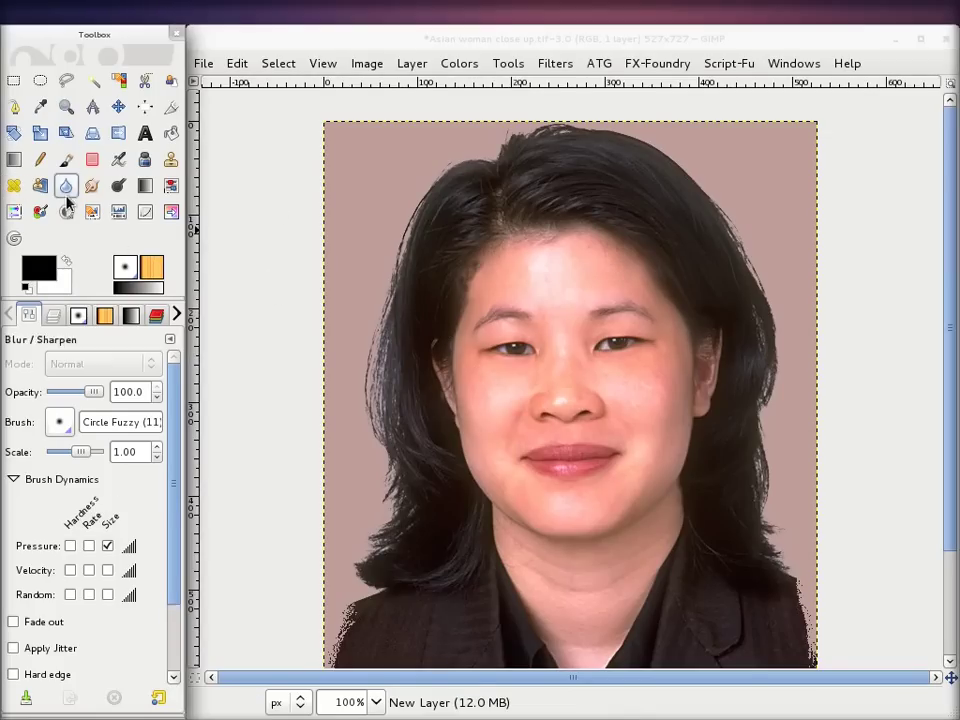
left_click(18, 479)
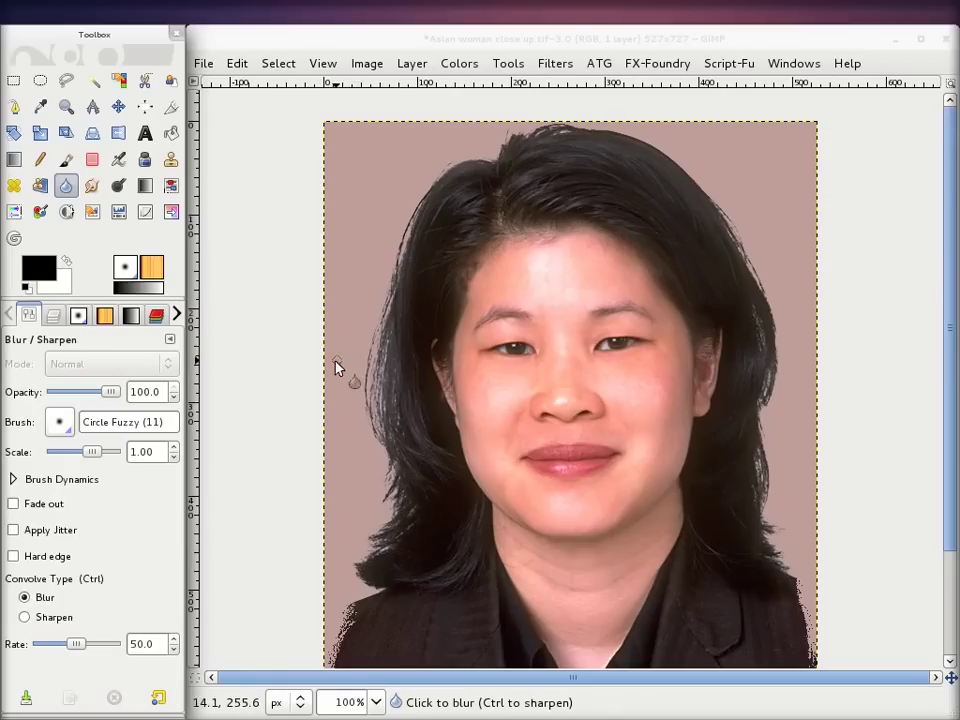
left_click(376, 702)
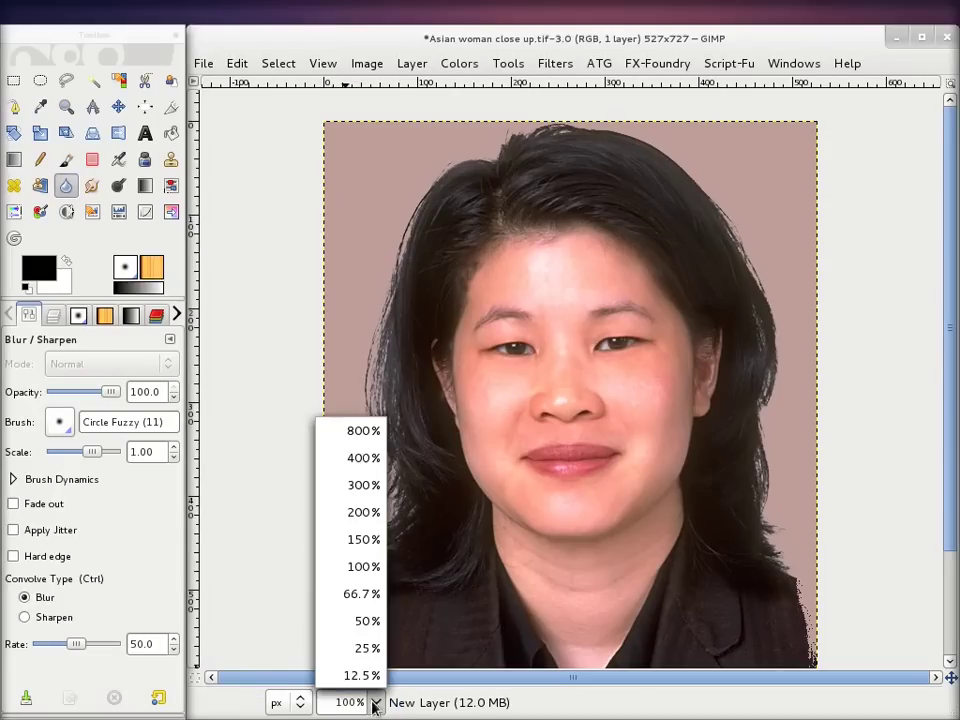
left_click(364, 485)
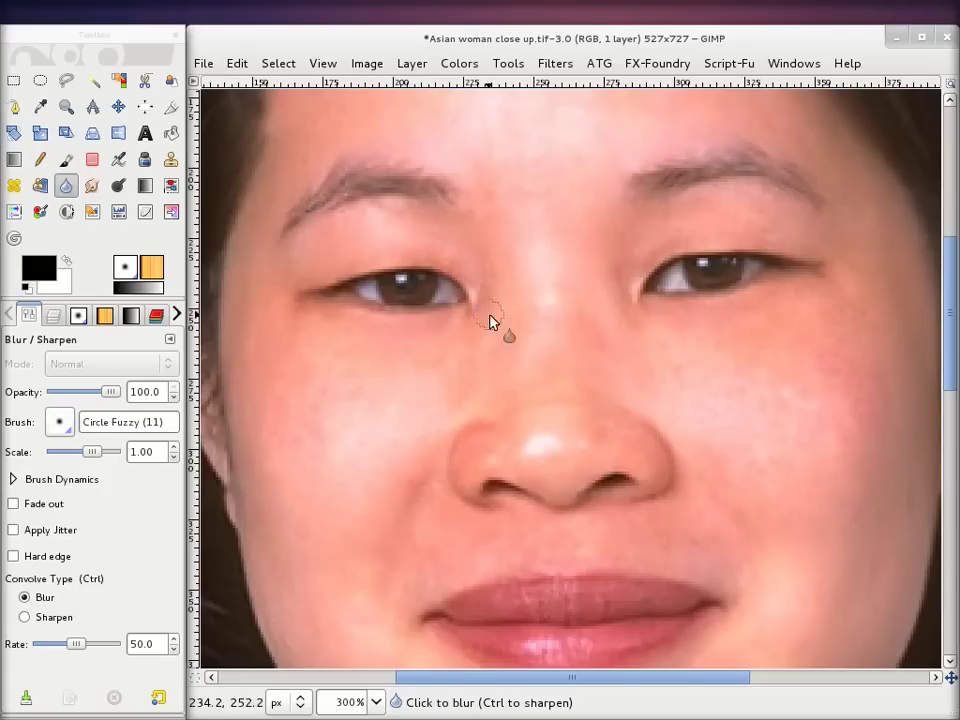
scroll(490, 340, "up", 1)
mouse_move(473, 384)
left_mouse_down()
mouse_move(461, 514)
mouse_move(521, 538)
left_mouse_up()
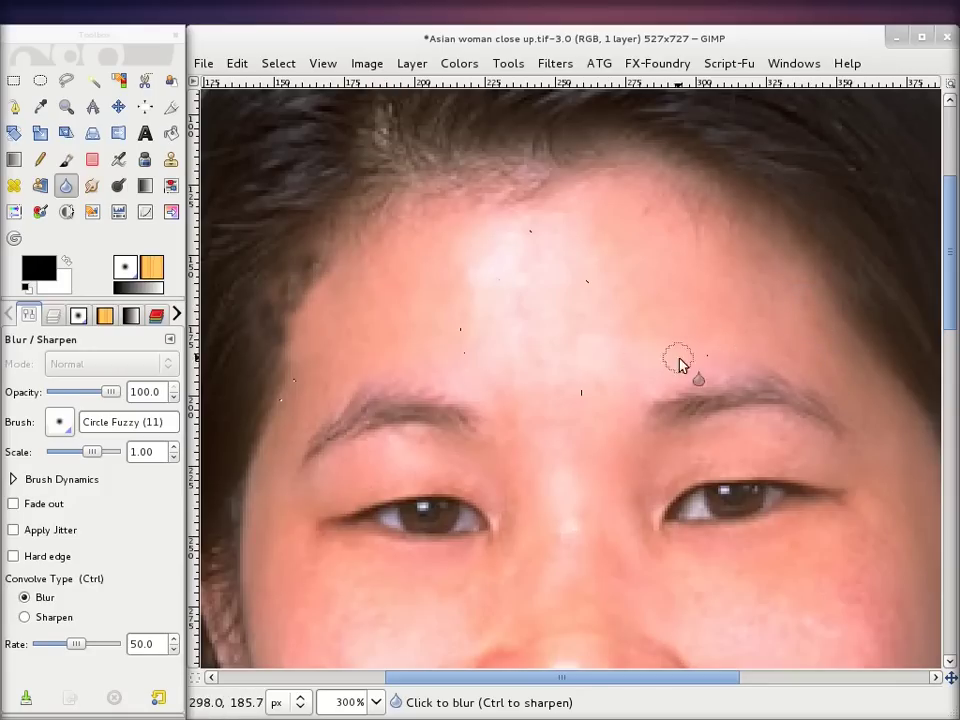
- Blur the forehead skin and adjust the blur rate to 67.1
left_click(538, 345)
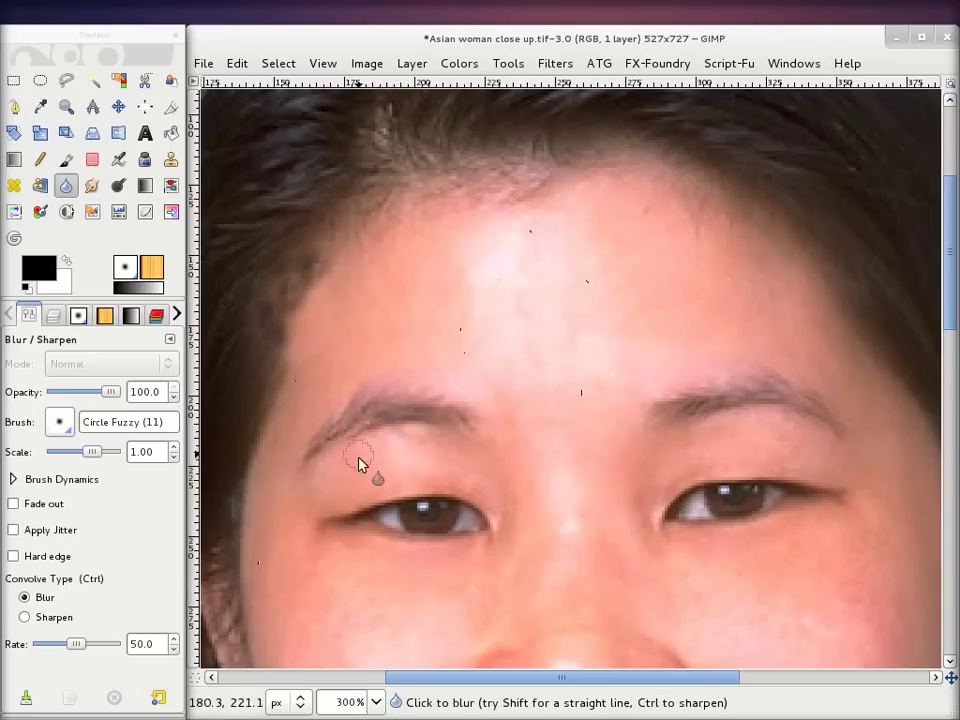
scroll(491, 461, "down", 3)
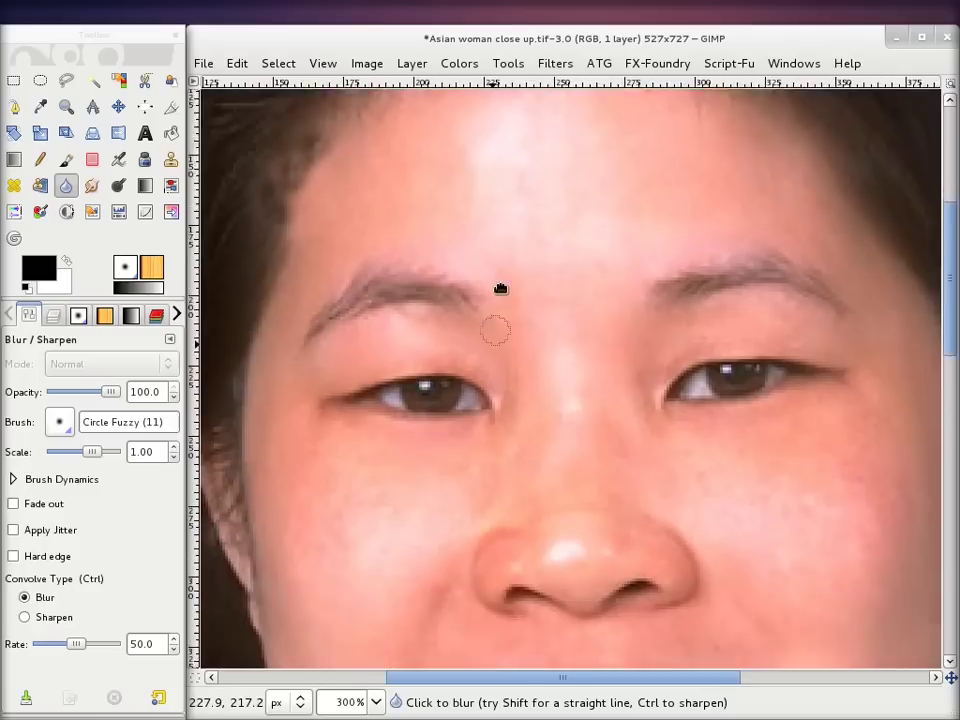
scroll(500, 300, "down", 2)
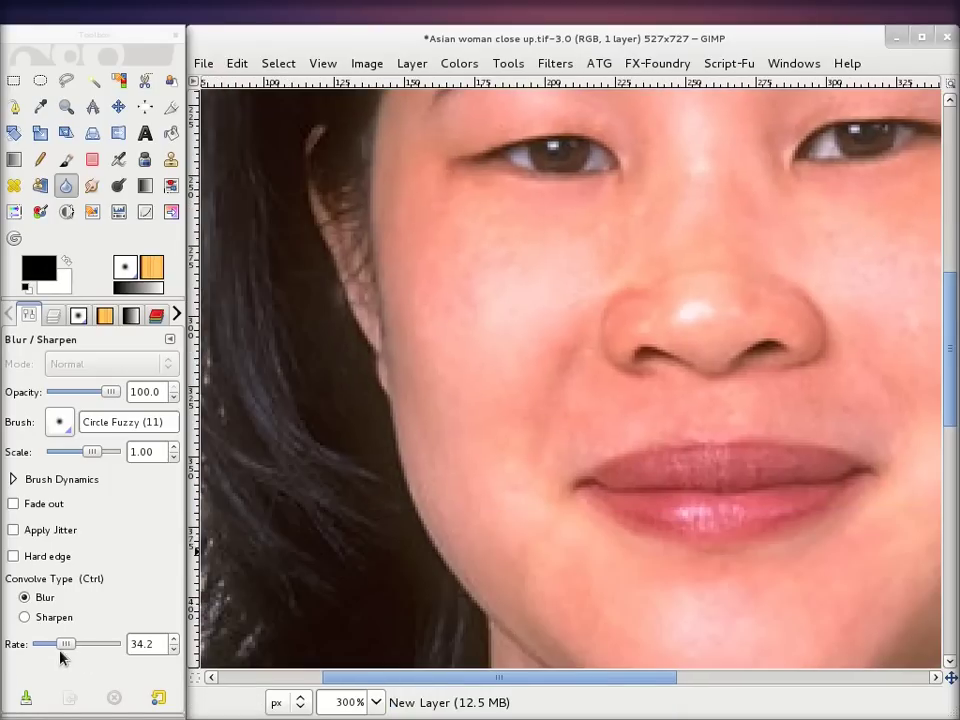
left_click_drag(64, 652, 91, 645)
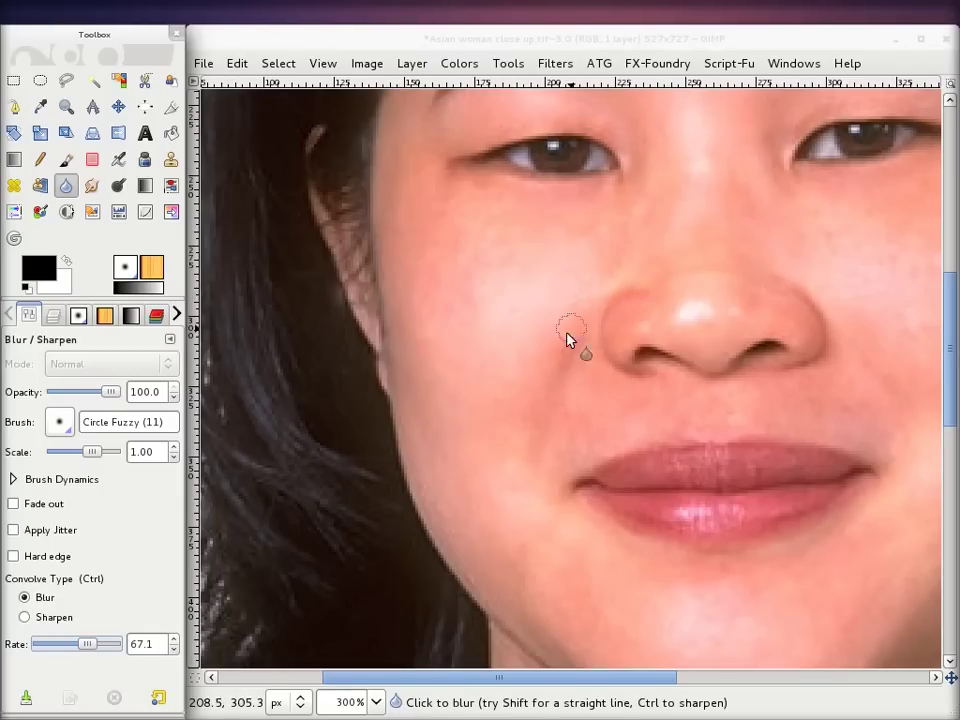
- Blur specks beside the nose and near the chin, raising the rate to 79.5
left_click(550, 364)
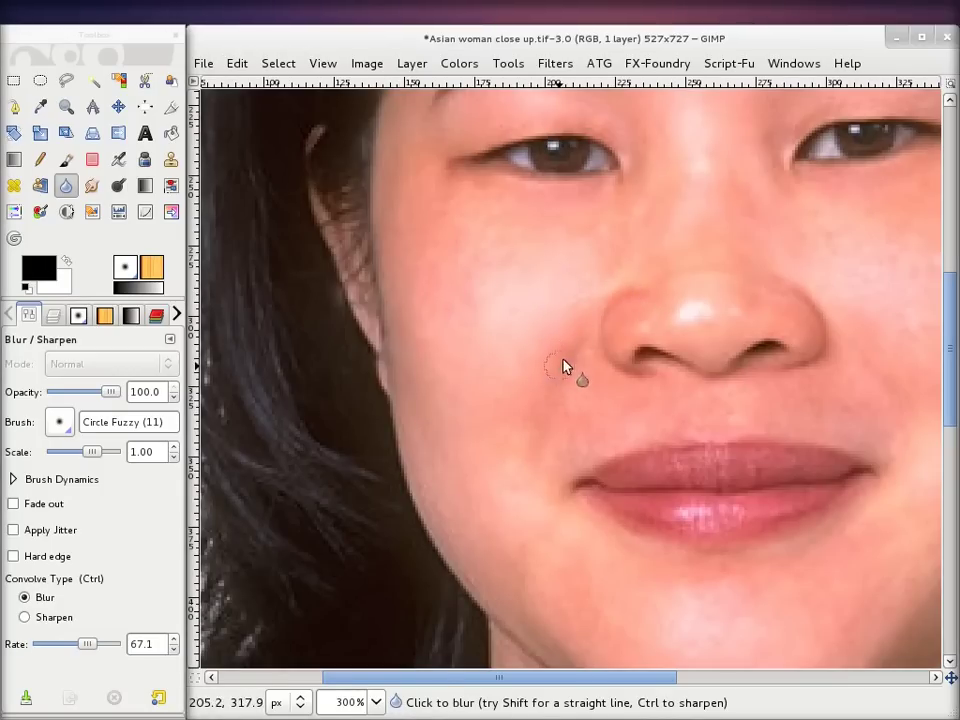
scroll(540, 439, "down", 2)
scroll(540, 439, "right", 3)
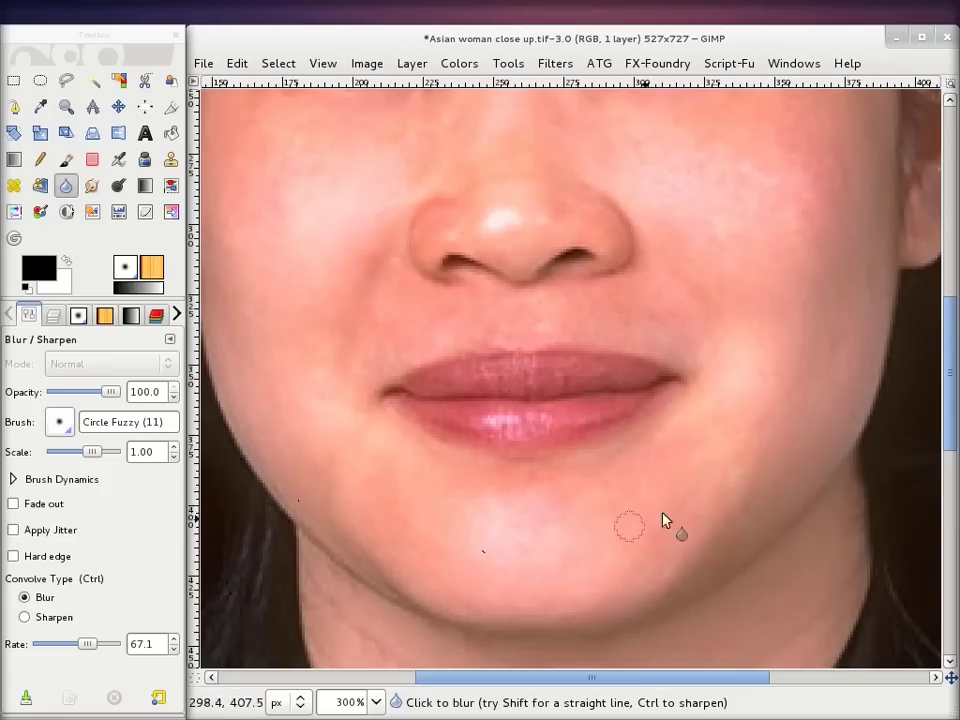
left_click(713, 501)
left_click_drag(87, 643, 98, 643)
left_click(713, 484)
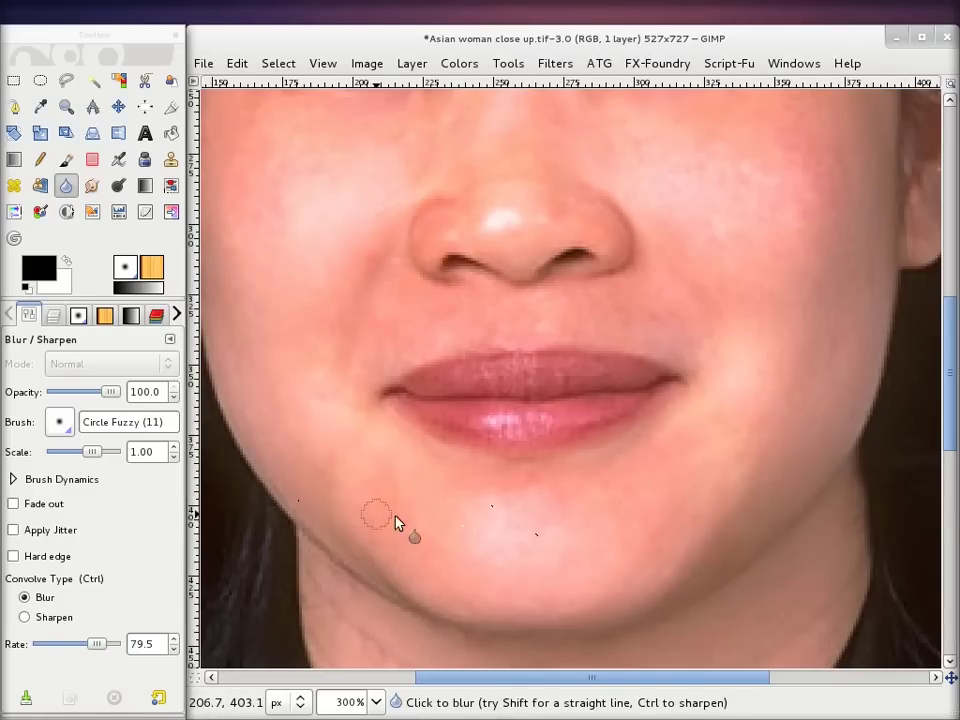
- Paint a blur stroke across the cheek, then bring the nose and lips into view
left_click_drag(729, 424, 489, 484)
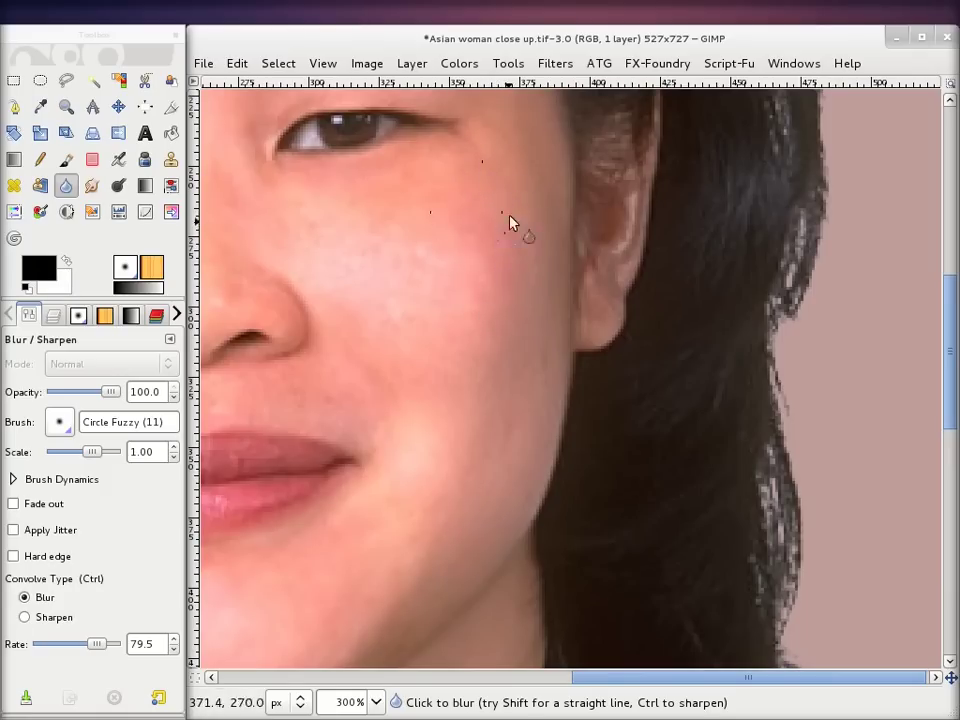
scroll(522, 293, "up", 3)
scroll(522, 293, "right", 1)
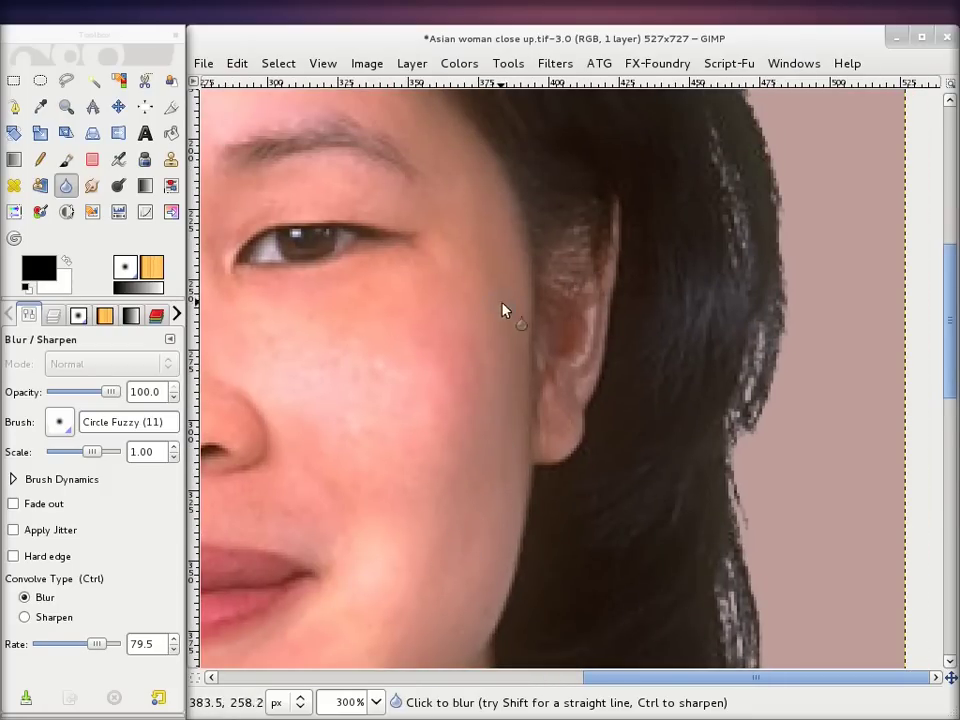
scroll(482, 321, "up", 1)
scroll(482, 390, "up", 3)
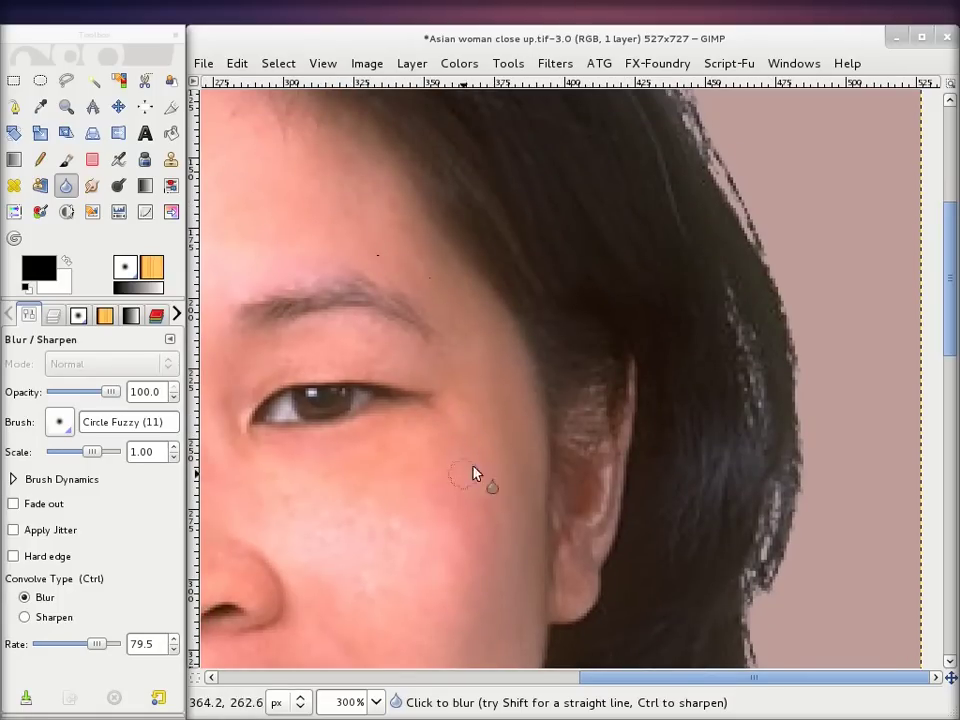
left_click_drag(390, 471, 670, 305)
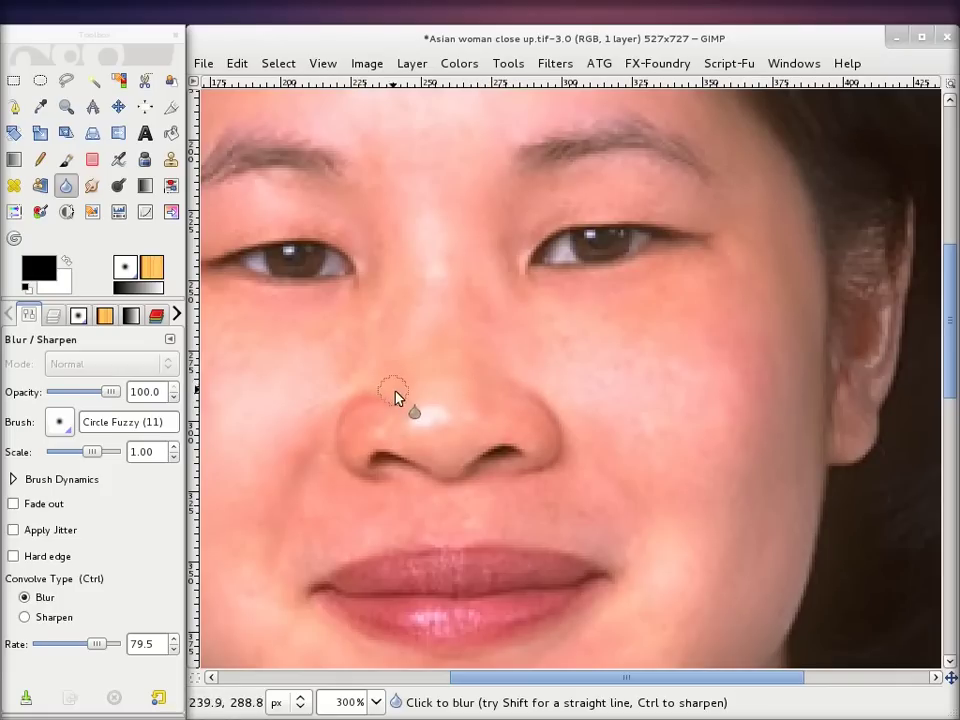
- Blur away the remaining specks on the neck and chest skin
scroll(395, 397, "up", 4)
scroll(523, 333, "left", 5)
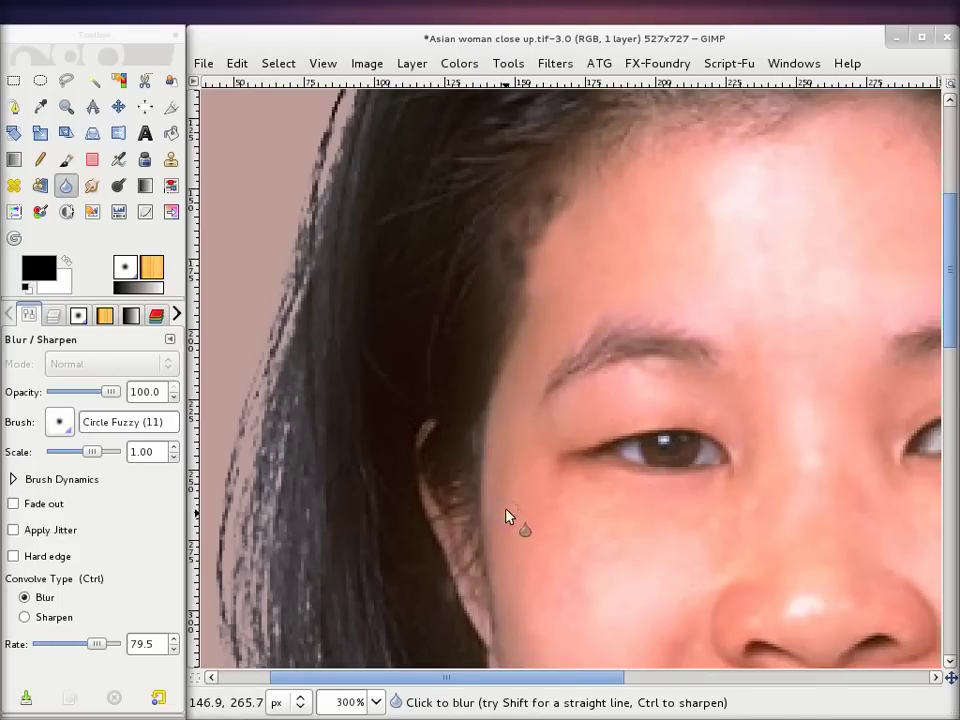
scroll(585, 510, "down", 5)
scroll(470, 260, "right", 2)
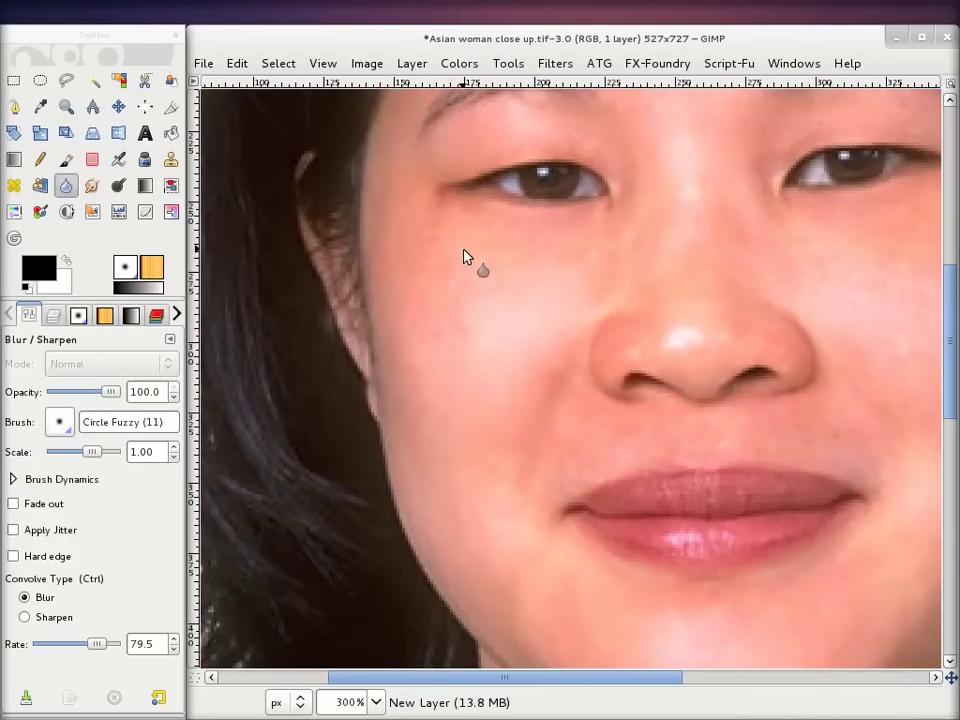
scroll(560, 460, "right", 2)
scroll(525, 435, "down", 4)
scroll(434, 285, "right", 2)
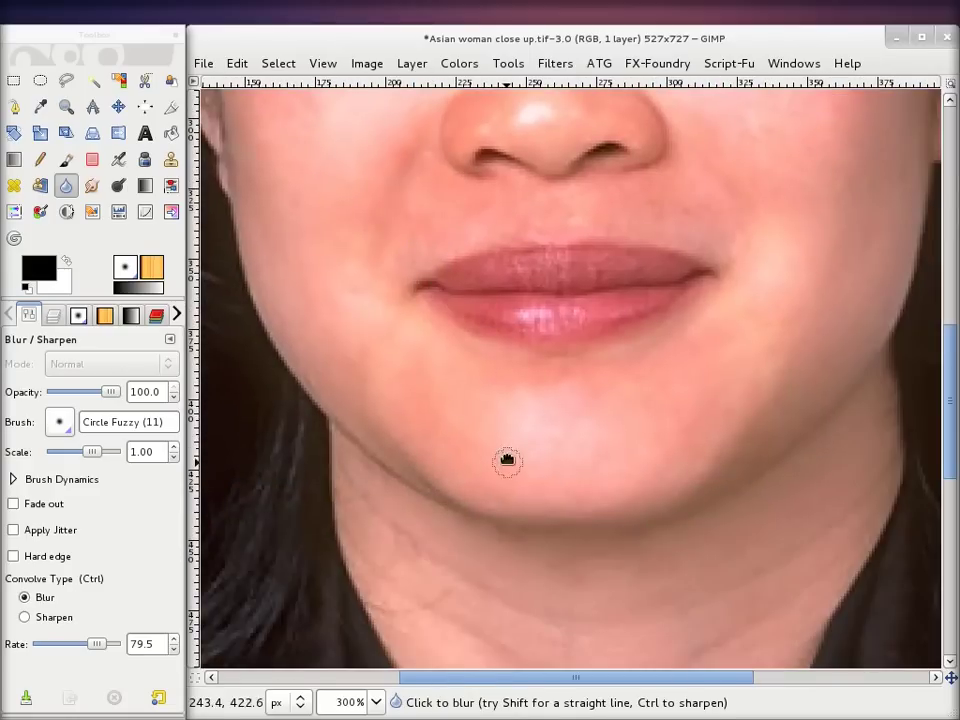
scroll(507, 458, "down", 4)
scroll(480, 300, "right", 2)
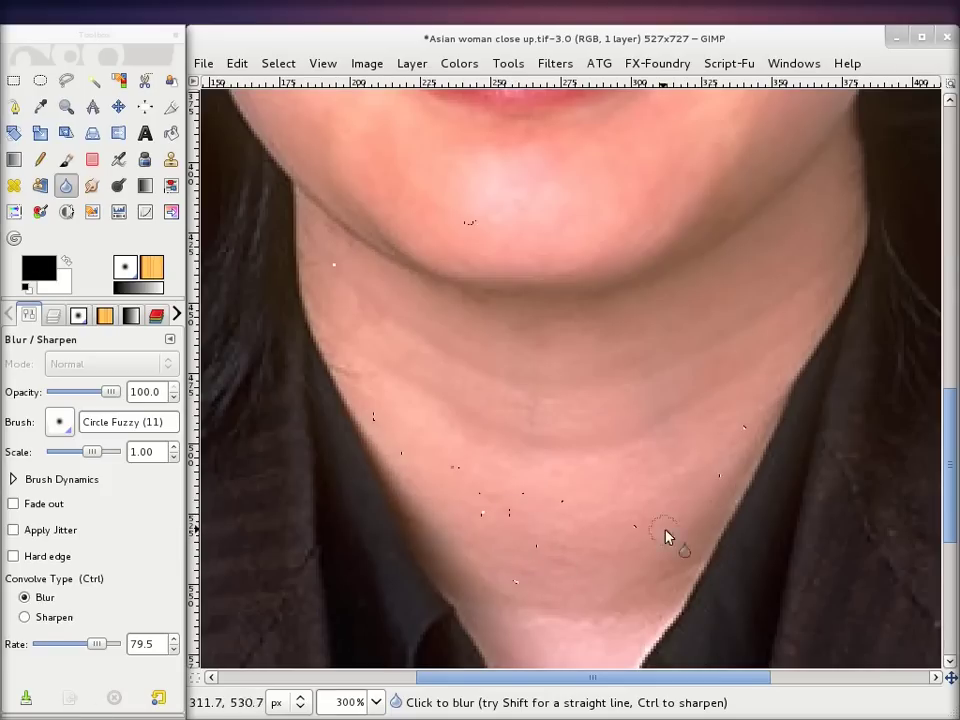
scroll(572, 510, "down", 2)
scroll(604, 454, "down", 3)
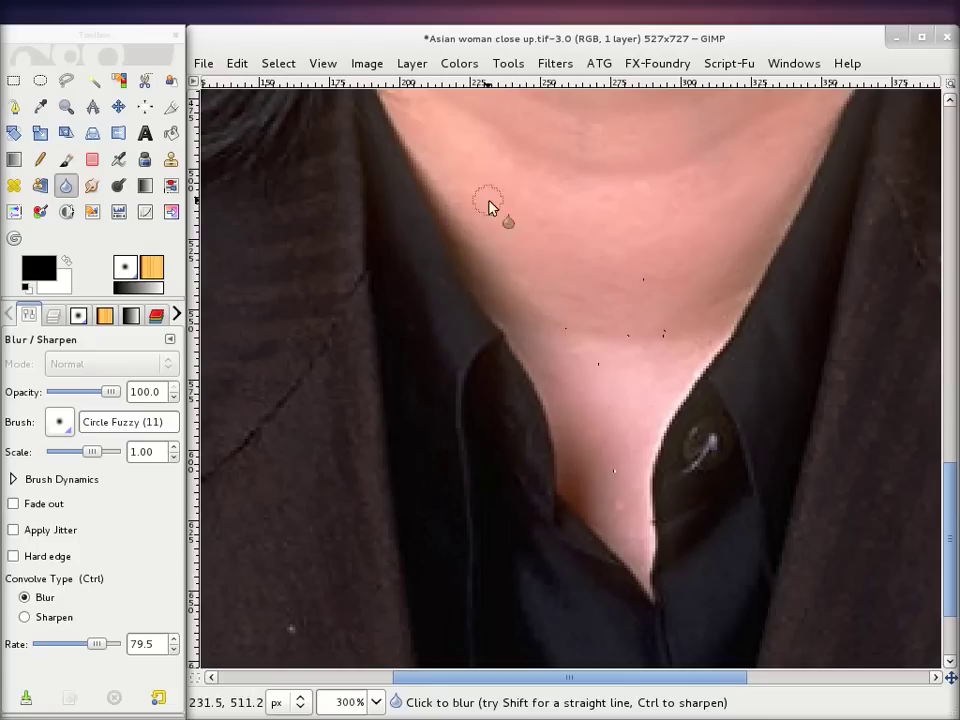
scroll(622, 222, "up", 3)
scroll(538, 368, "up", 3)
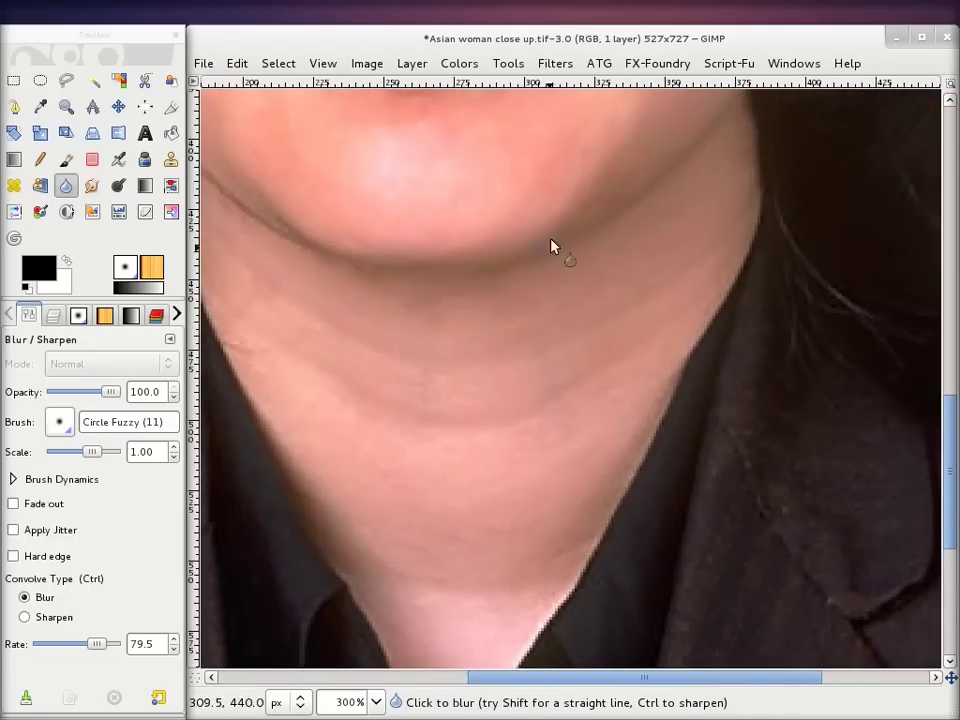
scroll(553, 249, "up", 3)
scroll(564, 394, "up", 2)
- View the whole portrait at 100% and set up Pencil painting with the background pink
left_click(370, 702)
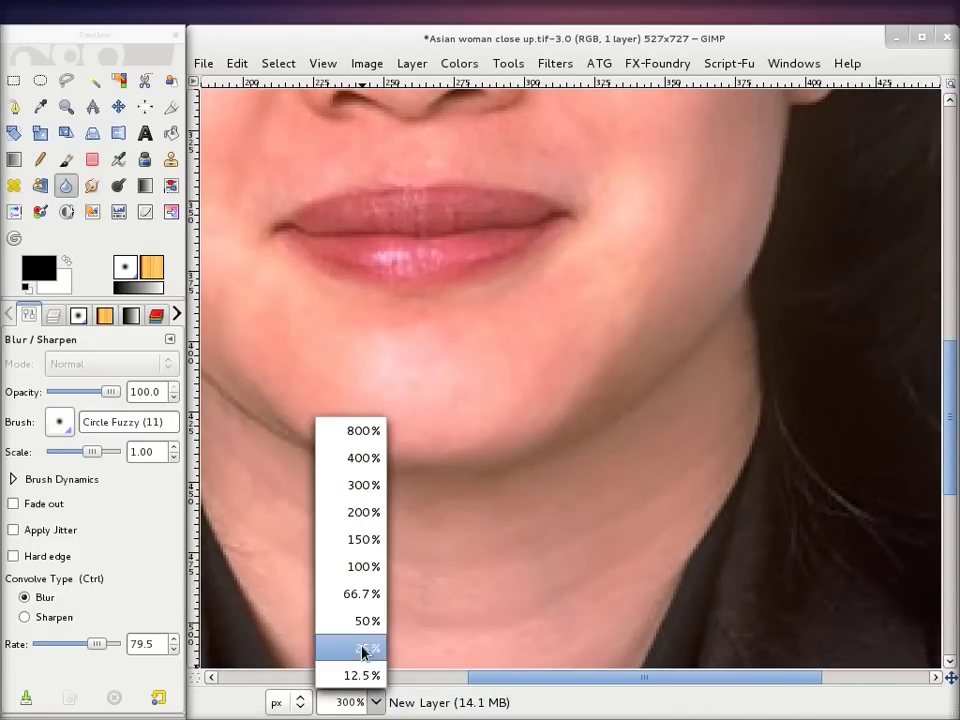
left_click(362, 576)
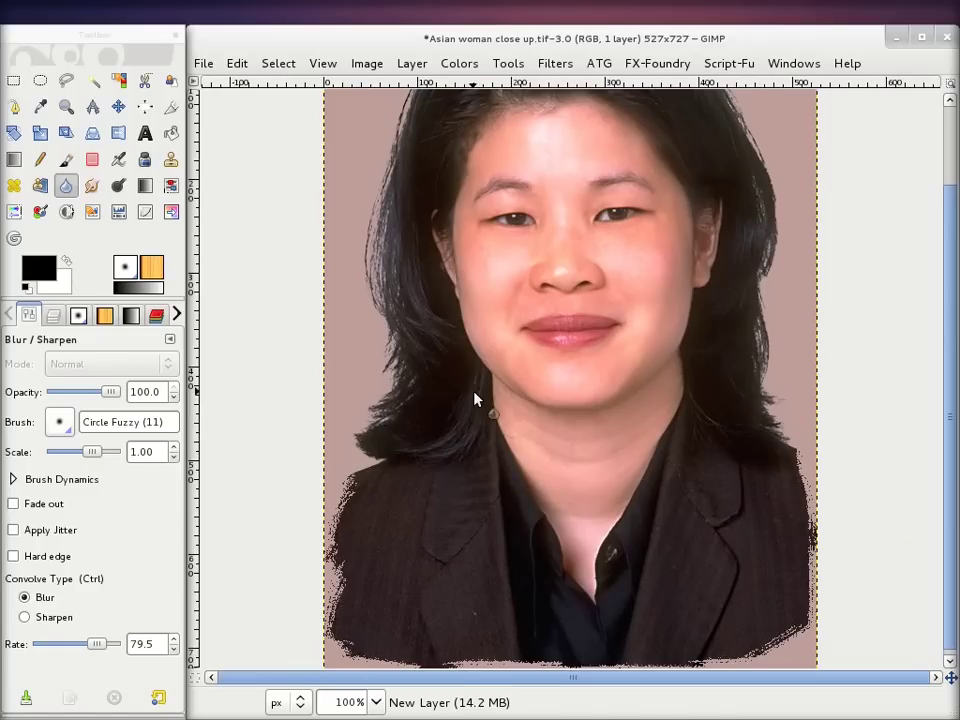
scroll(540, 313, "up", 1)
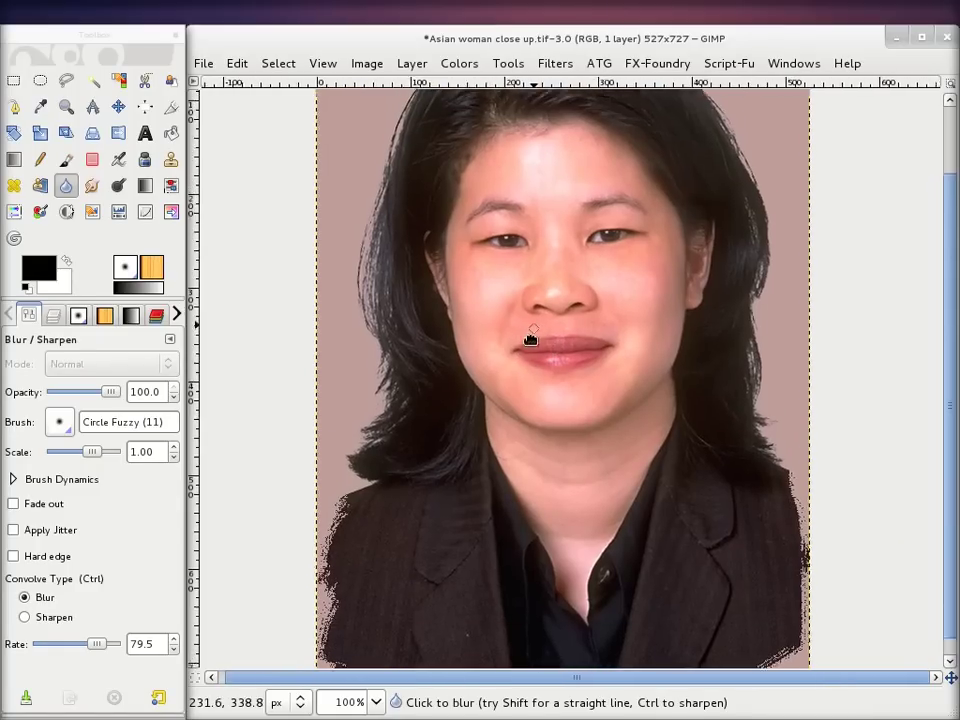
scroll(525, 400, "up", 4)
scroll(525, 400, "right", 1)
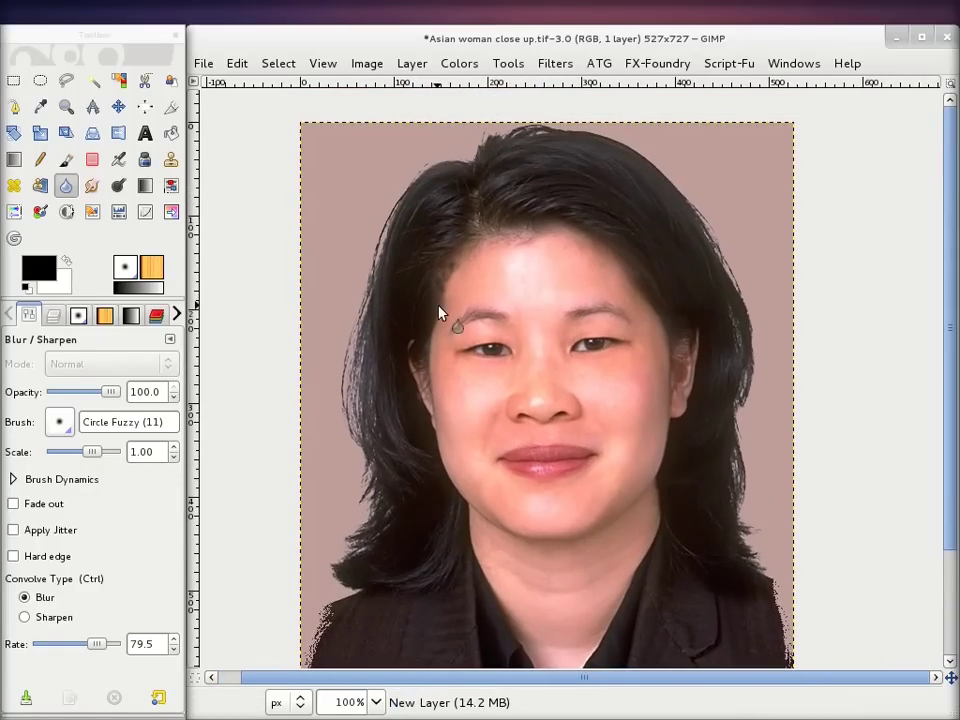
key("n")
left_click(463, 194, "ctrl")
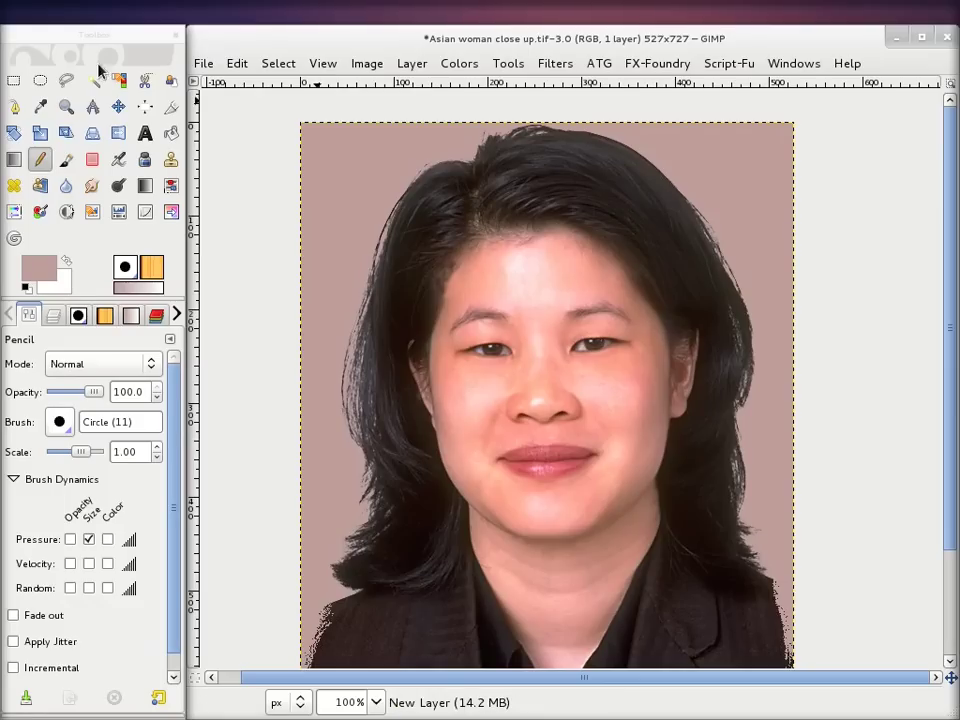
- Open the original unretouched portrait and place it beside the retouched one
left_click(205, 64)
left_click(226, 133)
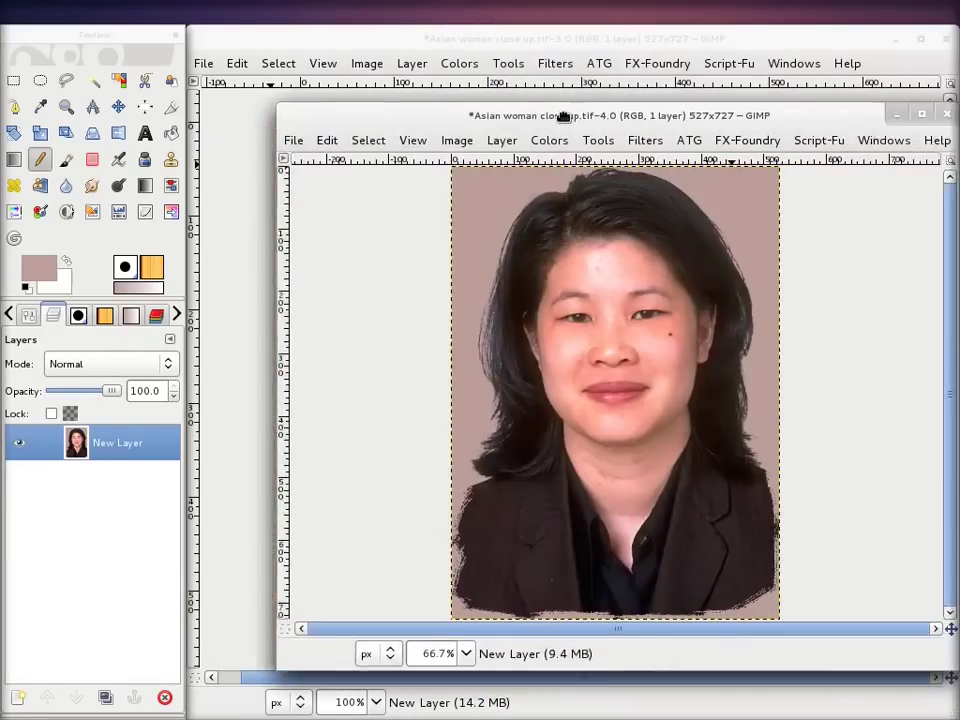
left_click_drag(563, 111, 130, 116)
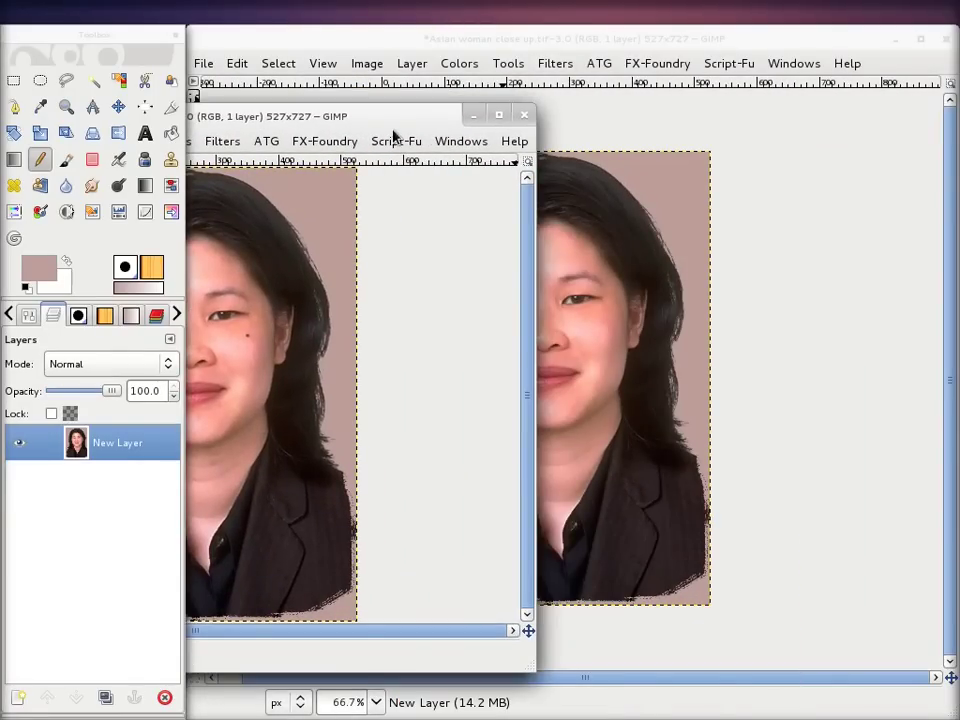
left_click_drag(621, 47, 830, 50)
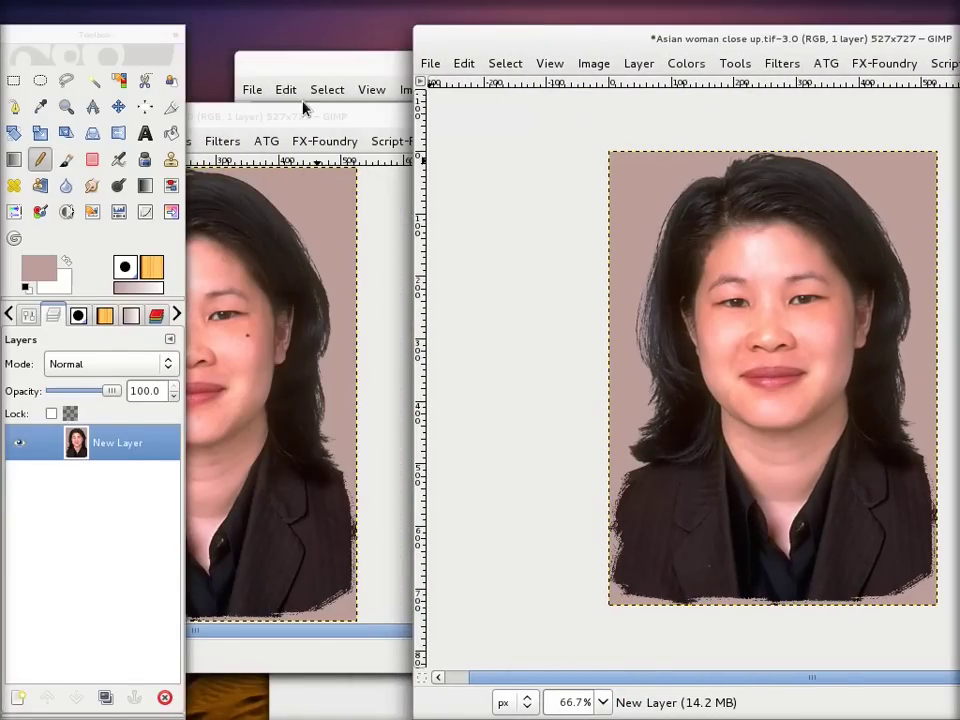
left_click_drag(305, 115, 401, 93)
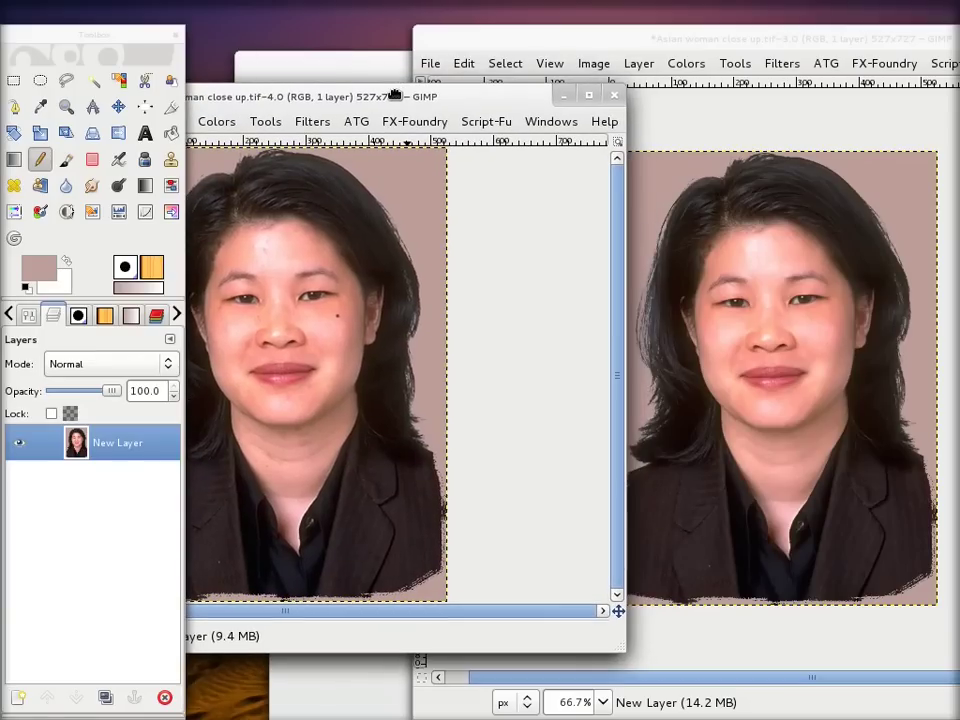
left_click_drag(401, 93, 416, 100)
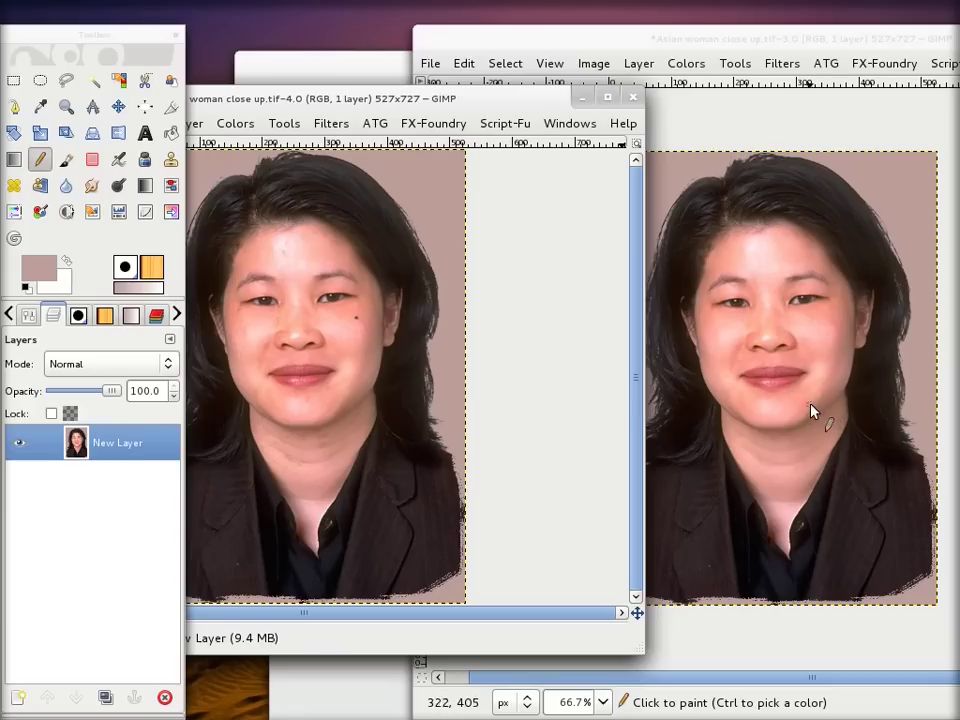
- Sample a colour from the image with Ctrl and zoom the view
key("ctrl")
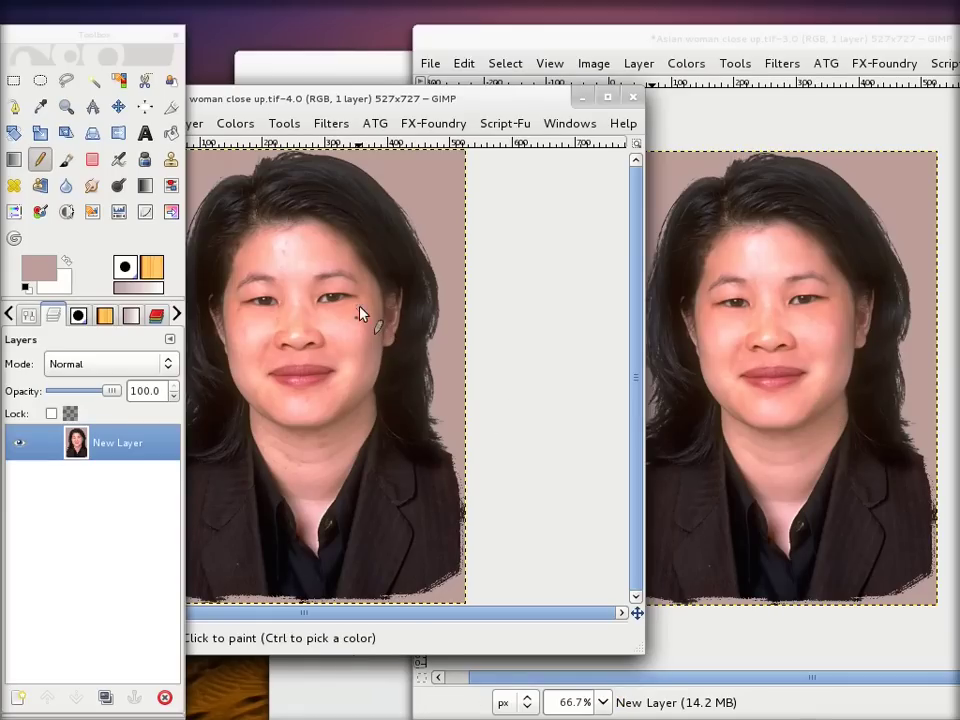
key("ctrl")
scroll(380, 255, "up", 1)
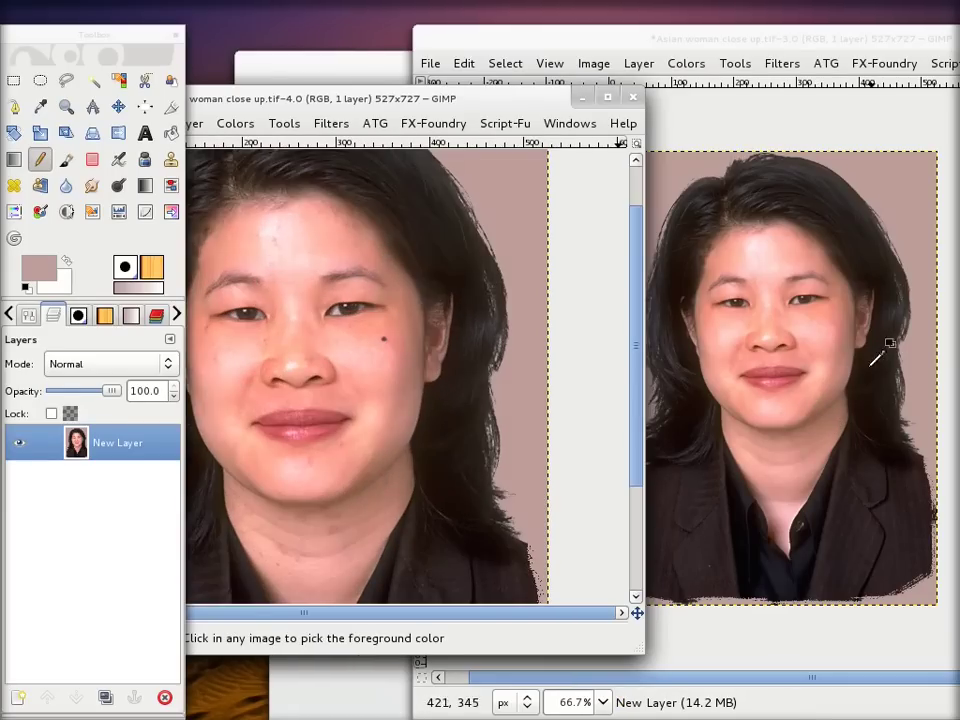
scroll(873, 362, "up", 1)
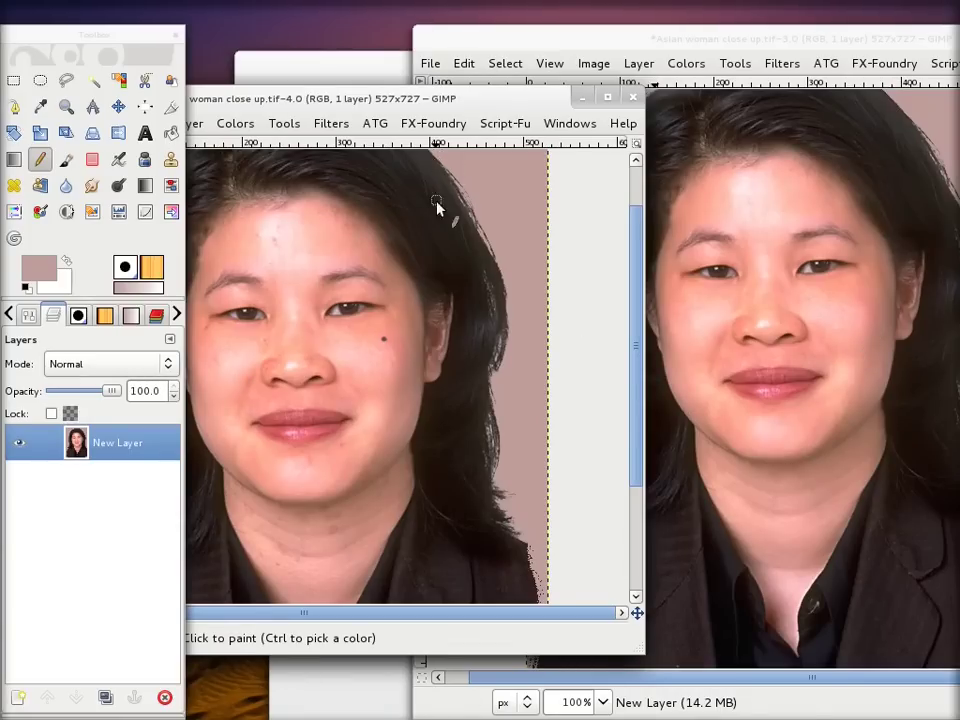
scroll(437, 207, "up", 1)
scroll(836, 326, "up", 1)
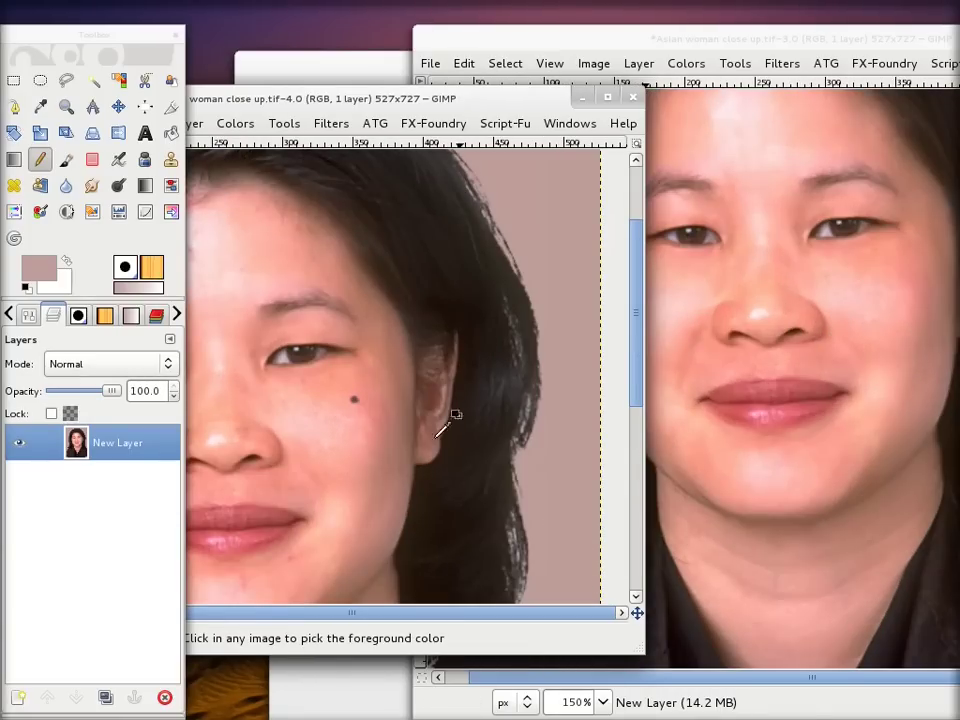
- Enlarge the original portrait window and move the toolbox out of the way
mouse_move(354, 99)
left_mouse_down()
mouse_move(400, 70)
mouse_move(420, 5)
left_mouse_up()
left_click(913, 38)
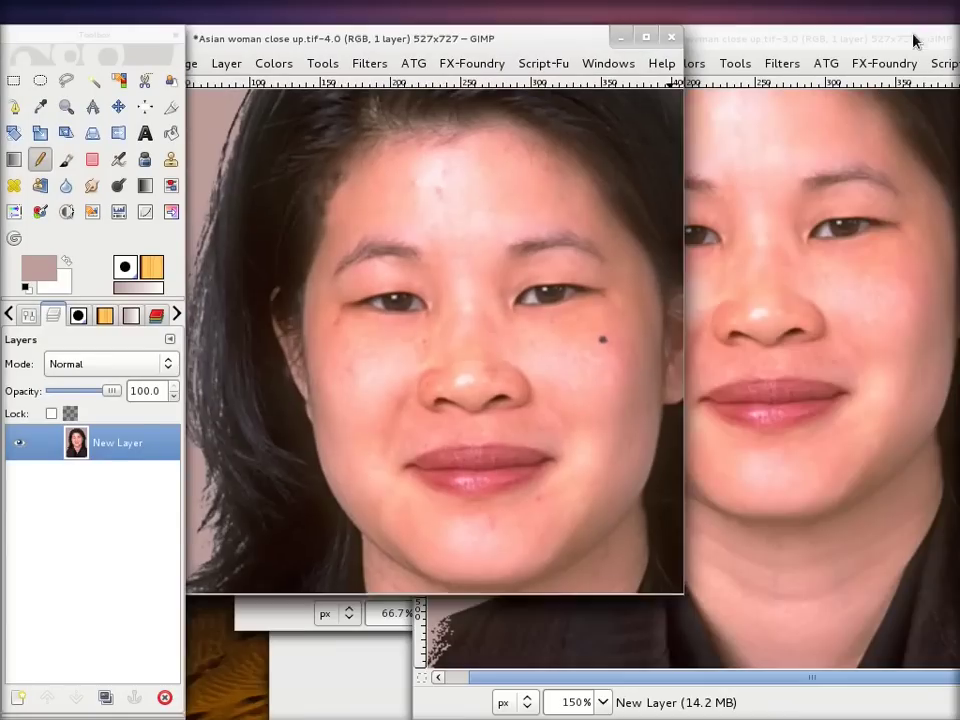
left_click_drag(375, 595, 369, 712)
left_click_drag(141, 43, 53, 697)
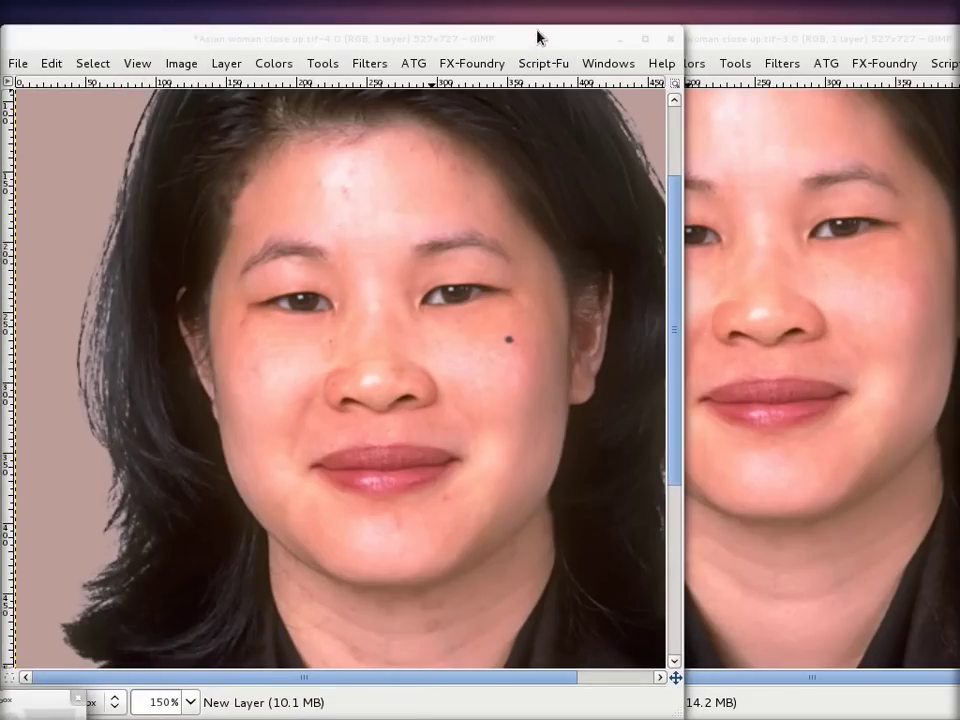
left_click_drag(538, 34, 362, 47)
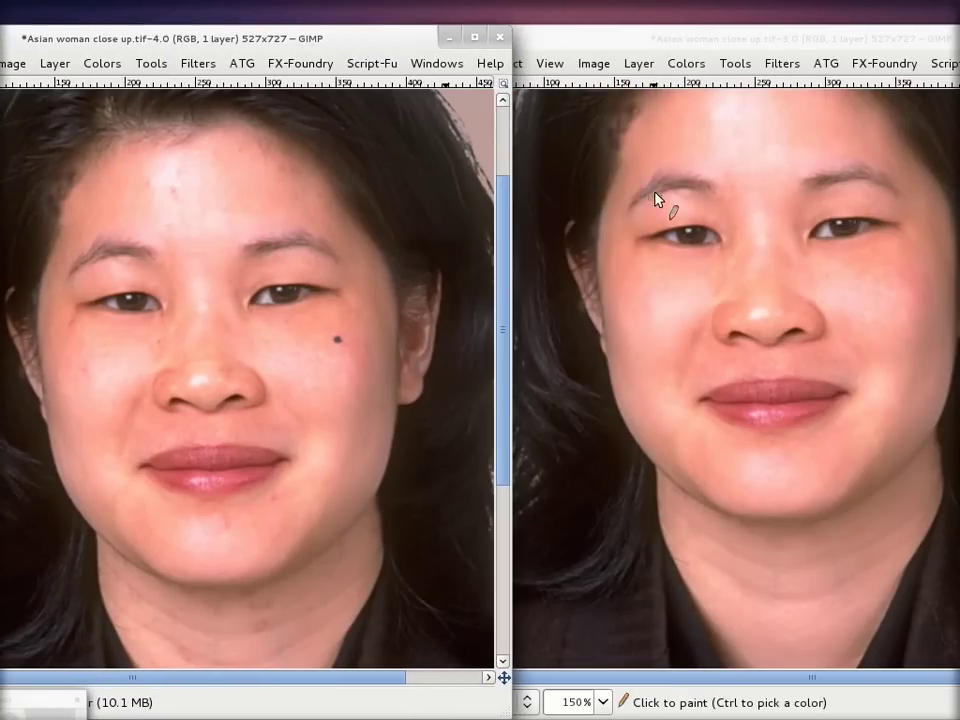
- View both portraits at 100% and nudge the left window rightward
scroll(735, 300, "up", 4)
scroll(729, 345, "down", 3)
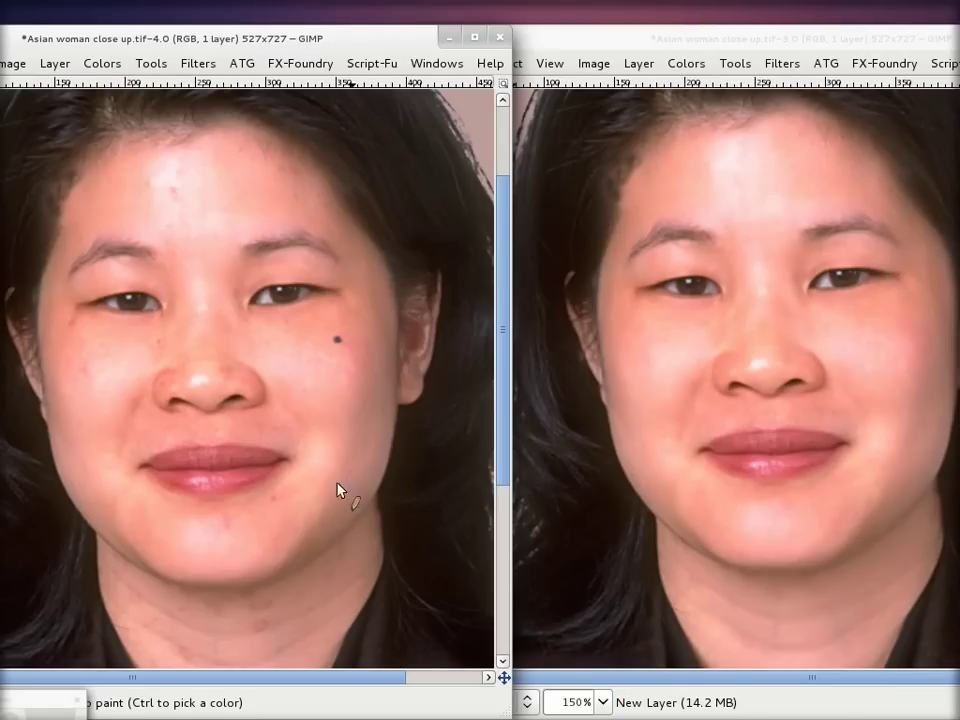
key("1")
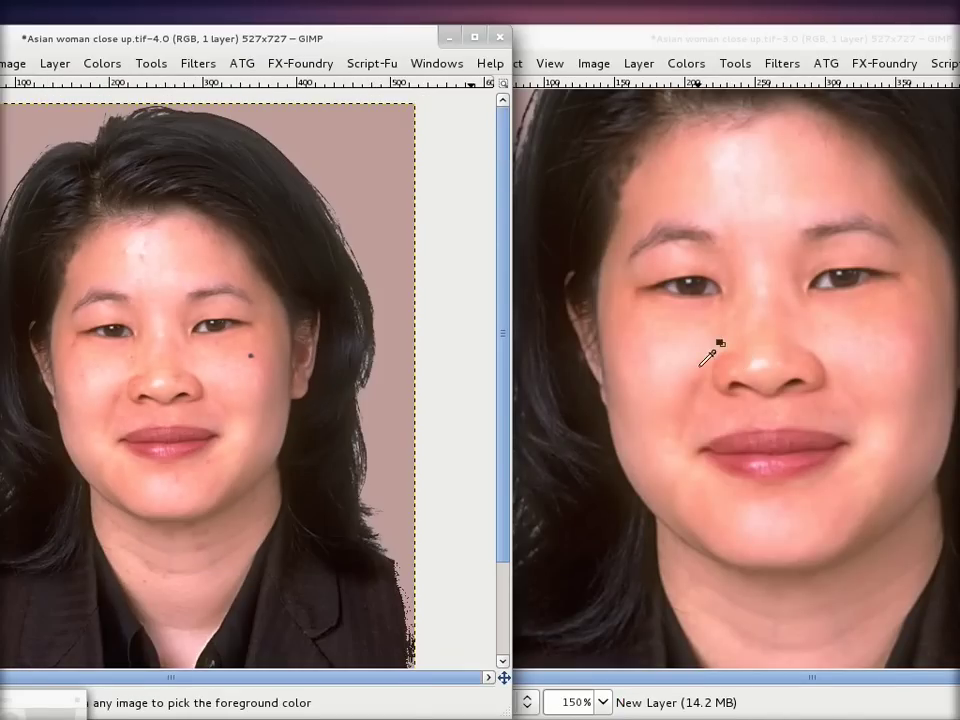
key("1")
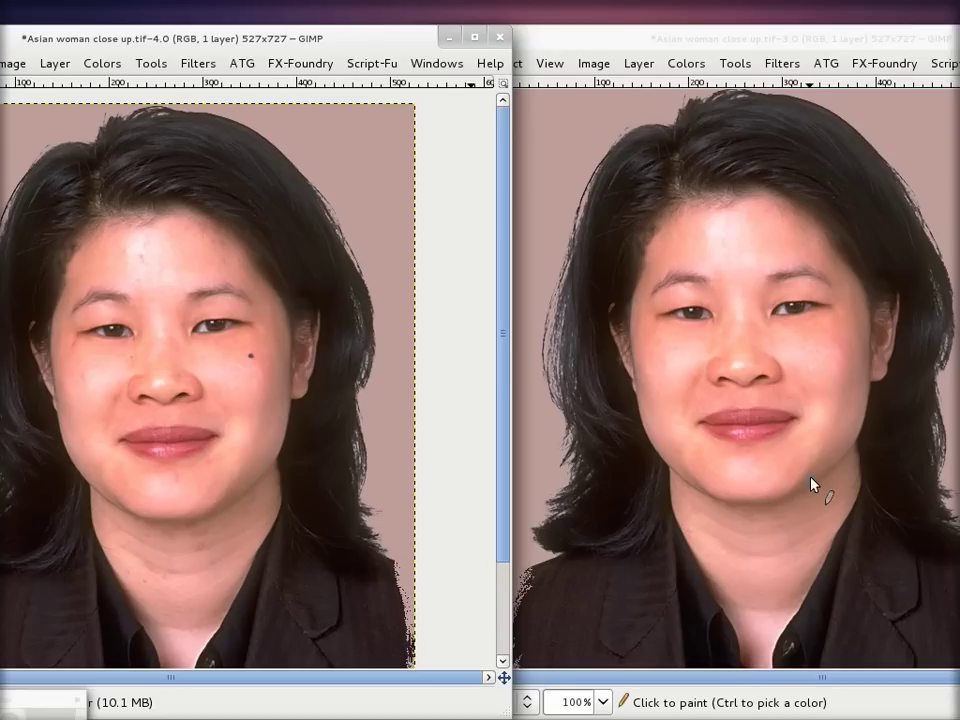
left_click_drag(268, 40, 711, 37)
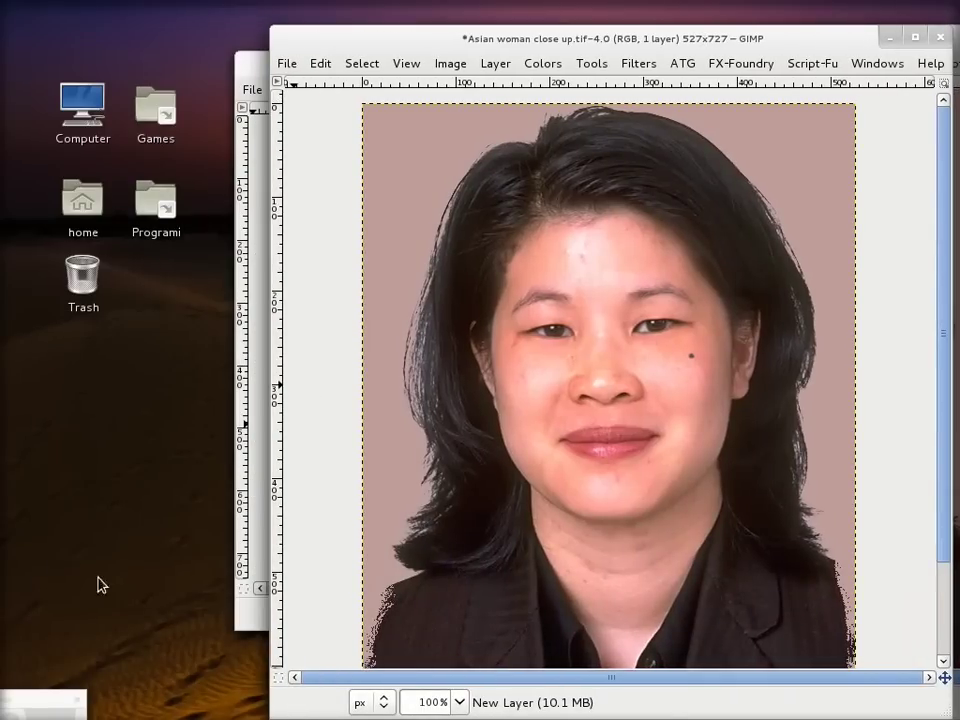
- Dock the toolbox at the left edge and select Smudge with default black/white colours
left_click(28, 701)
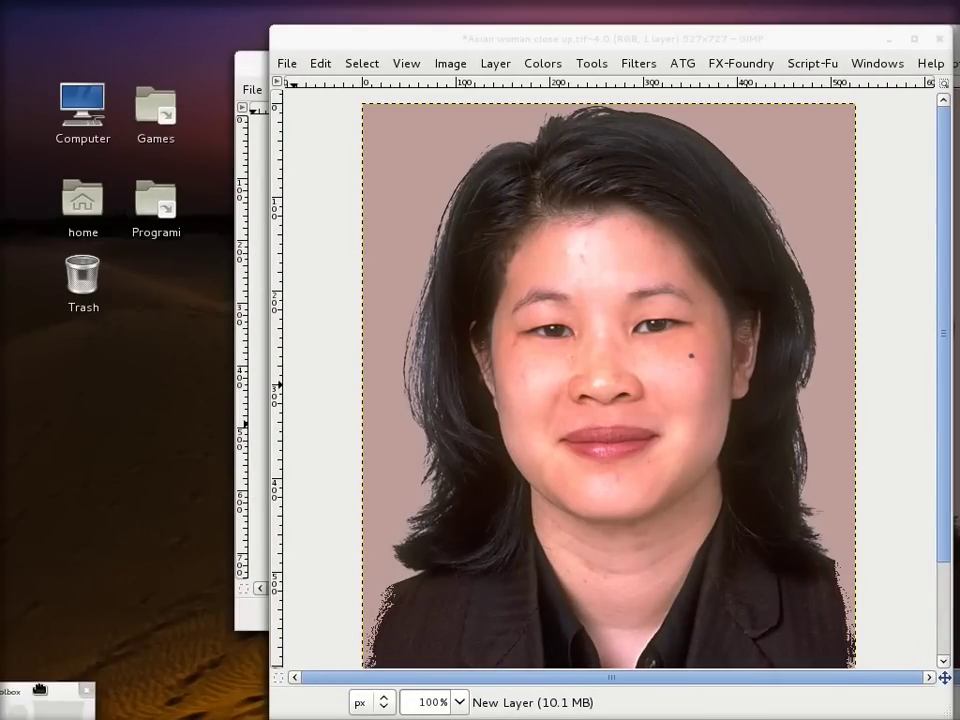
left_click_drag(218, 6, 135, 6)
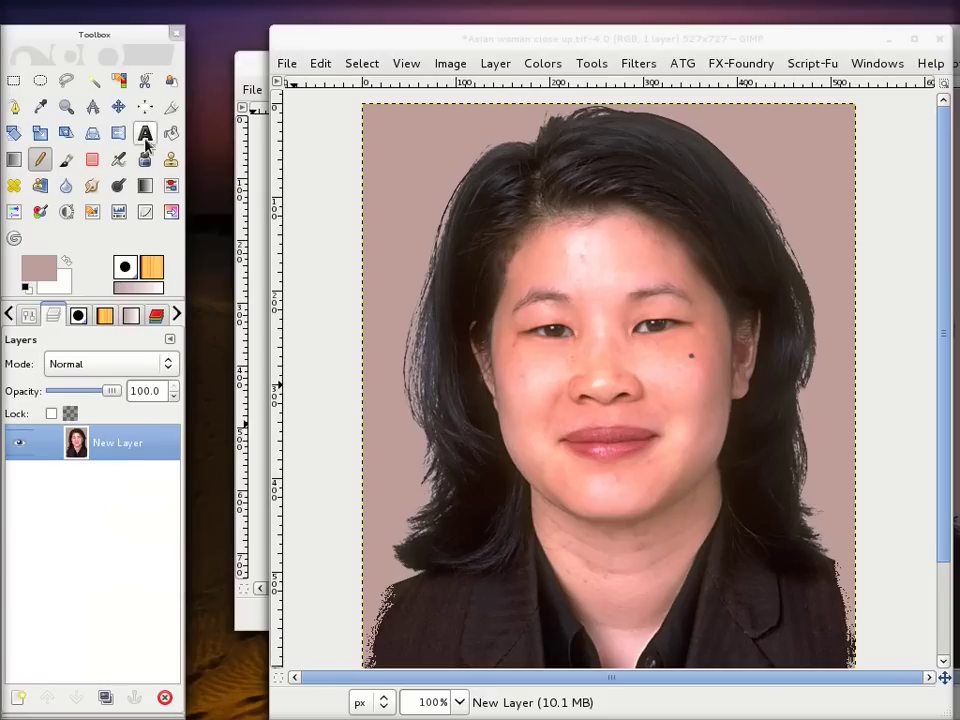
left_click(91, 185)
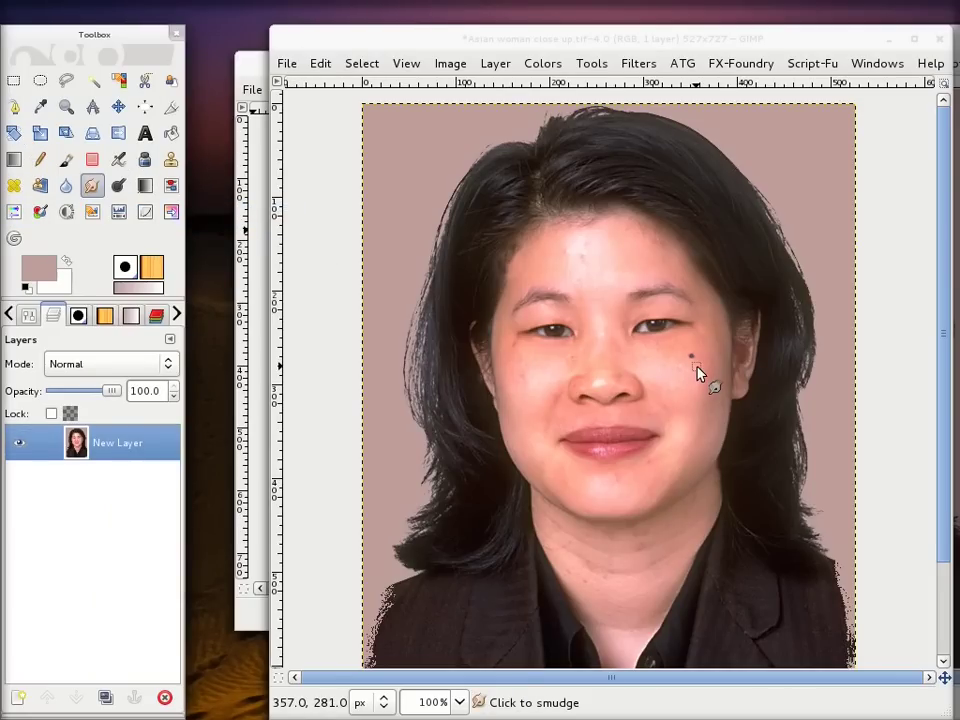
scroll(697, 355, "up", 1, "ctrl")
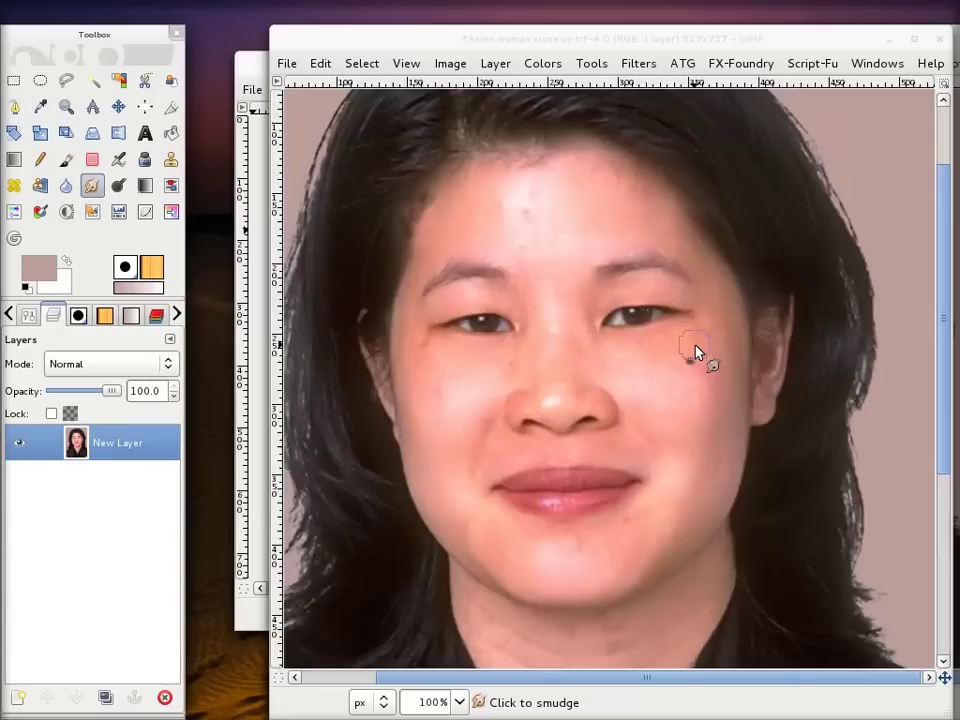
scroll(697, 348, "up", 3, "ctrl")
key("d")
key("shift+u")
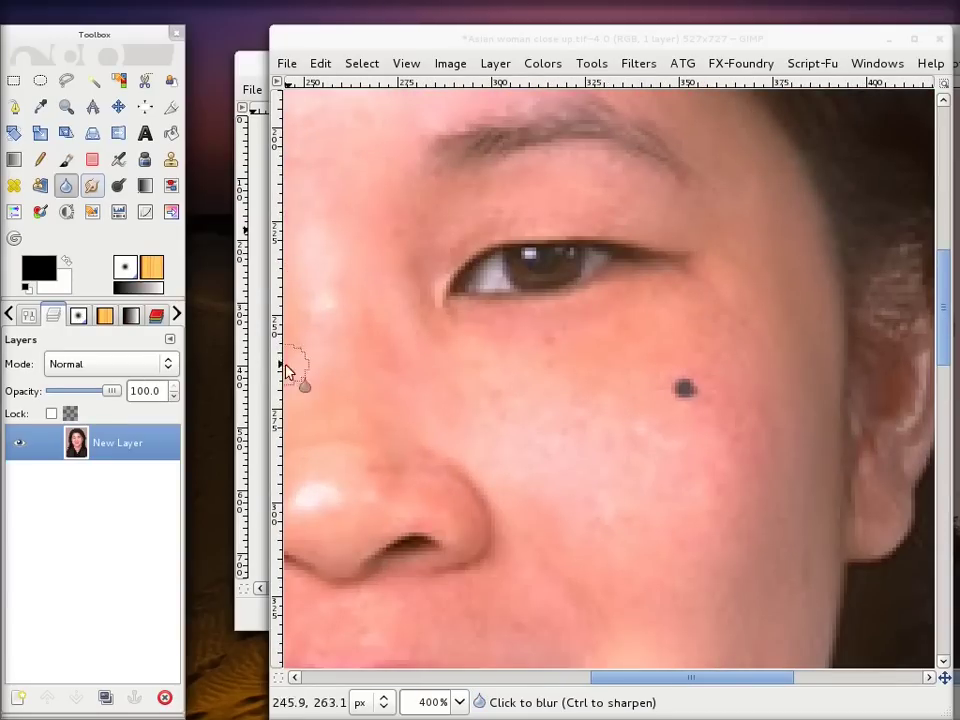
double_click(92, 187)
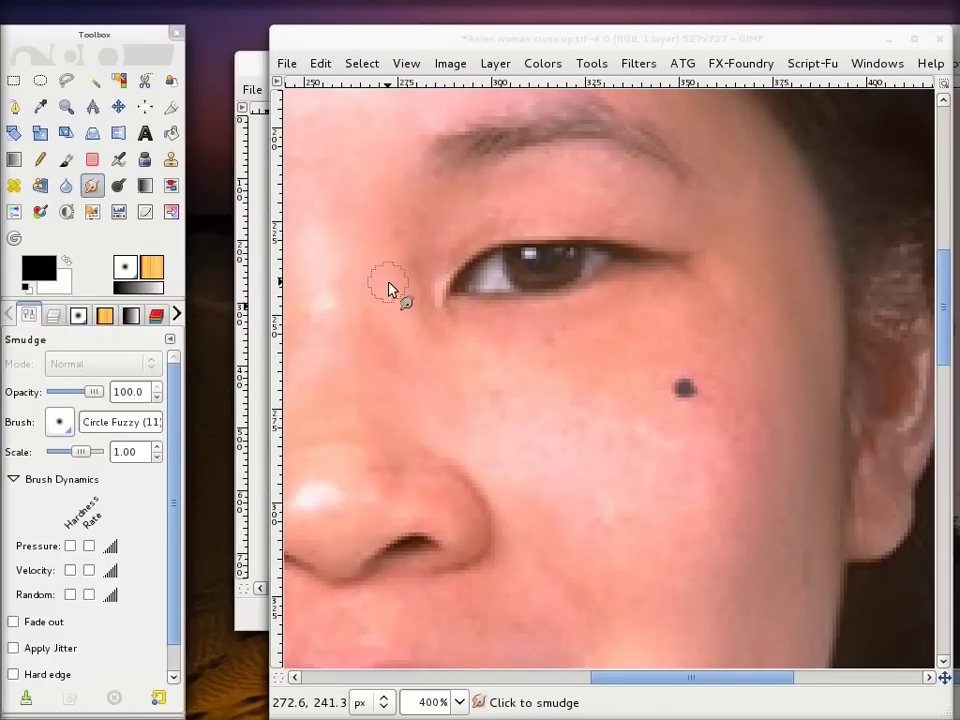
- Smudge the dark cheek mole, then undo it so the mole remains
mouse_move(690, 386)
left_mouse_down()
mouse_move(681, 388)
mouse_move(706, 386)
mouse_move(681, 401)
left_mouse_up()
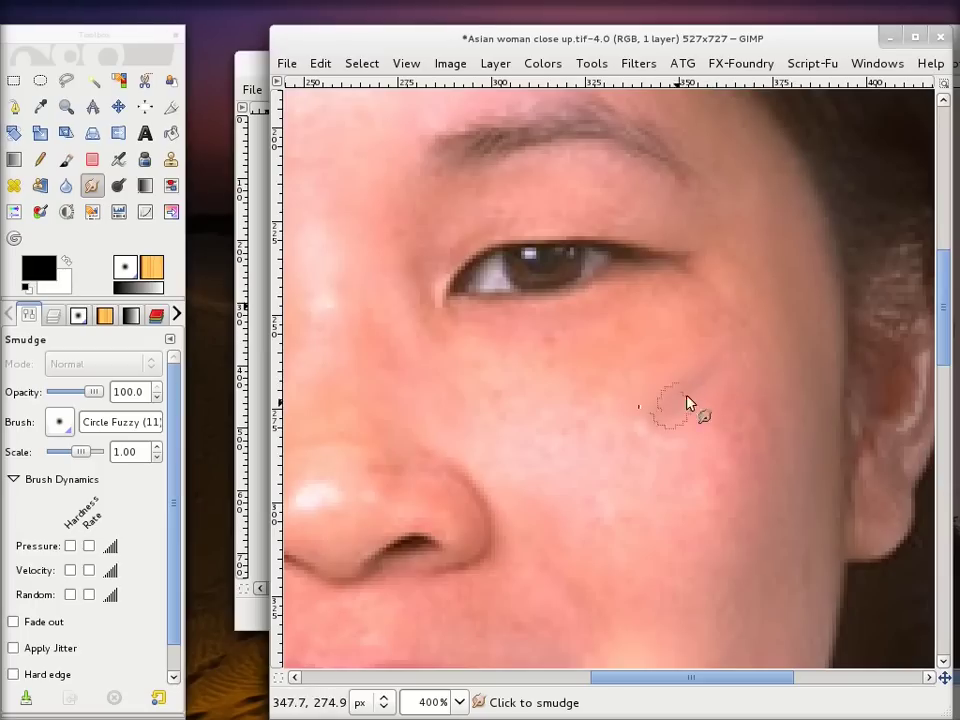
left_click_drag(744, 349, 621, 418)
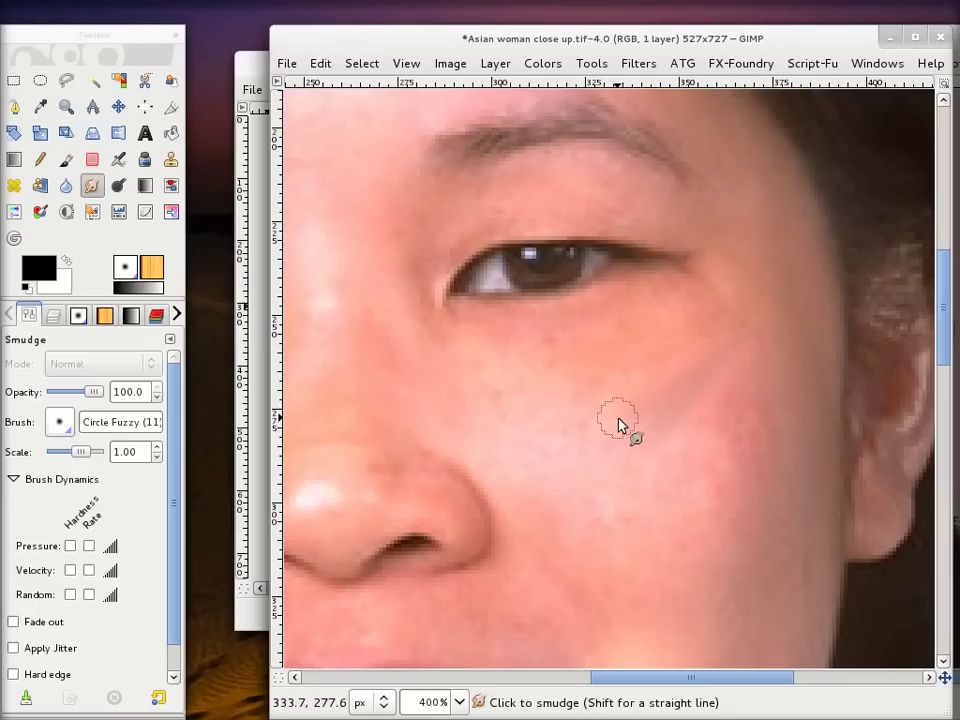
key("ctrl+z")
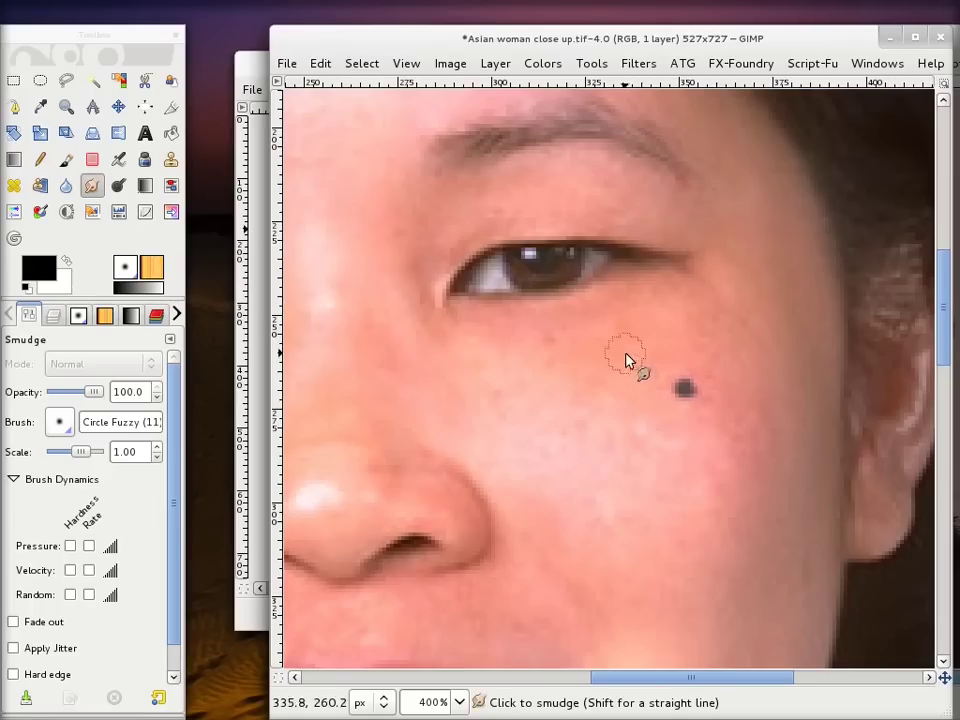
- Heal the cheek mole and another cheek spot from clean cheek skin
left_click(14, 187)
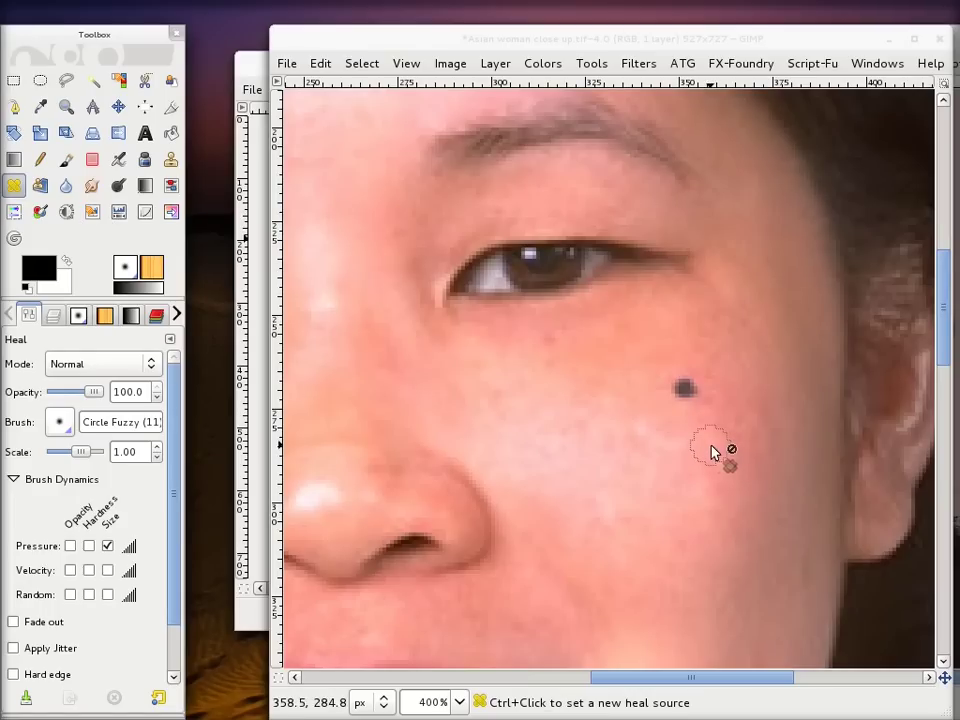
left_click(715, 432, "ctrl")
left_click(683, 388)
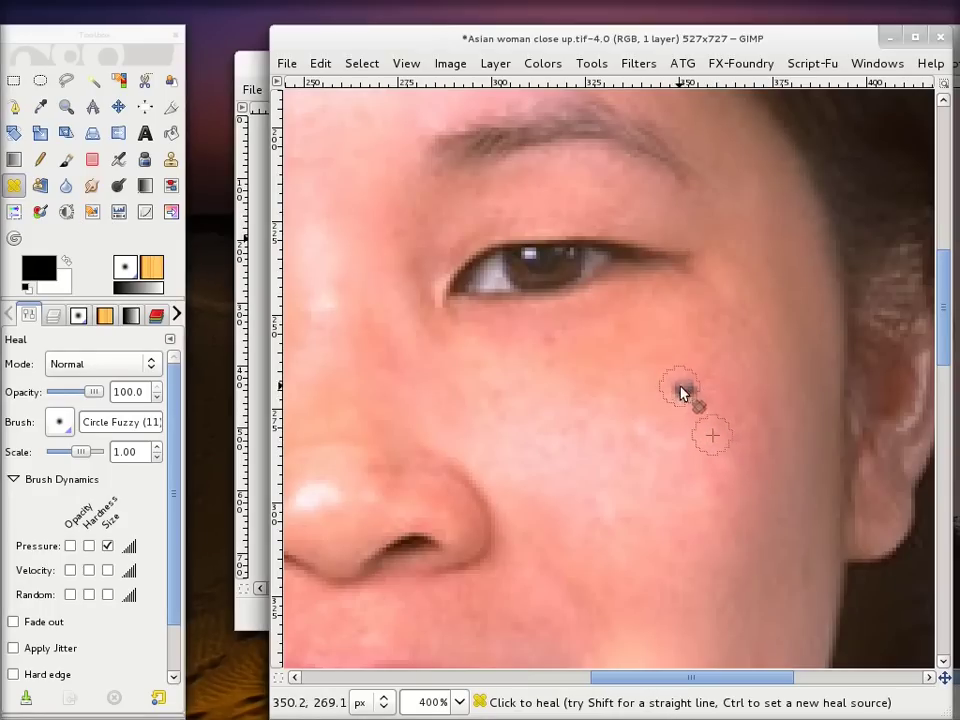
left_click(655, 457)
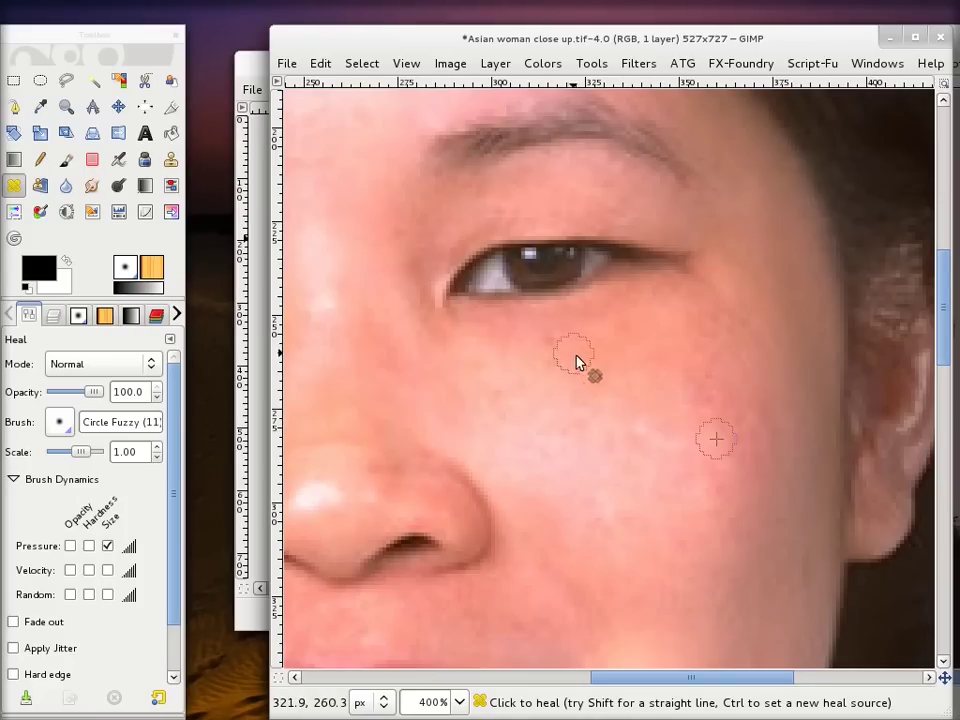
- Set a new heal source on the neck and pan the face upward
scroll(578, 364, "up", 5)
scroll(632, 386, "down", 1)
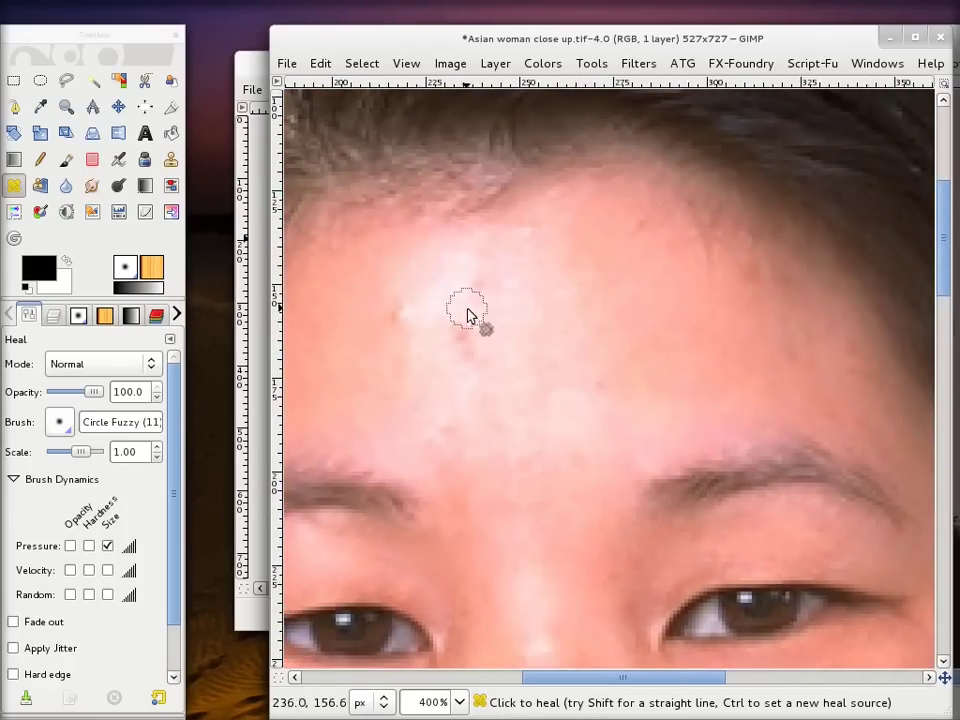
scroll(578, 375, "down", 1)
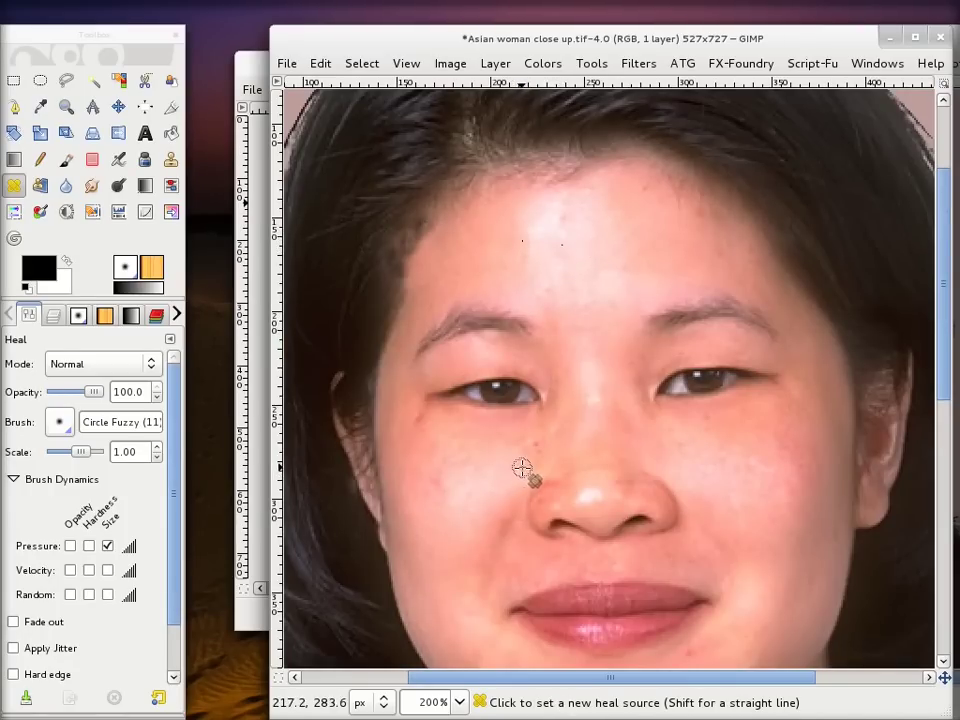
scroll(600, 476, "down", 5)
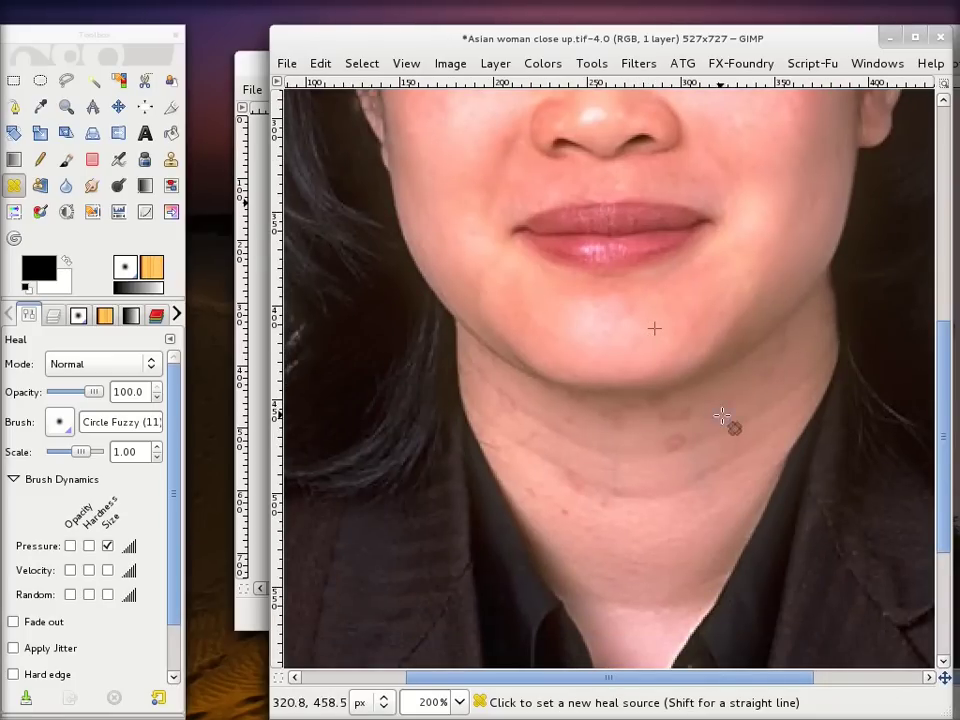
left_click(760, 400, "ctrl")
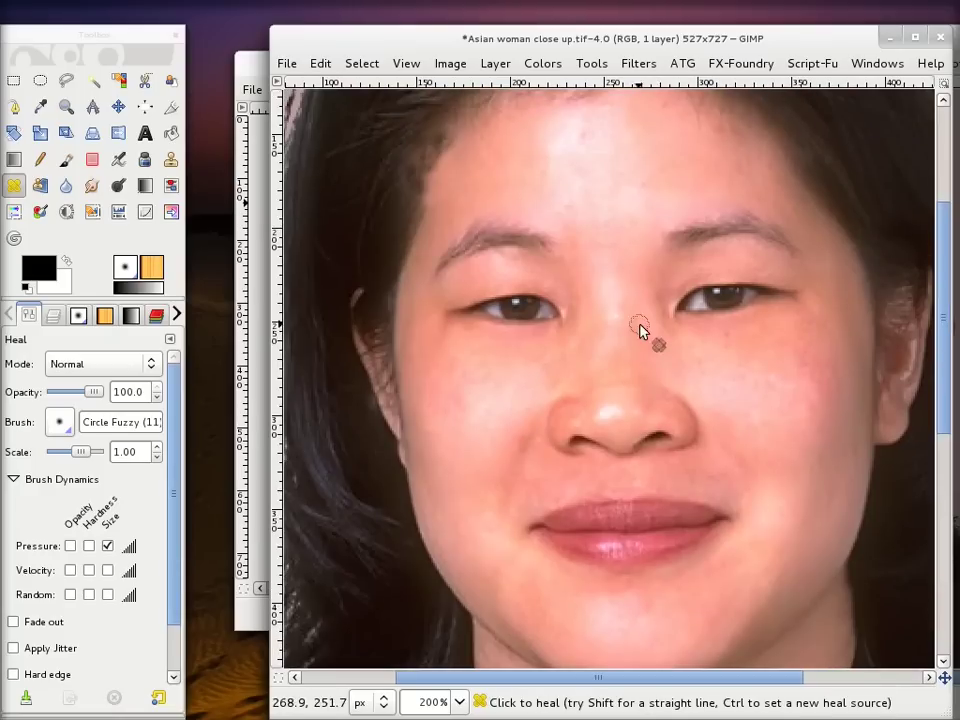
key("space")
left_click_drag(675, 336, 669, 310)
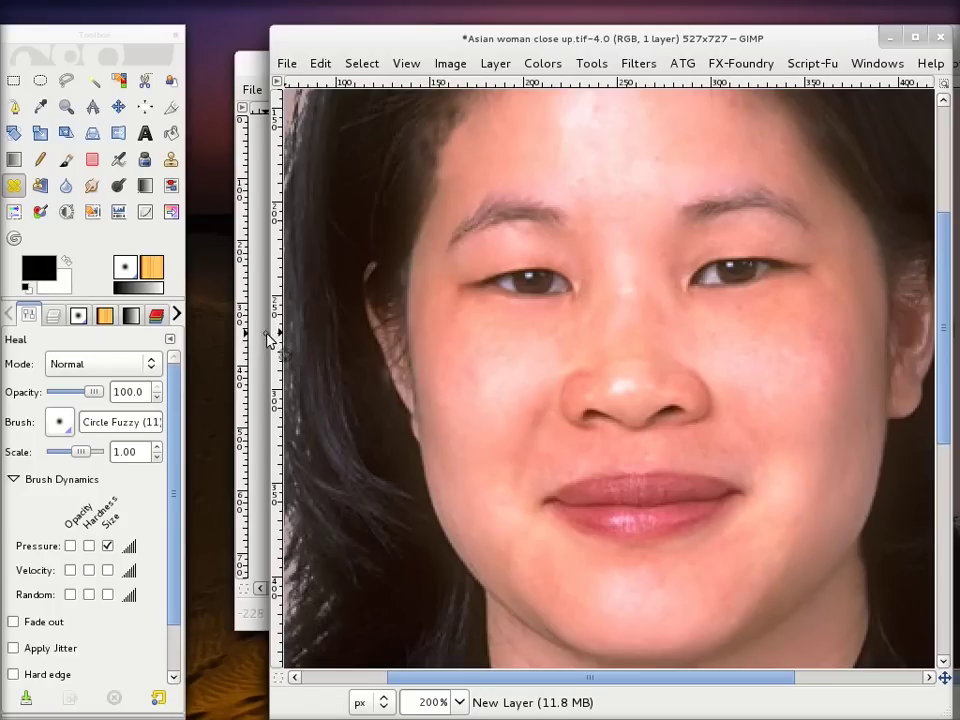
- Use Smudge at rate 46.6 on two forehead specks
left_click(91, 188)
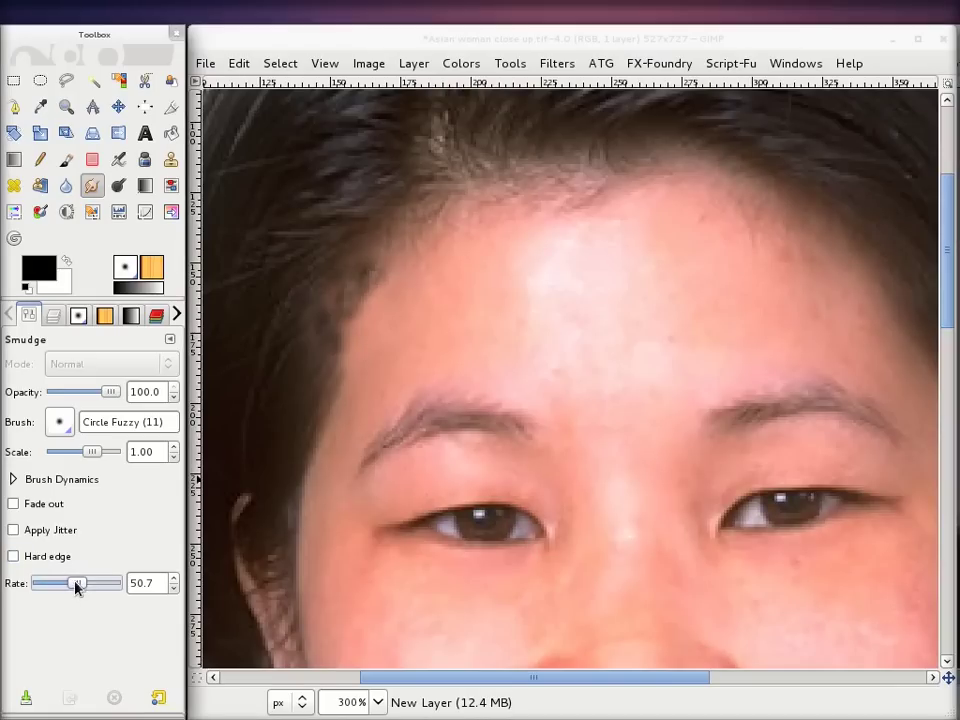
left_click_drag(75, 588, 72, 584)
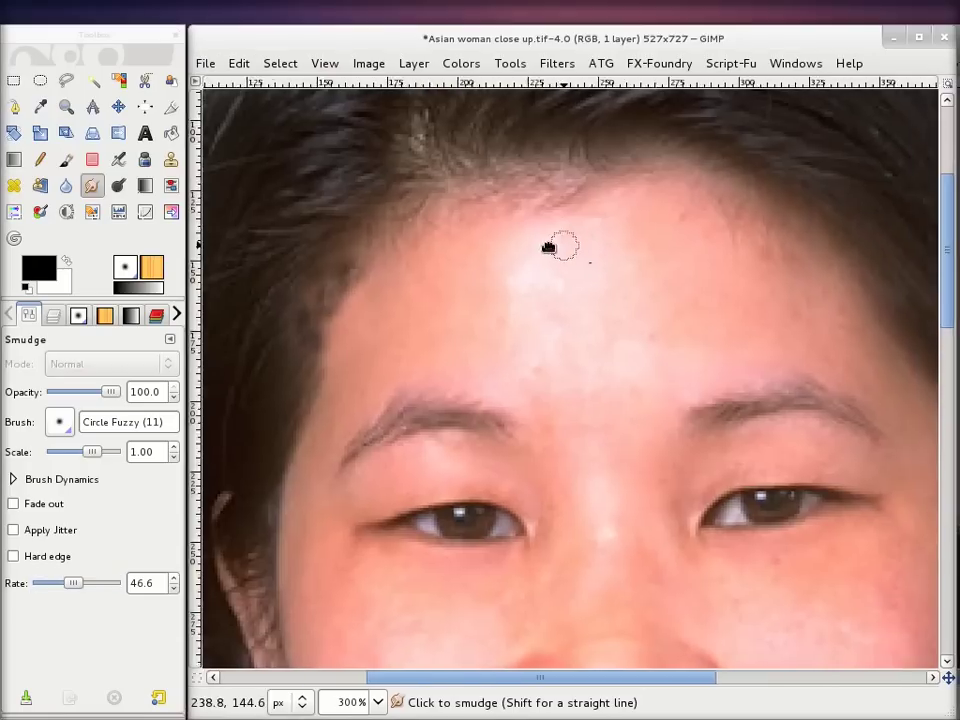
left_click_drag(602, 252, 482, 229)
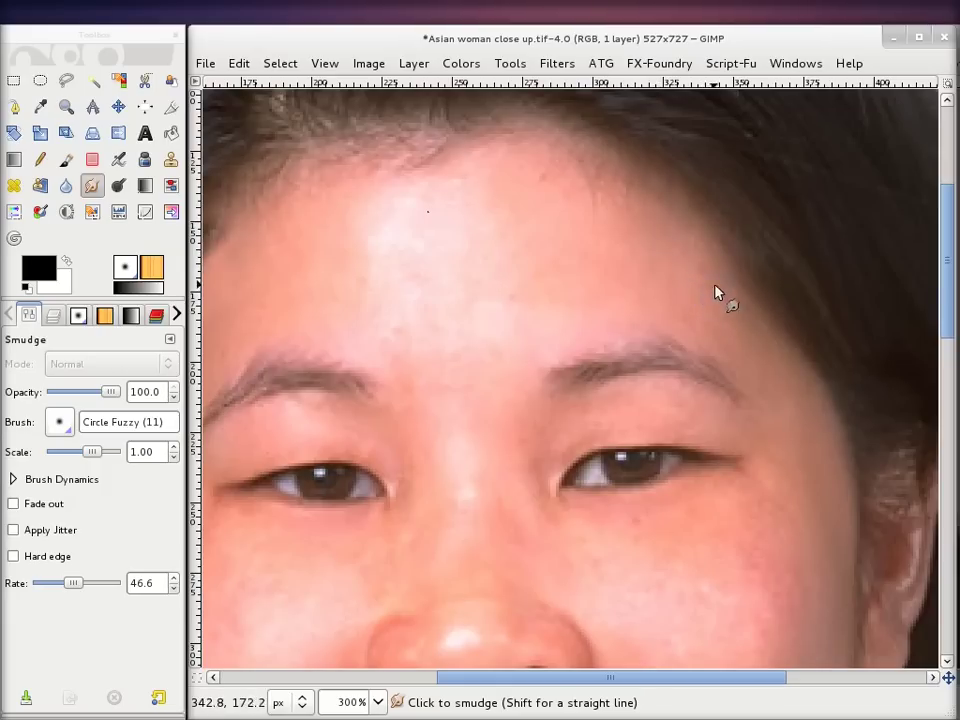
left_click(539, 186)
left_click(520, 297)
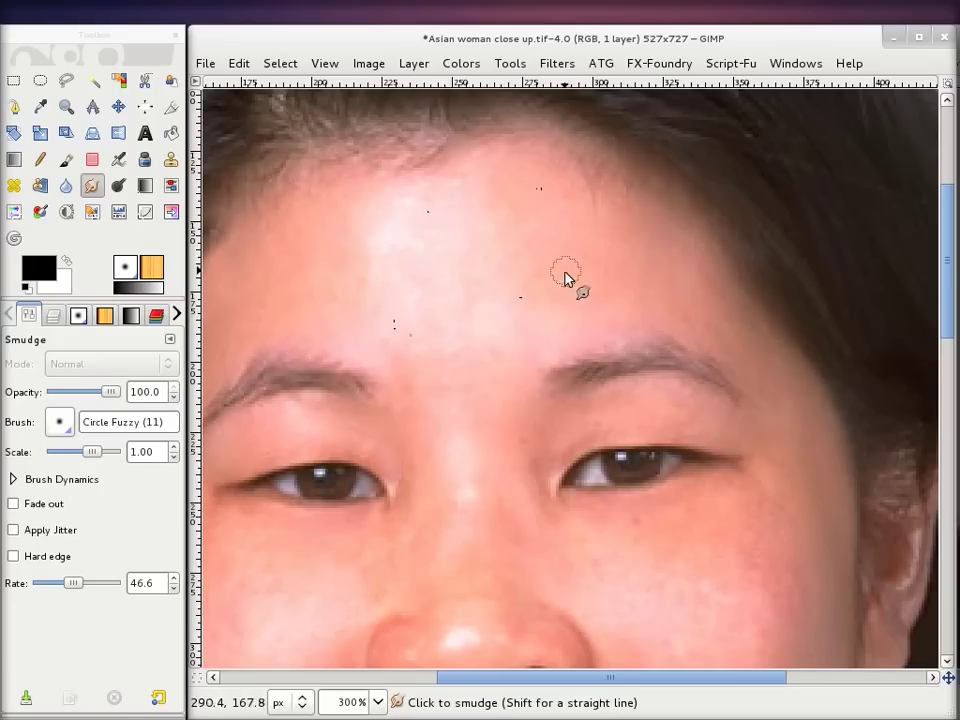
- Smooth away the dark specks on the forehead
scroll(568, 279, "left", 1)
scroll(540, 250, "left", 2)
scroll(540, 250, "up", 1)
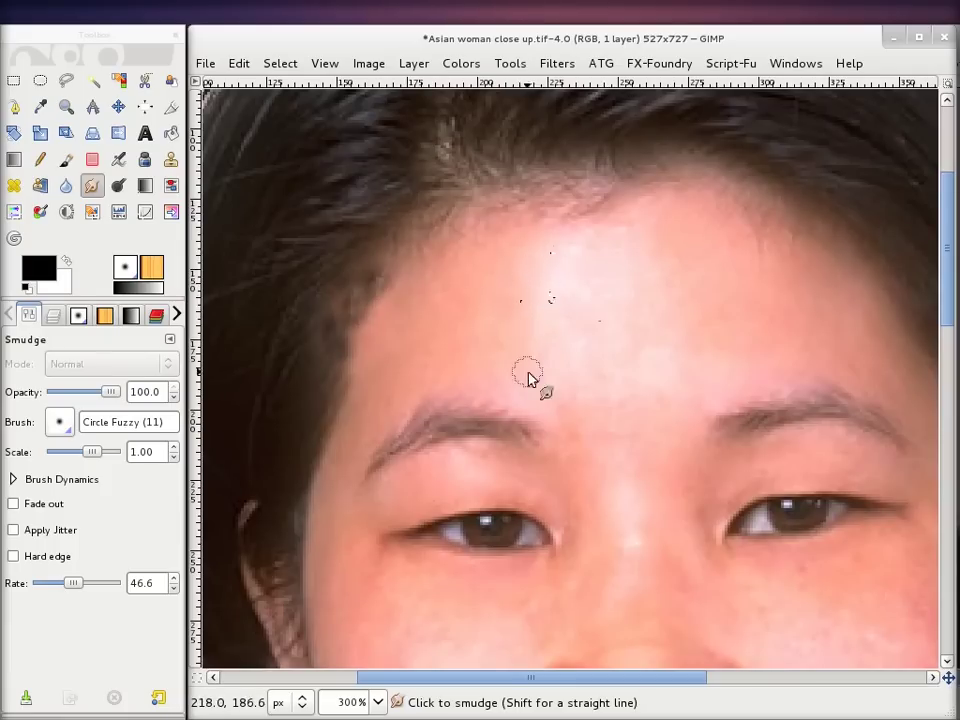
mouse_move(529, 398)
left_mouse_down()
mouse_move(542, 279)
mouse_move(518, 330)
left_mouse_up()
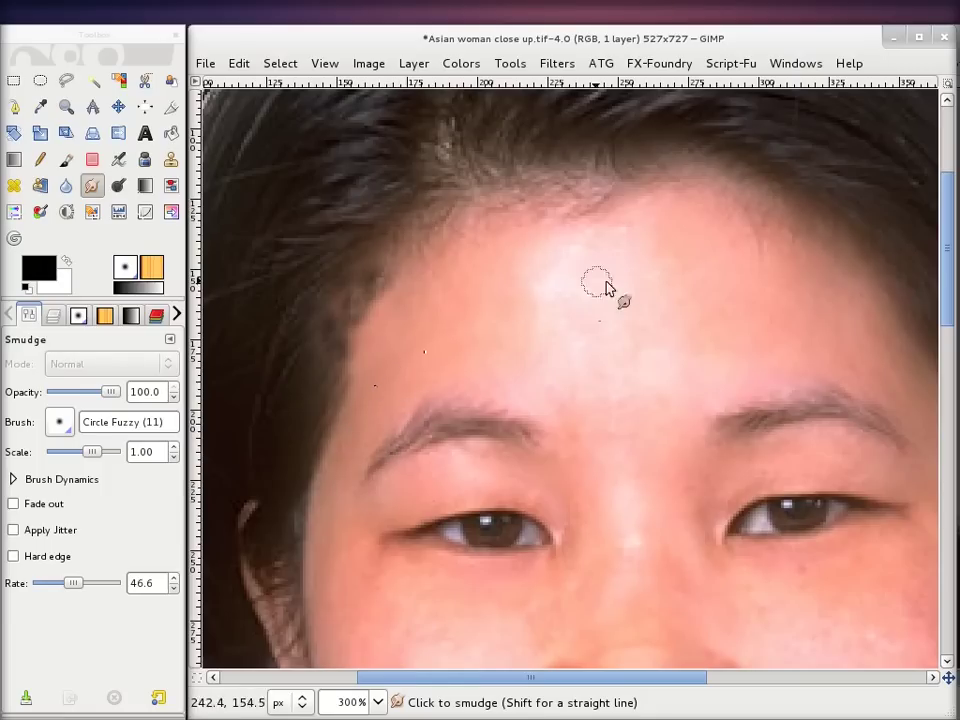
left_click_drag(407, 429, 529, 240)
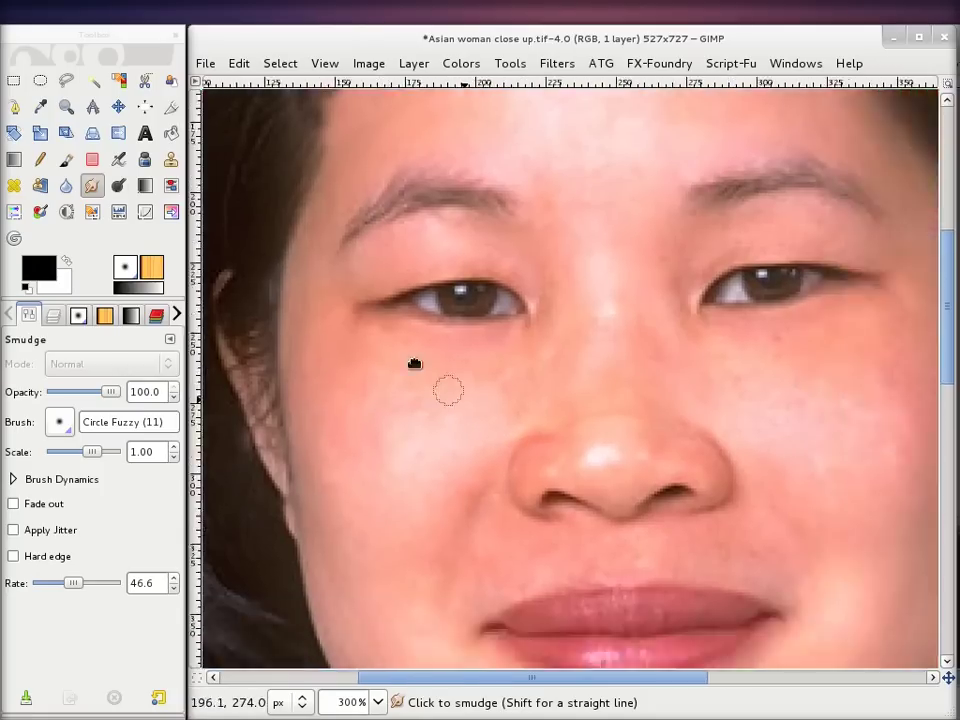
- Smudge a blemish on the cheek, panning across the nose and cheek
left_click_drag(614, 487, 441, 364)
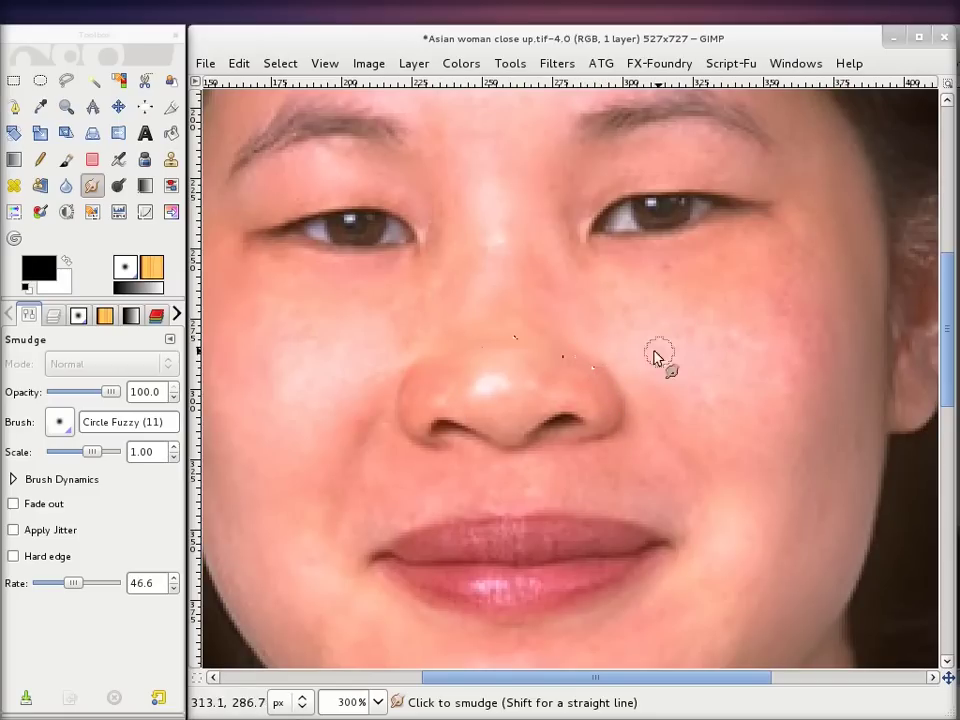
left_click_drag(686, 354, 573, 381)
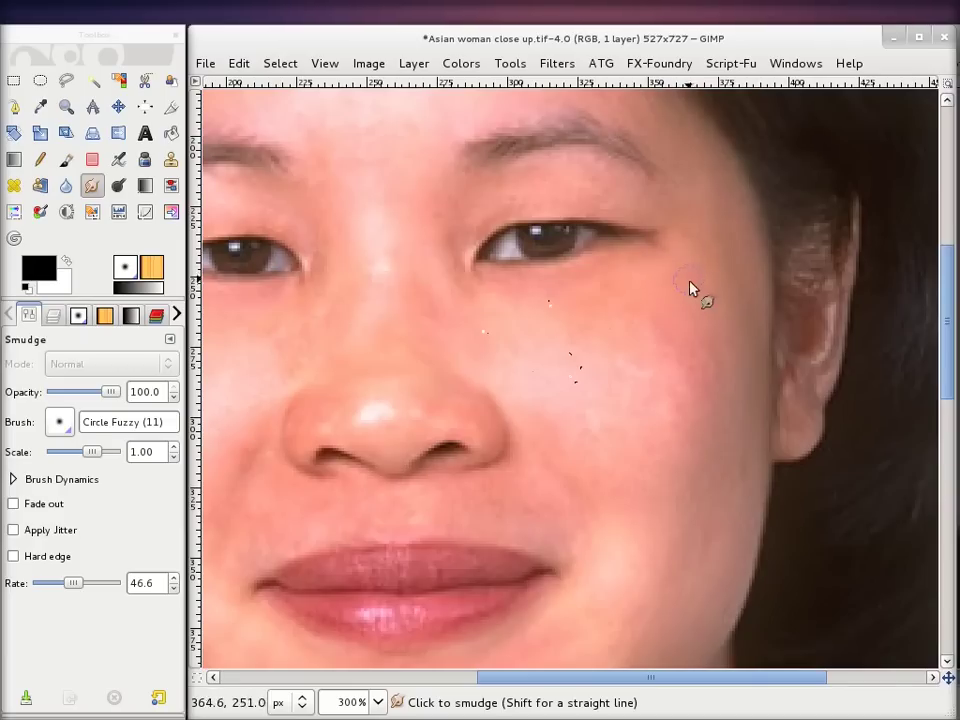
left_click(667, 340)
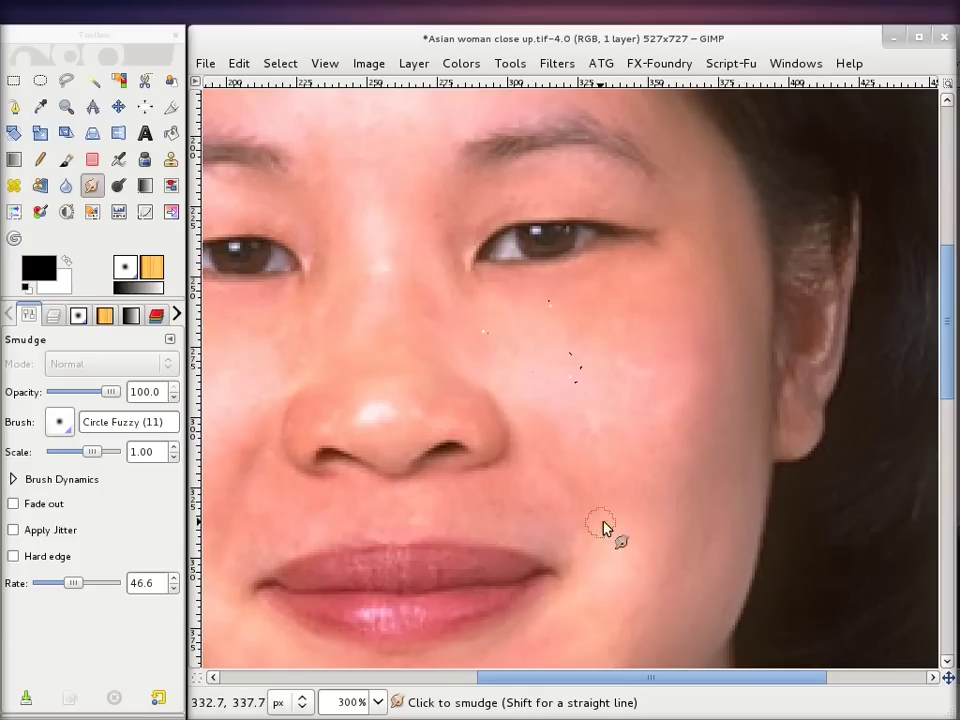
left_click_drag(690, 425, 810, 330)
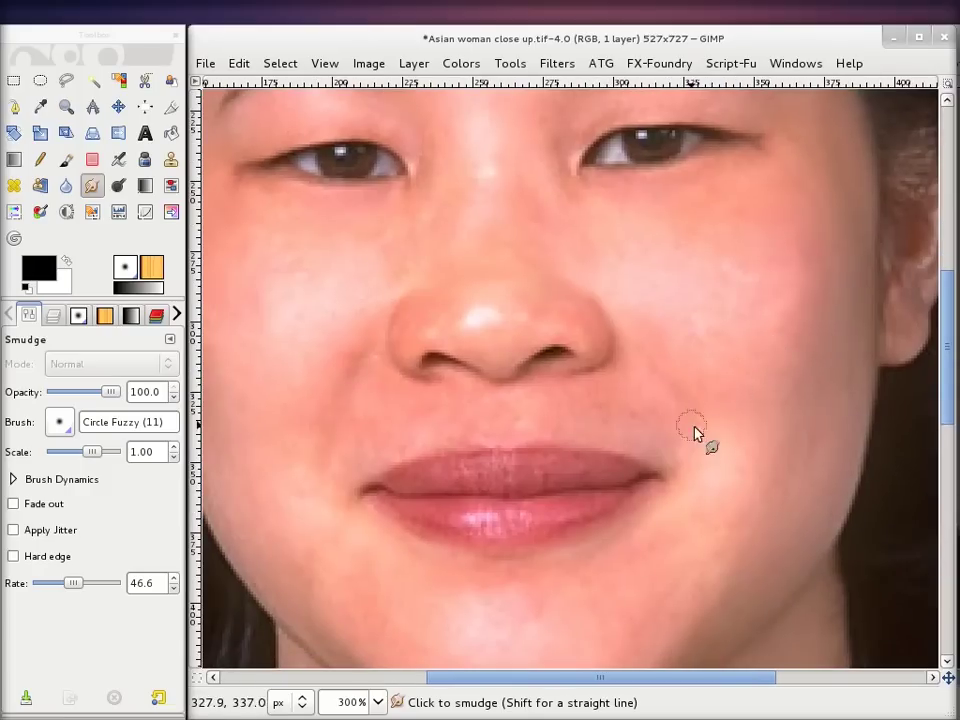
left_click_drag(733, 448, 733, 392)
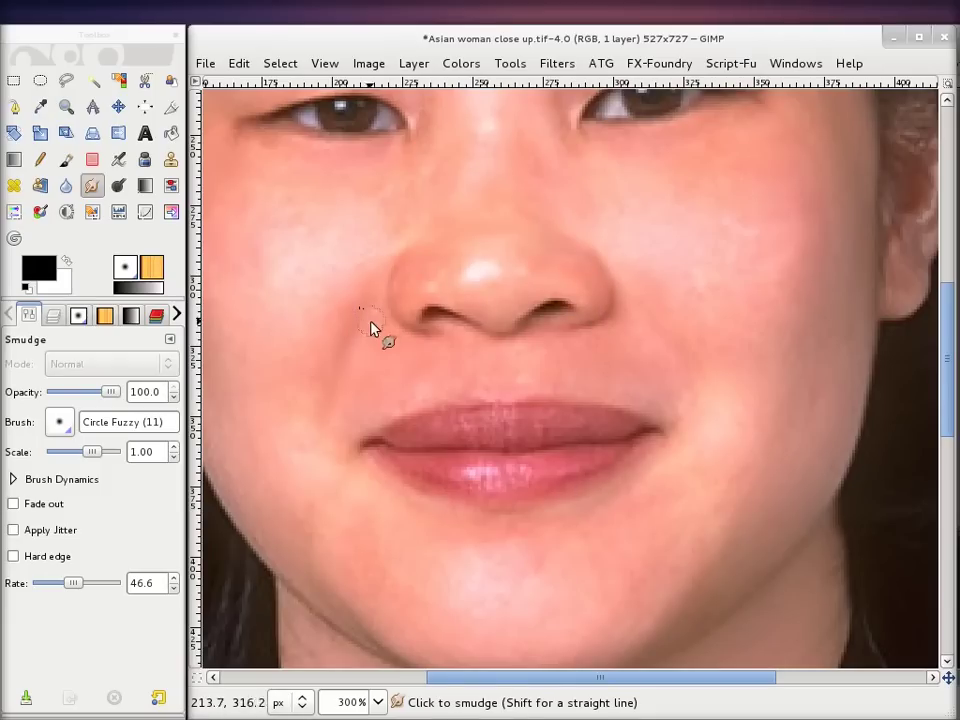
key("space")
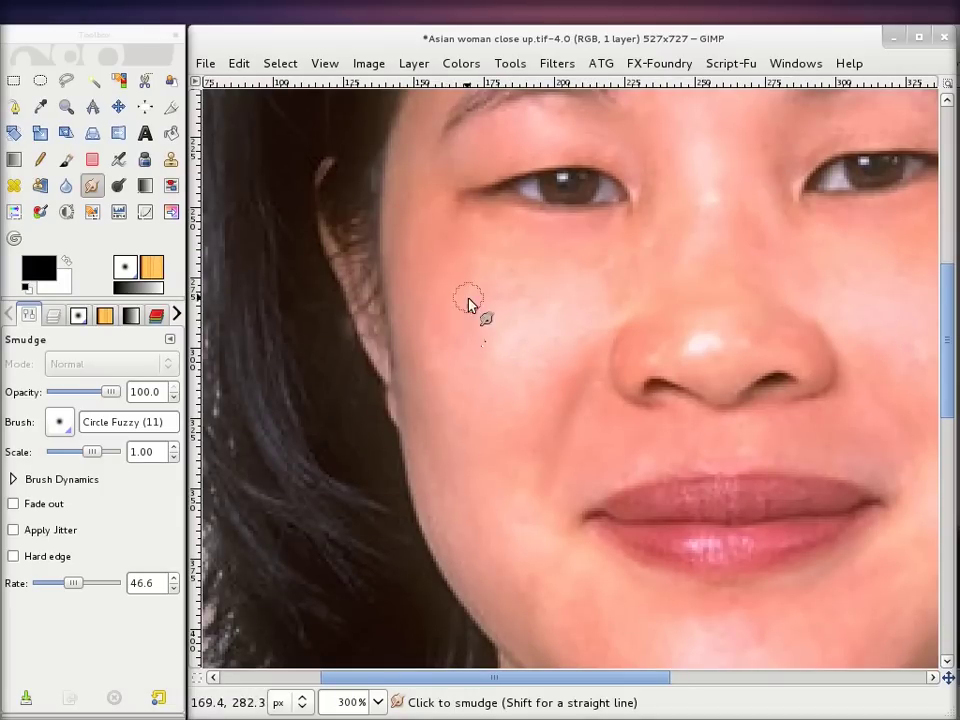
- Smudge a cheek blemish and soften the chin and jawline beside the lips
left_click_drag(497, 381, 503, 283)
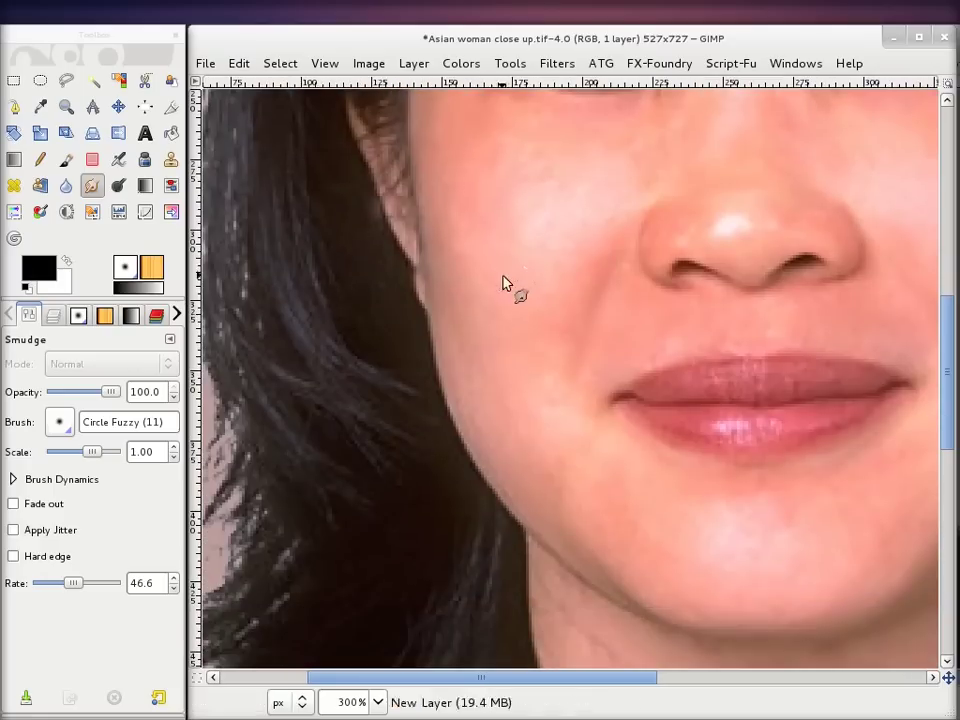
left_click(562, 401)
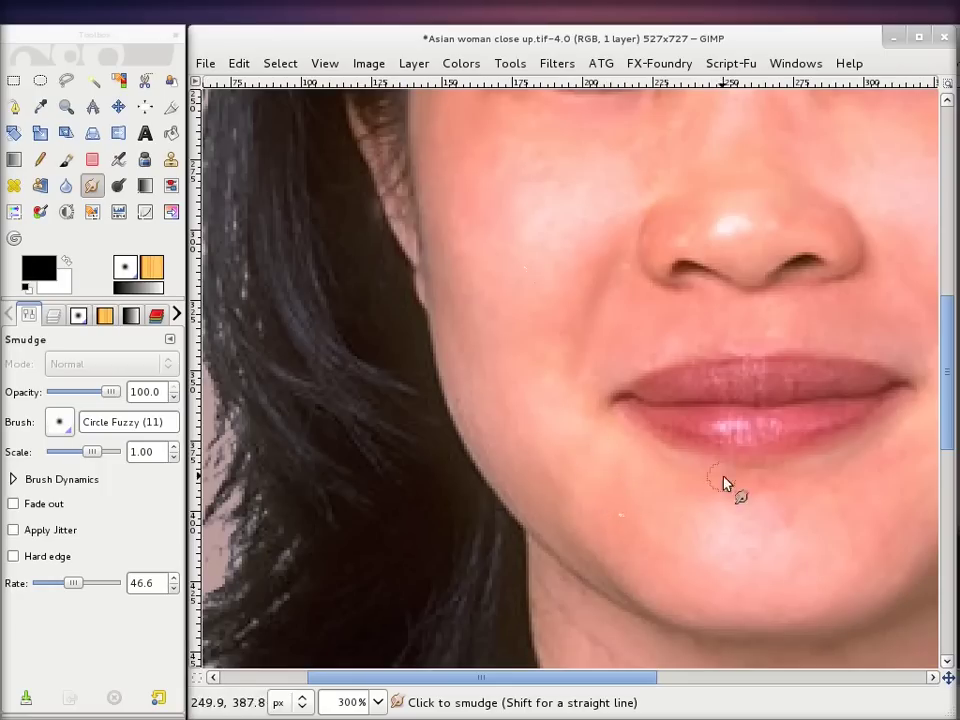
left_click_drag(724, 482, 531, 399)
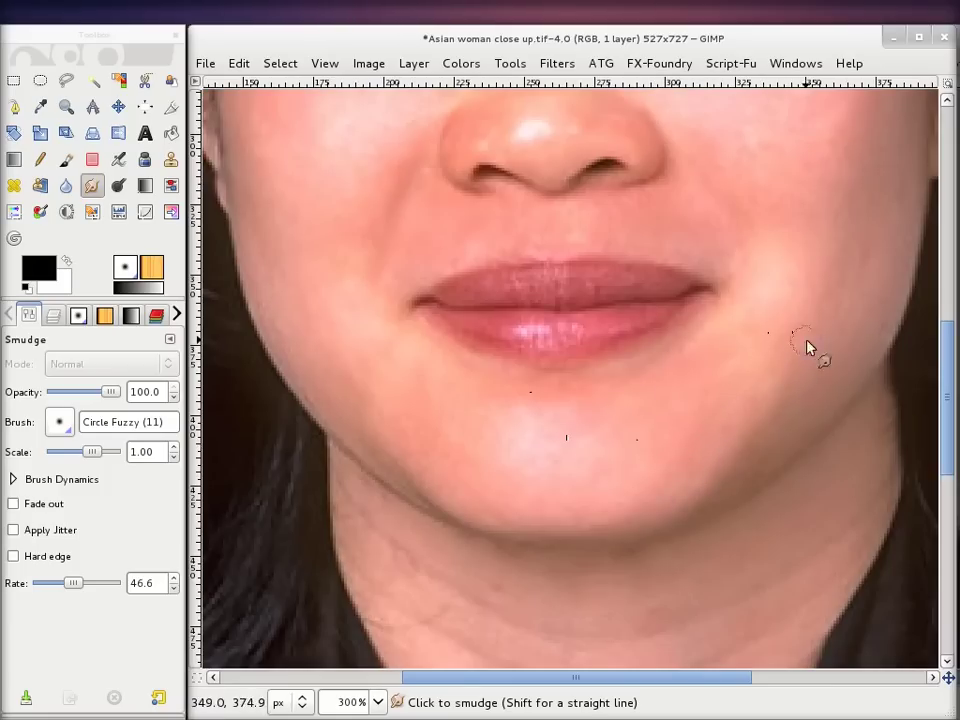
scroll(600, 315, "right", 5)
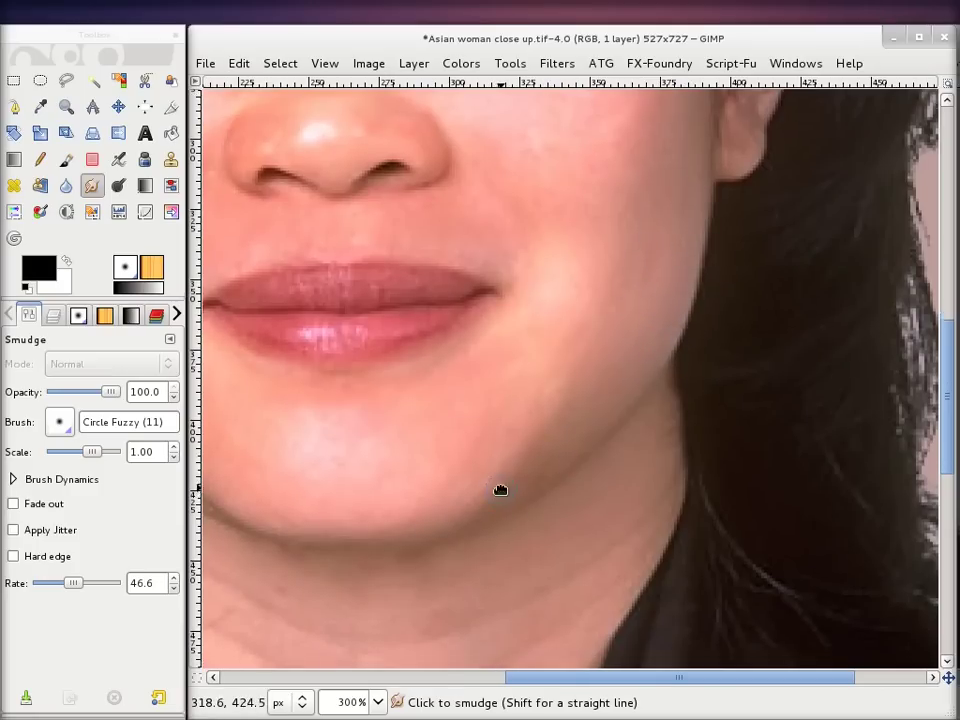
- Smudge the marks and crease on the neck below the chin
scroll(499, 489, "down", 3)
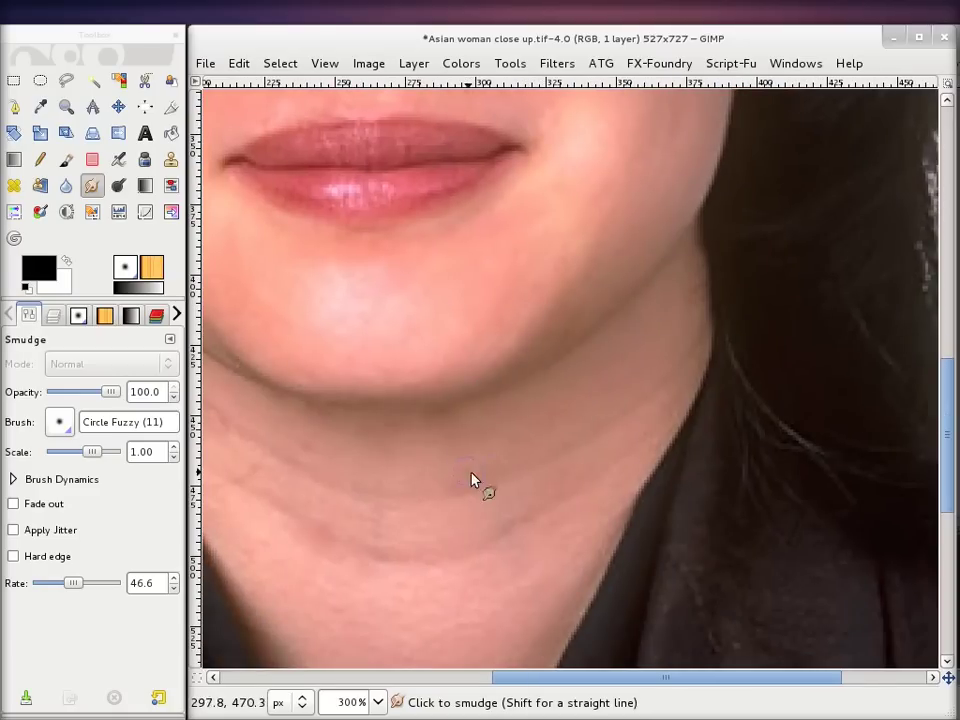
left_click_drag(547, 437, 623, 379)
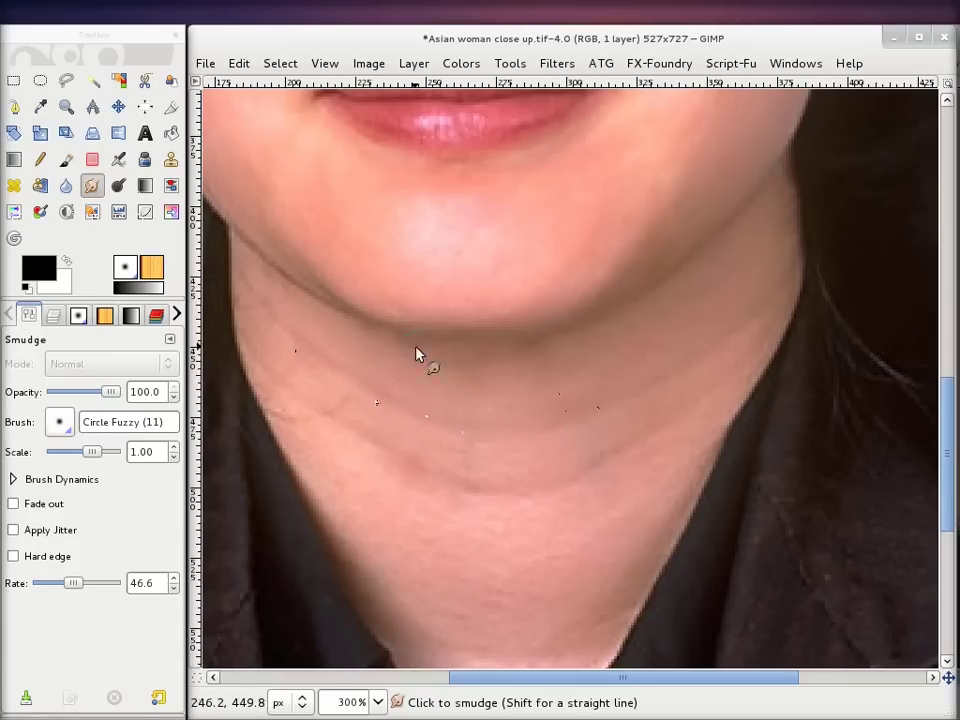
scroll(538, 360, "left", 5)
scroll(538, 370, "up", 1)
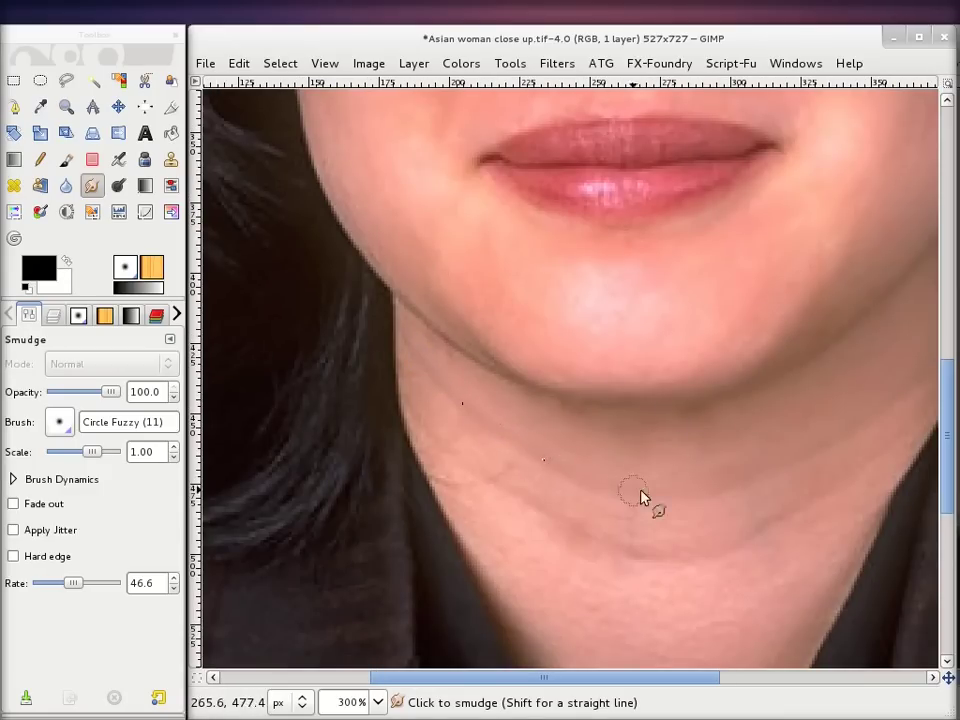
left_click(563, 519)
left_click(656, 567)
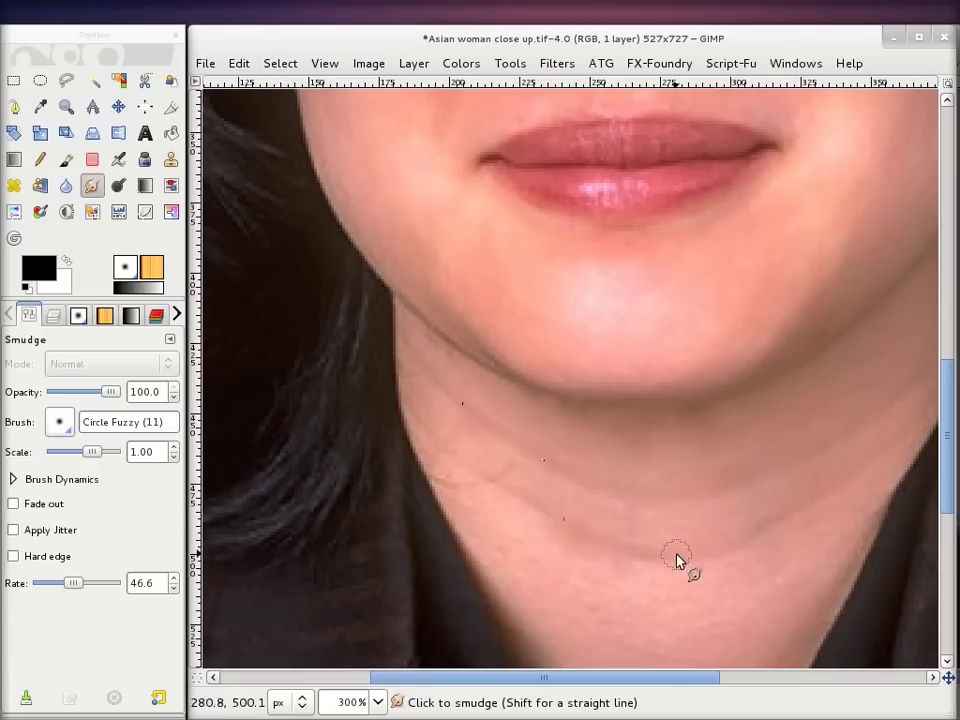
left_click(700, 564)
- Pan across the neck and down to the skin above the shirt collar
left_click_drag(703, 493, 643, 521)
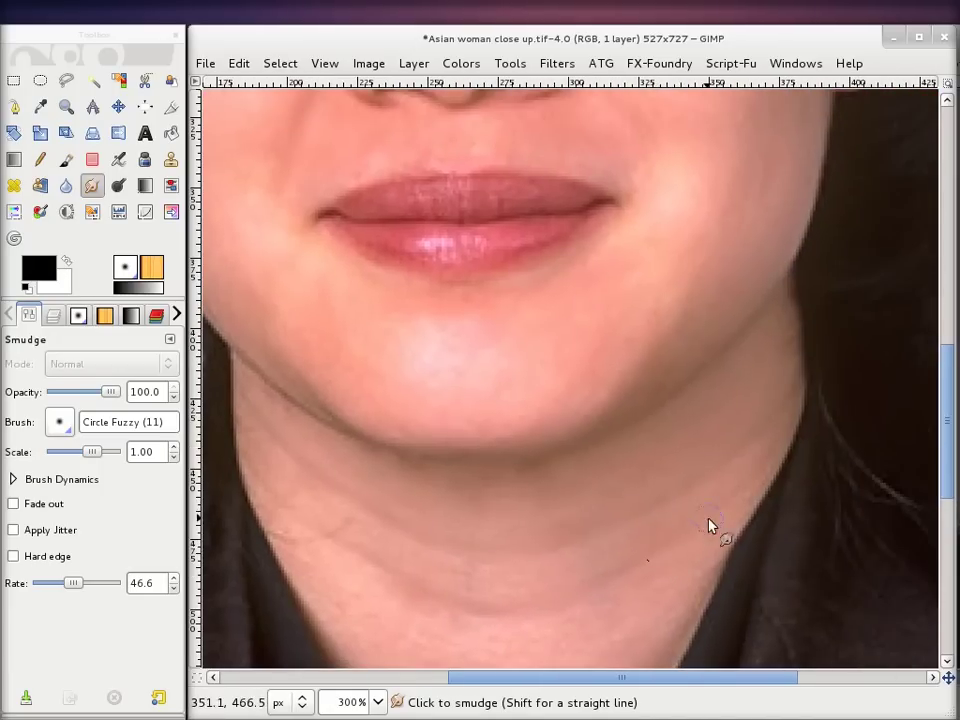
left_click_drag(602, 450, 757, 390)
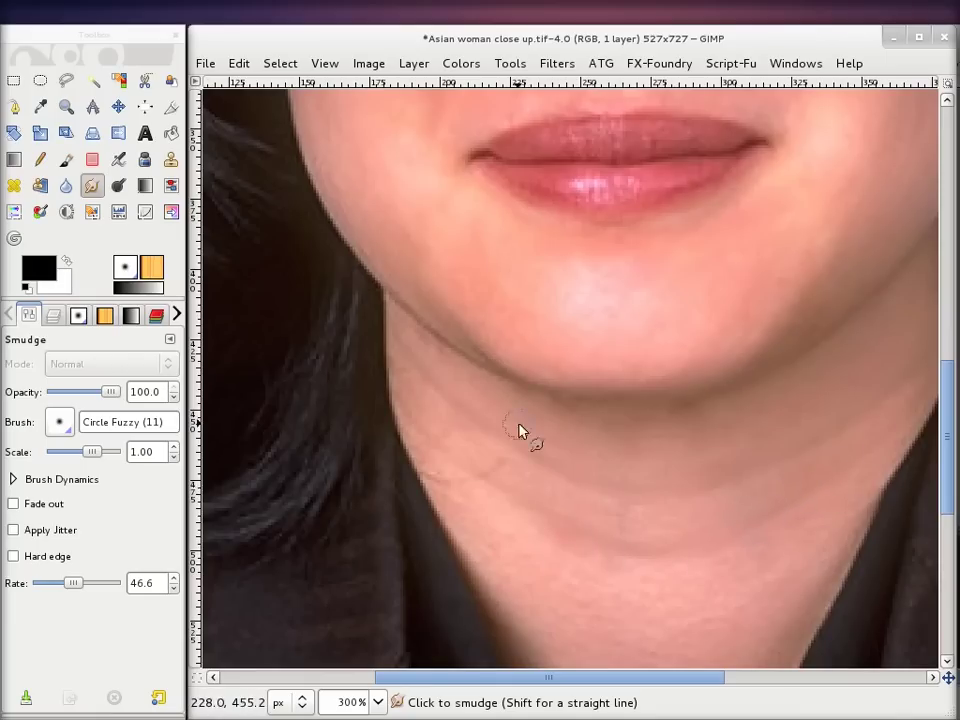
scroll(503, 424, "down", 1)
scroll(504, 300, "down", 3)
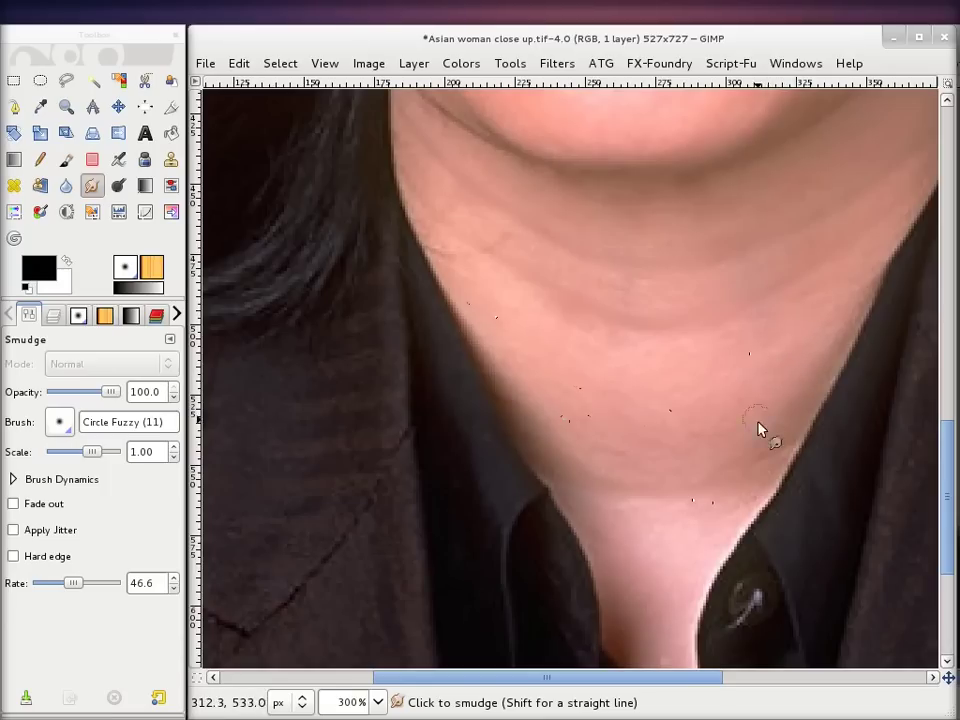
scroll(675, 414, "down", 3)
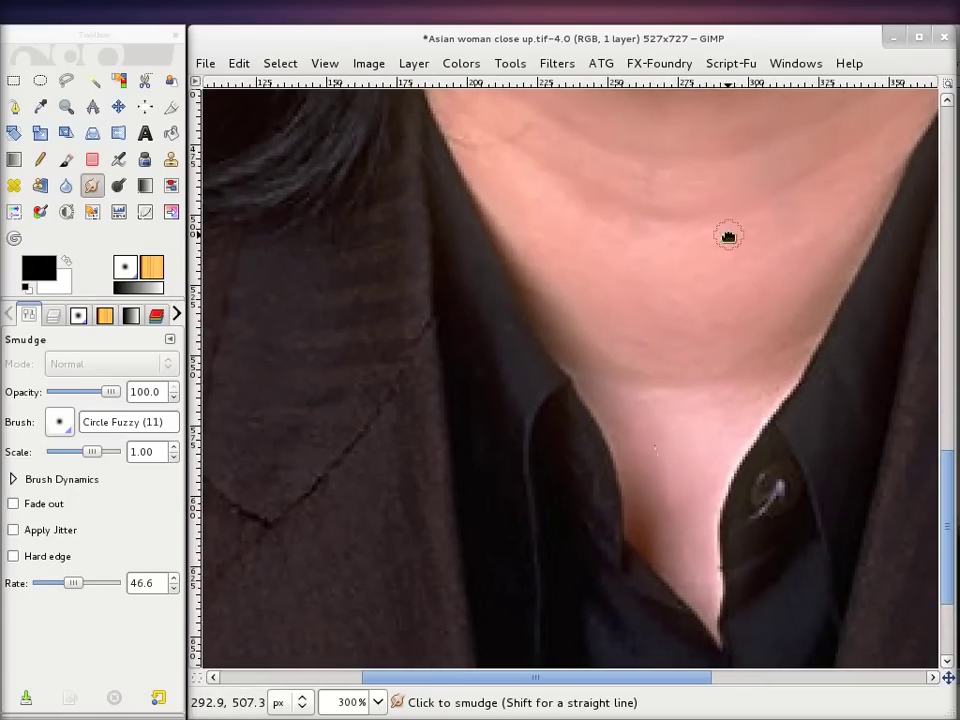
- Smudge blemishes between the brows above the nose and across the forehead
scroll(700, 275, "up", 3)
scroll(665, 197, "up", 3)
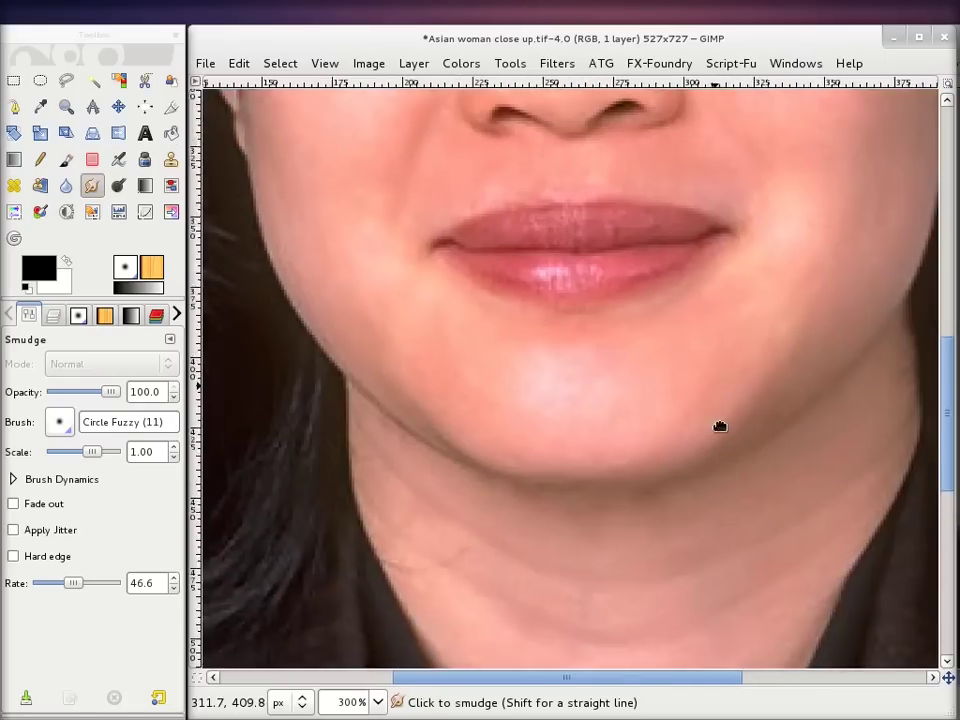
scroll(643, 229, "up", 1)
scroll(657, 259, "up", 1)
scroll(620, 380, "up", 6)
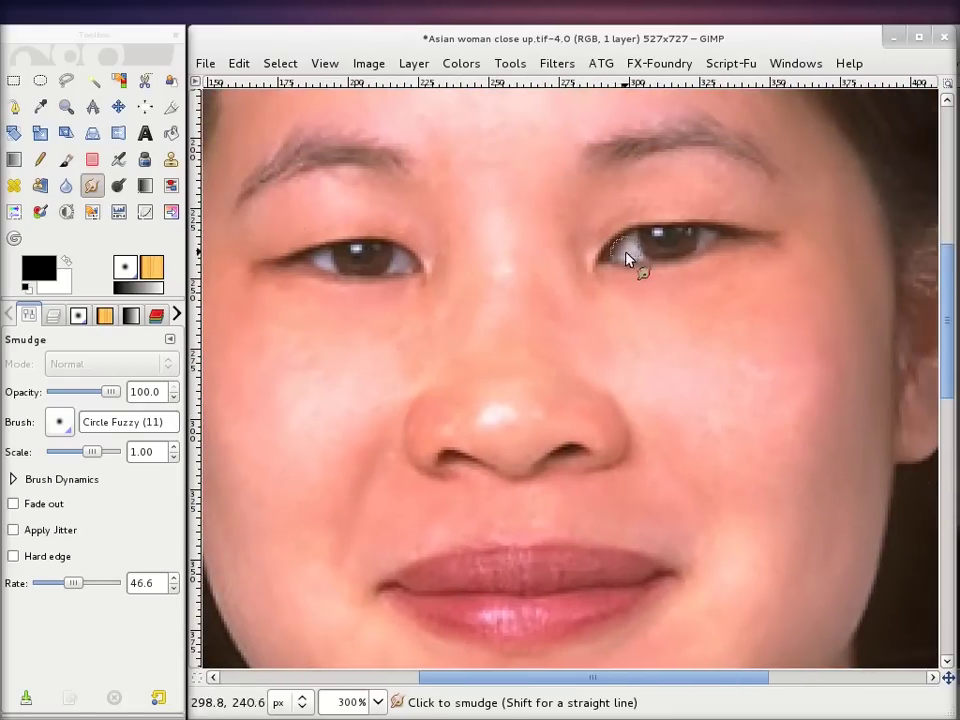
scroll(634, 257, "up", 2)
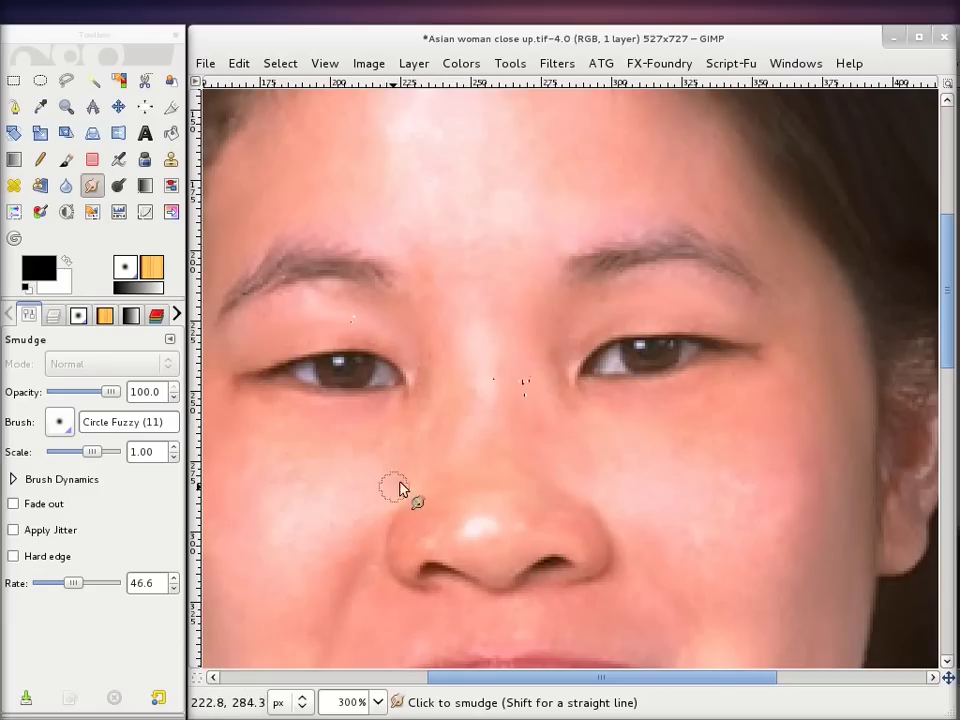
mouse_move(520, 300)
left_mouse_down()
mouse_move(509, 337)
mouse_move(629, 395)
mouse_move(639, 390)
left_mouse_up()
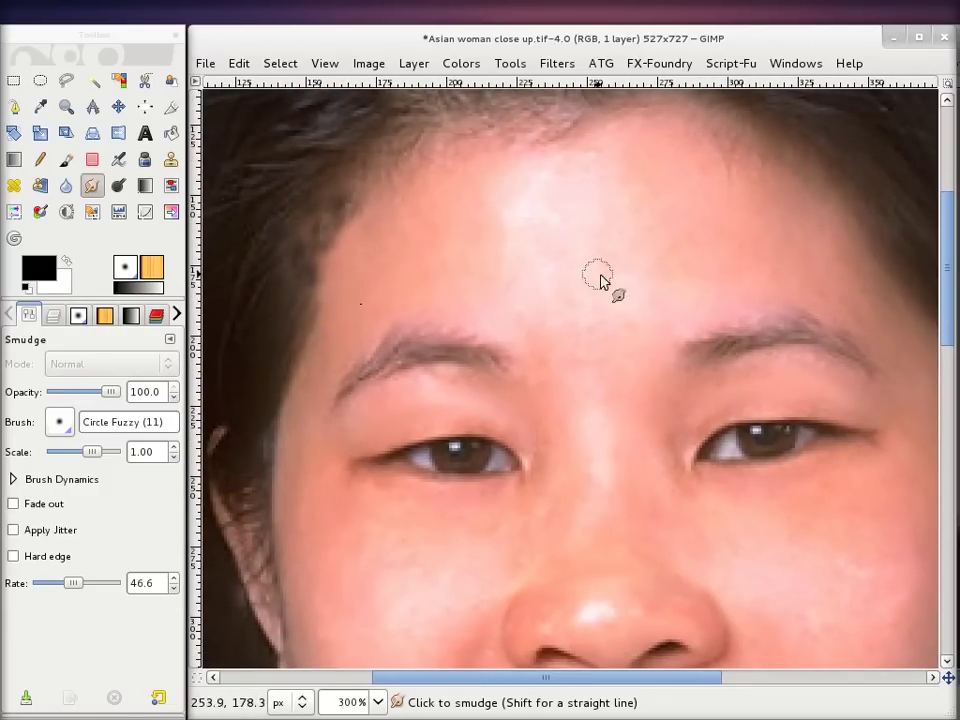
scroll(580, 279, "right", 1)
scroll(557, 279, "right", 1)
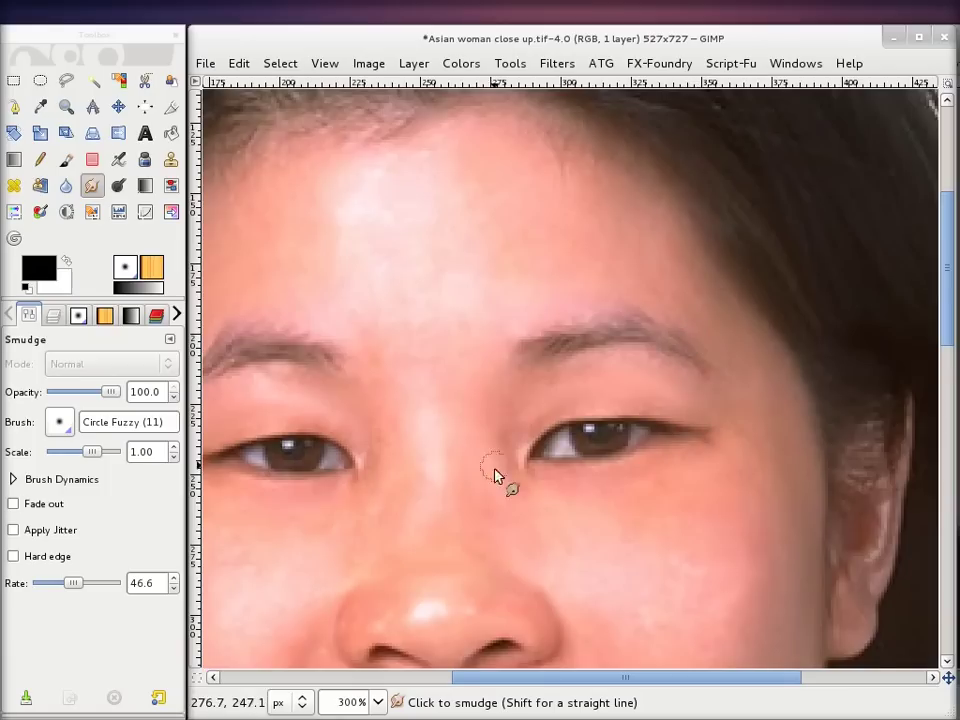
scroll(560, 360, "down", 2)
scroll(590, 315, "left", 2)
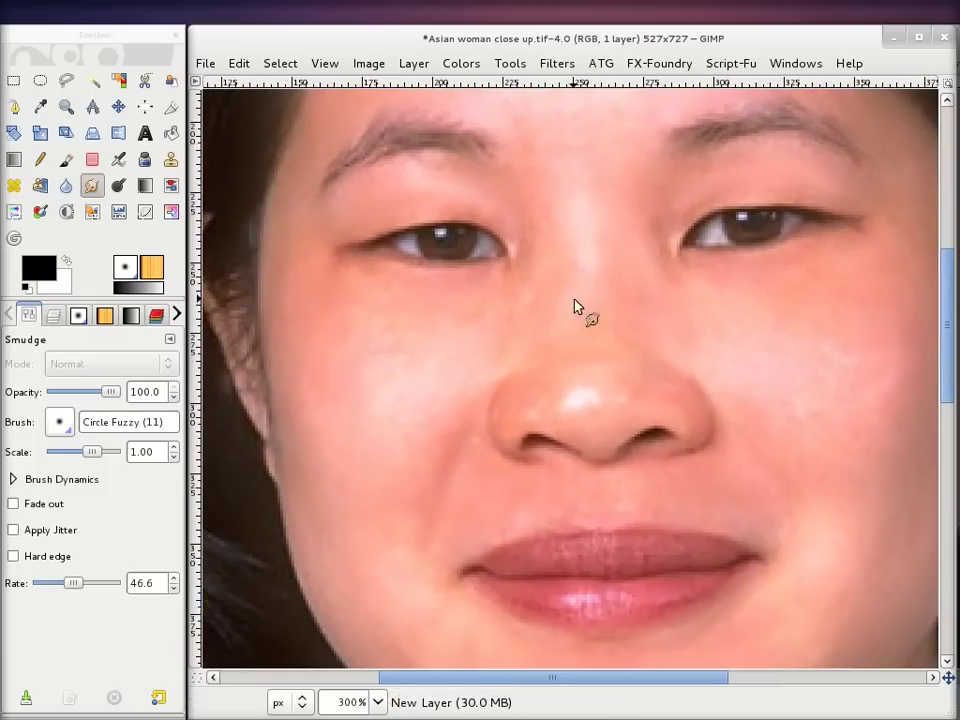
left_click(379, 703)
- Show the portrait at 100%, move the toolbox aside, and place it beside version 3.0
left_click(366, 566)
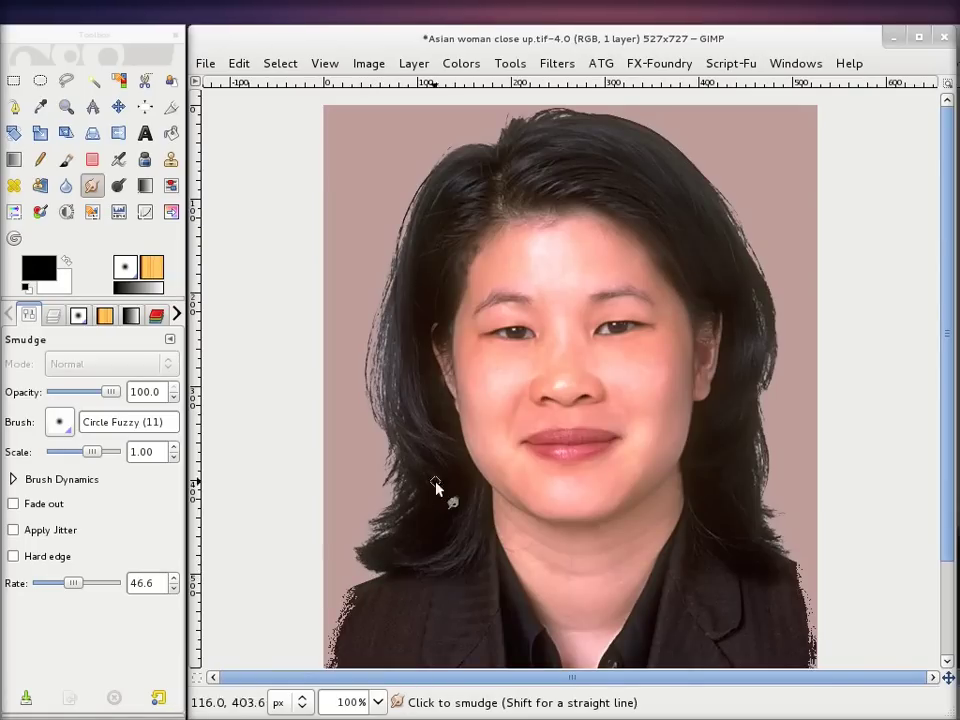
left_click_drag(130, 40, 104, 687)
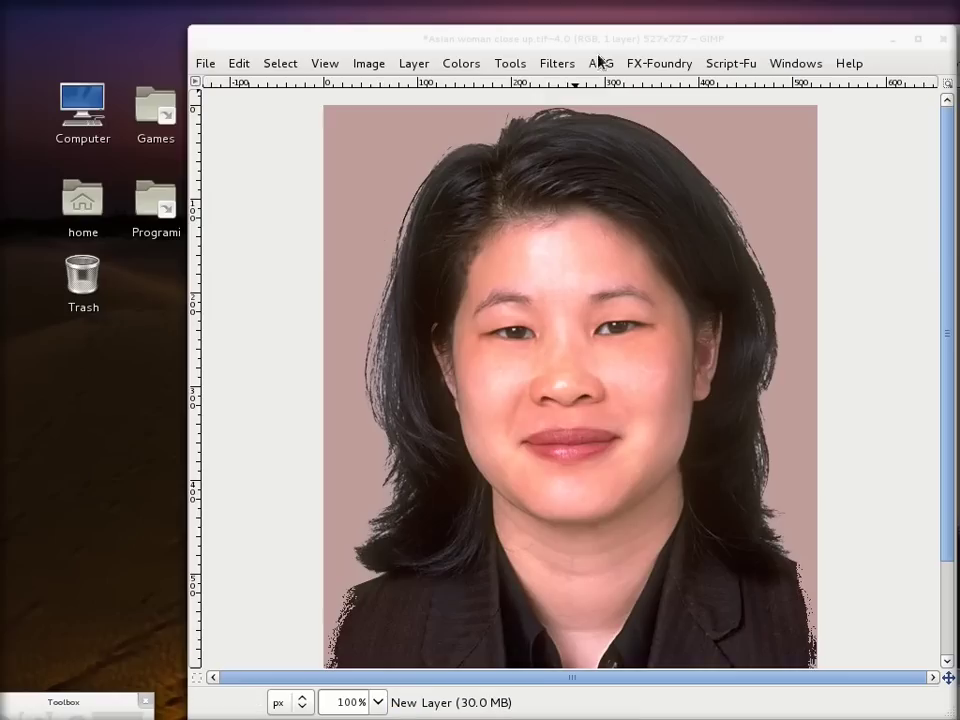
left_click(649, 39)
mouse_move(649, 39)
left_mouse_down()
mouse_move(373, 45)
mouse_move(380, 40)
left_mouse_up()
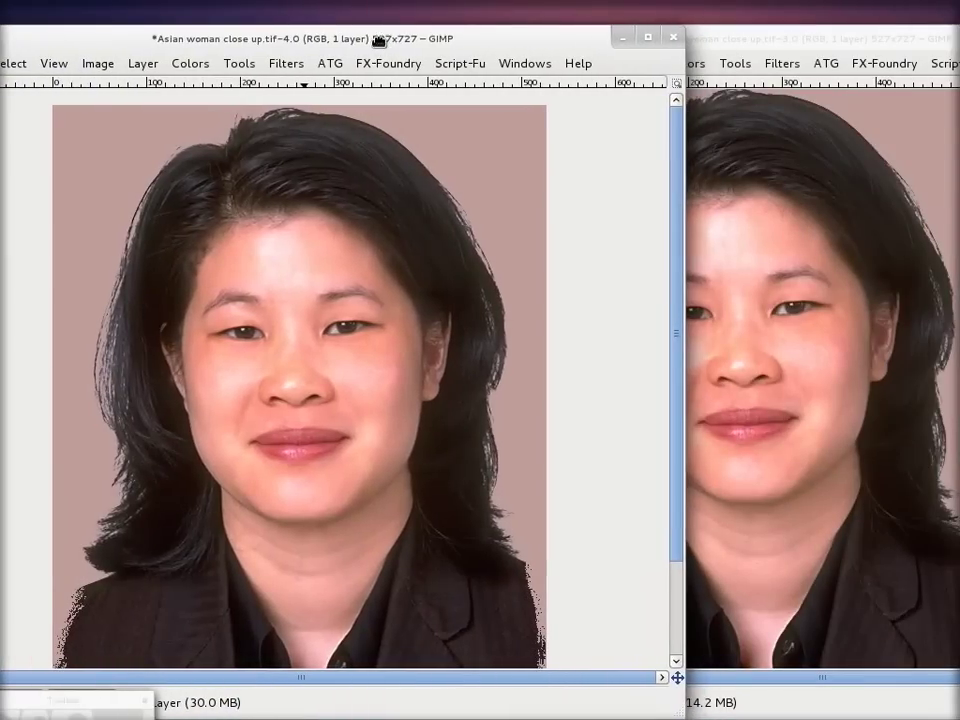
left_click(710, 43)
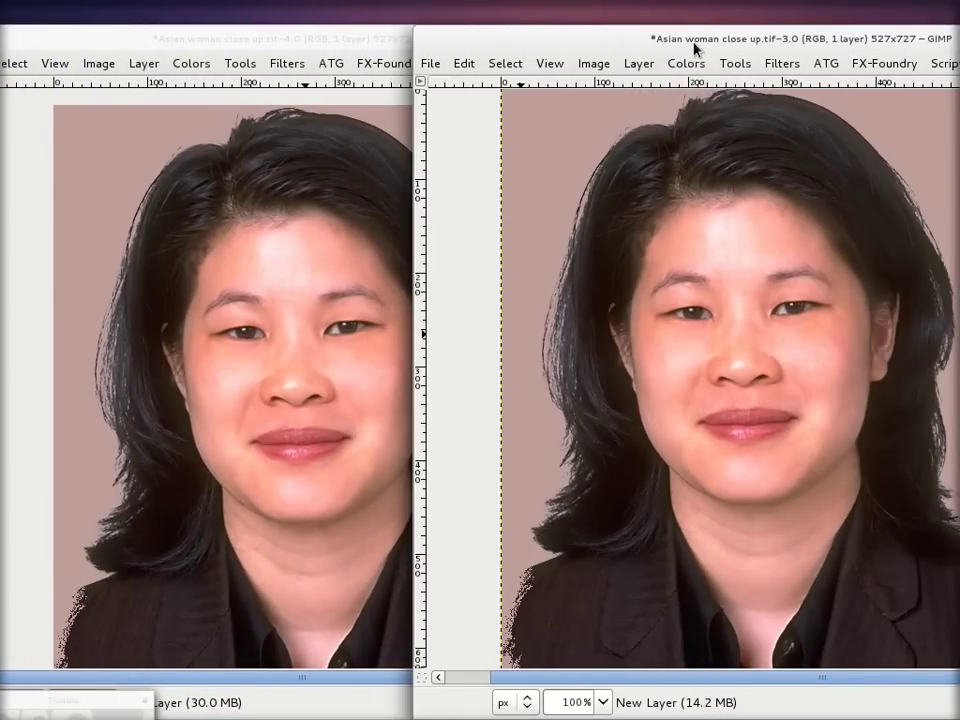
left_click_drag(705, 47, 762, 45)
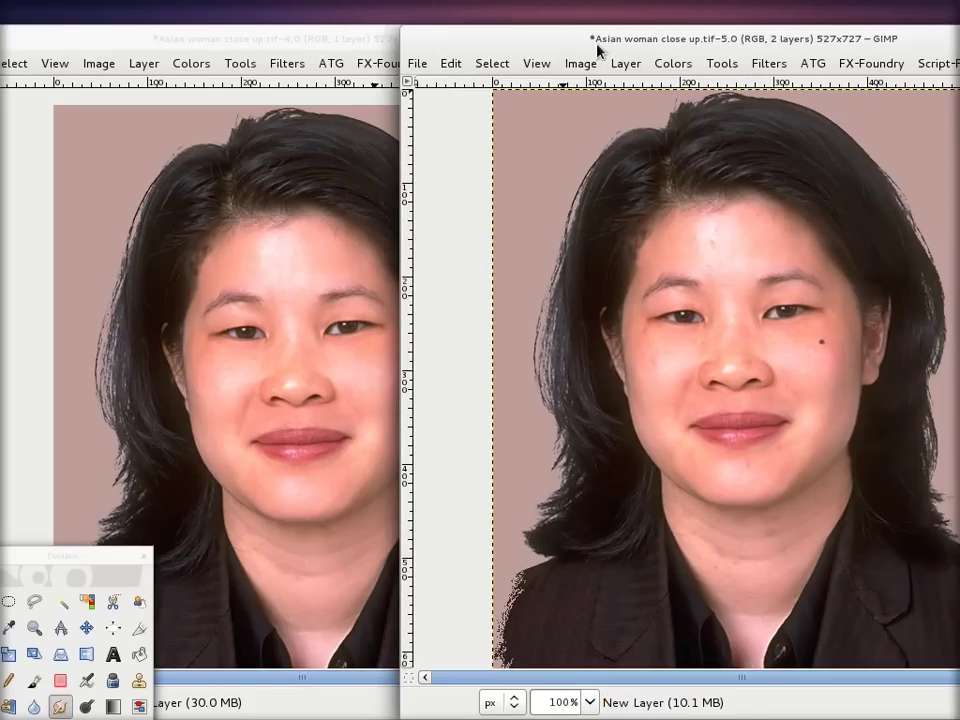
left_click_drag(597, 45, 643, 40)
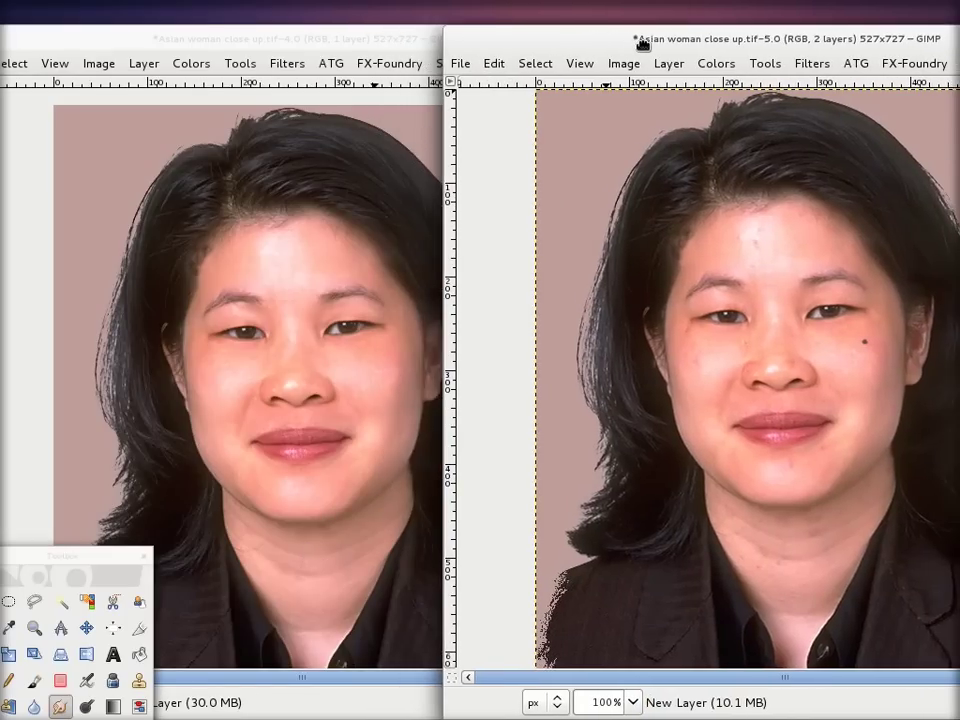
- Drag the two-layer 5.0 window down so versions 4.0 and 3.0 sit side by side
left_click(322, 41)
left_click_drag(322, 41, 260, 40)
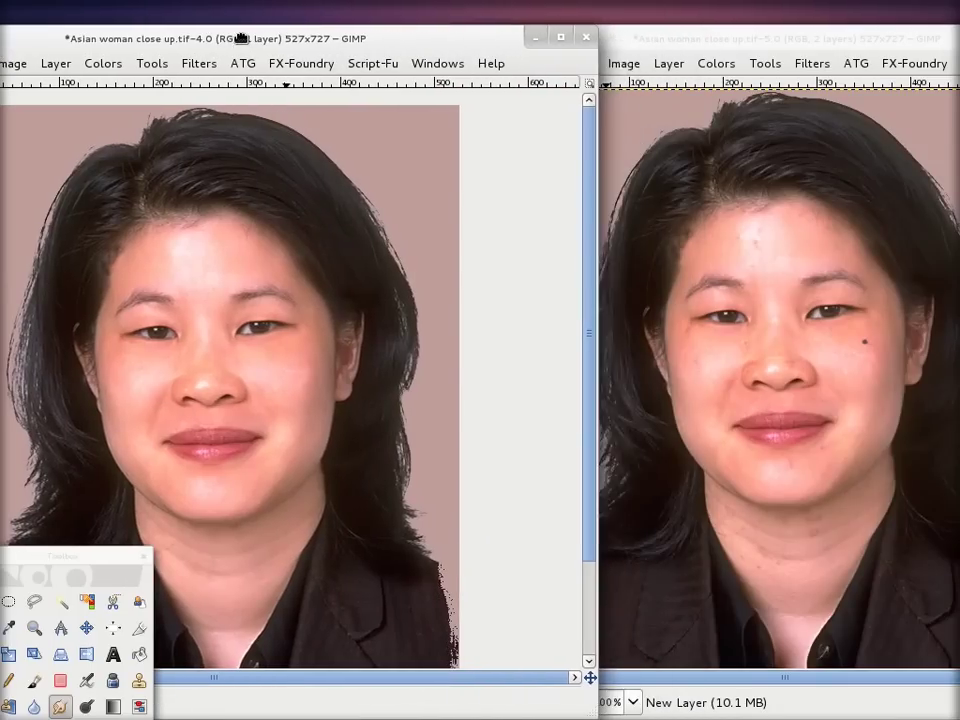
left_click(765, 141)
left_click_drag(796, 40, 785, 40)
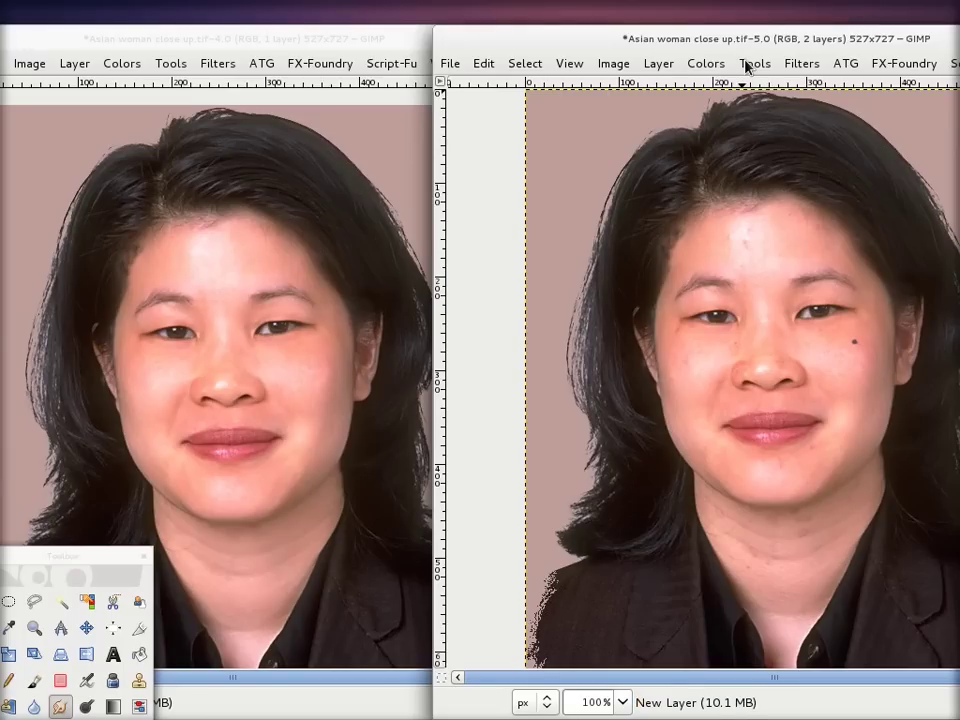
left_click_drag(767, 36, 190, 38)
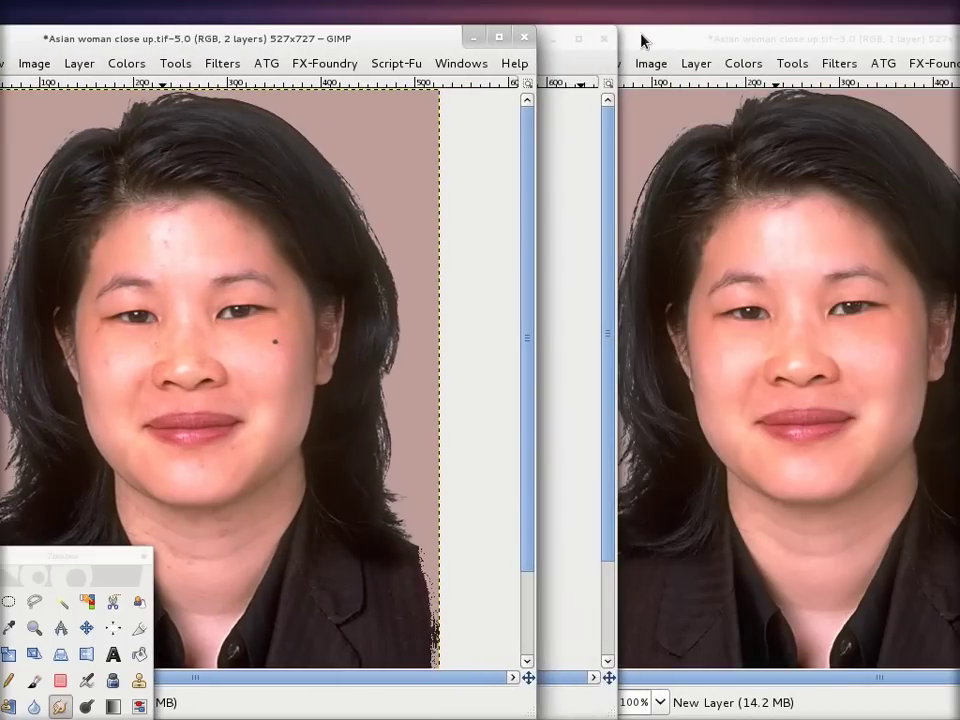
left_click(679, 40)
left_click_drag(679, 40, 657, 40)
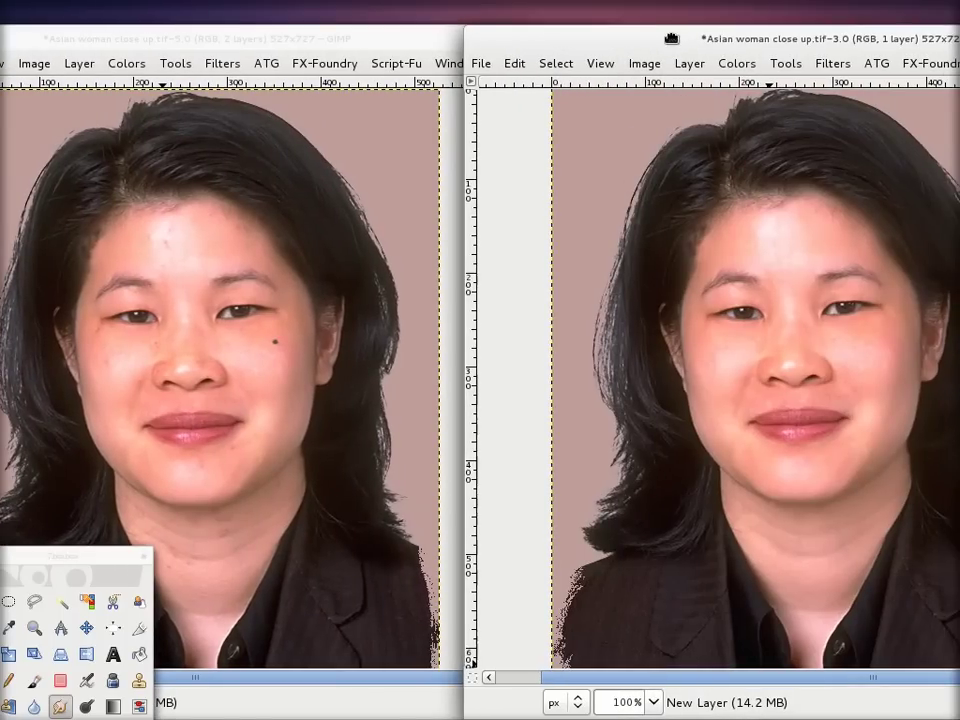
left_click_drag(656, 40, 634, 38)
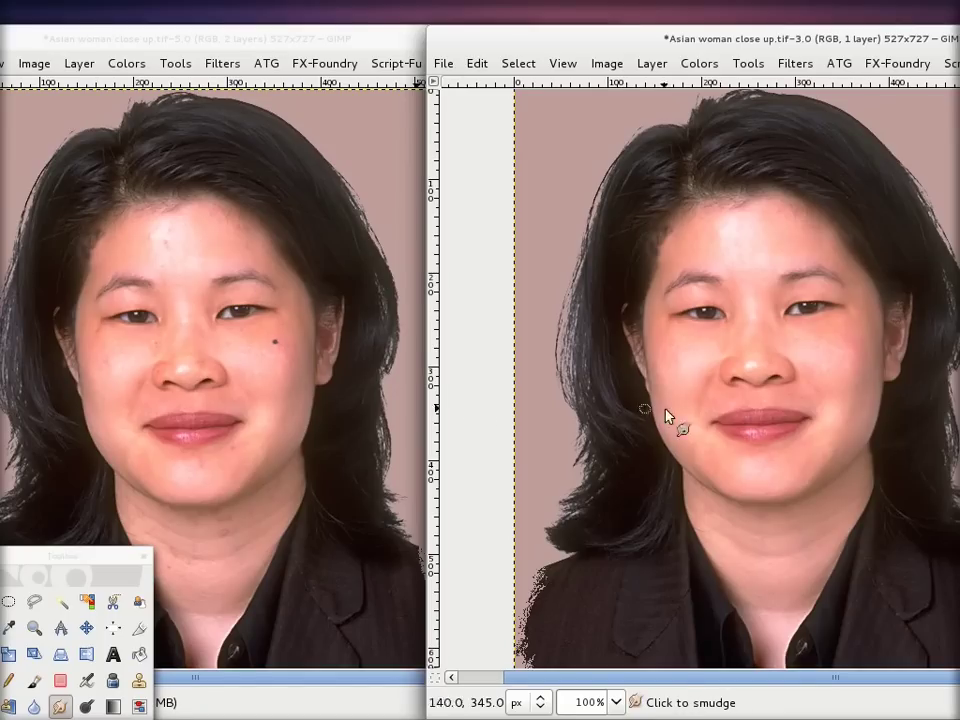
left_click_drag(343, 38, 586, 597)
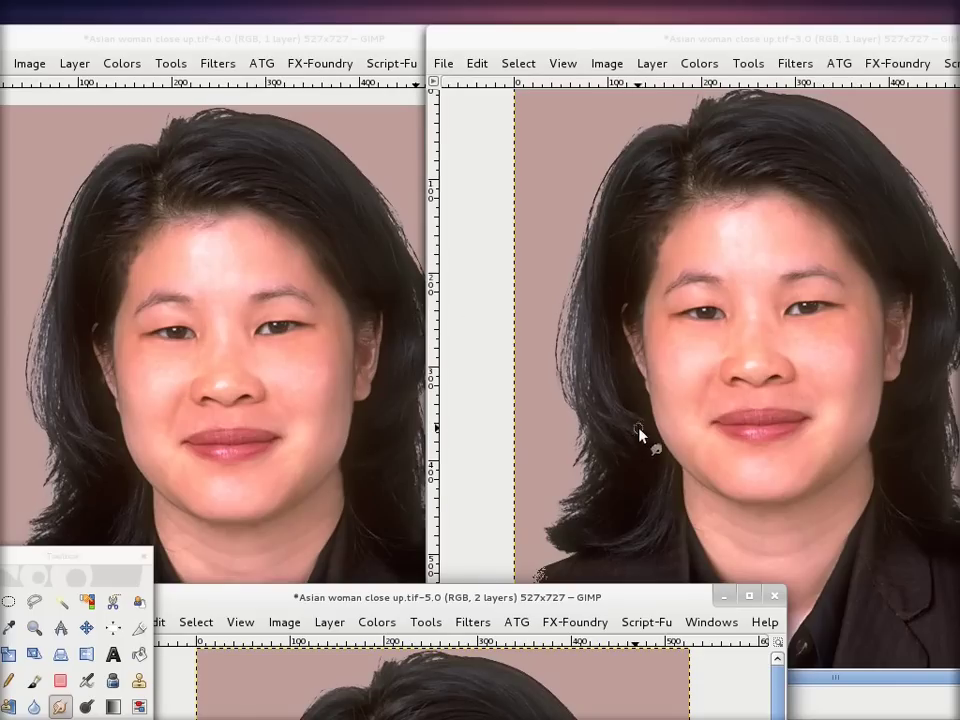
mouse_move(482, 598)
left_mouse_down()
mouse_move(485, 667)
mouse_move(539, 677)
left_mouse_up()
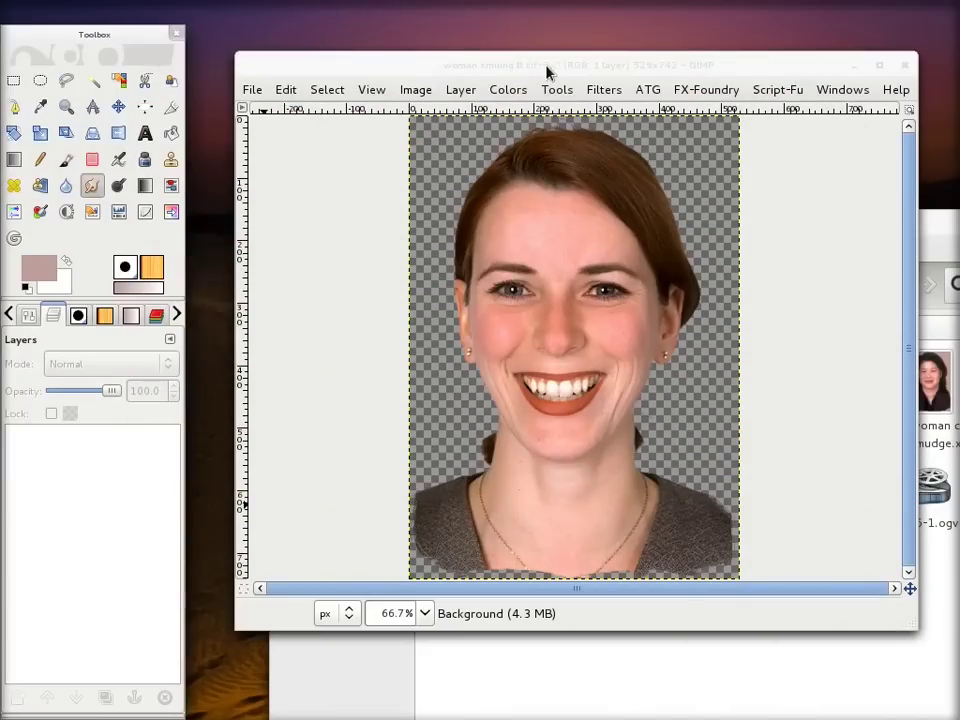
- Maximize the smiling-woman image window and duplicate its Background layer
left_click_drag(547, 72, 499, 46)
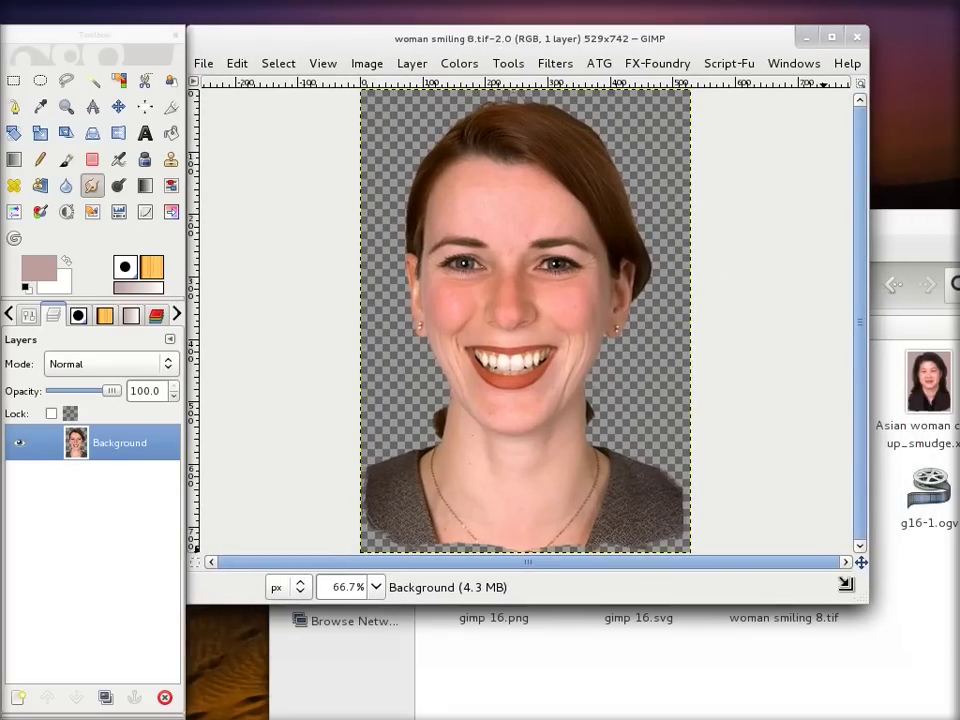
left_click(831, 37)
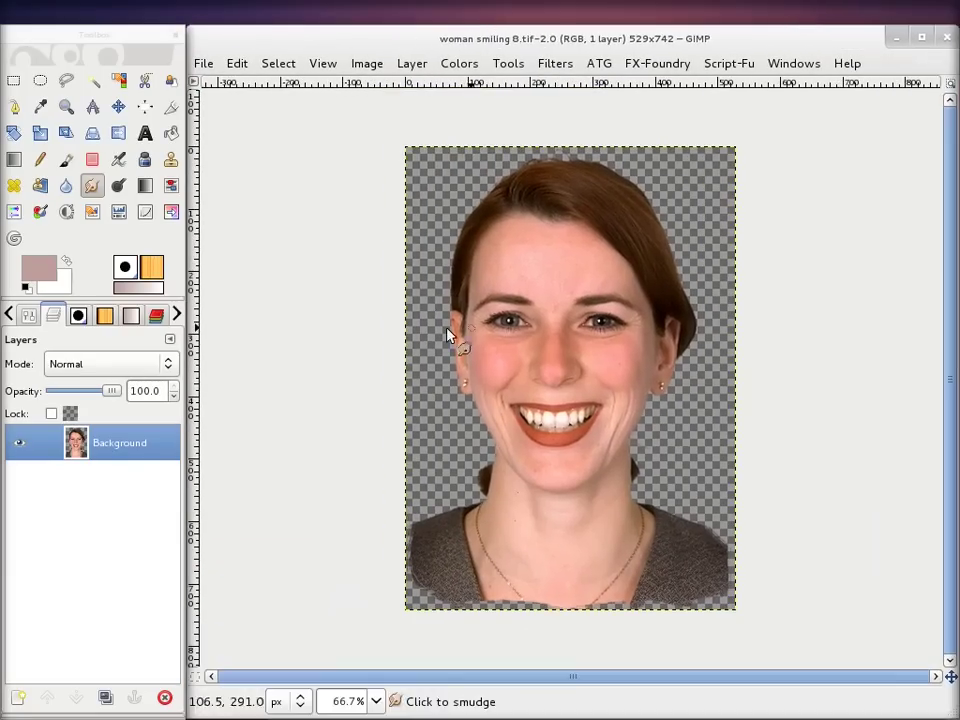
left_click(105, 698)
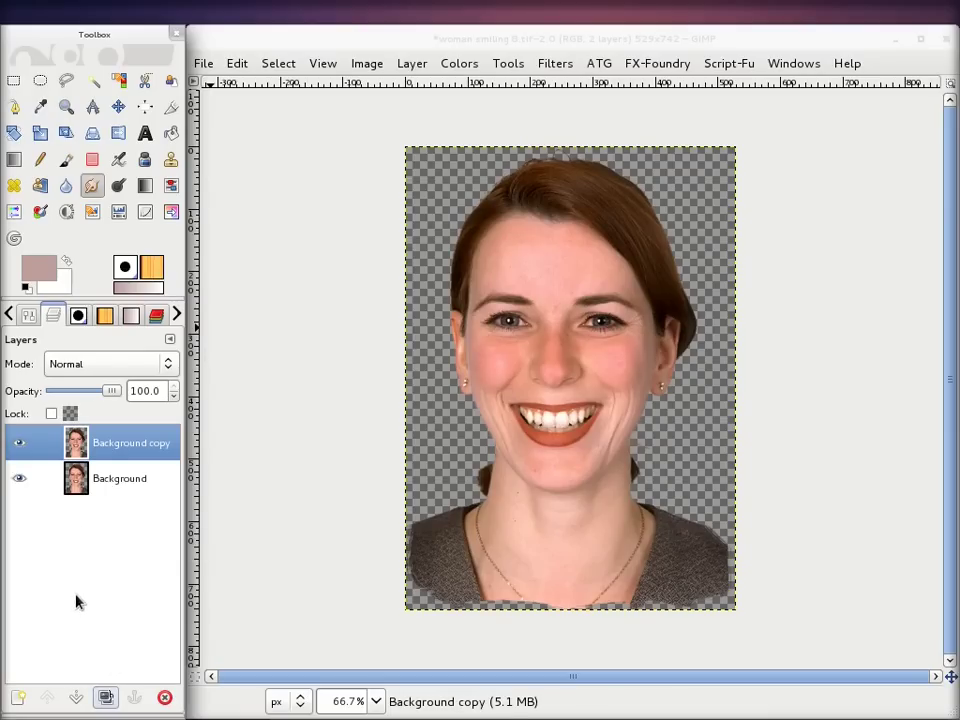
- Add a new white layer, fill it with pink, and send it to the bottom of the stack
left_click(15, 697)
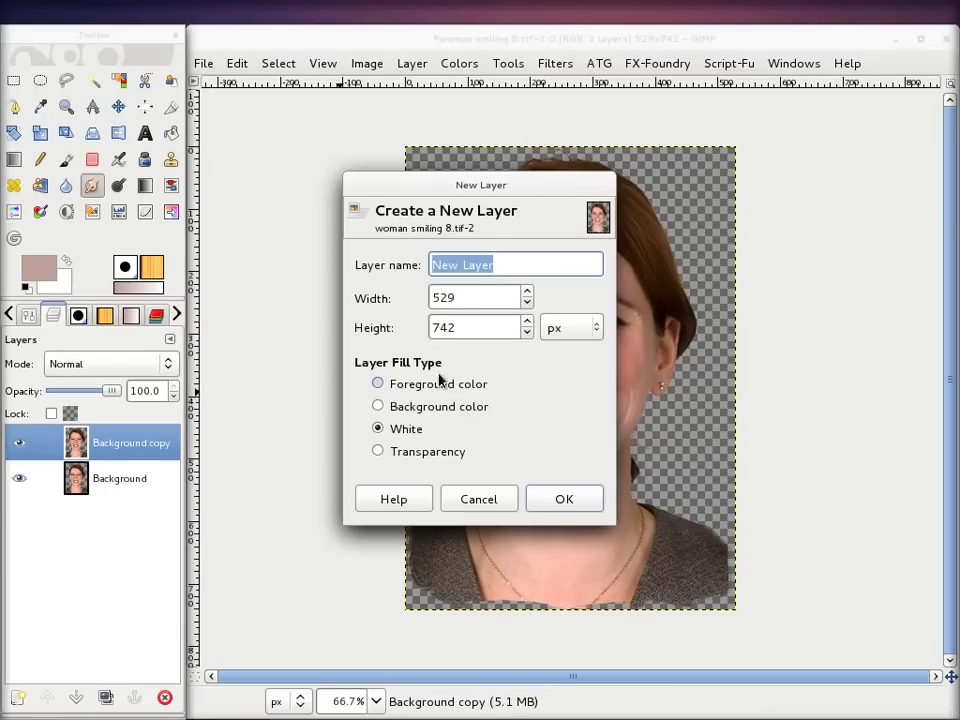
left_click(594, 500)
mouse_move(36, 280)
left_mouse_down()
mouse_move(440, 300)
mouse_move(420, 345)
left_mouse_up()
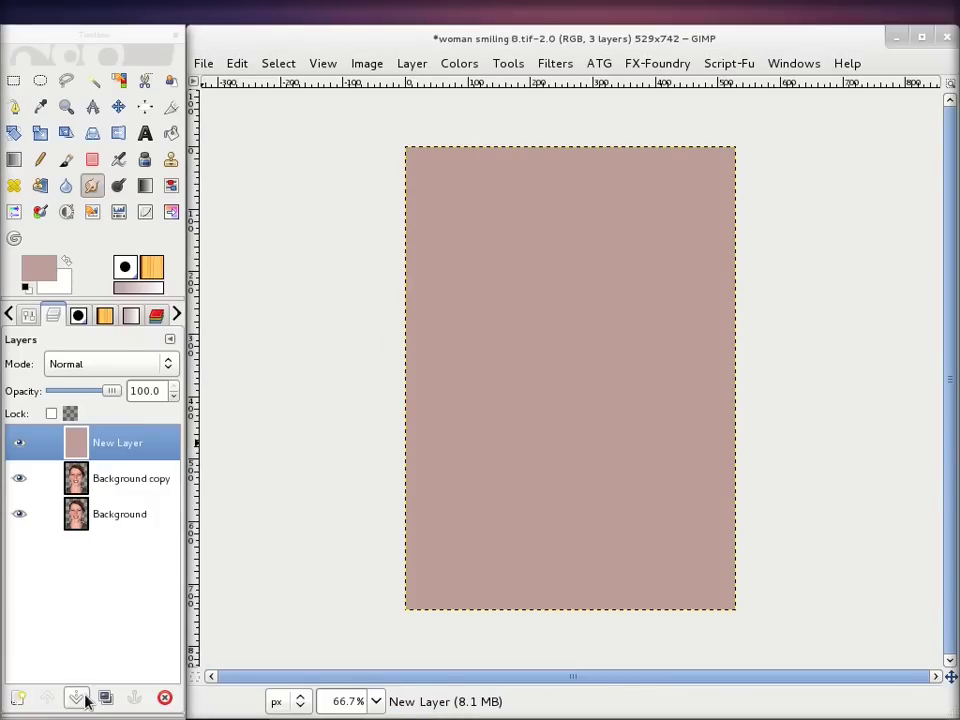
left_click(78, 698)
left_click(78, 698)
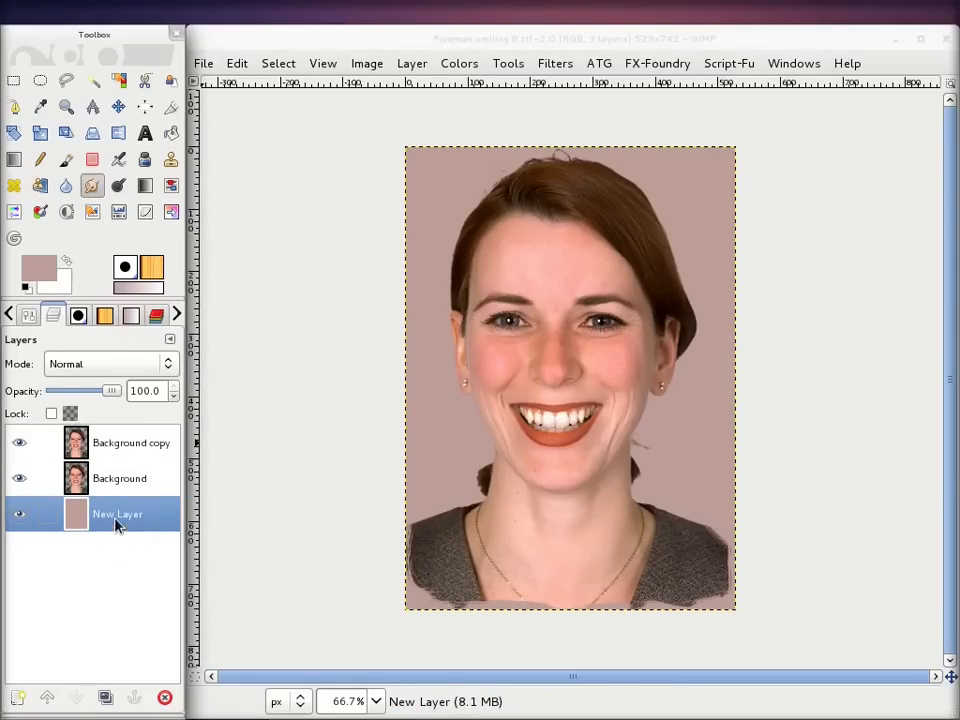
- Hide the original Background, select Background copy, and go to the Image menu for Wavelet Decompose
left_click(19, 478)
left_click(105, 448)
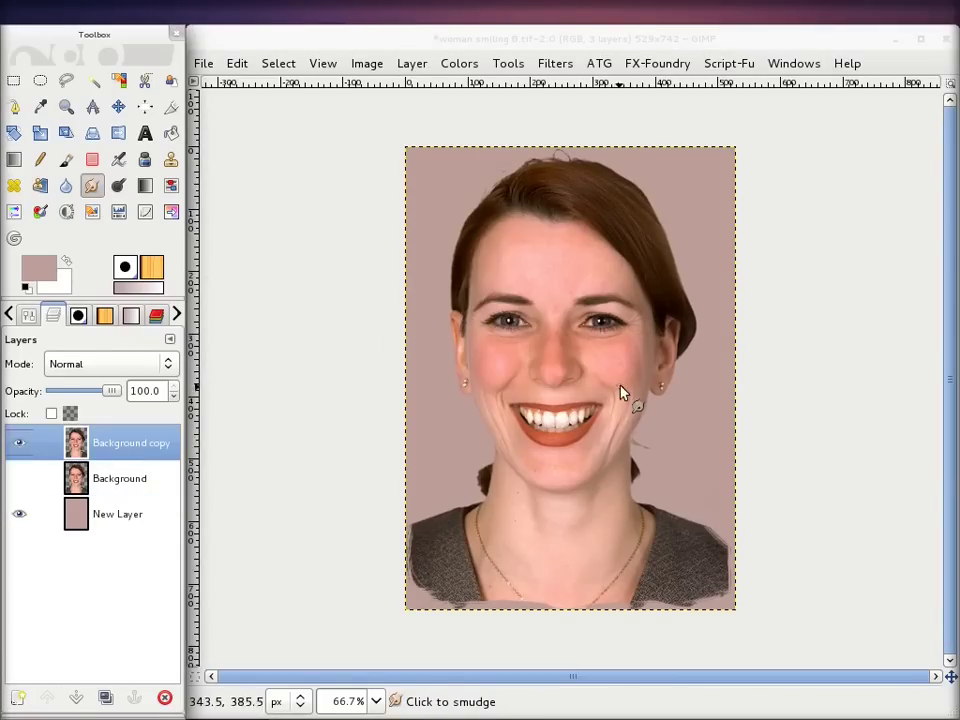
scroll(621, 392, "up", 2)
scroll(625, 415, "up", 5)
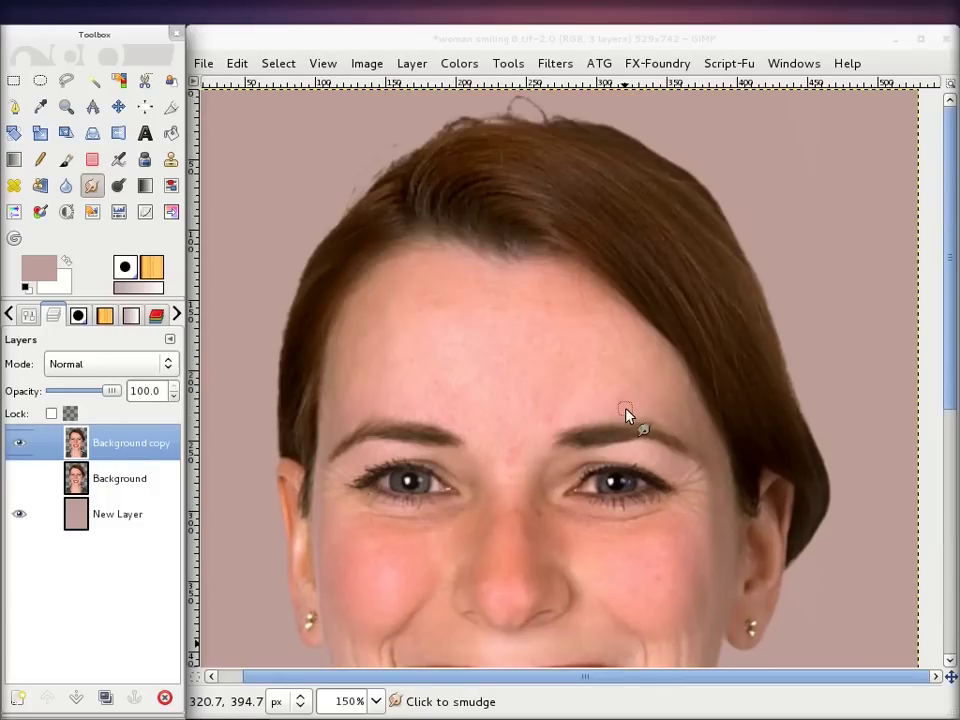
scroll(561, 392, "up", 2)
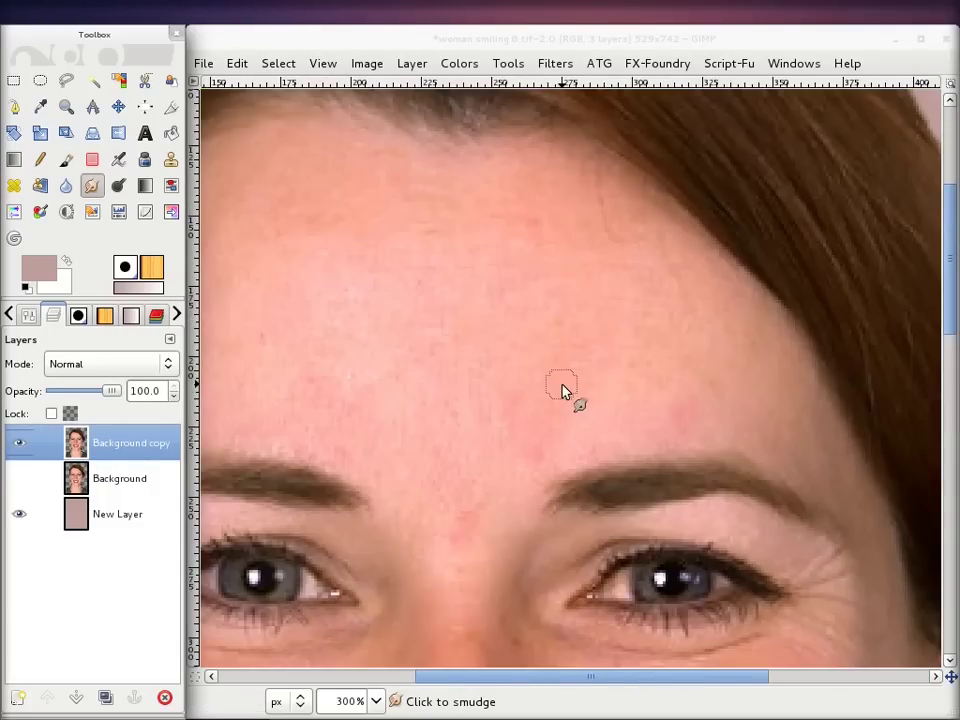
scroll(561, 390, "down", 2)
scroll(563, 390, "down", 2)
left_click(367, 63)
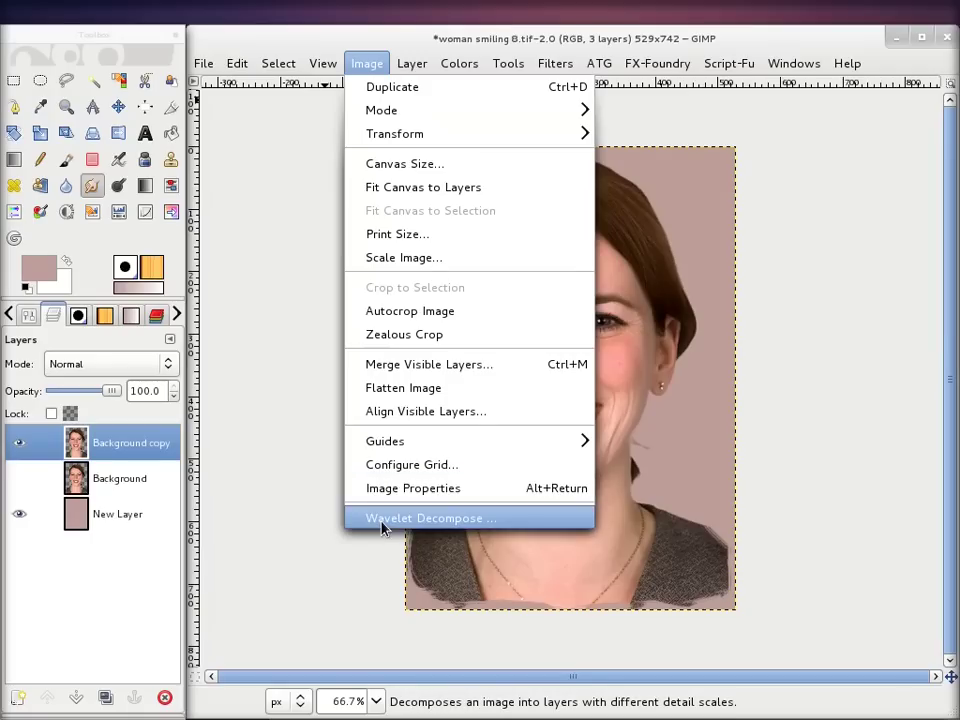
- Run Wavelet Decompose with default scales and bring up the new decomposed image
left_click(382, 518)
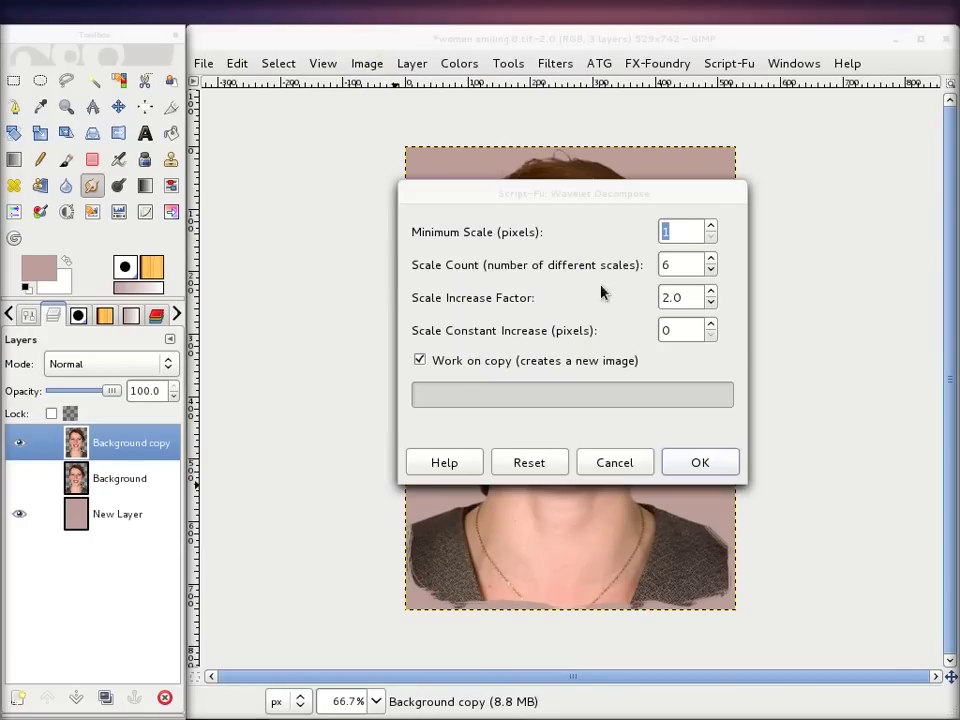
left_click(720, 465)
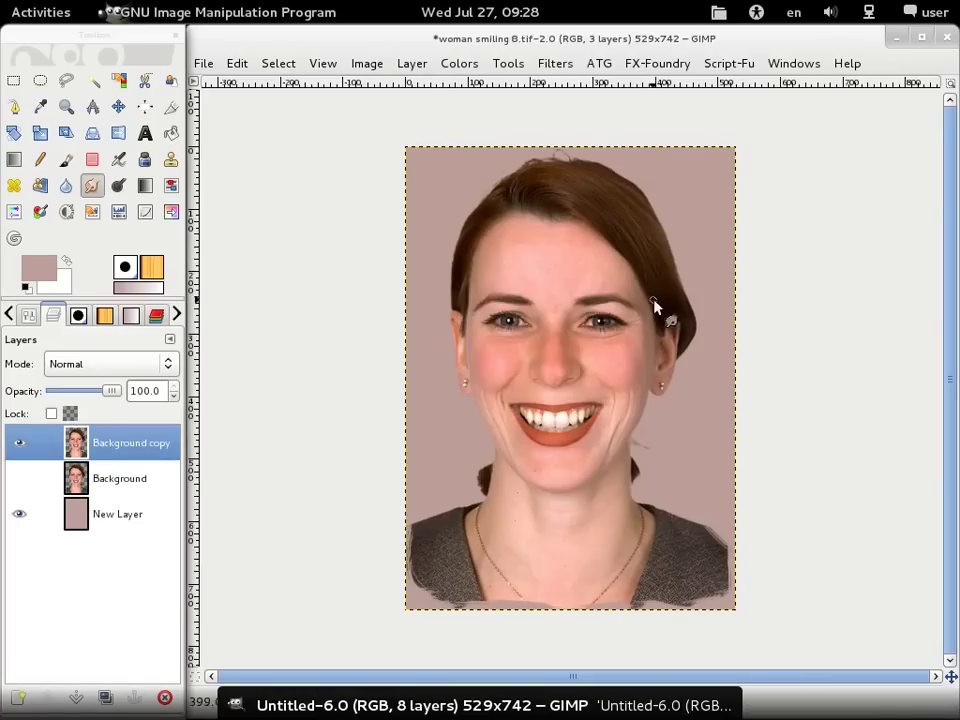
left_click(452, 711)
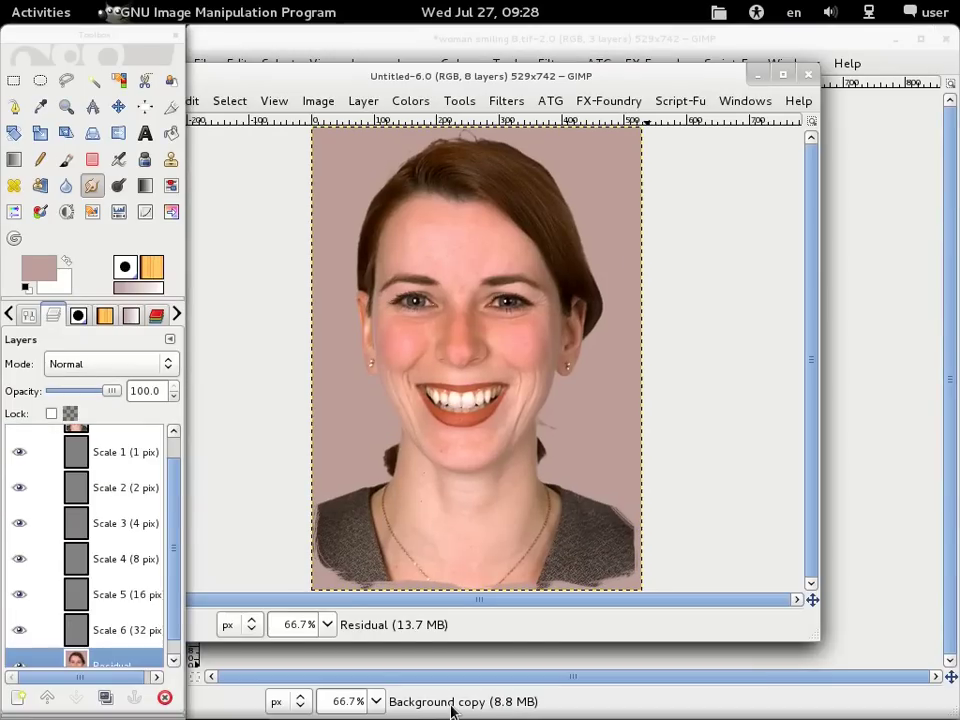
- Browse the Scale 1 and Residual layers, then show only the Scale 1 (1 pix) layer
scroll(141, 508, "up", 1)
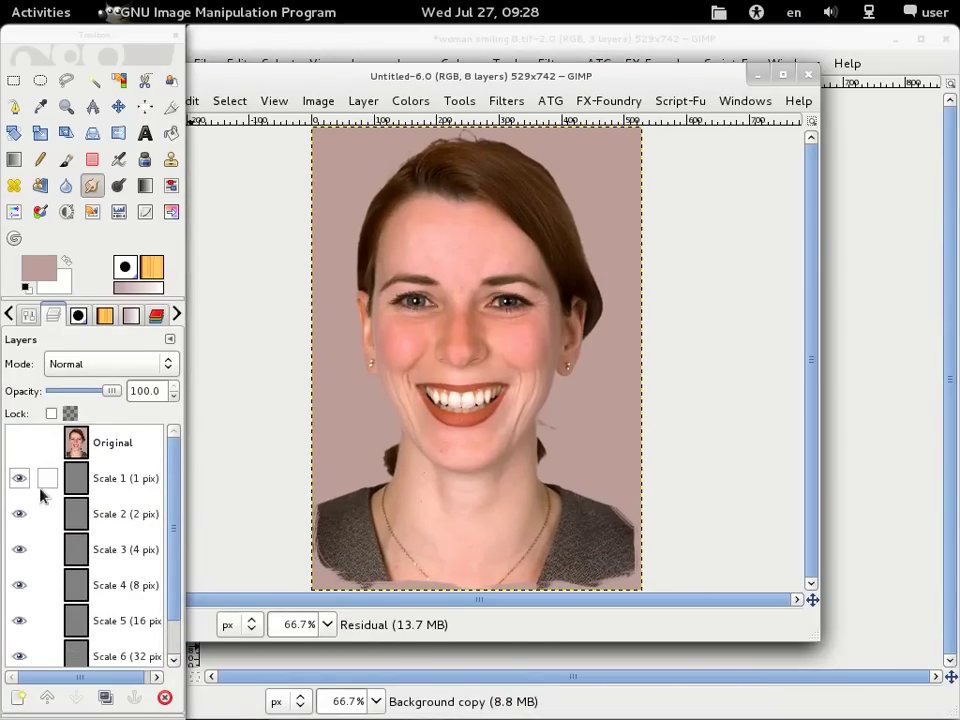
left_click_drag(171, 503, 175, 544)
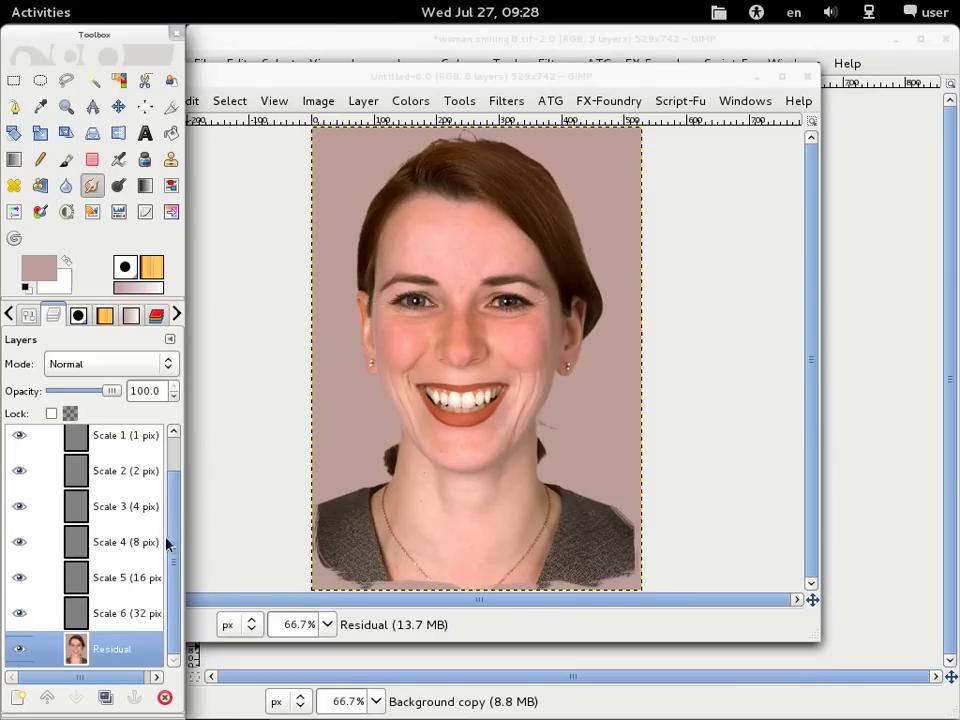
left_click(120, 437)
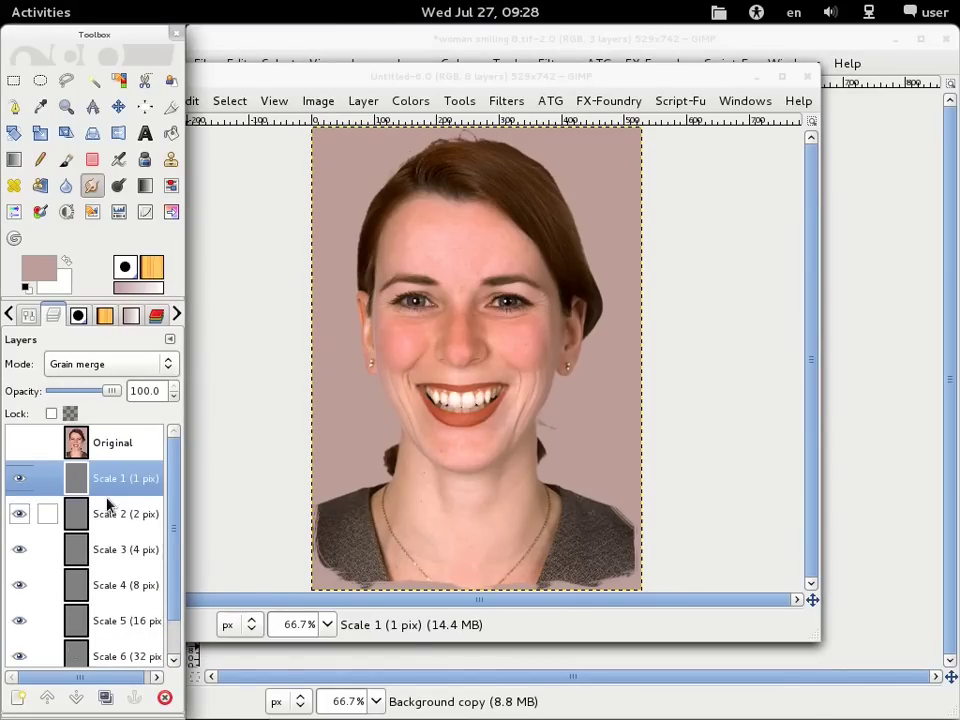
scroll(108, 560, "down", 2)
left_click(110, 651)
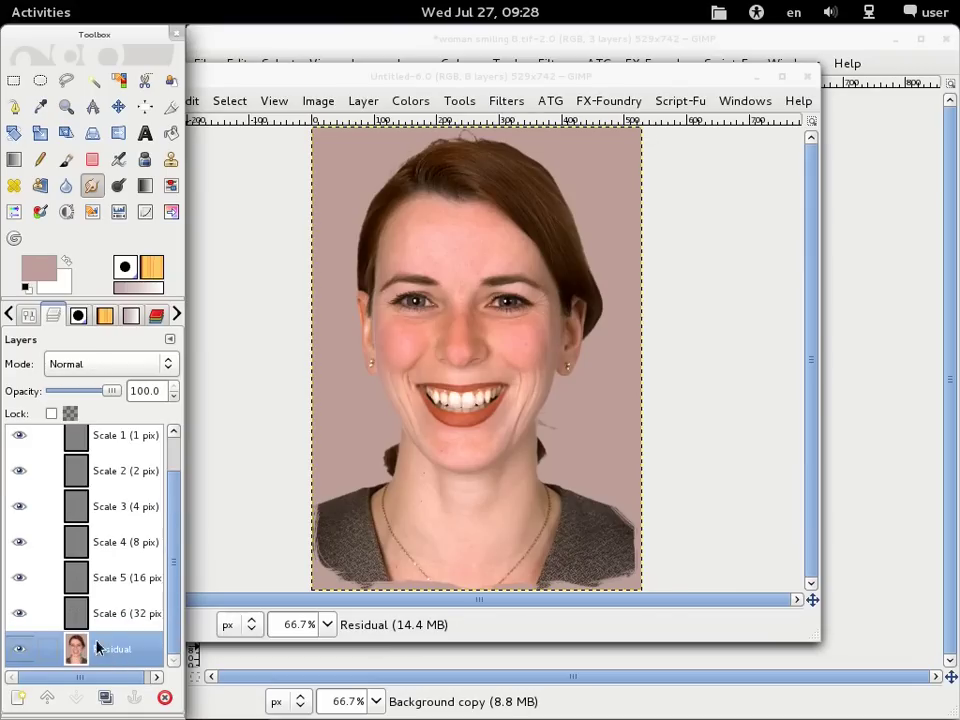
scroll(110, 520, "up", 1)
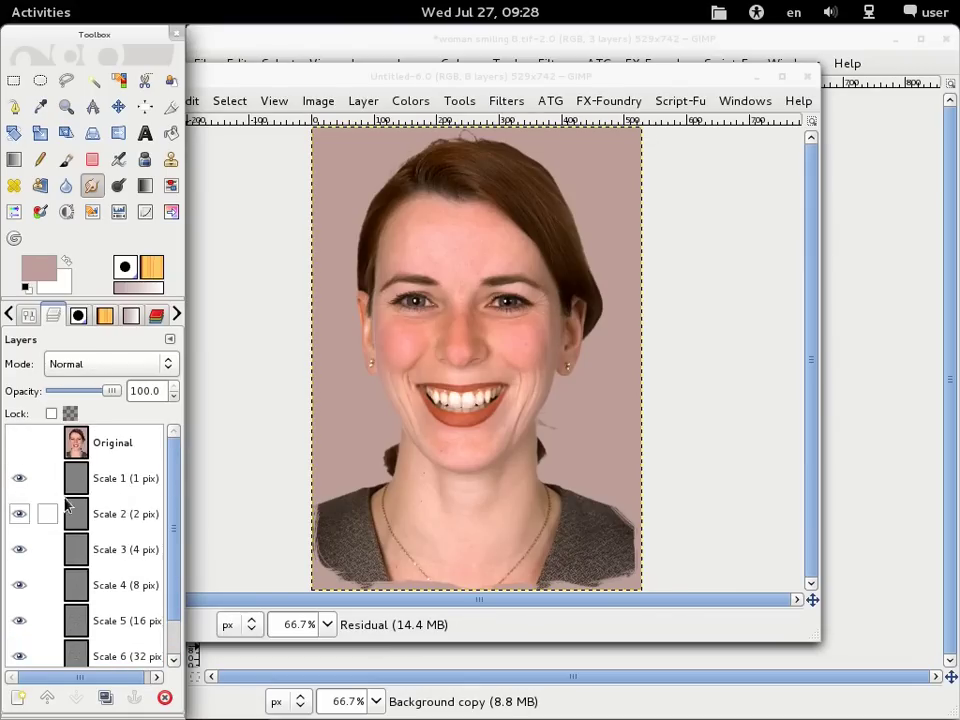
scroll(75, 540, "down", 1)
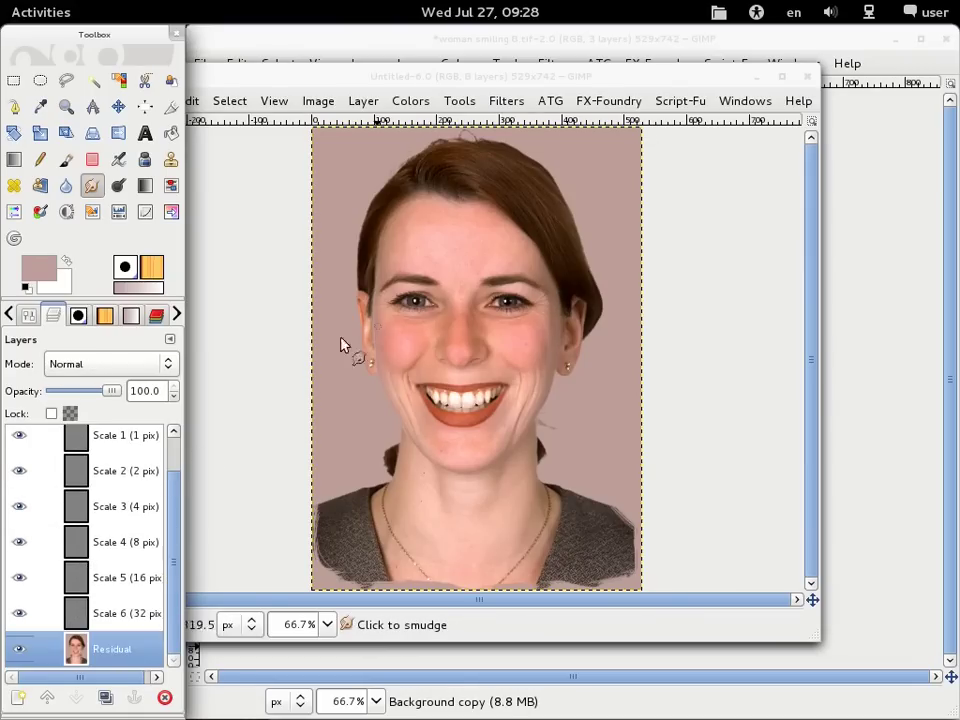
scroll(40, 480, "up", 1)
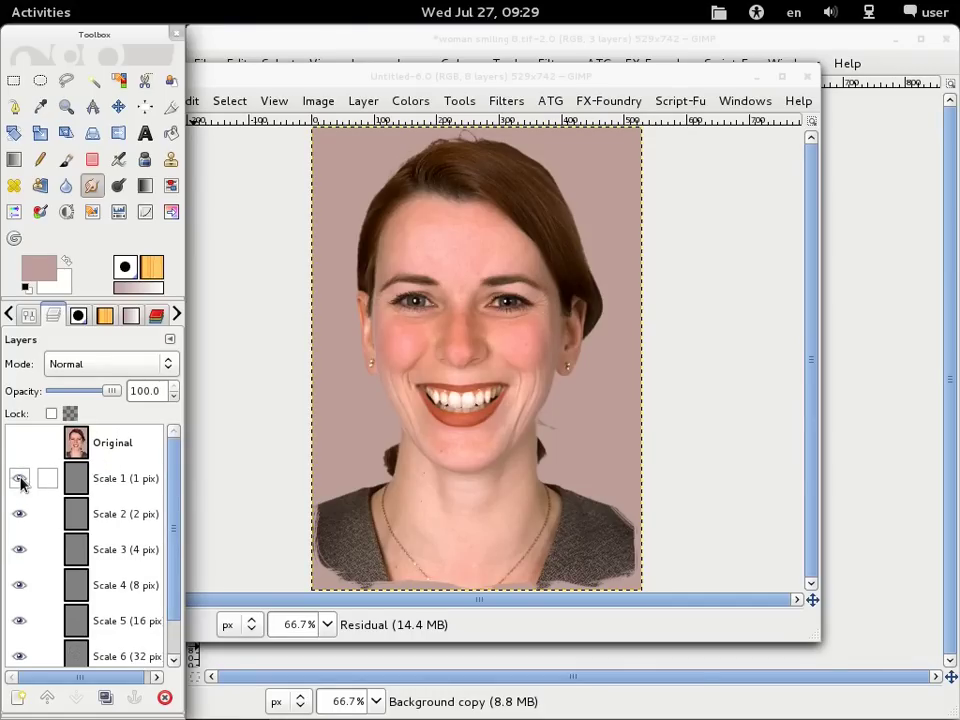
left_click(20, 480, "shift")
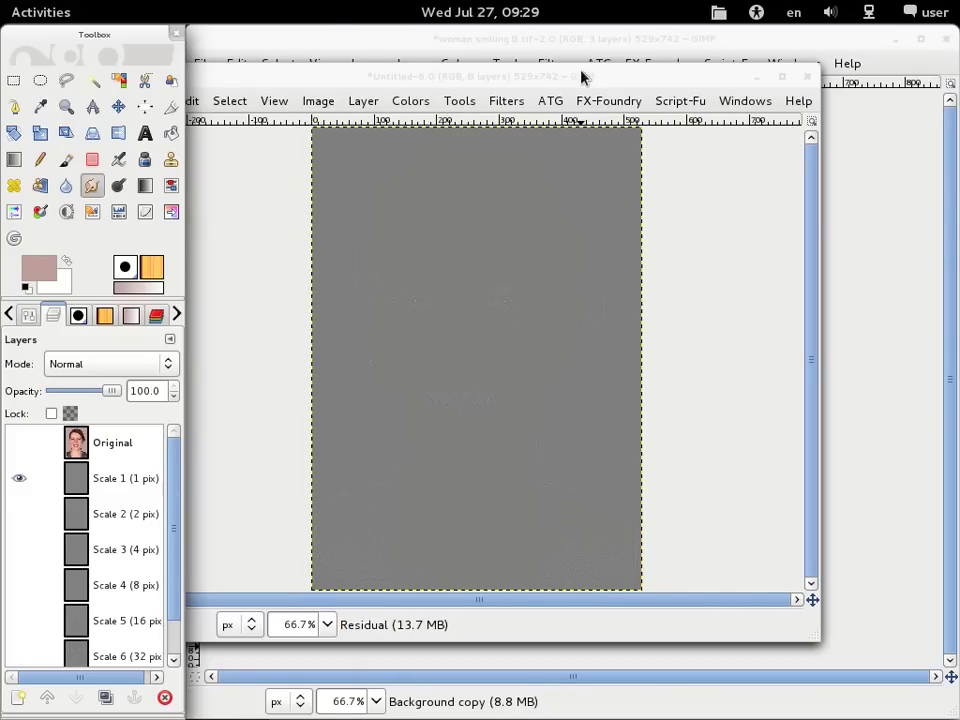
- Enlarge the decomposed image's window and zoom the view to 200%
left_click_drag(581, 77, 643, 47)
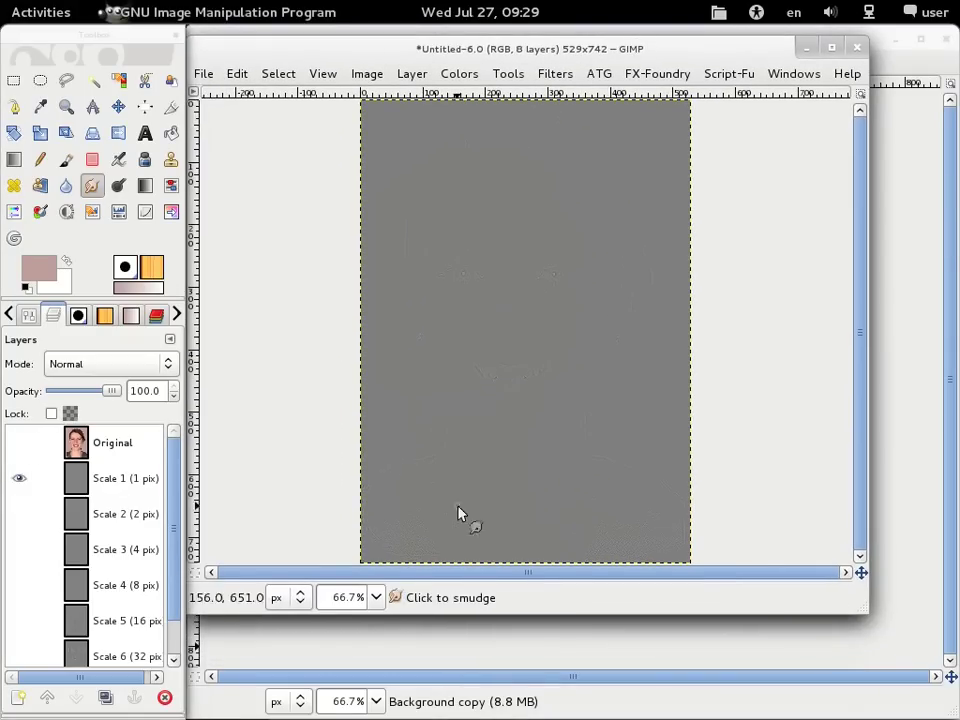
left_click_drag(866, 610, 955, 715)
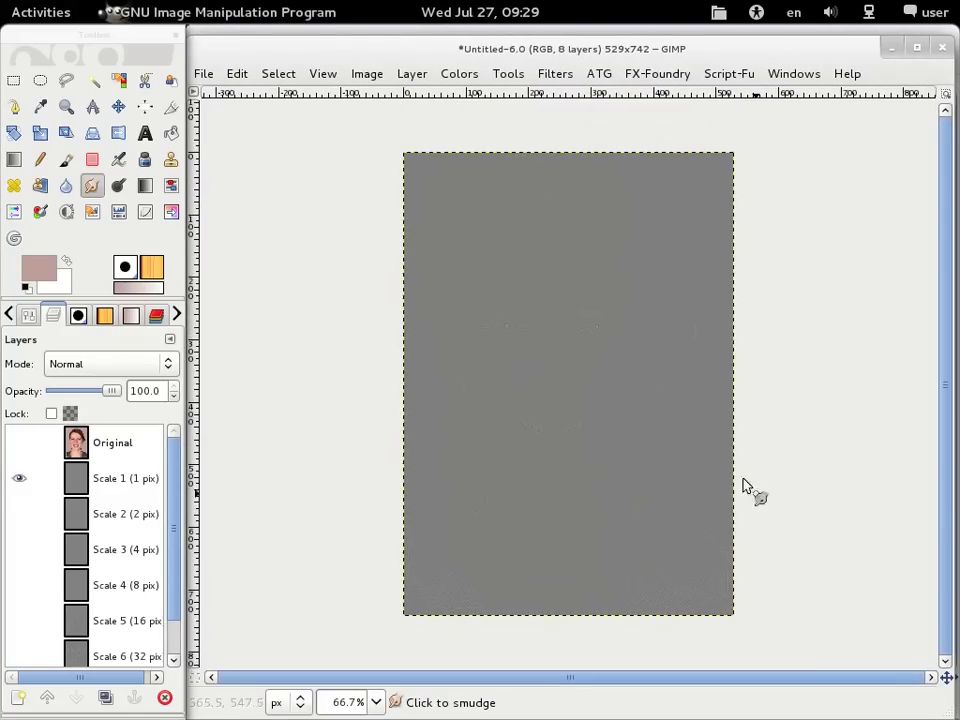
key("1")
key("2")
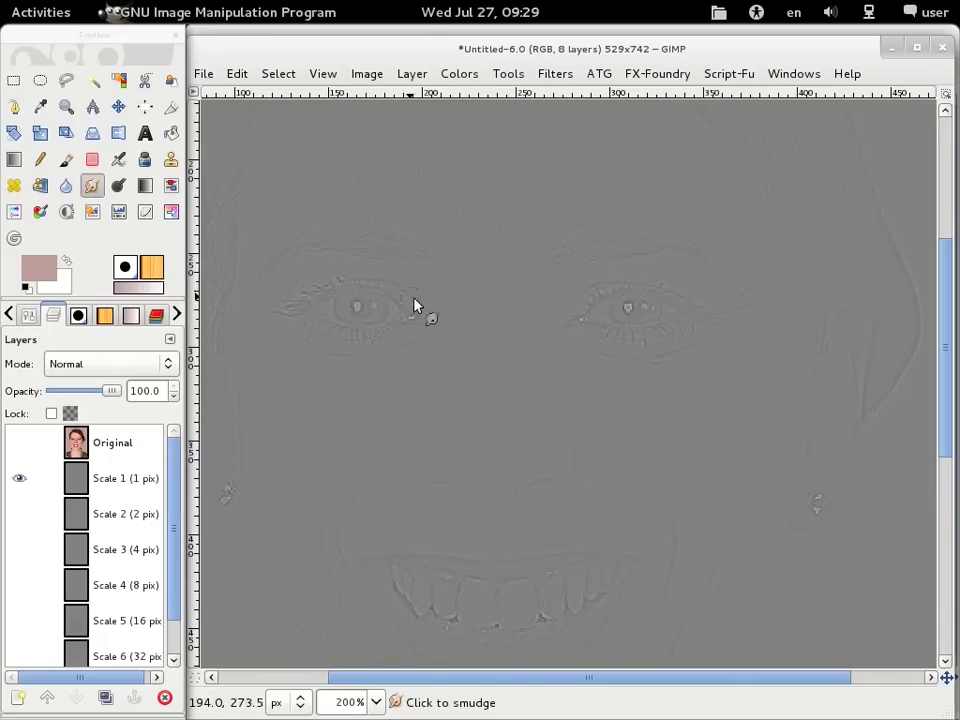
scroll(806, 435, "up", 5)
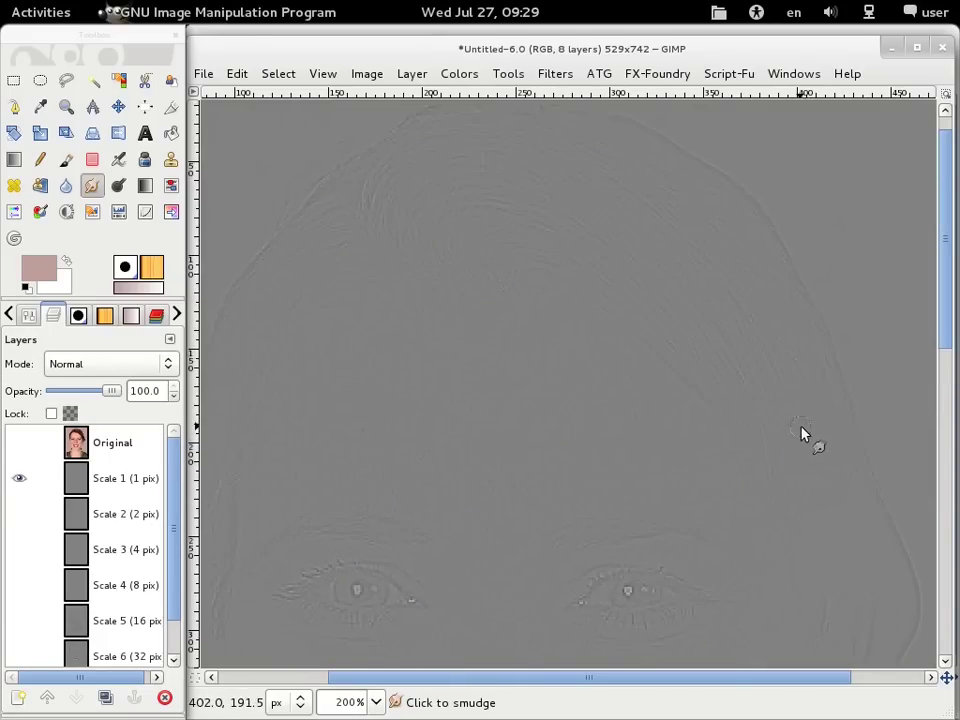
scroll(806, 435, "down", 6)
- View Scale 2, Scale 3, the Residual and Scale 6 layers each on their own
left_click(19, 514, "shift")
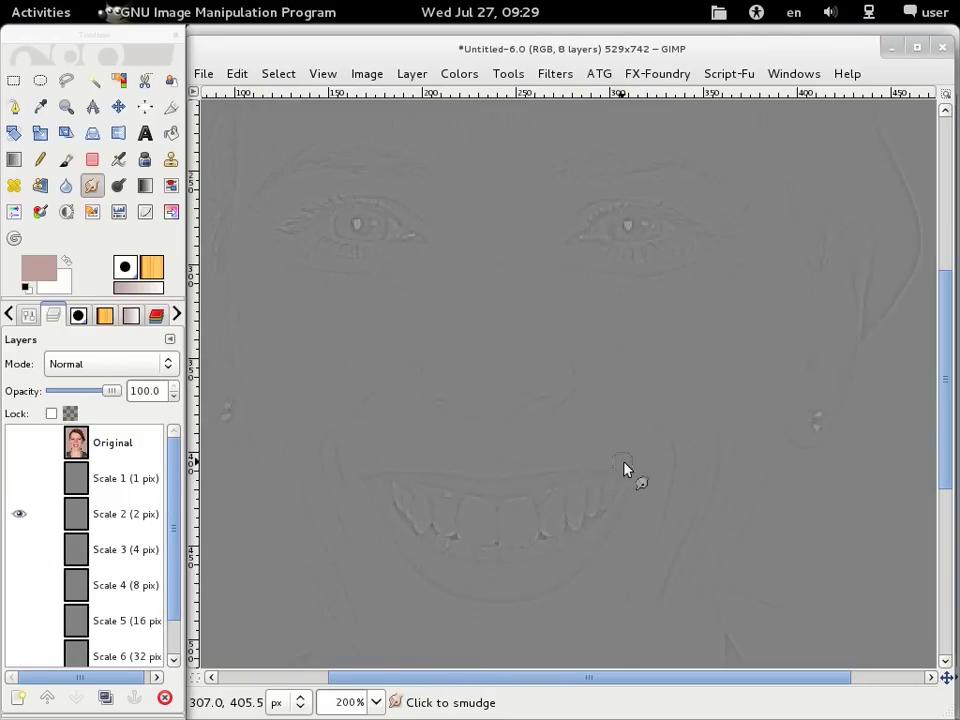
scroll(686, 439, "down", 5)
left_click(19, 550, "shift")
scroll(572, 364, "down", 3)
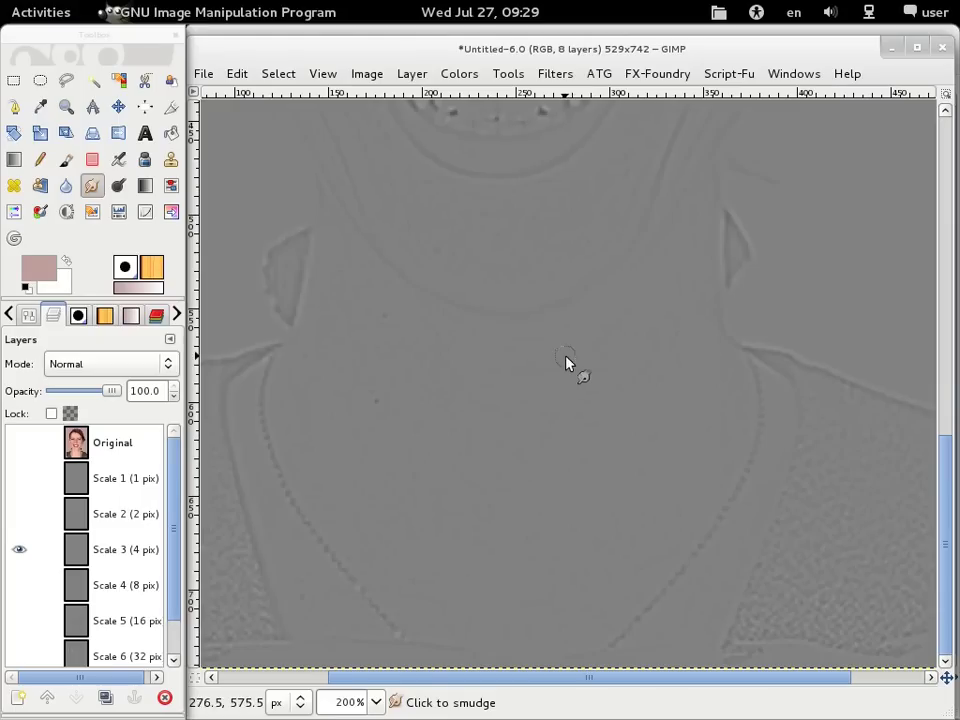
scroll(55, 540, "down", 1)
left_click(19, 649, "shift")
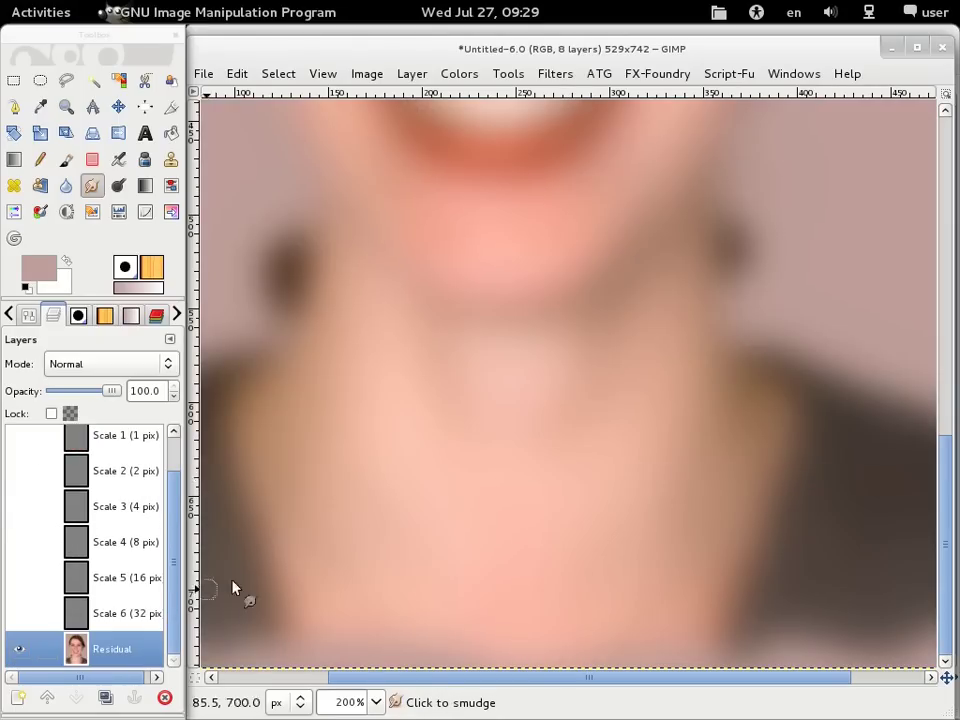
scroll(583, 418, "up", 5)
scroll(583, 418, "up", 5)
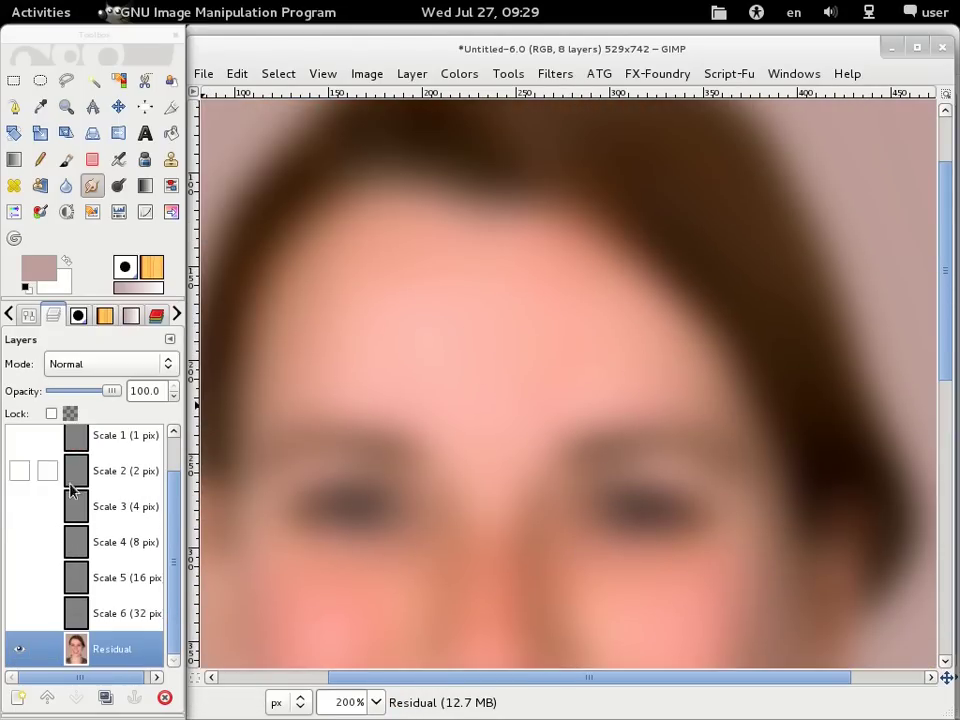
left_click(19, 613, "shift")
scroll(589, 386, "down", 6)
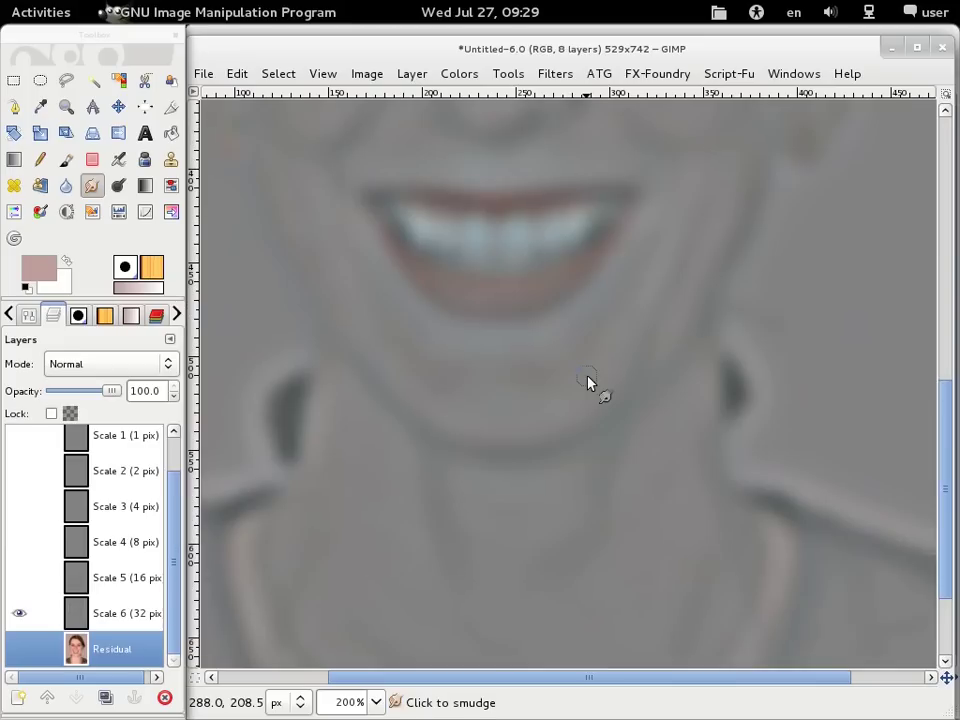
scroll(589, 386, "up", 3)
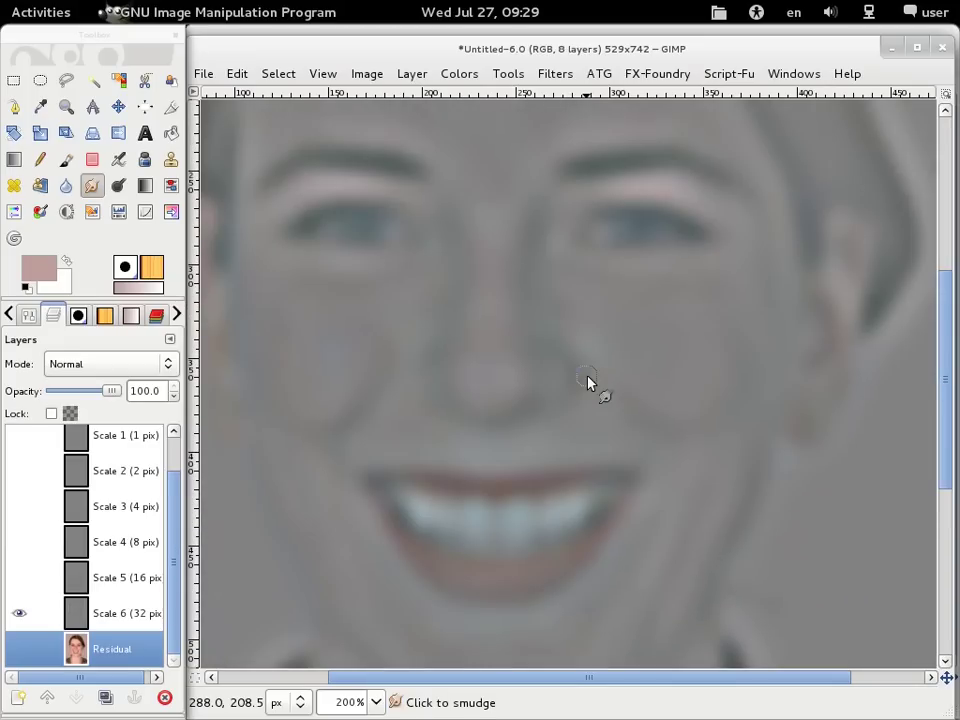
- Step down from Scale 5 through Scale 1, ending with only Scale 1 (1 pix) visible
left_click(19, 577, "shift")
left_click(18, 545, "shift")
left_click(19, 512, "shift")
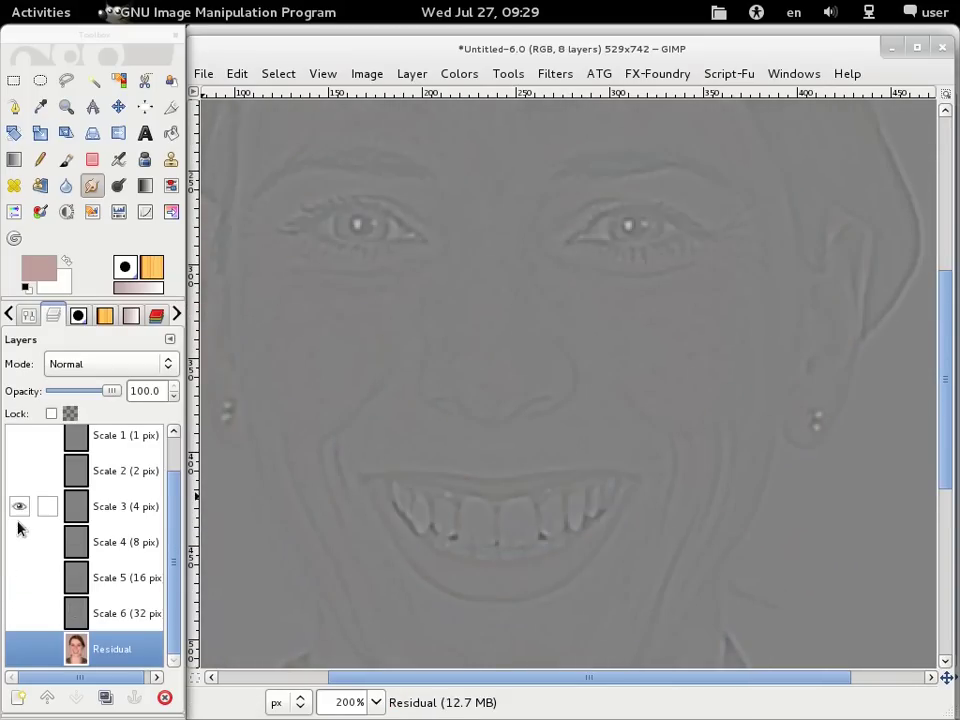
left_click(19, 476, "shift")
left_click(19, 437, "shift")
left_click(19, 470, "shift")
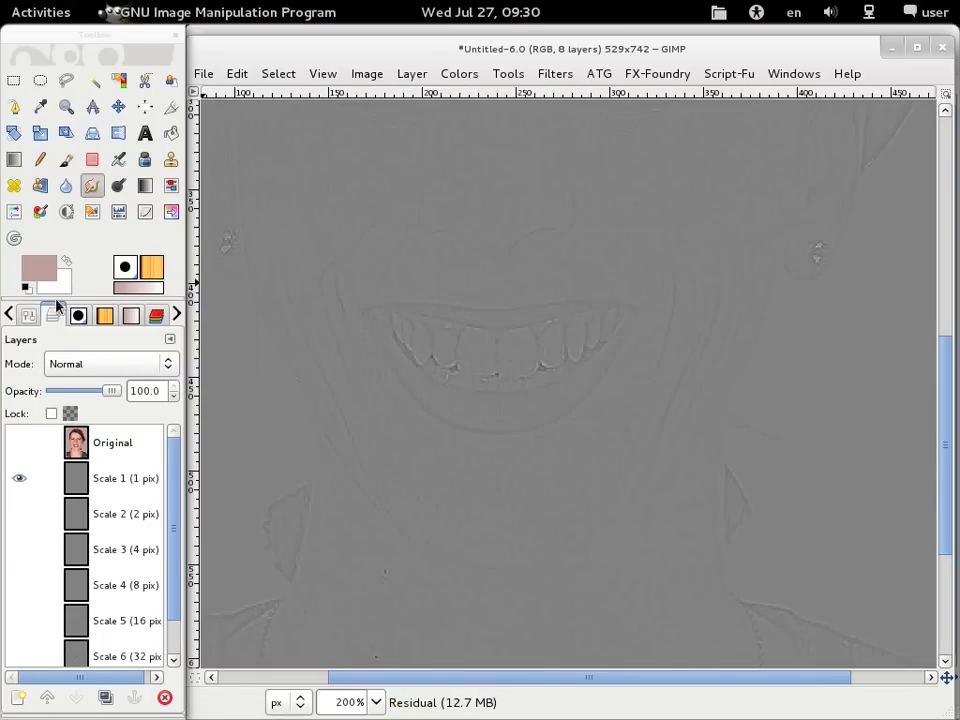
- Pick grey 808080 from recent colours as foreground, confirming RGB reads 128/128/128
left_click(42, 272)
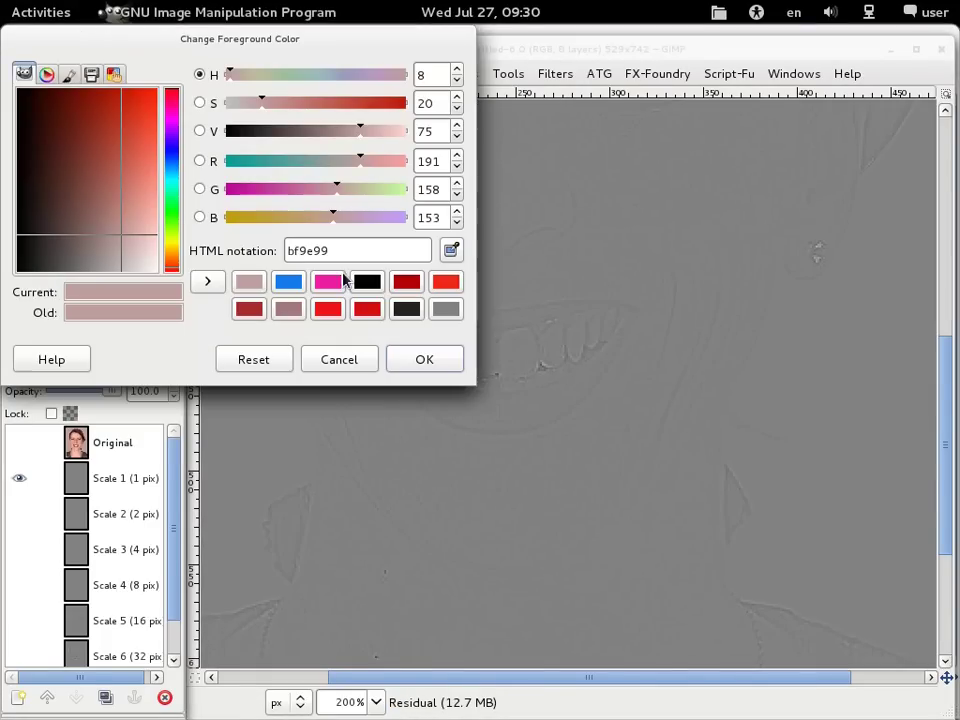
left_click(445, 309)
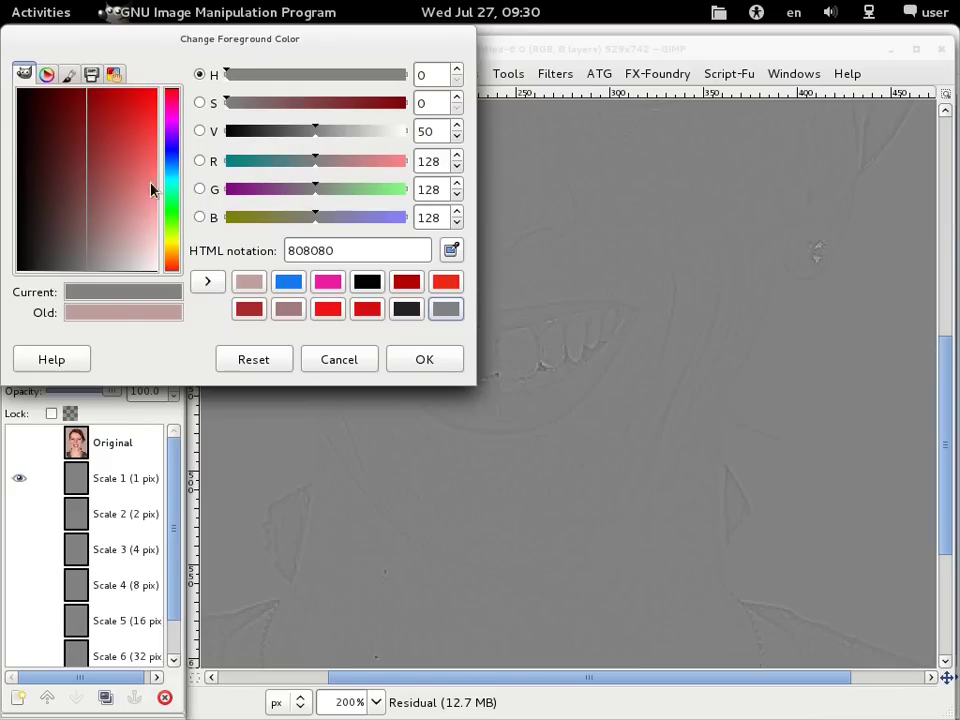
left_click_drag(446, 160, 368, 165)
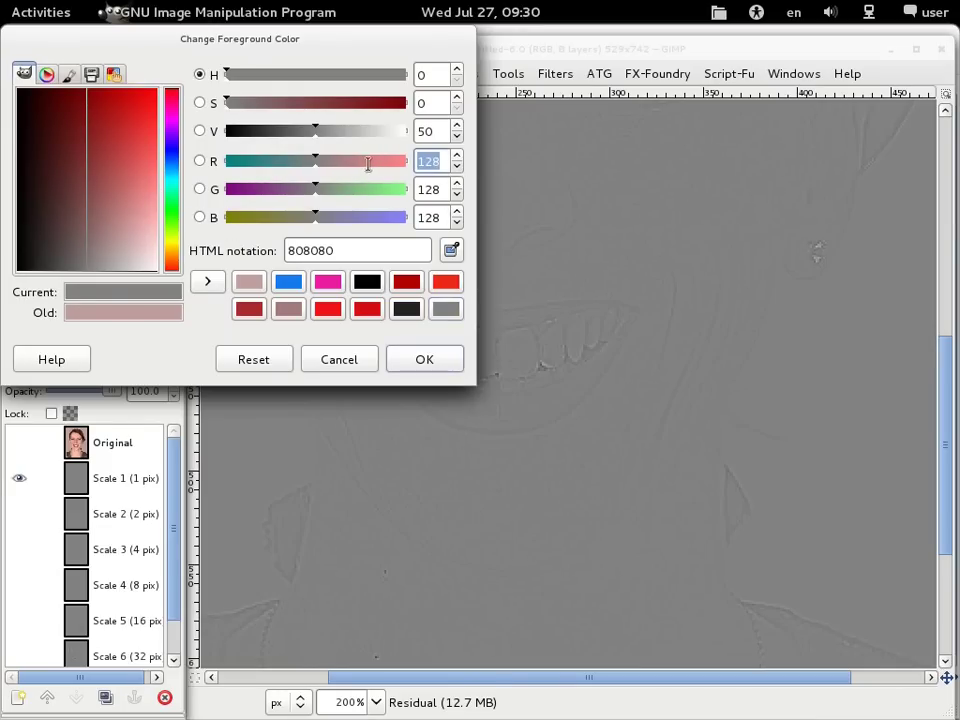
key("Tab")
key("Tab")
left_click(200, 161)
left_click(200, 189)
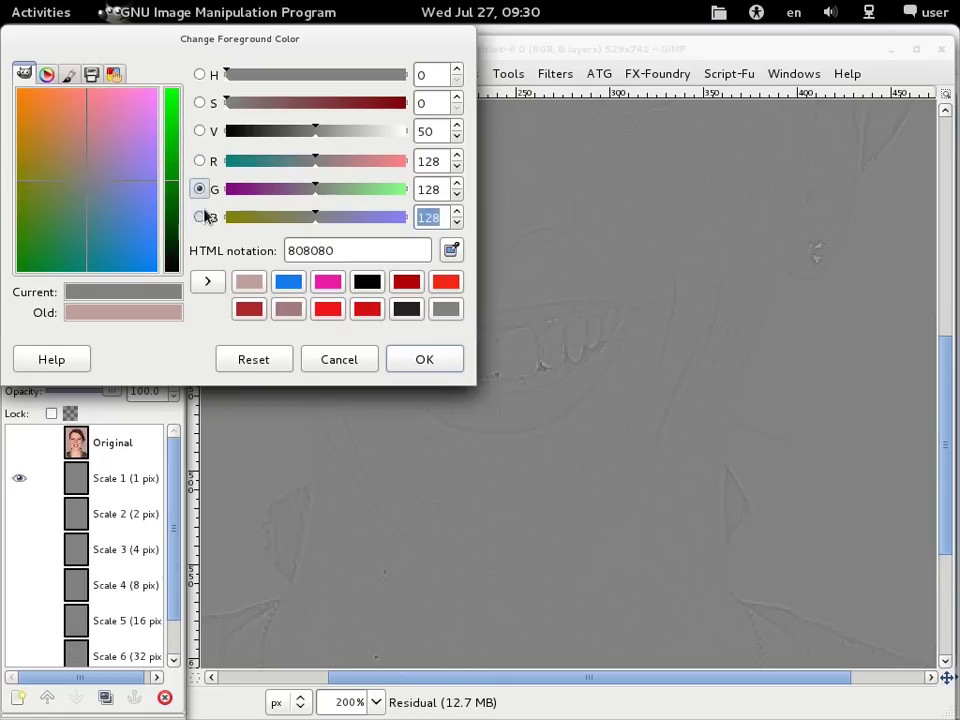
left_click(200, 217)
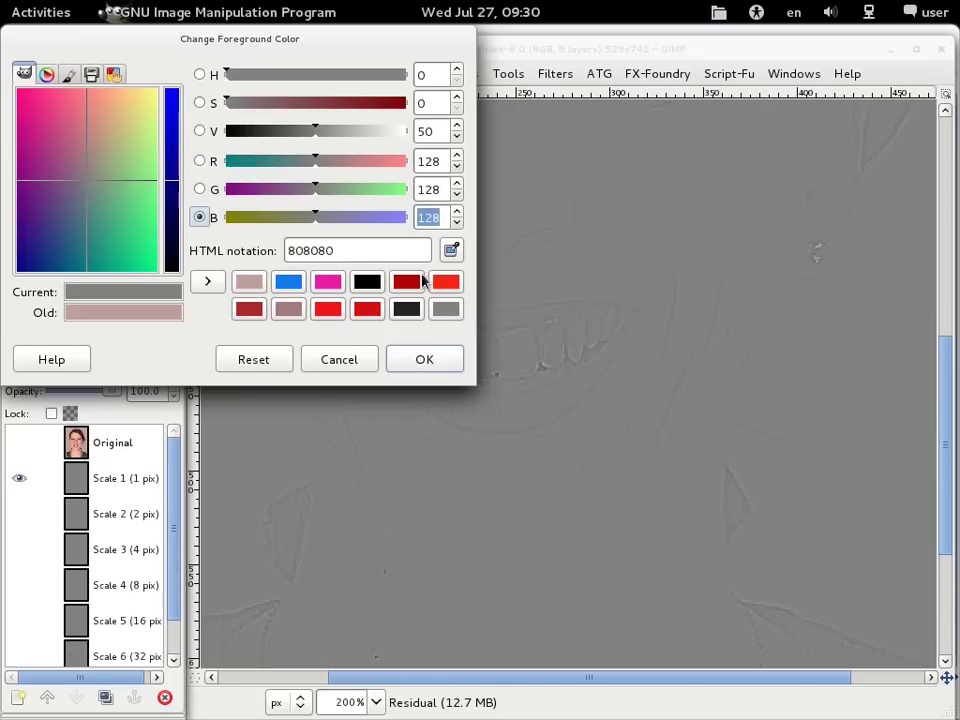
left_click(440, 310)
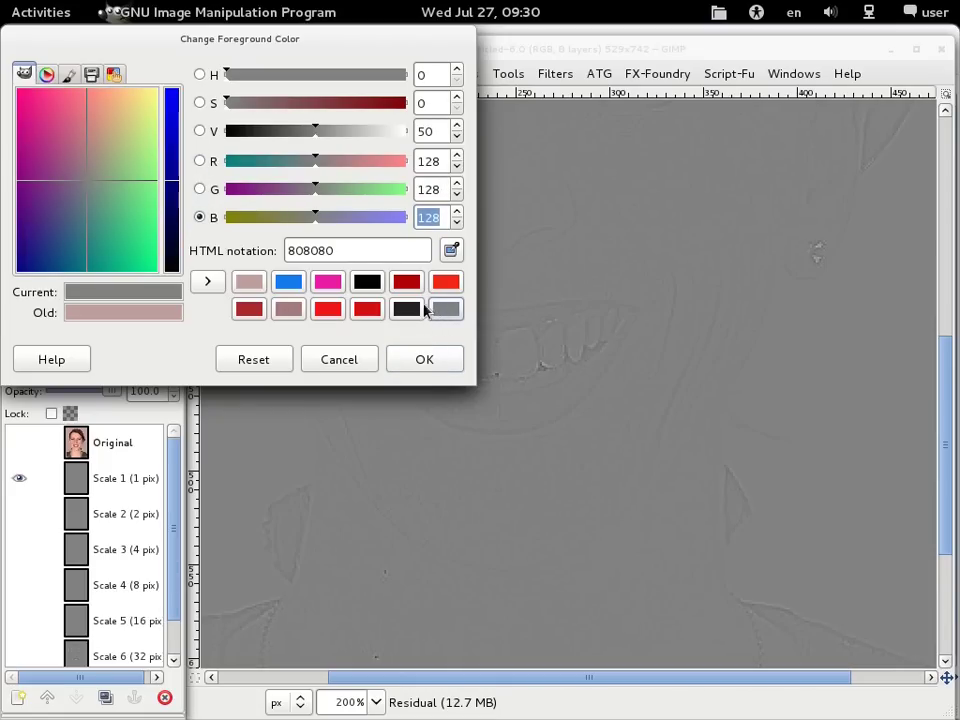
left_click(431, 368)
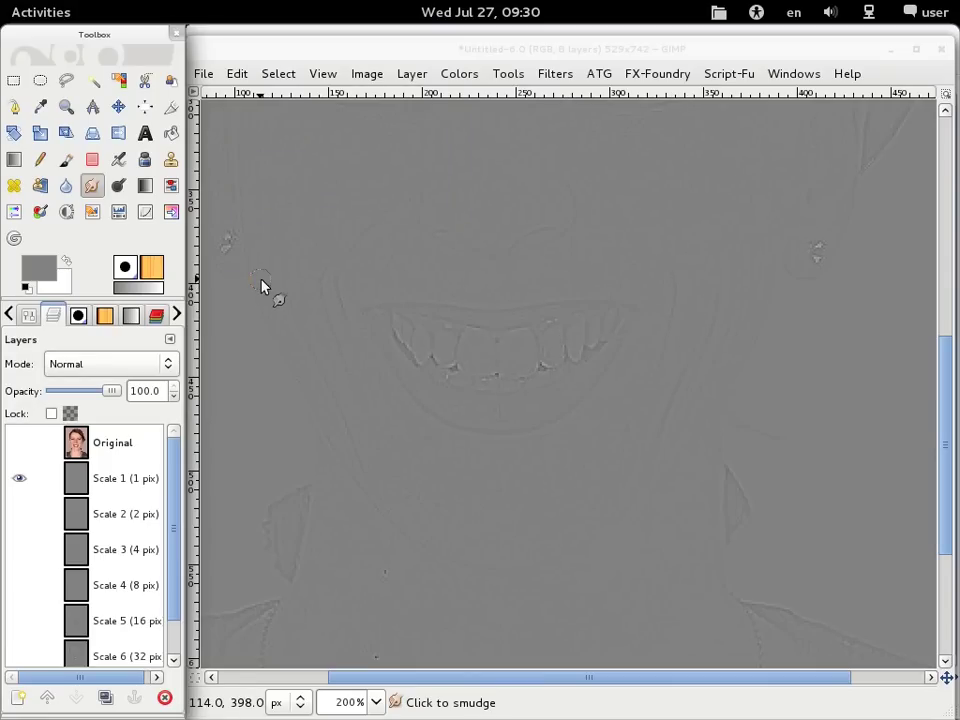
- Choose the smaller Circle Fuzzy (11) brush in the Paintbrush options
key("d")
left_click(66, 162)
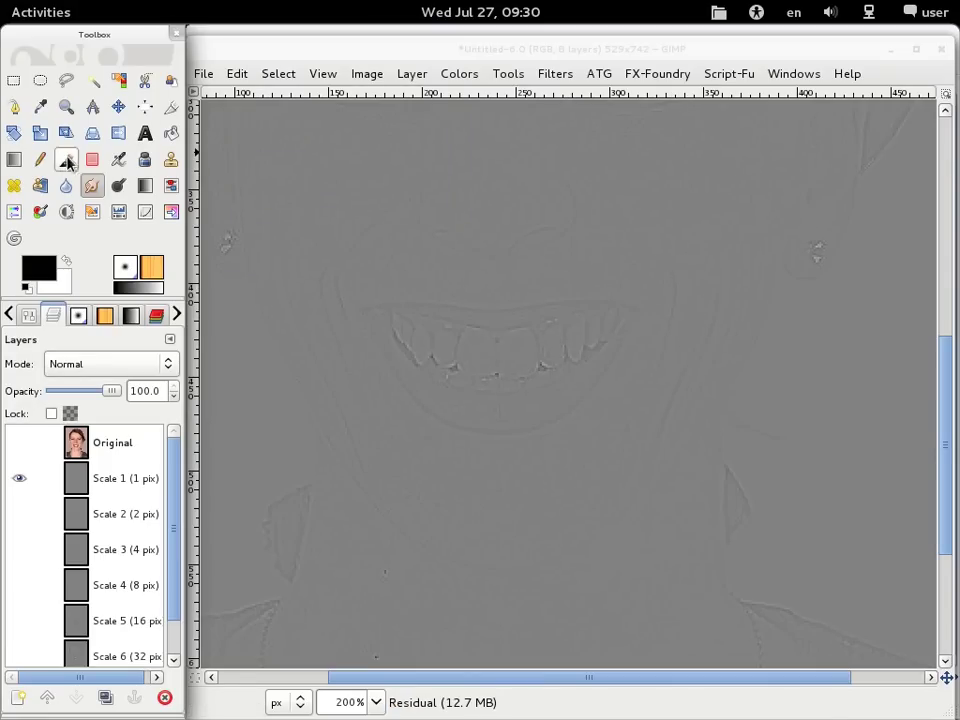
double_click(66, 165)
left_click(59, 421)
left_click(60, 421)
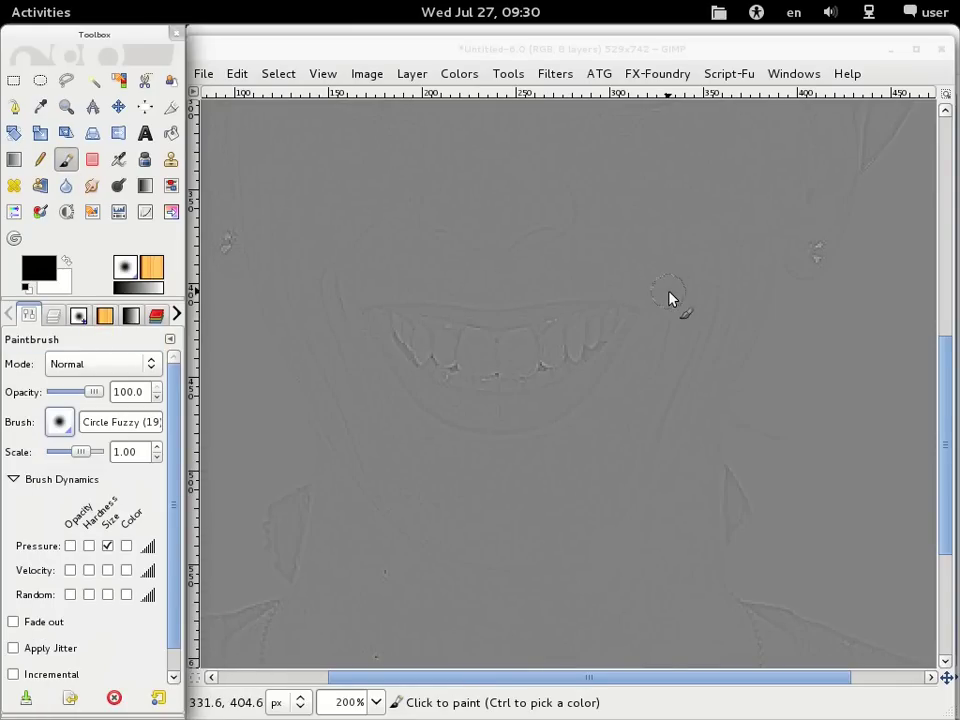
left_click(59, 423)
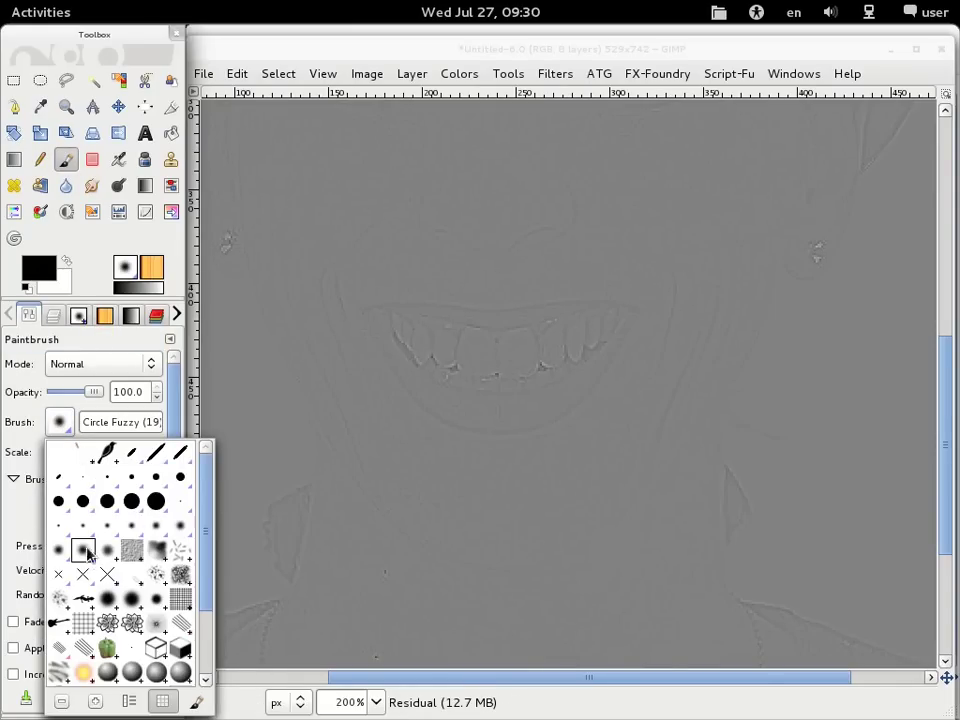
left_click(135, 530)
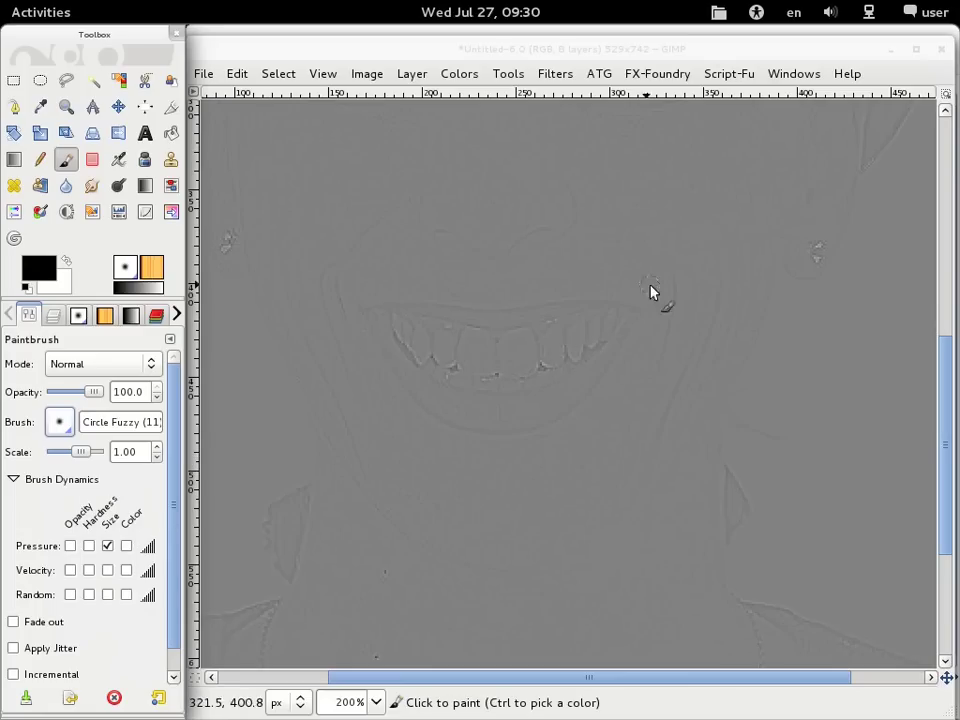
- Smudge the fine detail along the tooth edges on the Scale 1 (1 pix) layer
key("s")
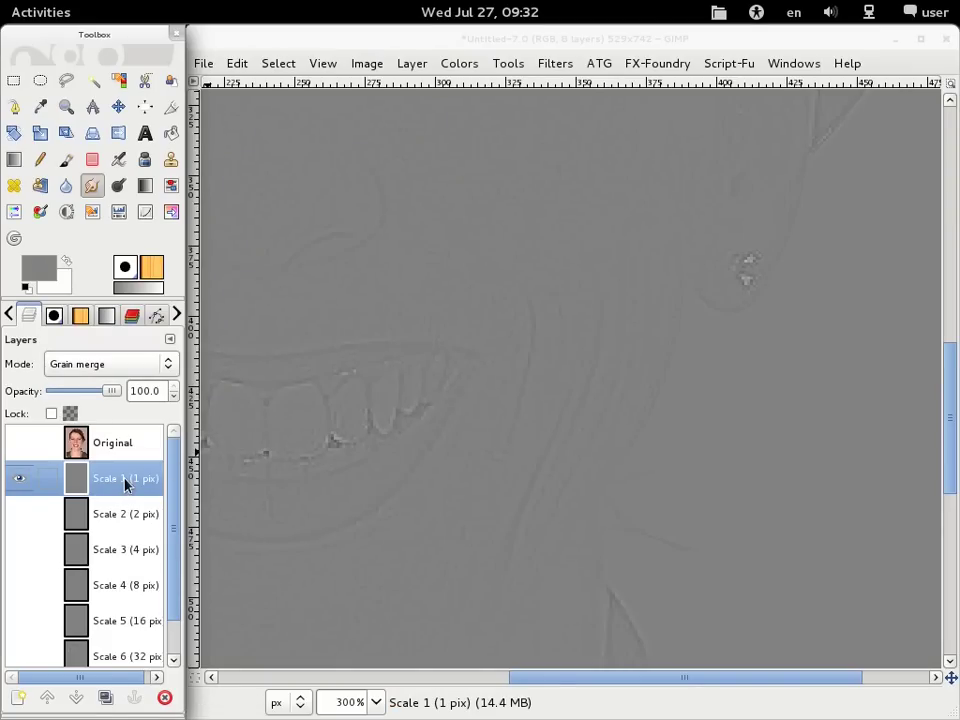
left_click_drag(472, 428, 510, 412)
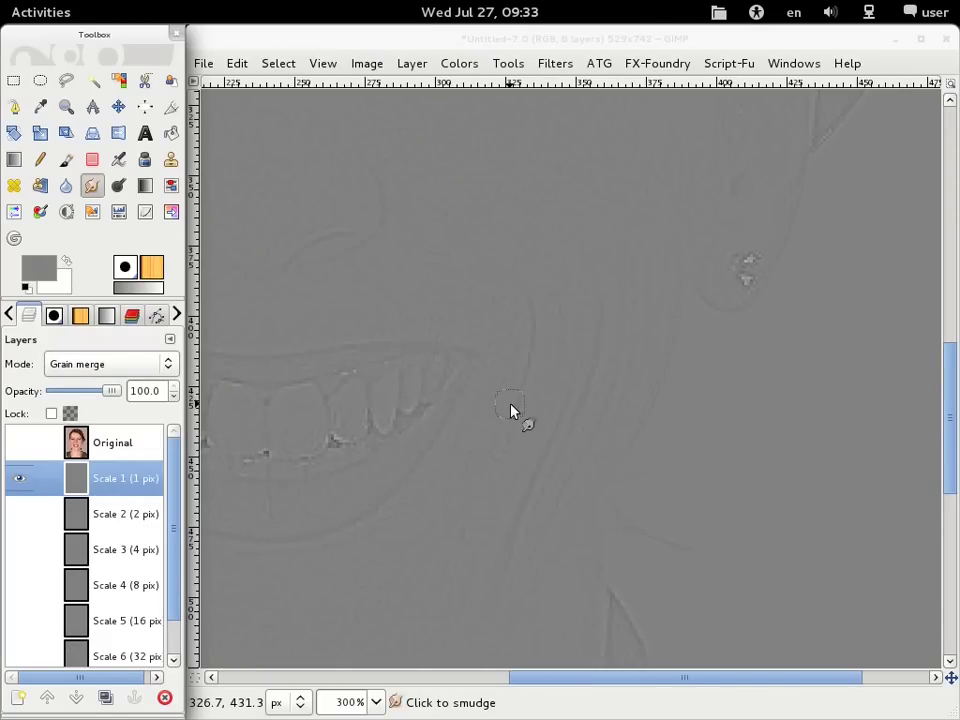
key("p")
key("d")
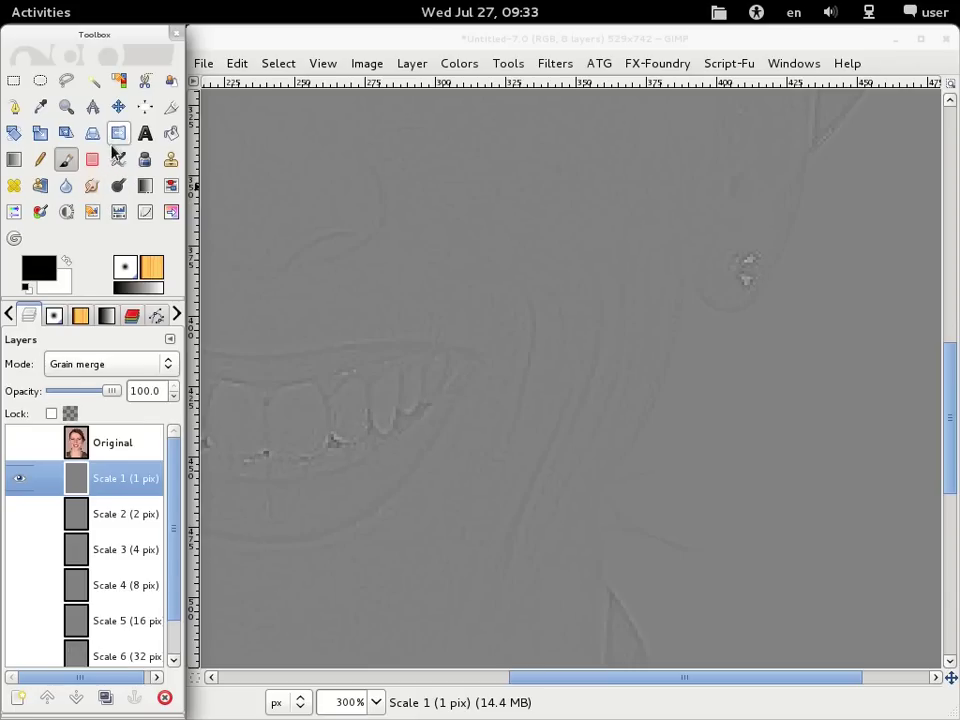
double_click(67, 161)
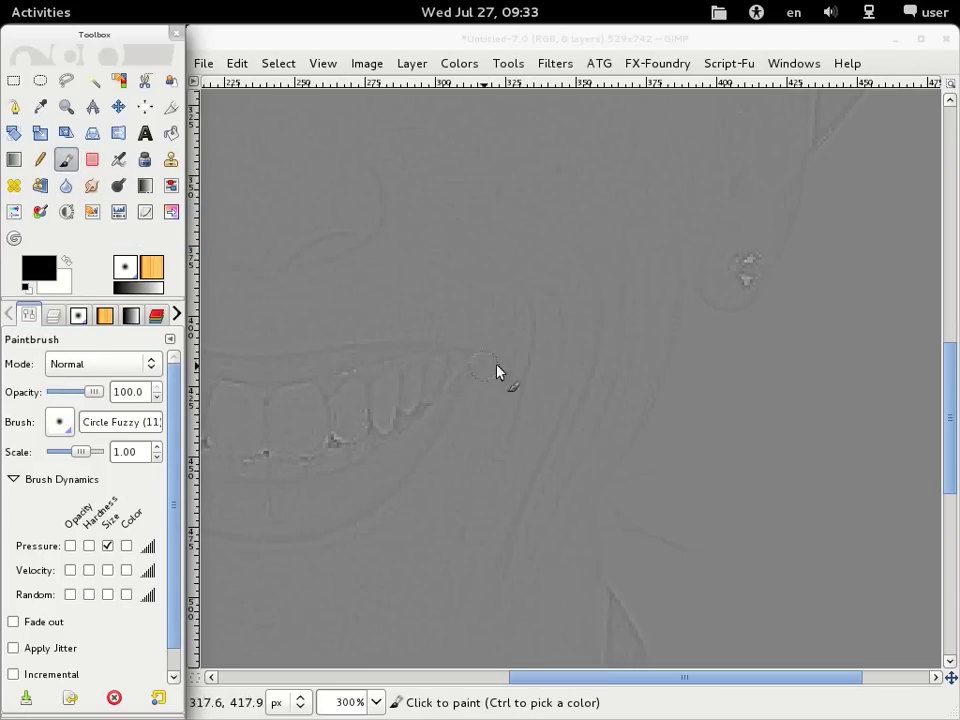
left_click(53, 316)
key("s")
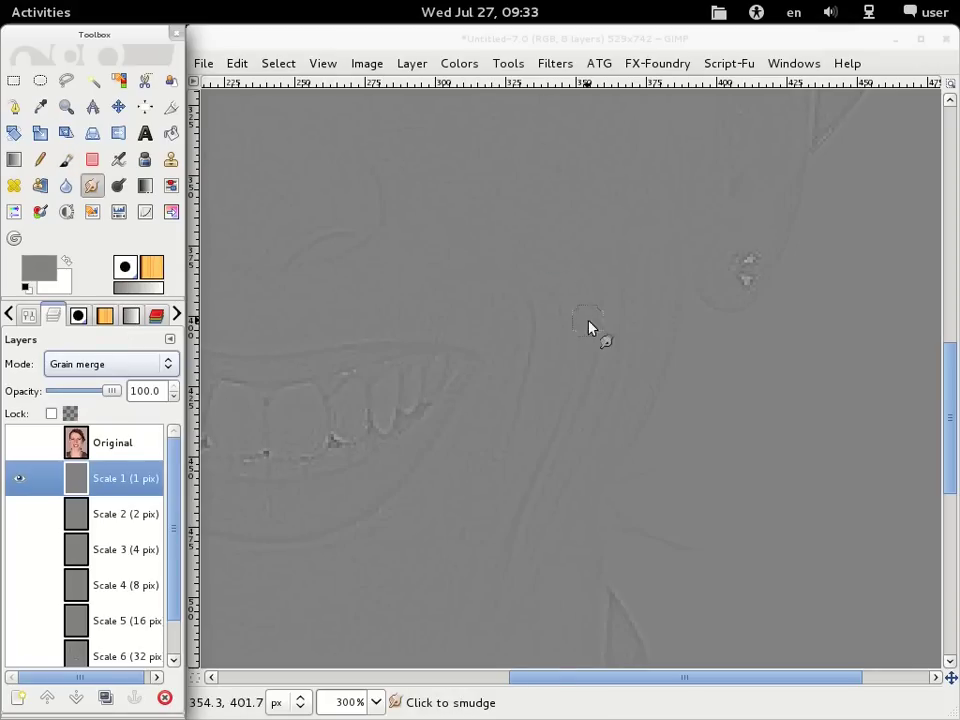
scroll(590, 328, "up", 1)
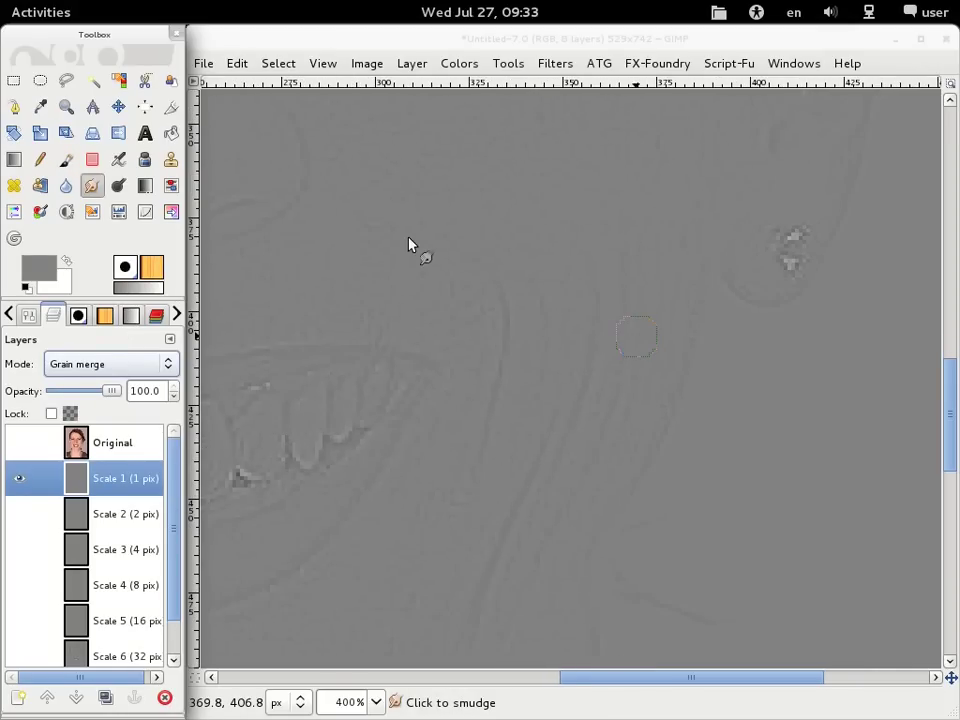
- Paint a black test stroke beside the mouth and undo it
key("d")
key("p")
left_click_drag(627, 292, 625, 305)
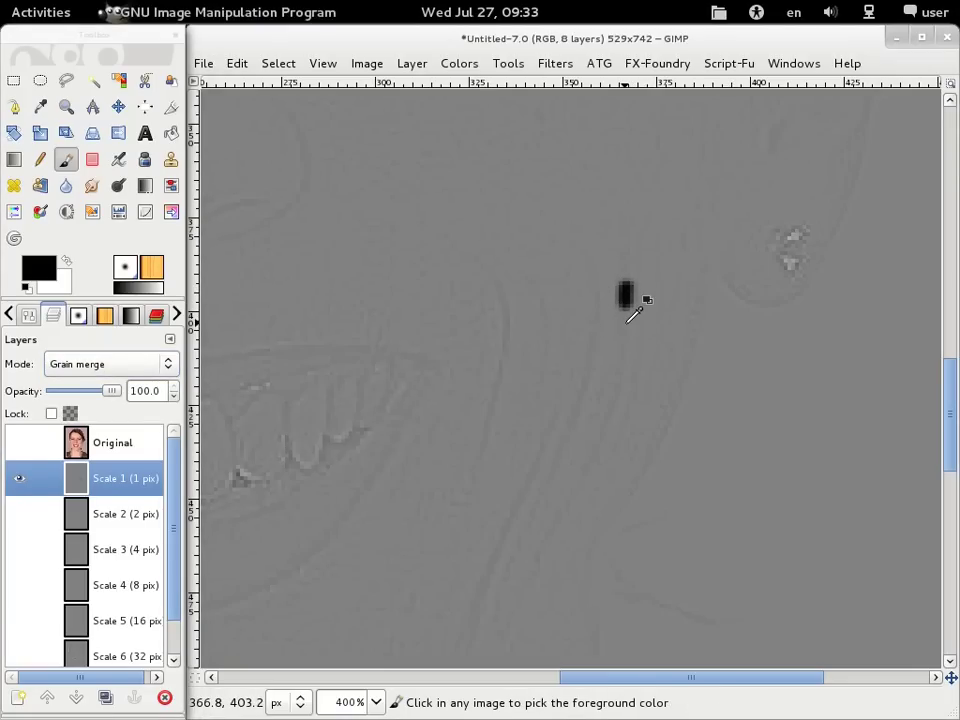
key("ctrl+z")
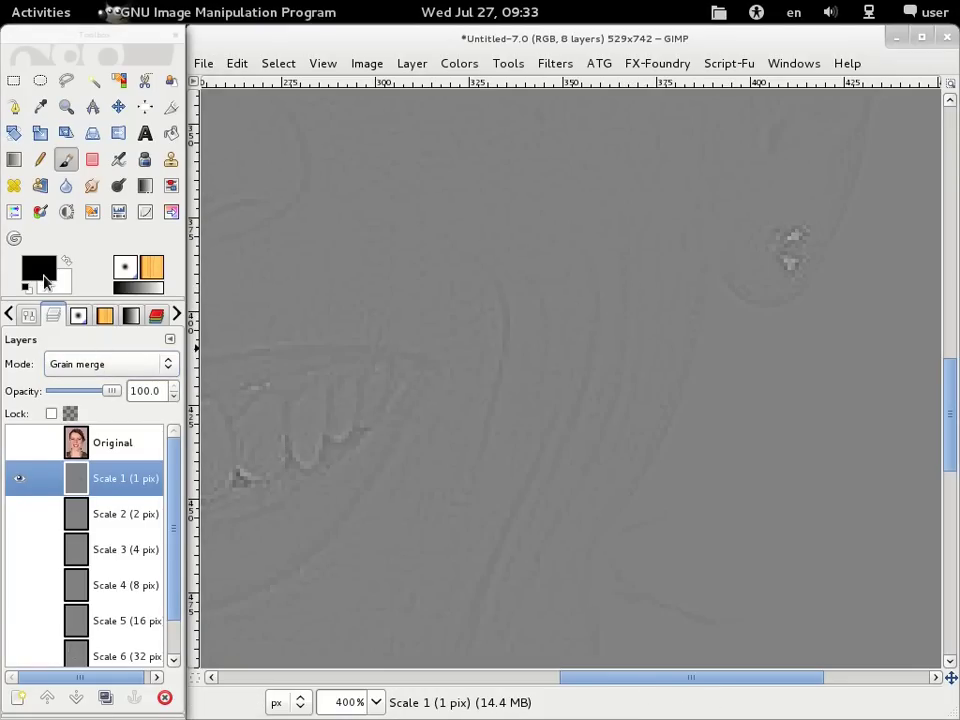
- Restore the foreground to grey 808080 and toggle between Smudge and Paintbrush
left_click(44, 281)
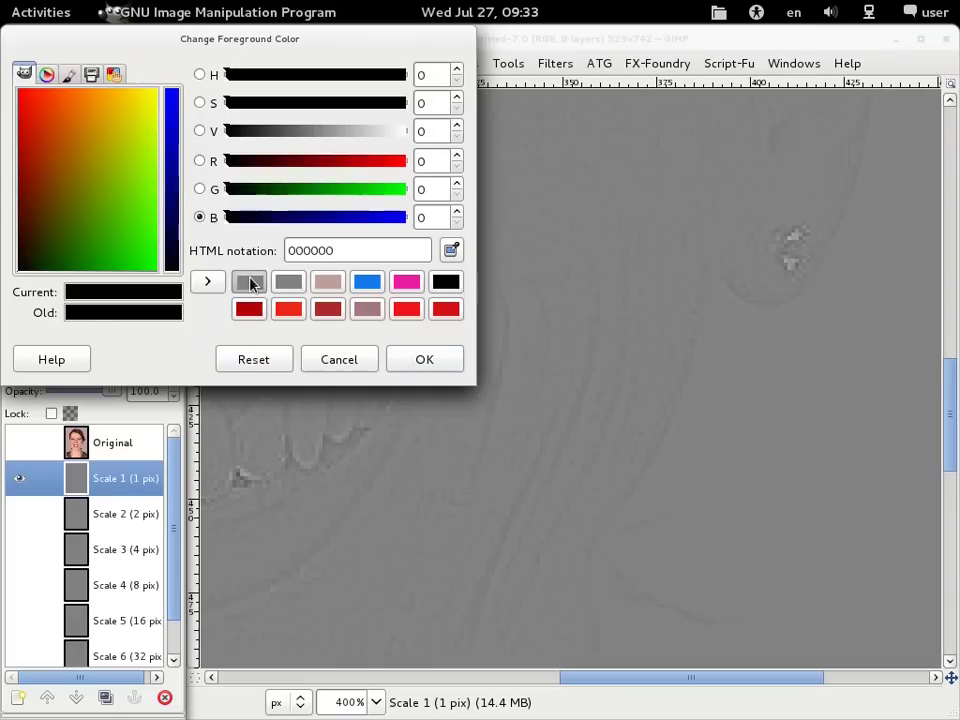
left_click(251, 284)
left_click(435, 362)
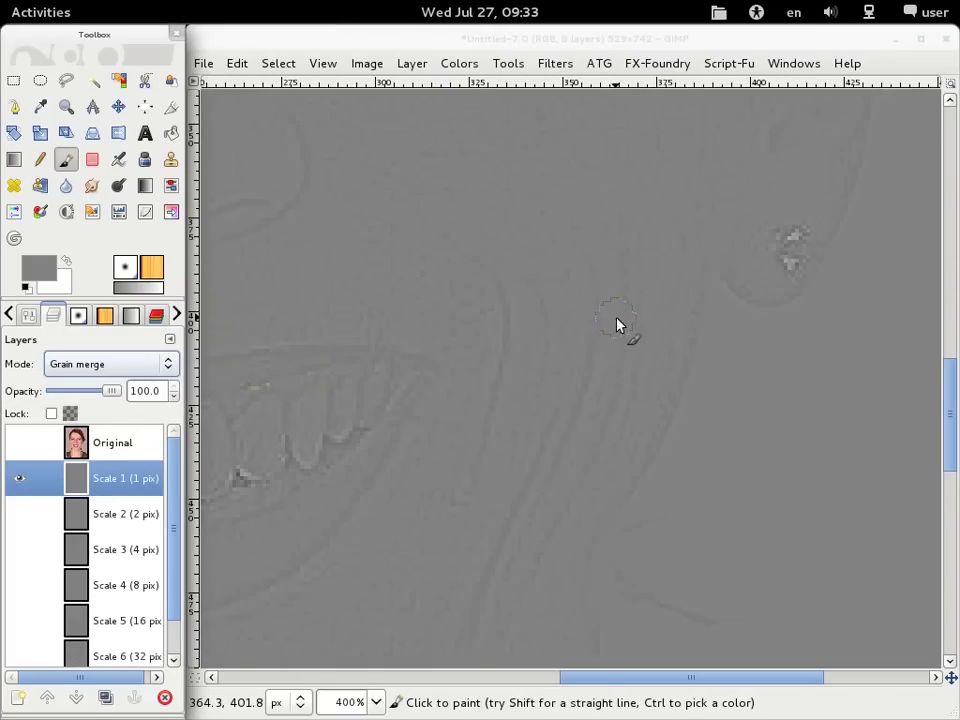
key("s")
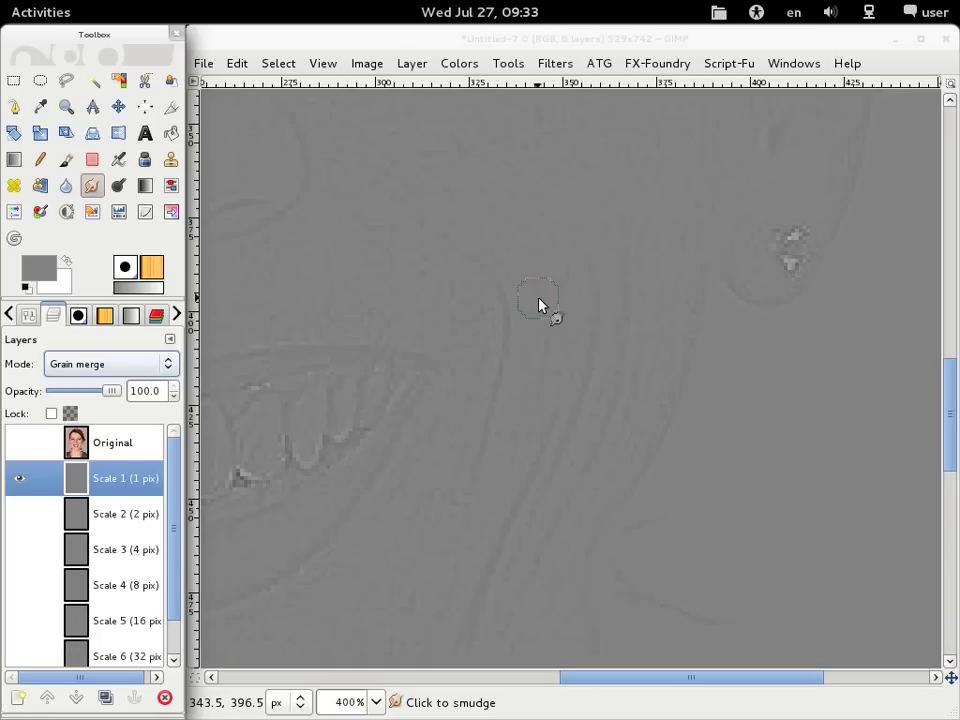
key("p")
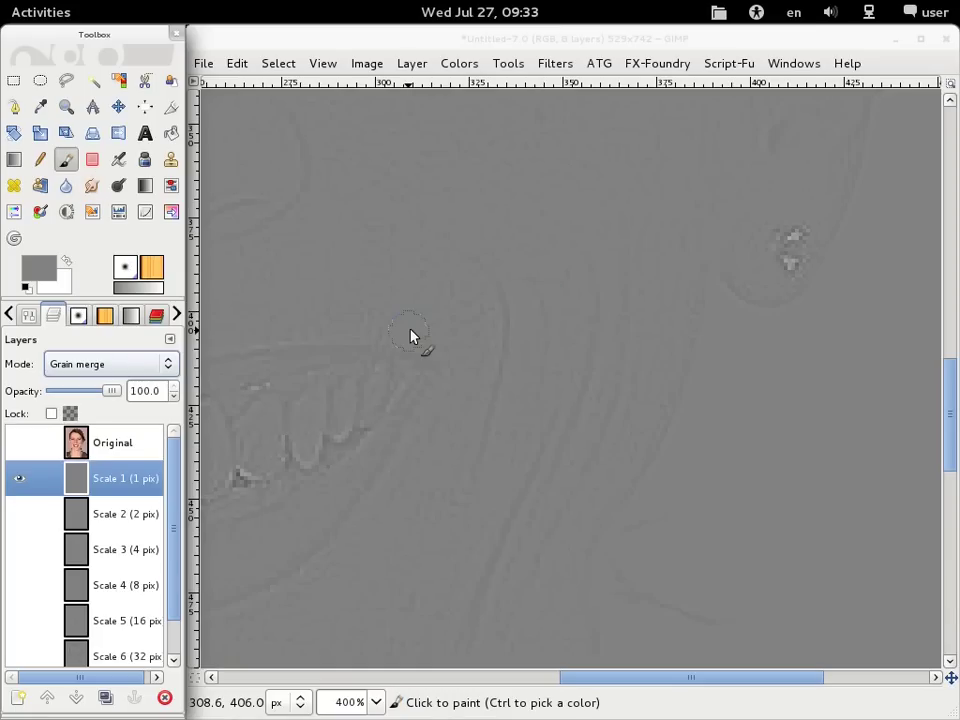
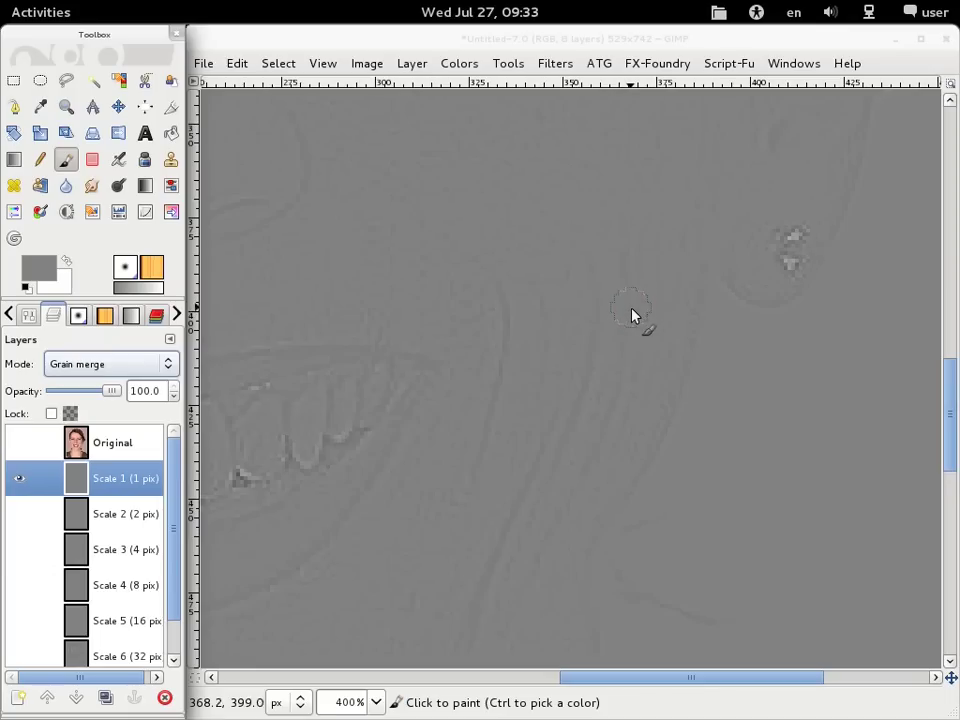
- Paint out blemish specks on the cheek of the Scale 1 (1 pix) layer
left_click(630, 280)
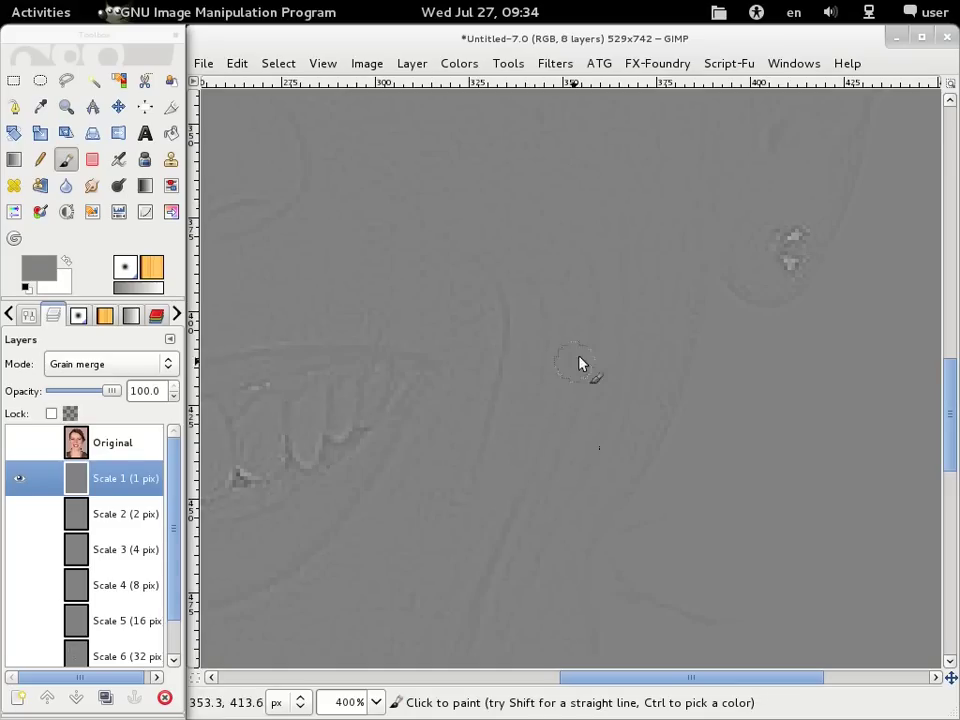
mouse_move(584, 347)
left_mouse_down()
mouse_move(624, 267)
mouse_move(621, 324)
left_mouse_up()
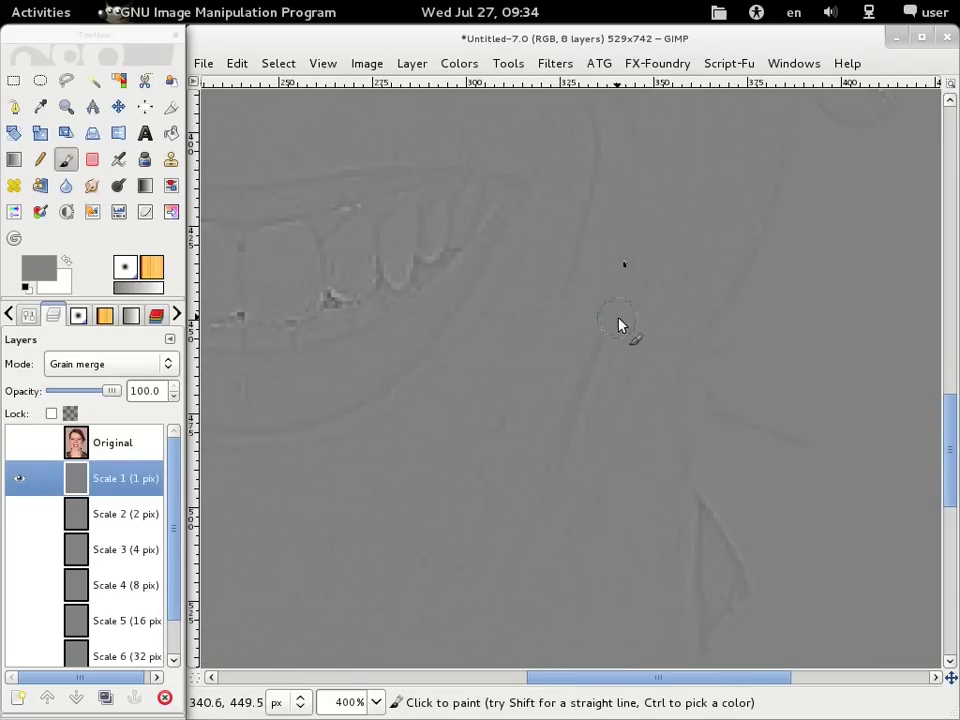
left_click(653, 311)
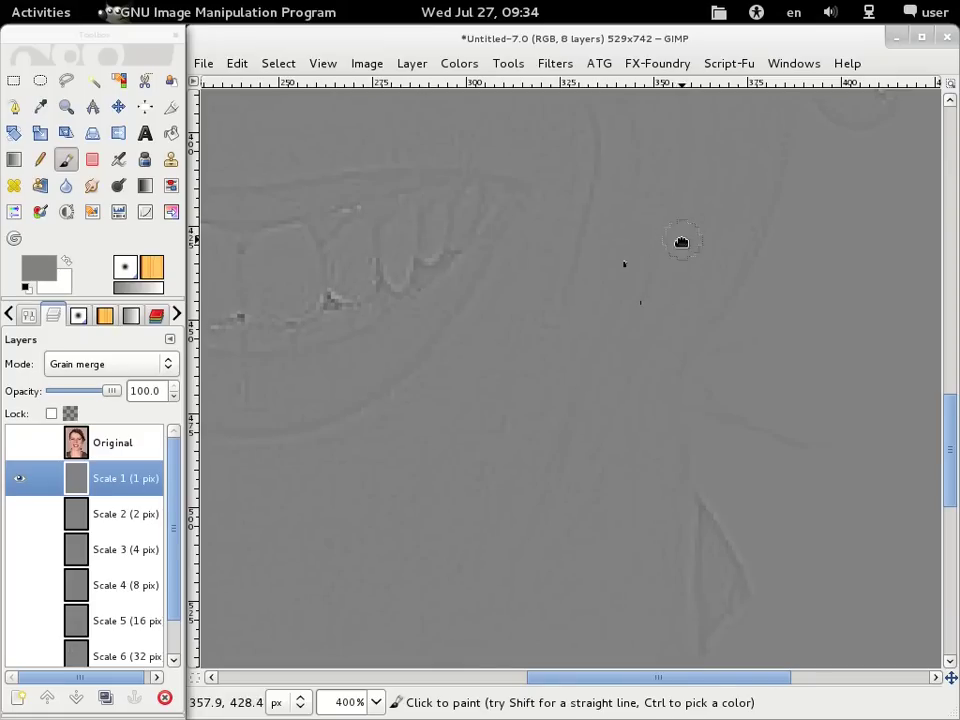
left_click_drag(681, 242, 624, 317)
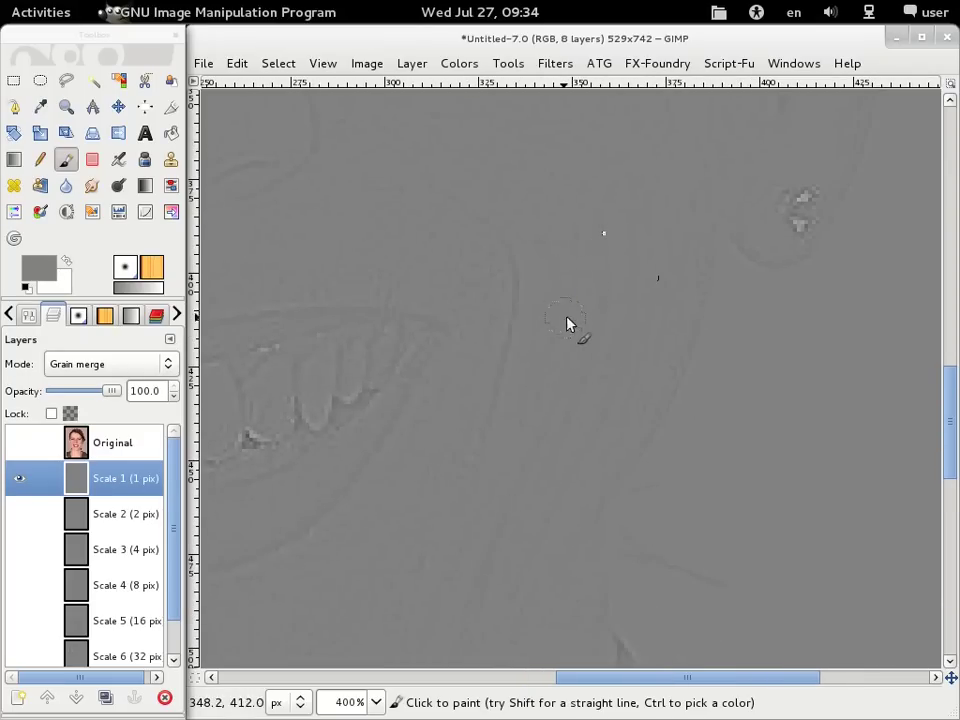
- Pan toward the mouth and chin and dab out the remaining small spots
scroll(568, 321, "up", 2)
scroll(568, 321, "left", 1)
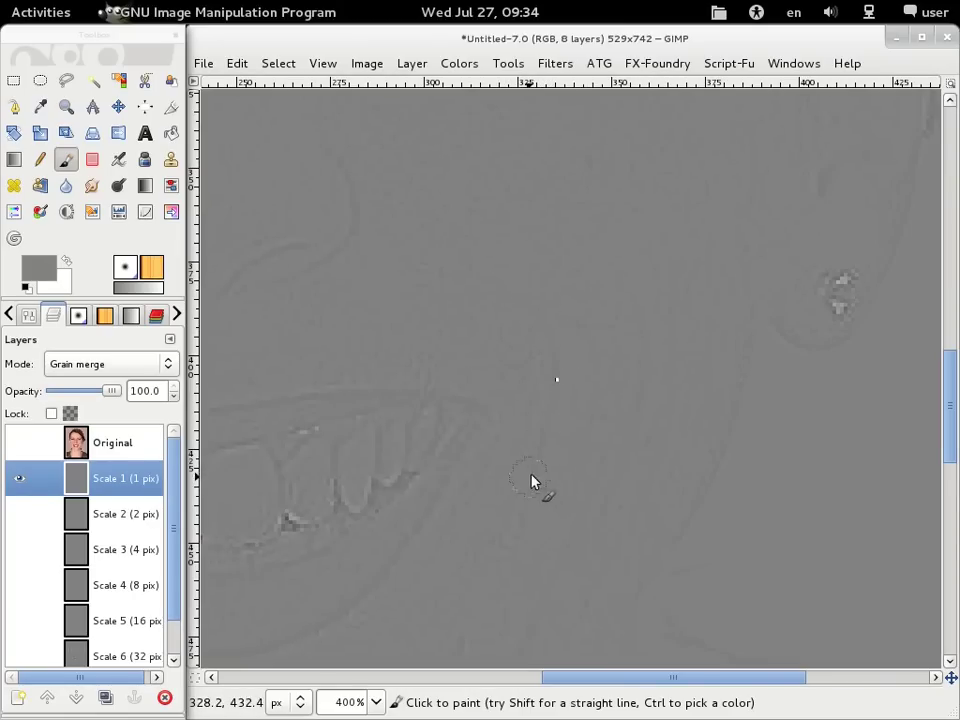
scroll(600, 340, "down", 3)
scroll(620, 316, "left", 5)
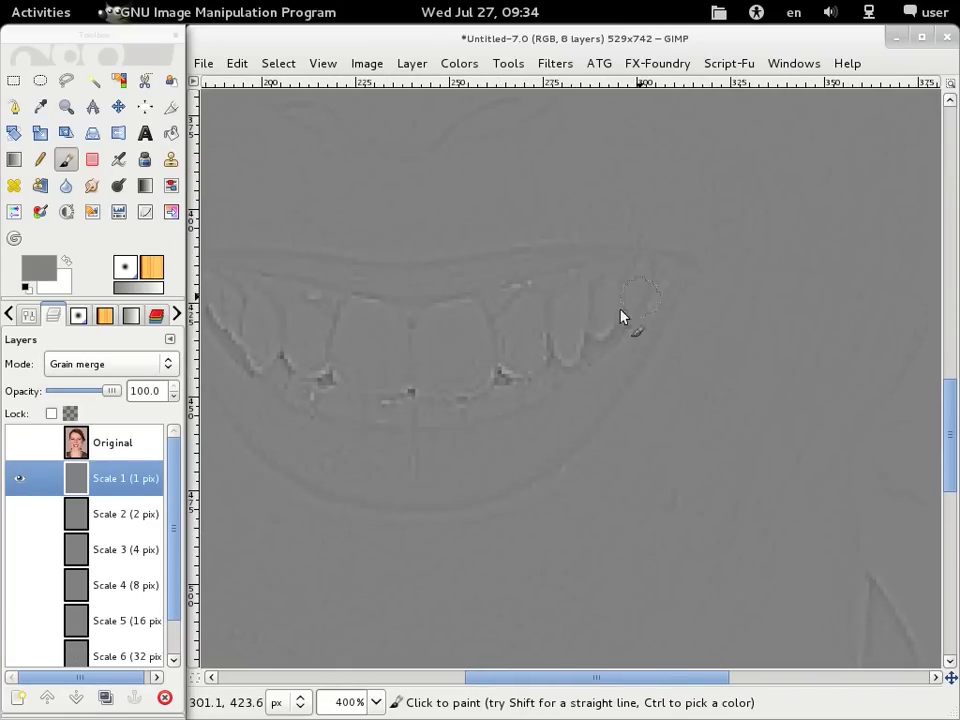
scroll(465, 386, "left", 5)
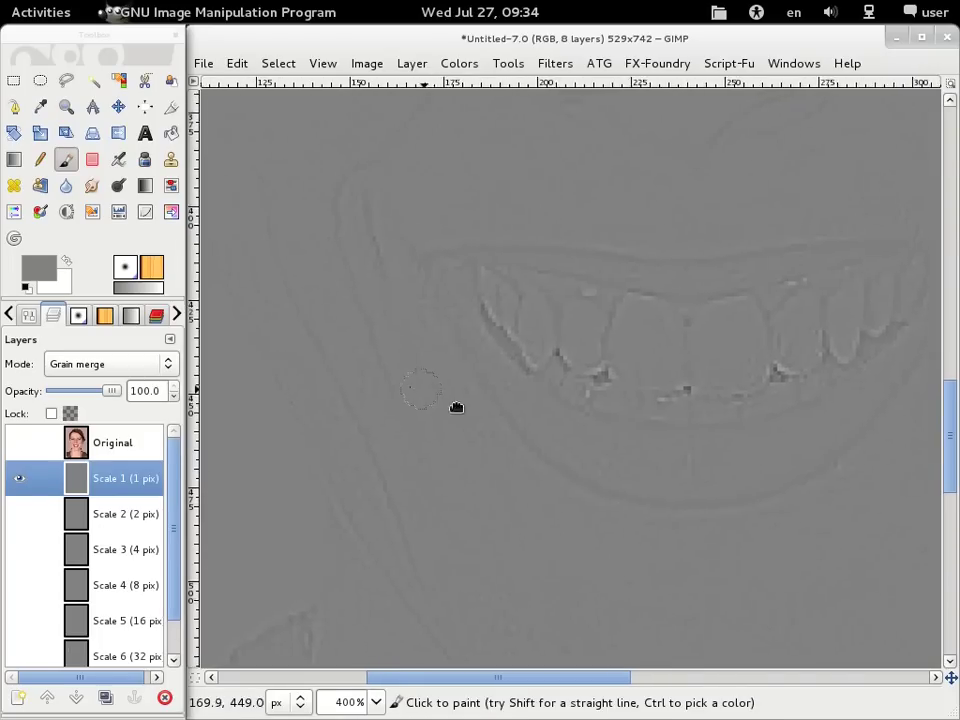
scroll(456, 407, "left", 2)
scroll(478, 302, "up", 1)
mouse_move(615, 236)
left_mouse_down()
mouse_move(311, 423)
mouse_move(418, 369)
mouse_move(459, 330)
left_mouse_up()
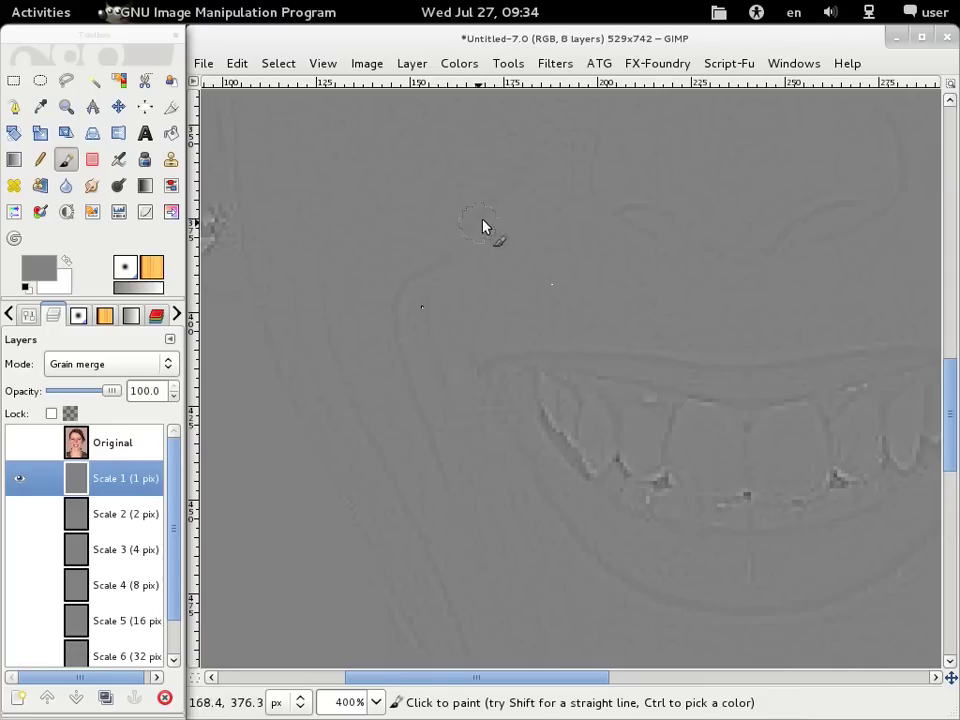
left_click(411, 406)
left_click(443, 471)
left_click(322, 284)
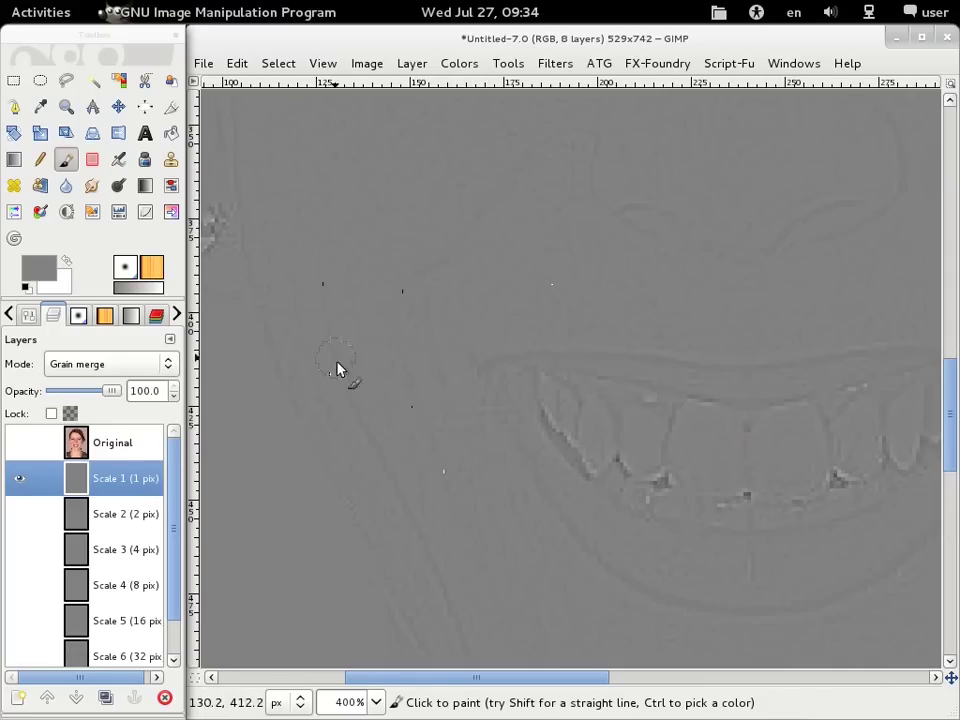
left_click_drag(478, 516, 378, 335)
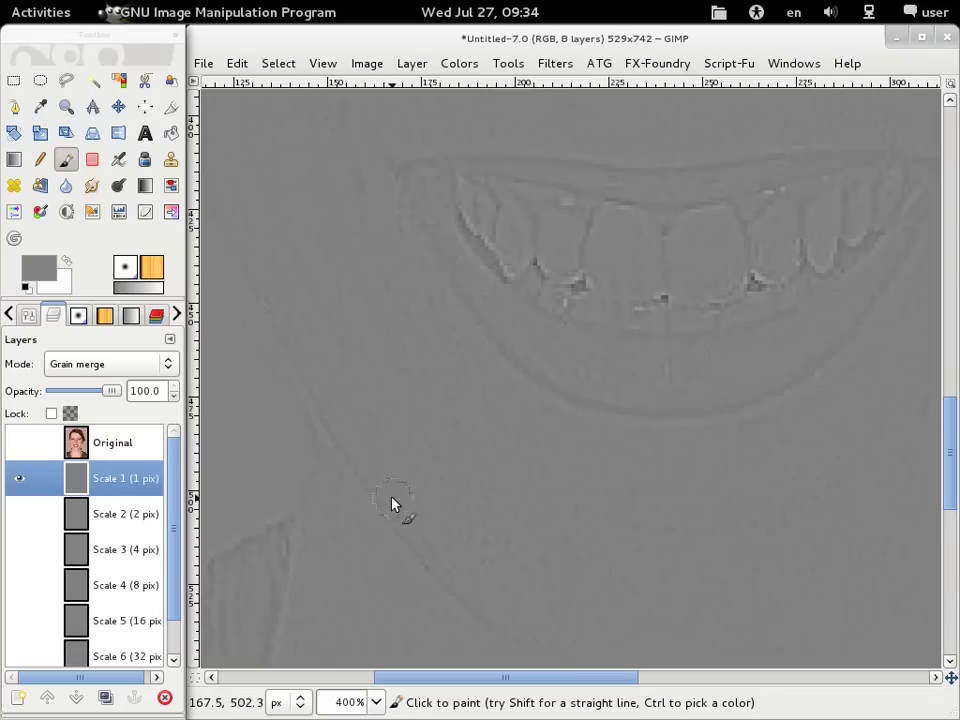
- Show all layers and hide Original to see the full-colour retouch
left_click(19, 479, "shift")
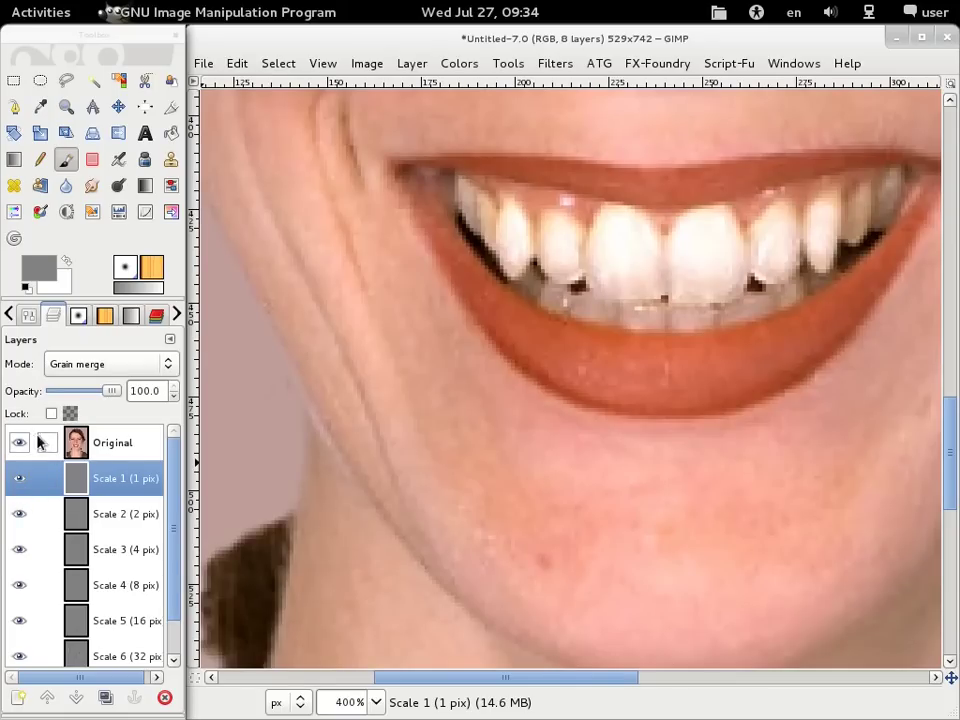
left_click(37, 441)
left_click(19, 442)
scroll(354, 400, "up", 3)
scroll(354, 400, "left", 2)
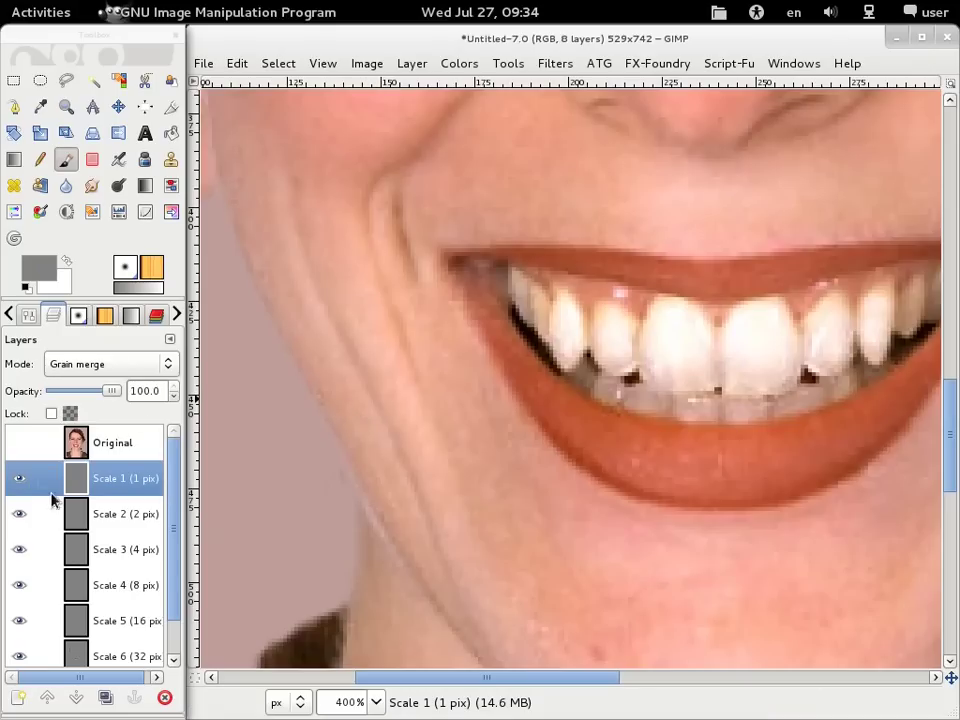
- Toggle Original to compare before and after, then isolate the Scale 2 (2 pix) layer
left_click(19, 442)
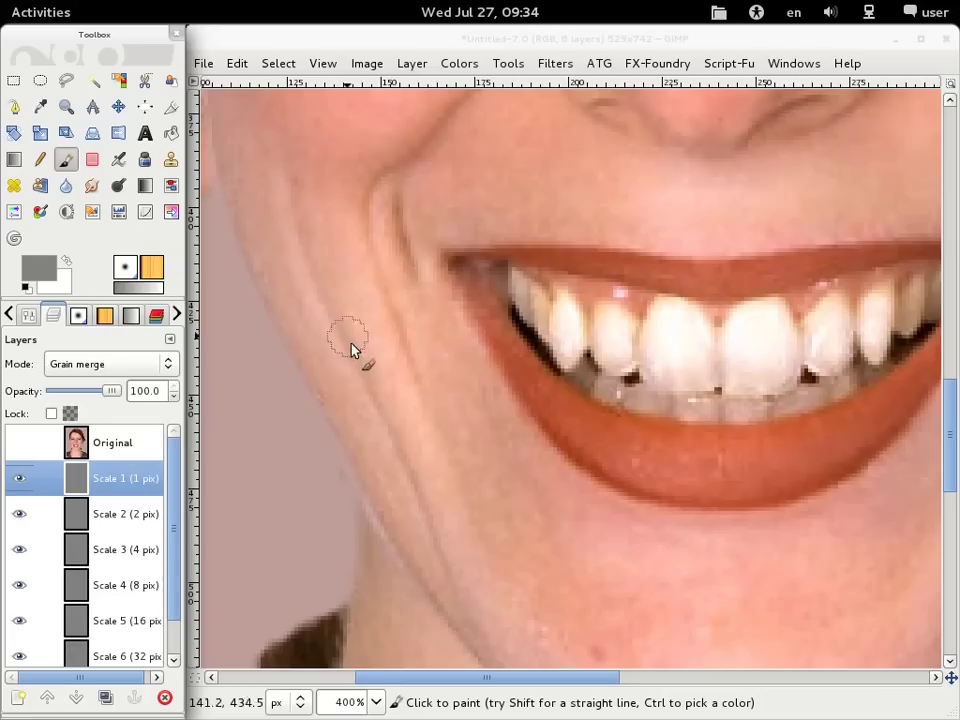
left_click(17, 445)
left_click(20, 443)
left_click(19, 478)
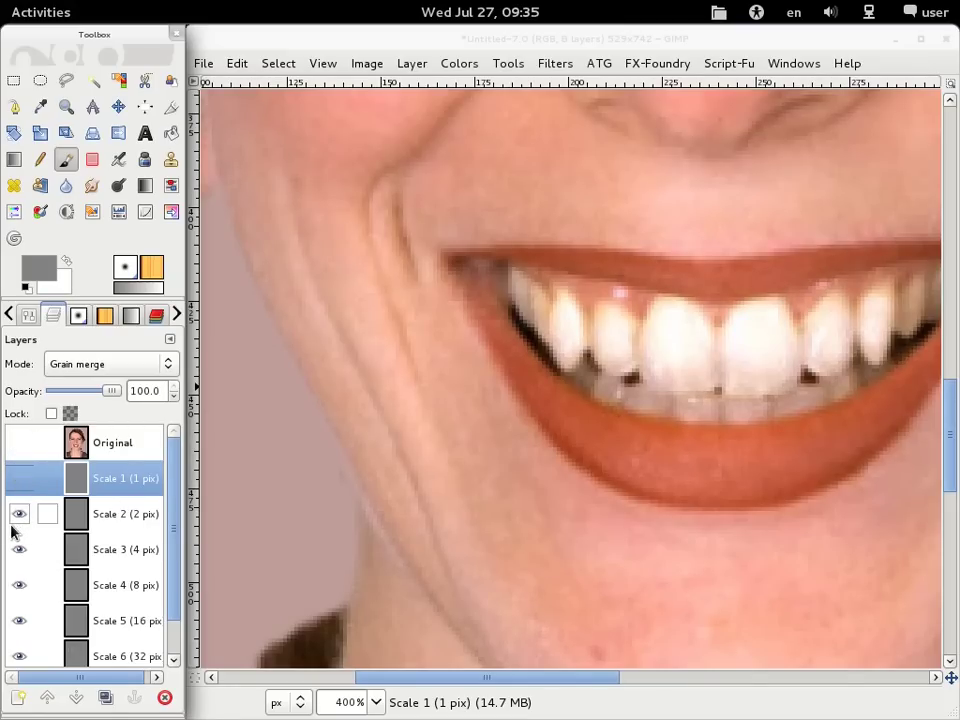
left_click(19, 515, "shift")
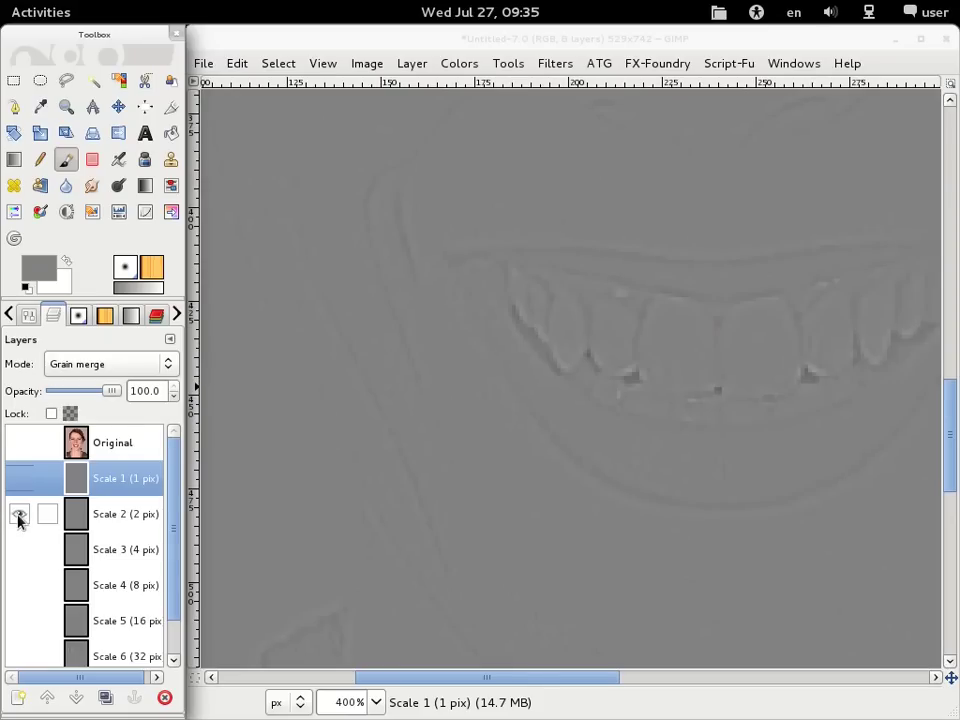
- Briefly compare with the full-colour image, then make Scale 2 (2 pix) the active layer
left_click(19, 515, "shift")
left_click(19, 515, "shift")
left_click(128, 515)
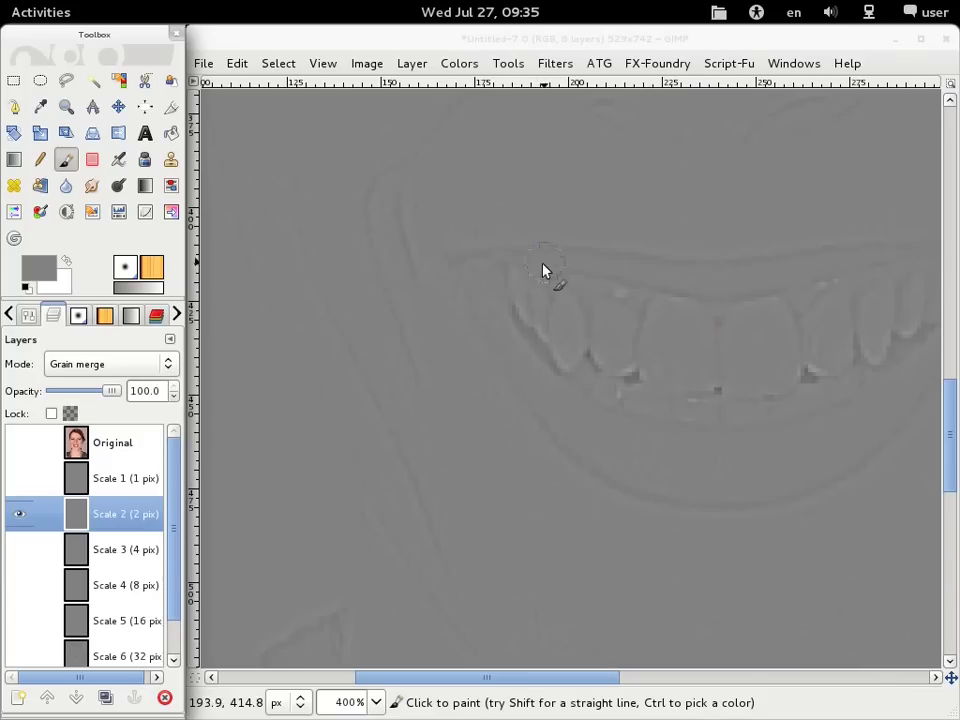
- Brush a cheek spot on Scale 2 and scroll the view toward the mouth
left_click_drag(439, 328, 475, 394)
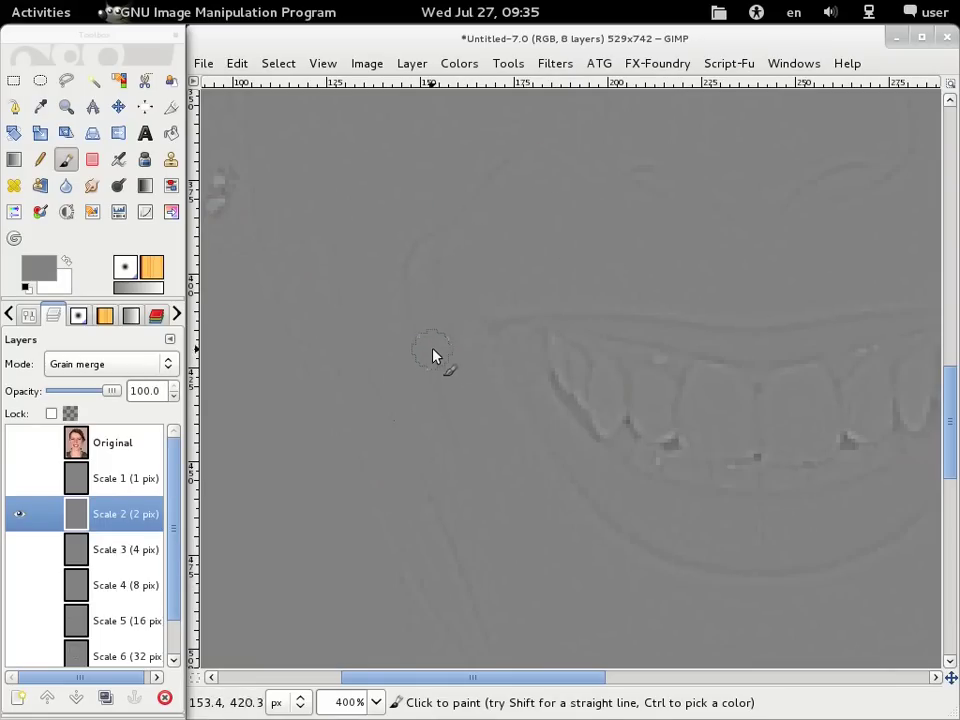
scroll(455, 400, "down", 4)
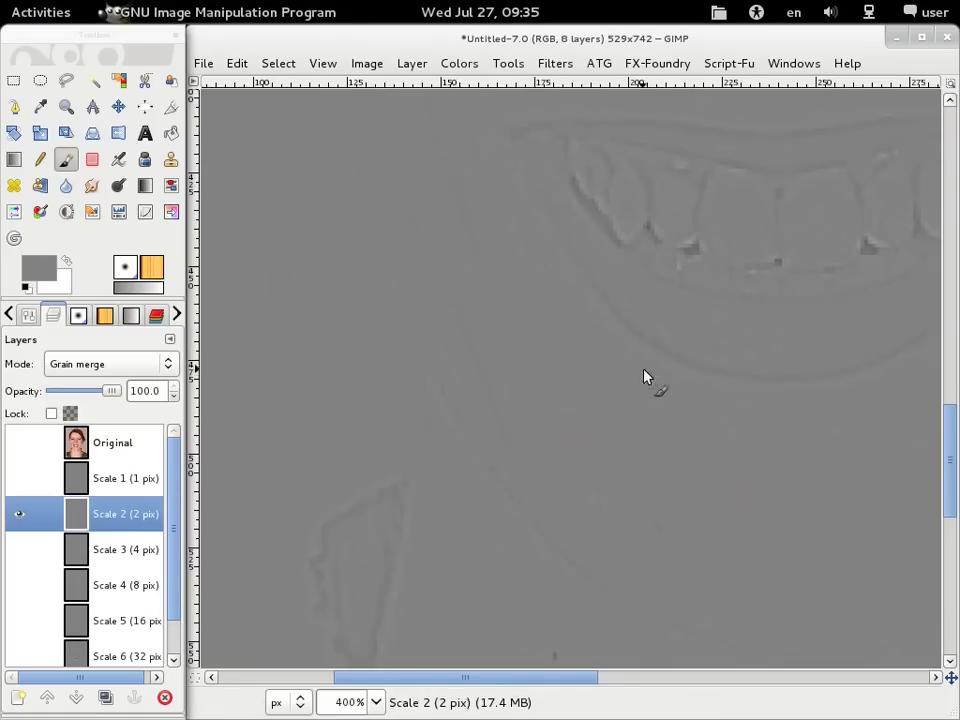
scroll(514, 317, "right", 1)
scroll(600, 290, "right", 4)
scroll(658, 275, "right", 2)
scroll(610, 306, "right", 2)
scroll(511, 318, "up", 2)
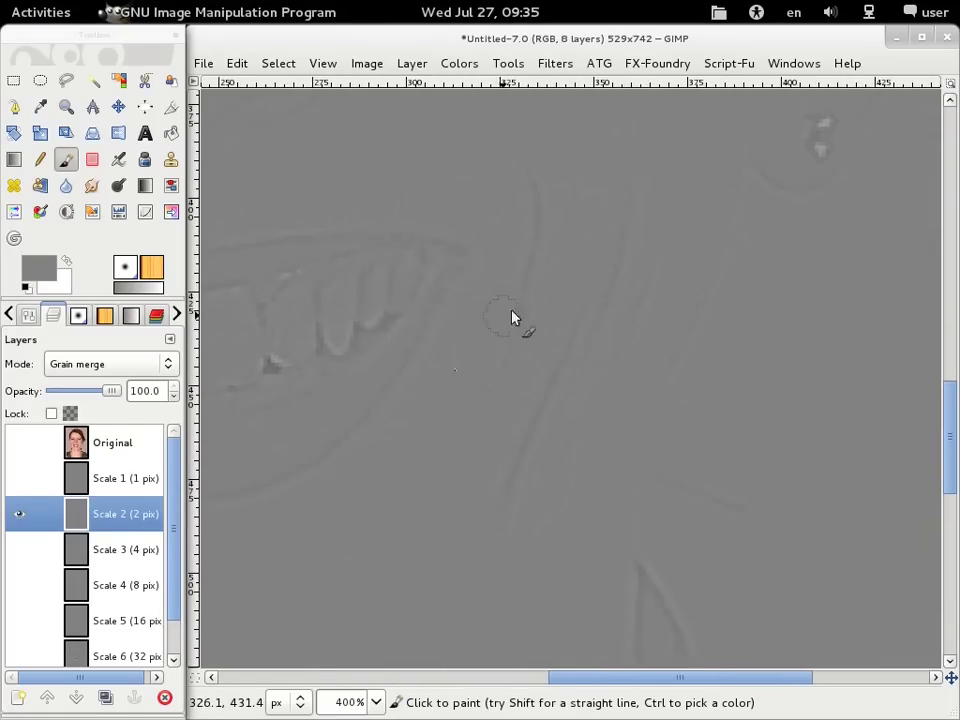
scroll(550, 290, "right", 1)
scroll(540, 310, "up", 2)
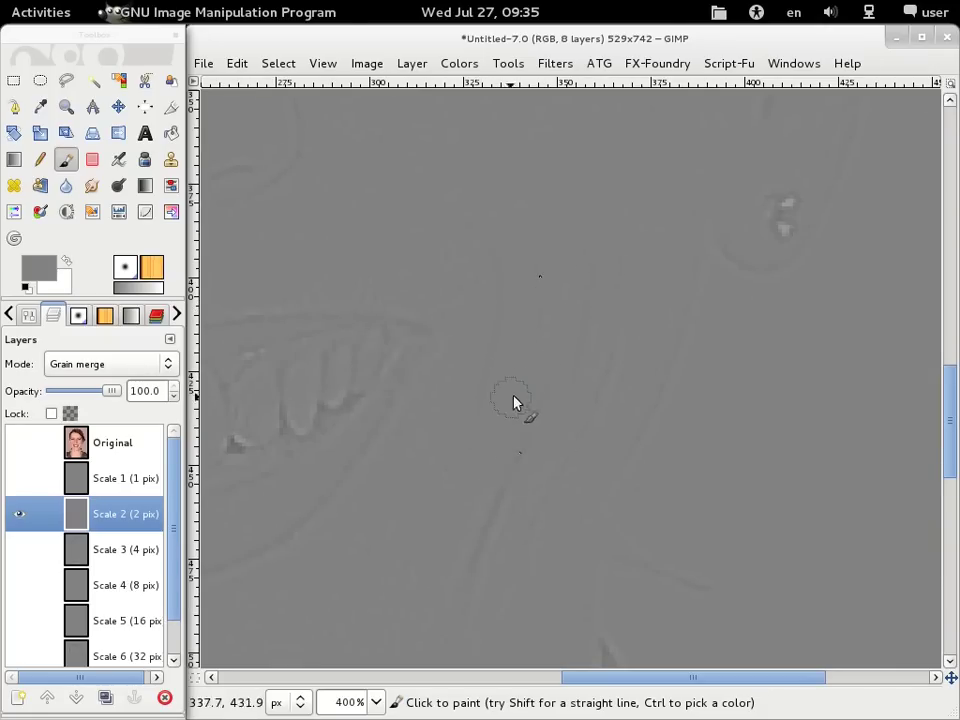
- Pan with space-drag and brush over blemishes around the mouth on Scale 2
key("space")
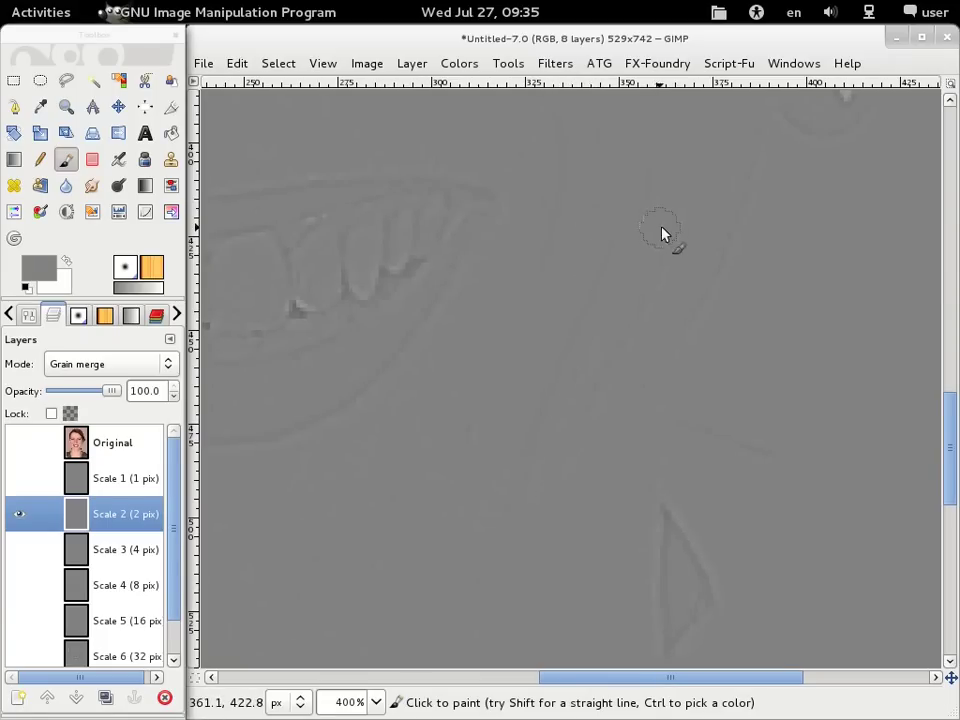
left_click_drag(643, 270, 549, 321)
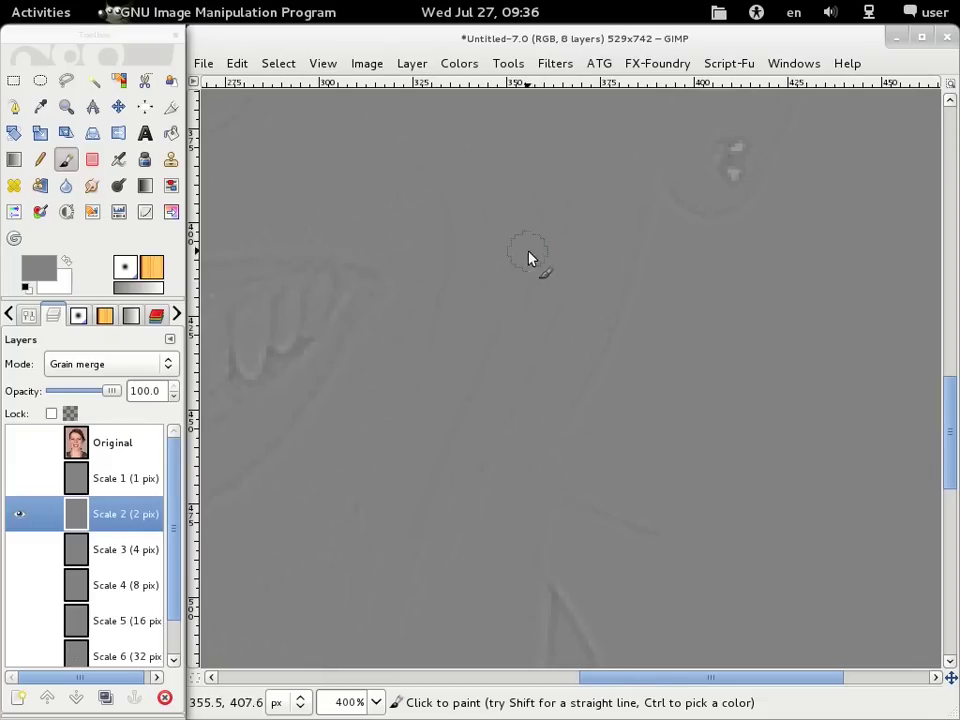
left_click_drag(544, 274, 671, 407)
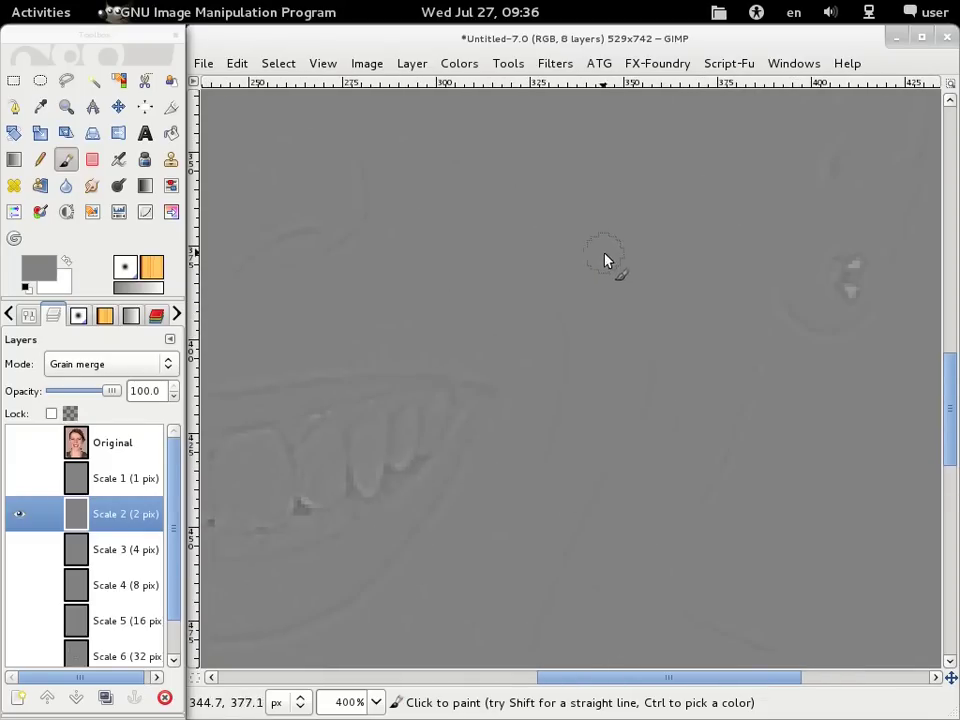
left_click_drag(604, 261, 658, 439)
left_click_drag(628, 279, 697, 387)
- Show Scale 1 (1 pix), make it active, and hide Scale 2
left_click(19, 478)
left_click(130, 479)
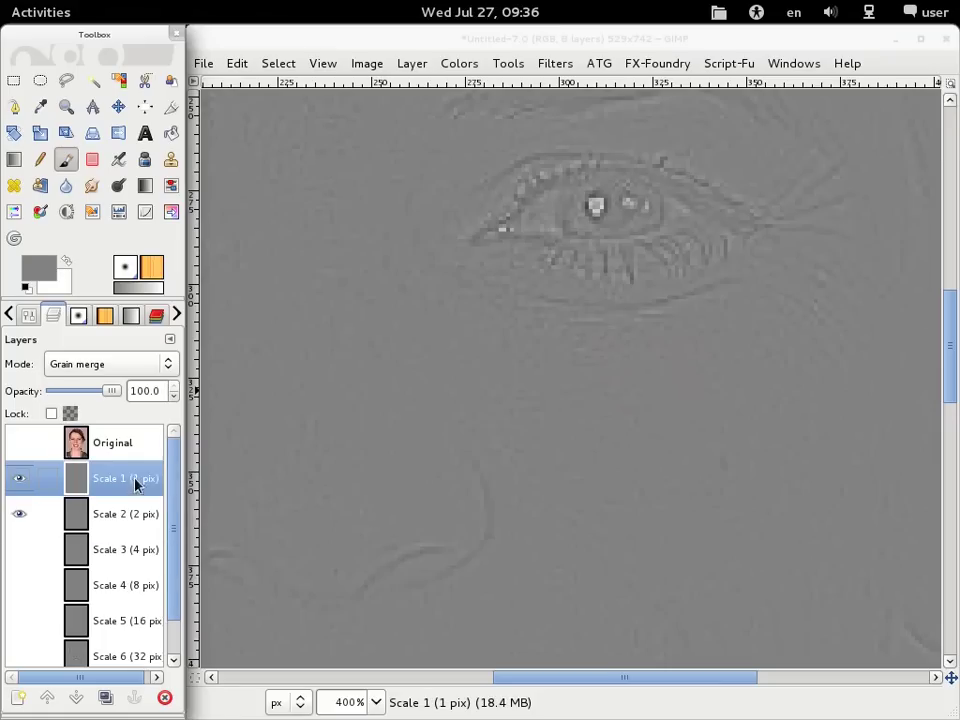
left_click(560, 312)
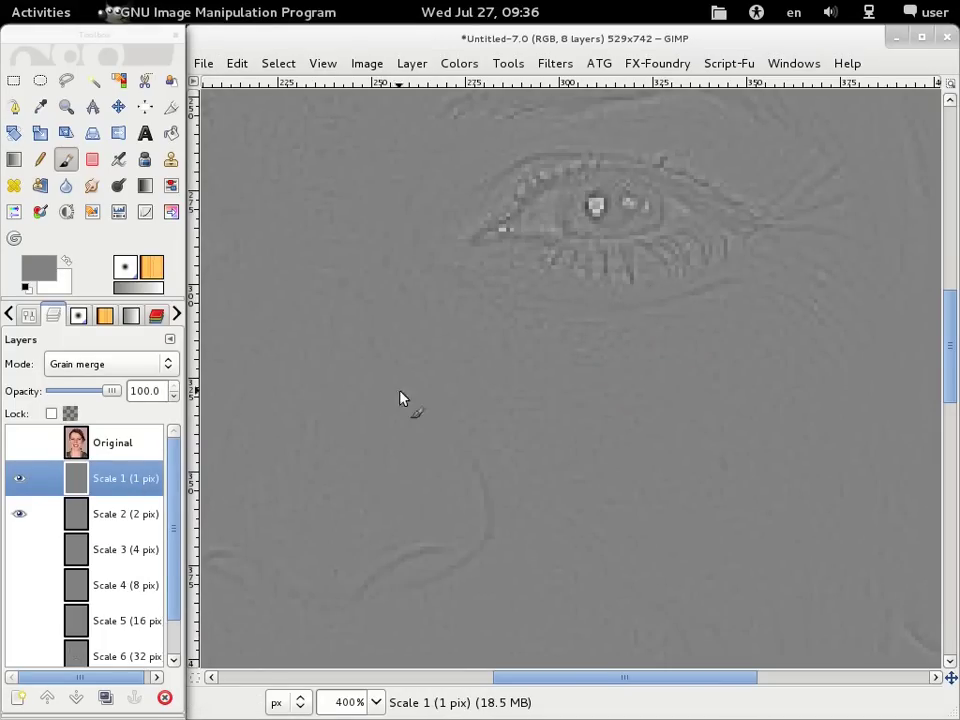
left_click(19, 514)
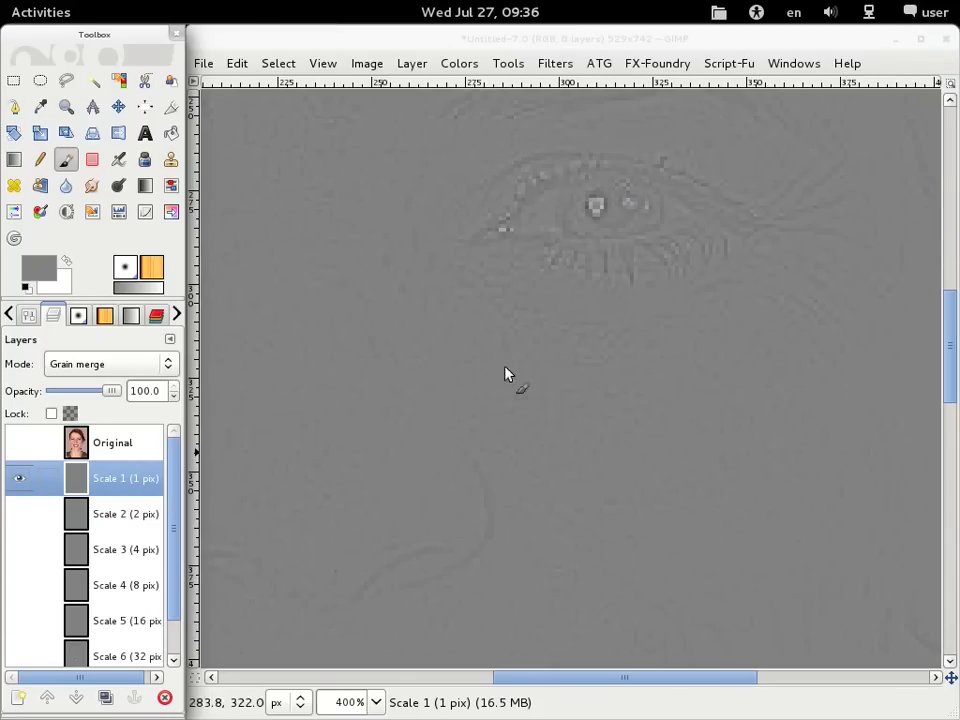
left_click(716, 305)
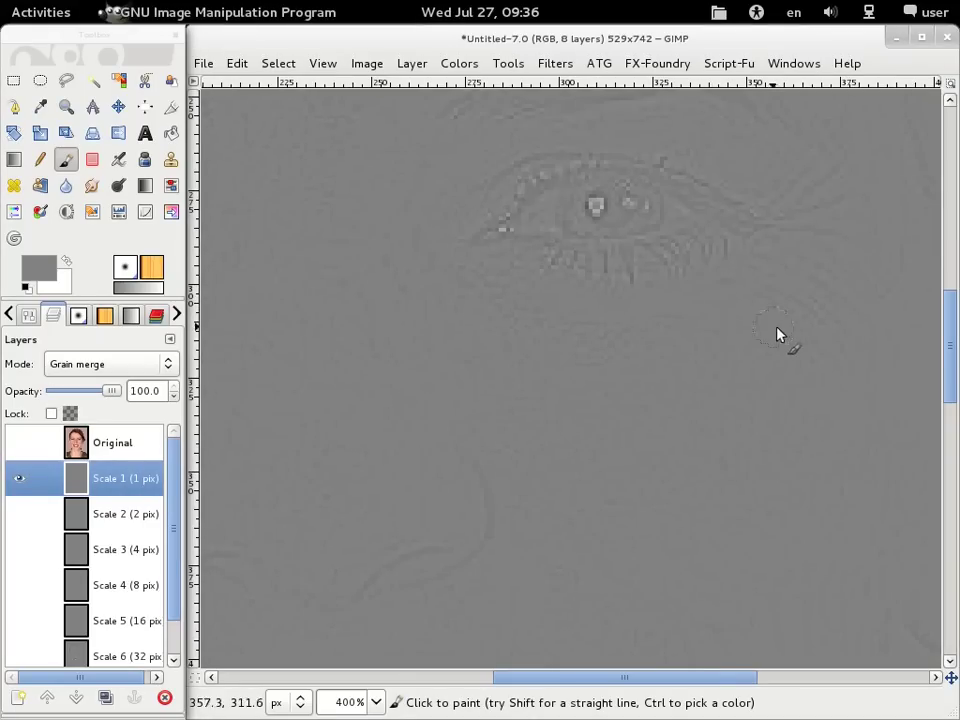
- Paint out fine blemishes beside and below the eye on Scale 1
scroll(742, 338, "right", 2)
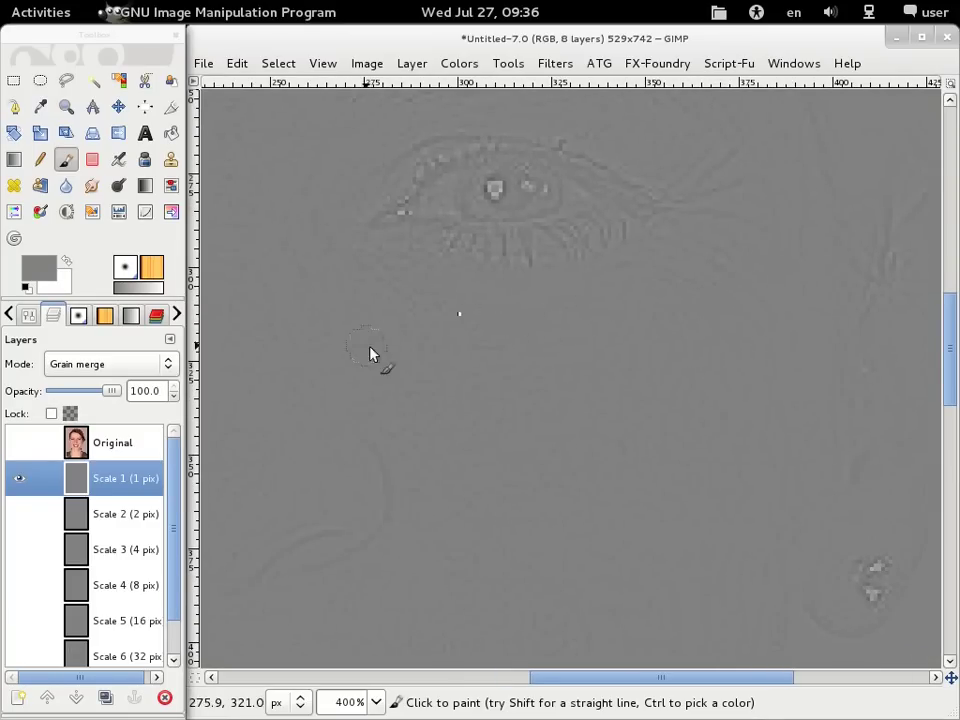
scroll(374, 349, "left", 6)
scroll(392, 360, "left", 5)
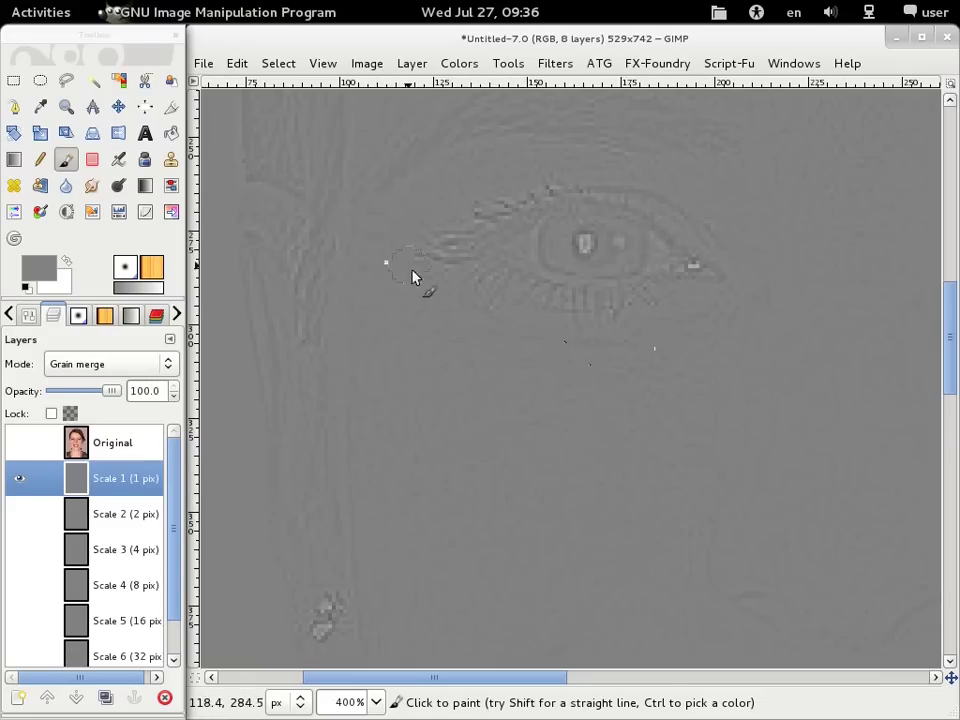
left_click_drag(643, 302, 585, 307)
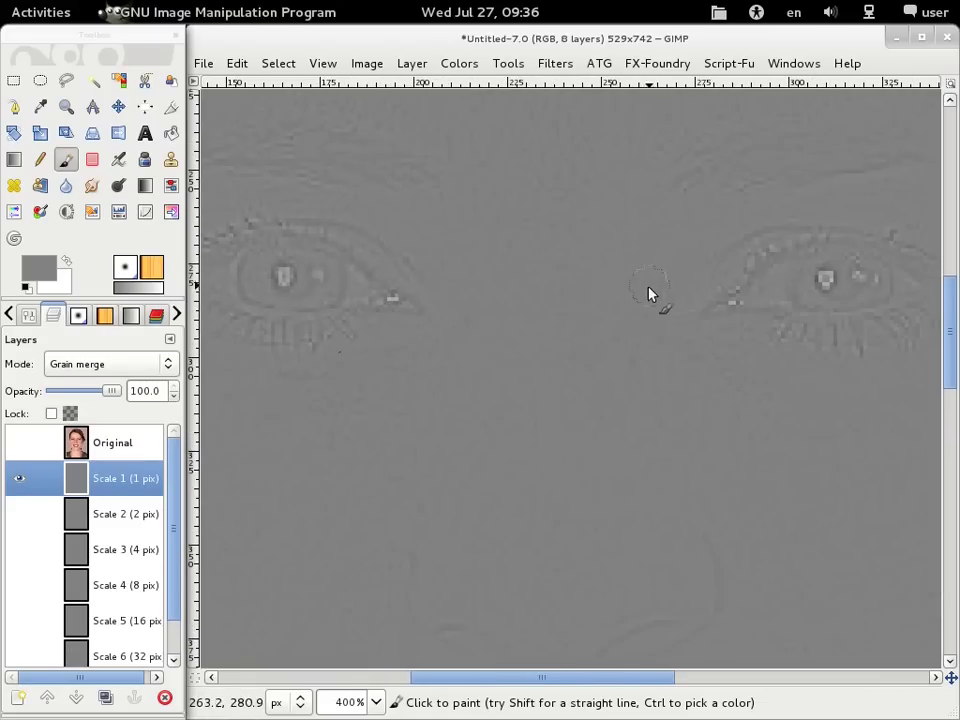
scroll(600, 300, "right", 3)
scroll(600, 300, "up", 1)
scroll(832, 322, "right", 2)
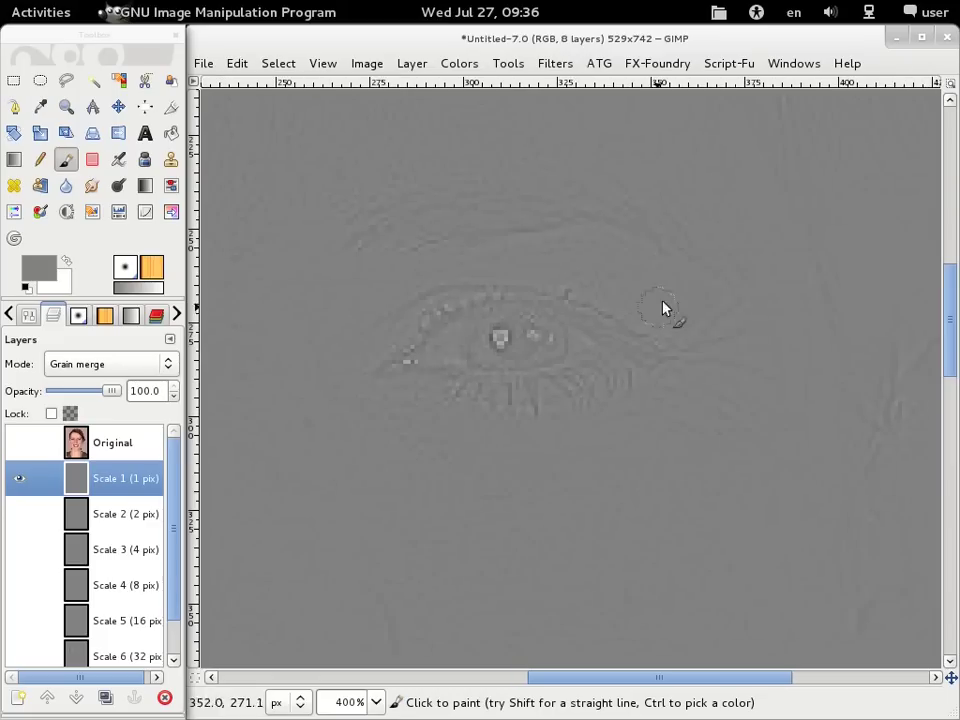
left_click(685, 328)
left_click(726, 362)
left_click(681, 395)
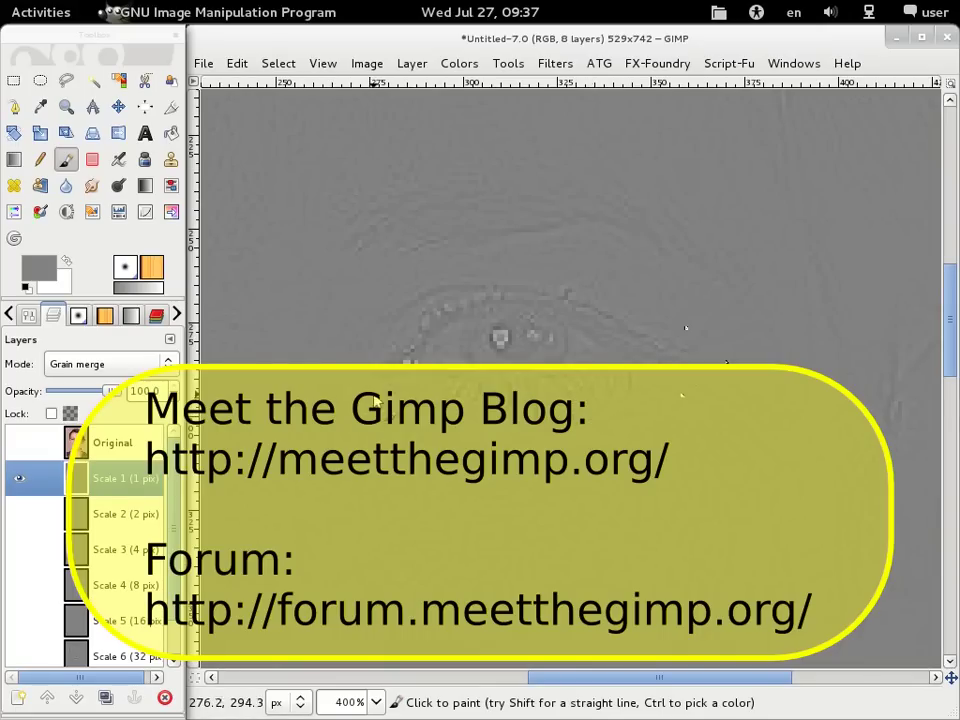
- Brush over remaining eye detail, then move the view down to cheek and mouth
mouse_move(390, 305)
left_mouse_down()
mouse_move(390, 296)
mouse_move(568, 510)
mouse_move(589, 561)
mouse_move(640, 605)
left_mouse_up()
mouse_move(535, 325)
left_mouse_down()
mouse_move(636, 503)
mouse_move(658, 516)
mouse_move(800, 406)
left_mouse_up()
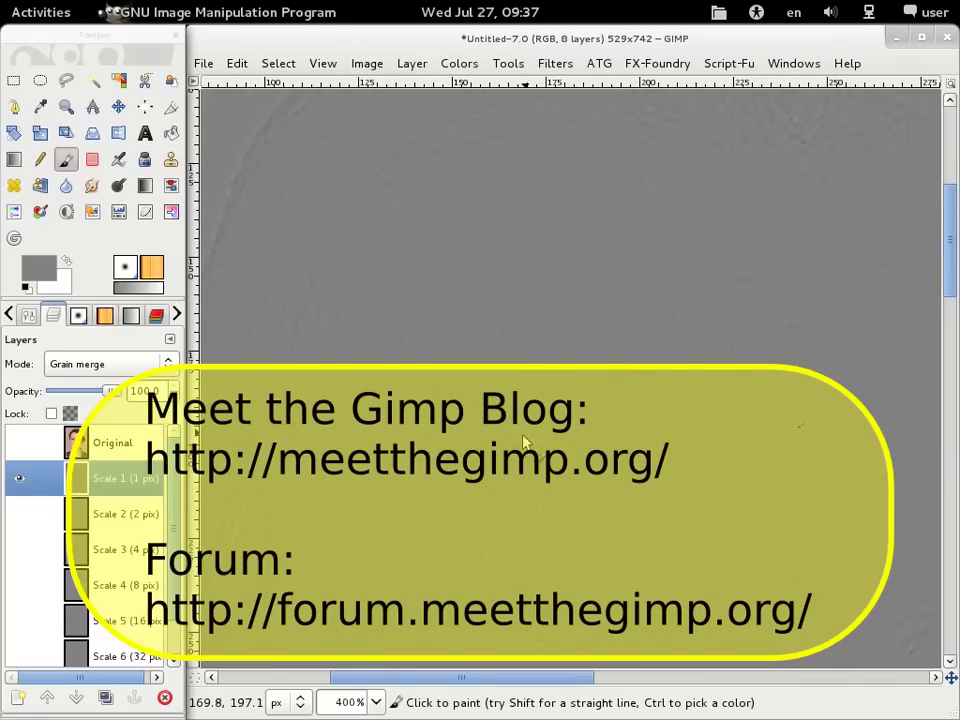
left_click_drag(465, 489, 632, 279)
left_click_drag(450, 506, 508, 300)
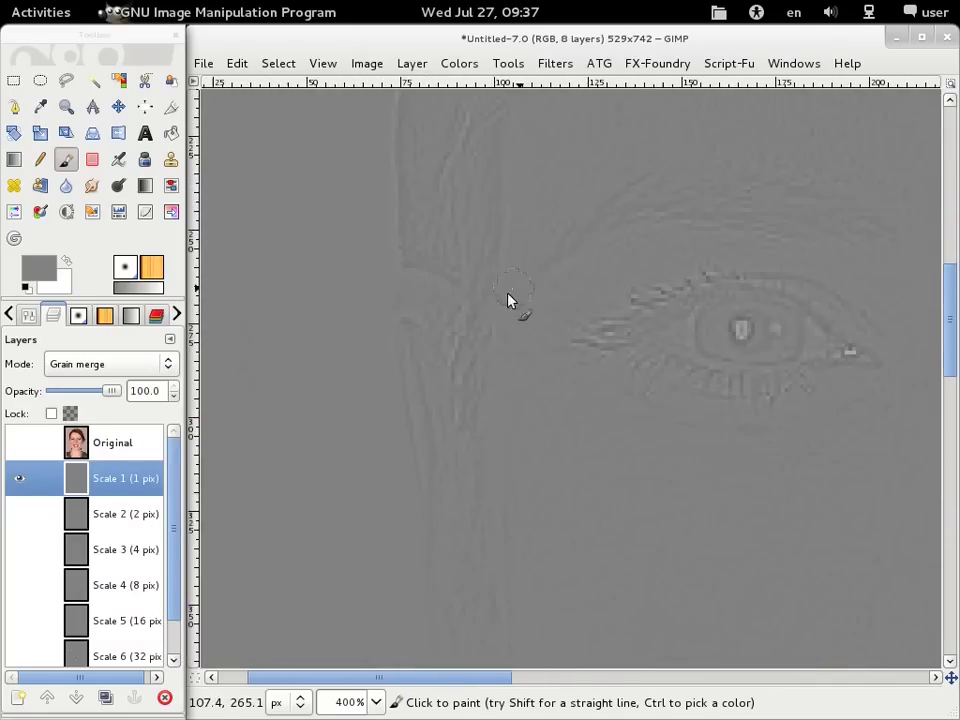
left_click_drag(555, 491, 489, 266)
mouse_move(600, 480)
left_mouse_down()
mouse_move(461, 277)
mouse_move(433, 217)
left_mouse_up()
- Hide Scale 1, show Scale 2 (2 pix), and make it the active layer
left_click(19, 514)
left_click(19, 478)
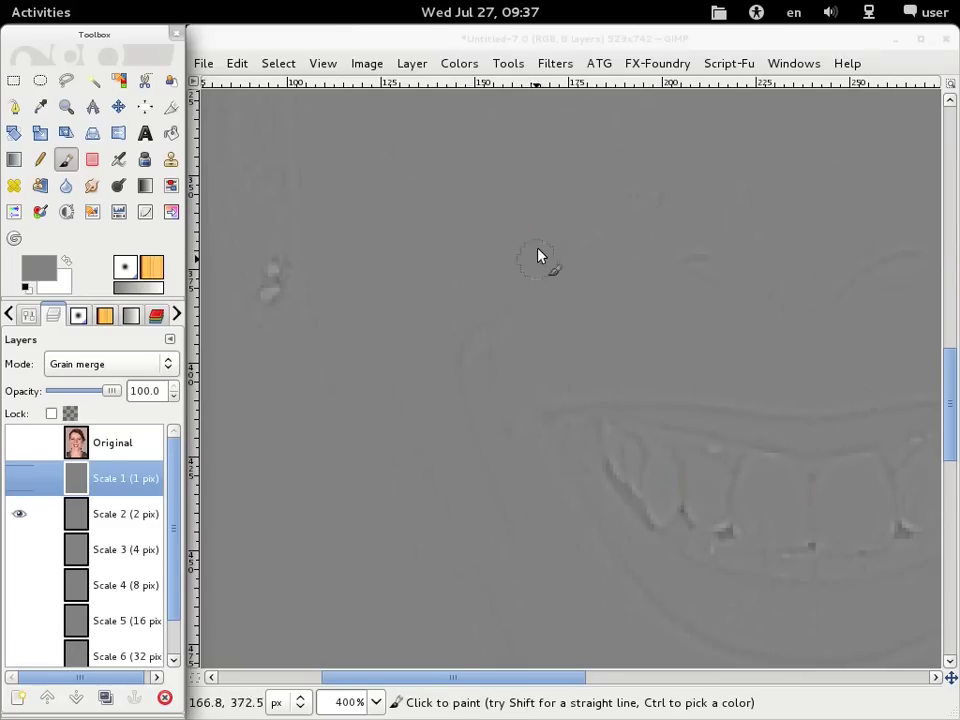
left_click_drag(537, 255, 519, 485)
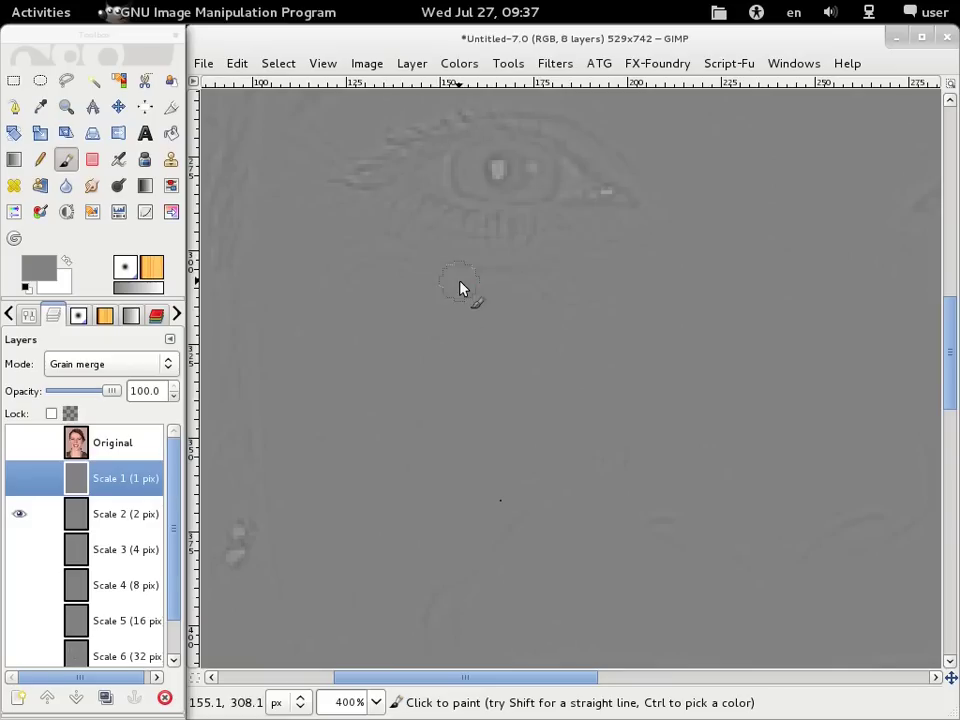
left_click(135, 512)
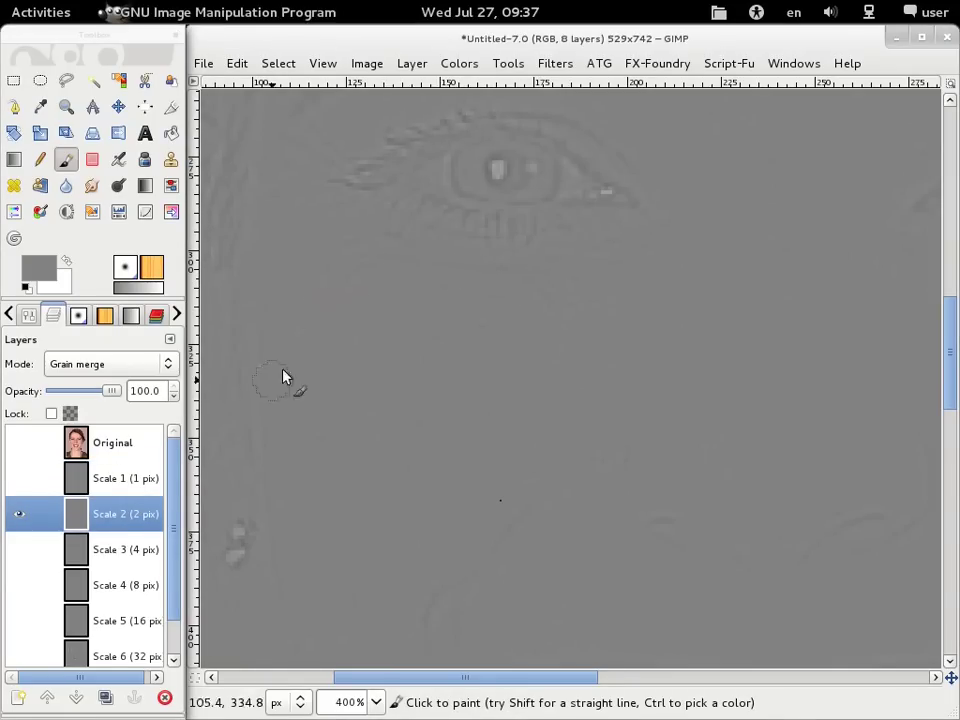
- Brush the fine detail beneath the eye smoother on Scale 2 while panning
scroll(342, 319, "up", 3)
scroll(398, 327, "left", 1)
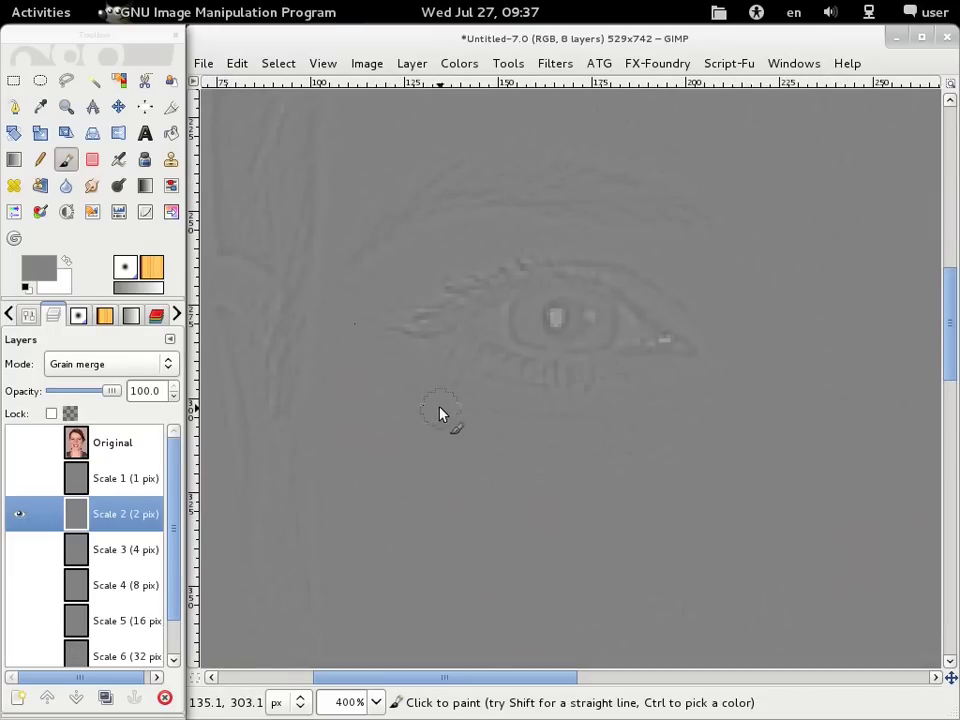
mouse_move(744, 279)
left_mouse_down()
mouse_move(430, 478)
mouse_move(293, 414)
left_mouse_up()
left_click_drag(598, 446, 534, 386)
left_click_drag(602, 332, 478, 278)
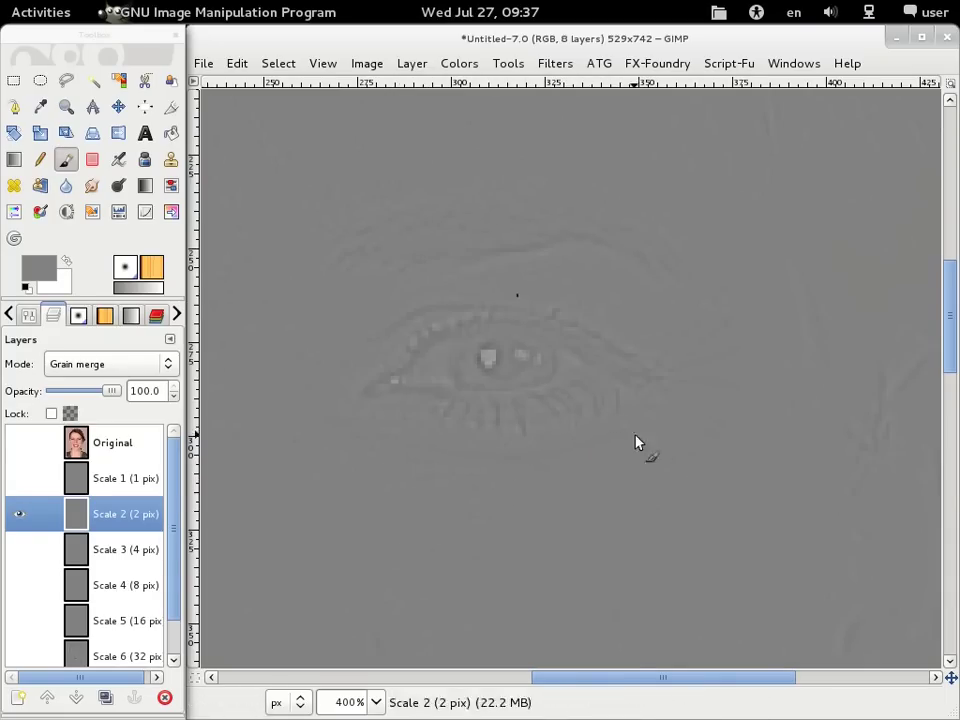
scroll(403, 579, "down", 5)
scroll(490, 515, "left", 2)
scroll(490, 515, "down", 4)
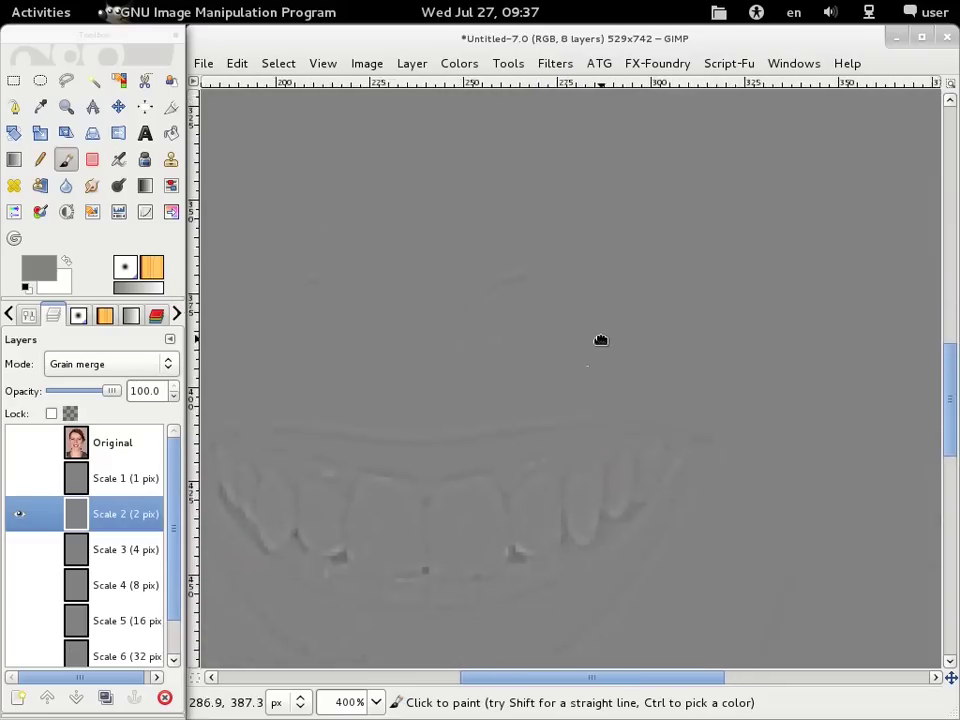
scroll(490, 450, "down", 2)
scroll(491, 380, "left", 3)
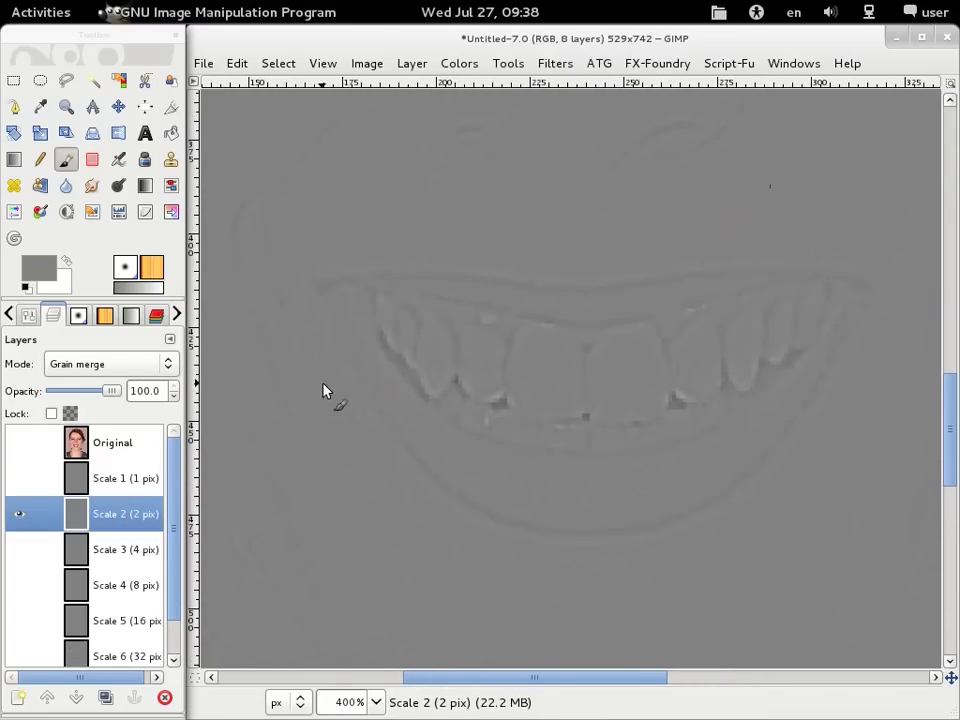
- Toggle Original and show all detail layers, panning to the nose, eyes and eyebrows
left_click(19, 442)
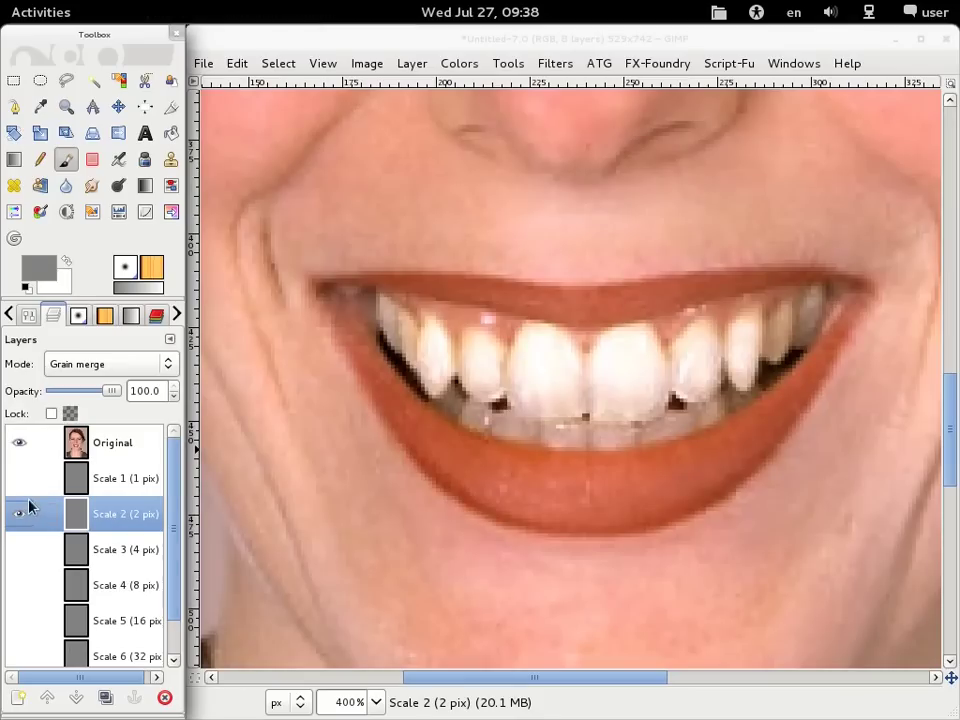
left_click(19, 444, "shift")
left_click(19, 442, "shift")
left_click(19, 446)
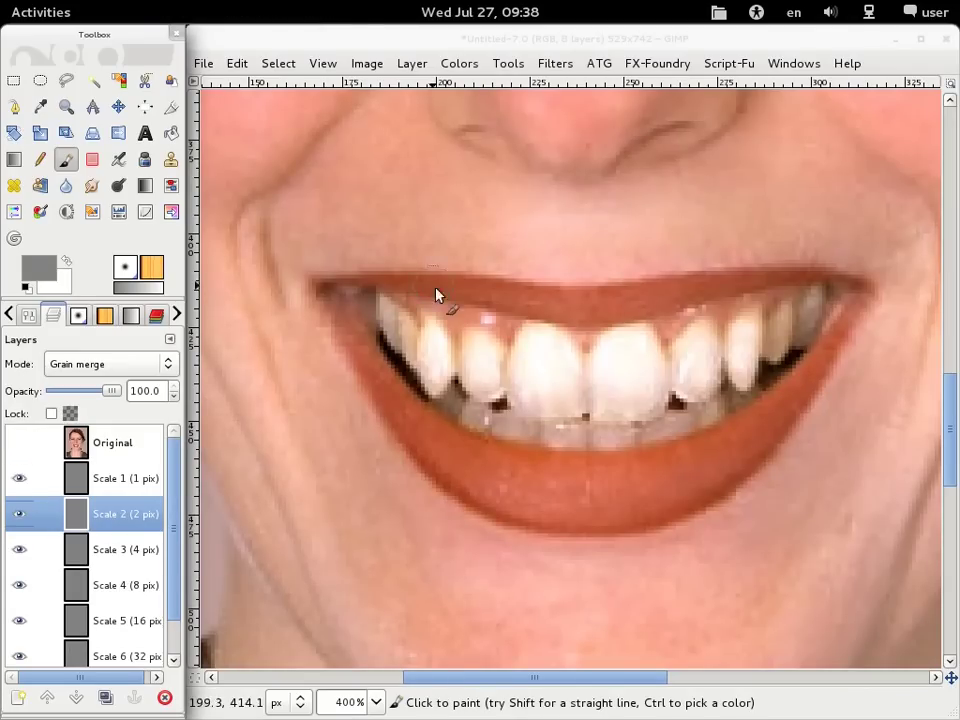
left_click_drag(489, 261, 593, 550)
left_click_drag(557, 261, 529, 428)
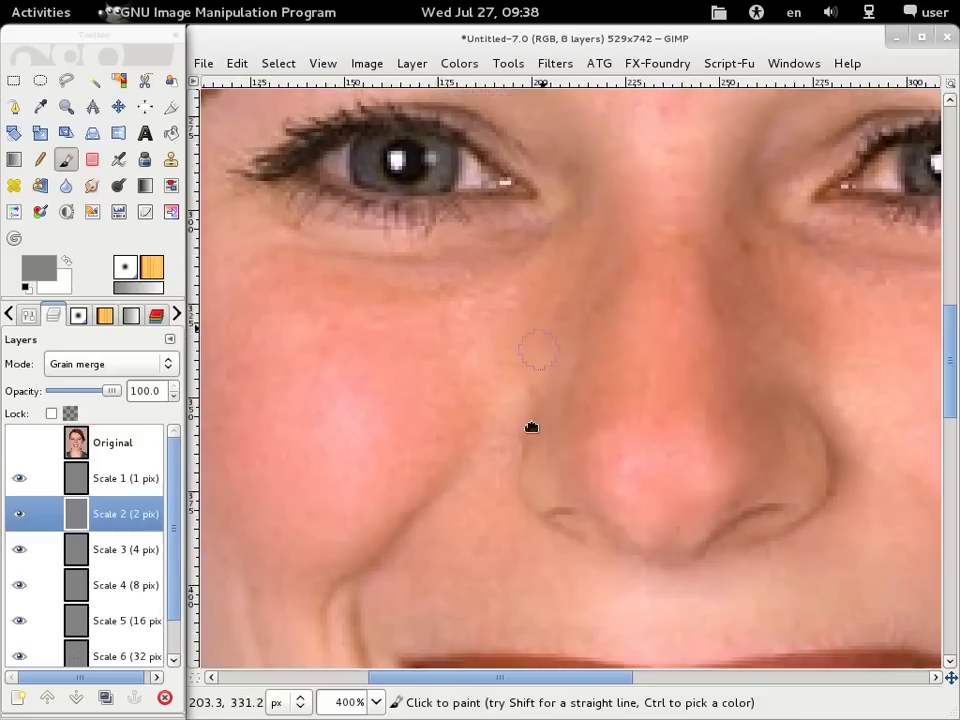
left_click_drag(418, 326, 574, 388)
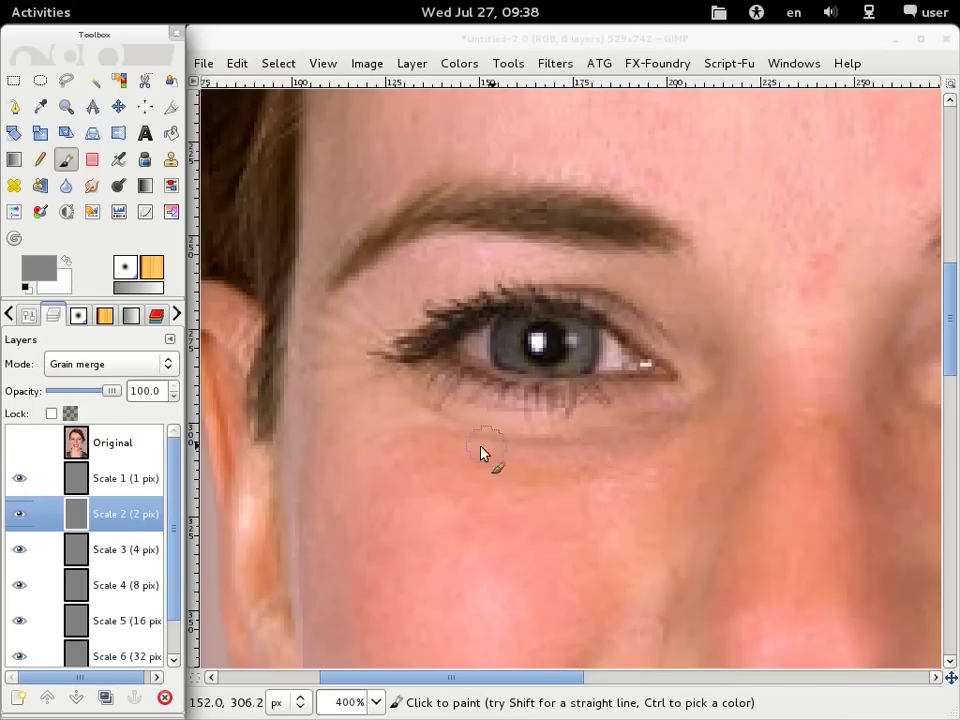
- Flip the Original layer on and off to compare the retouch with the photo
left_click(22, 446)
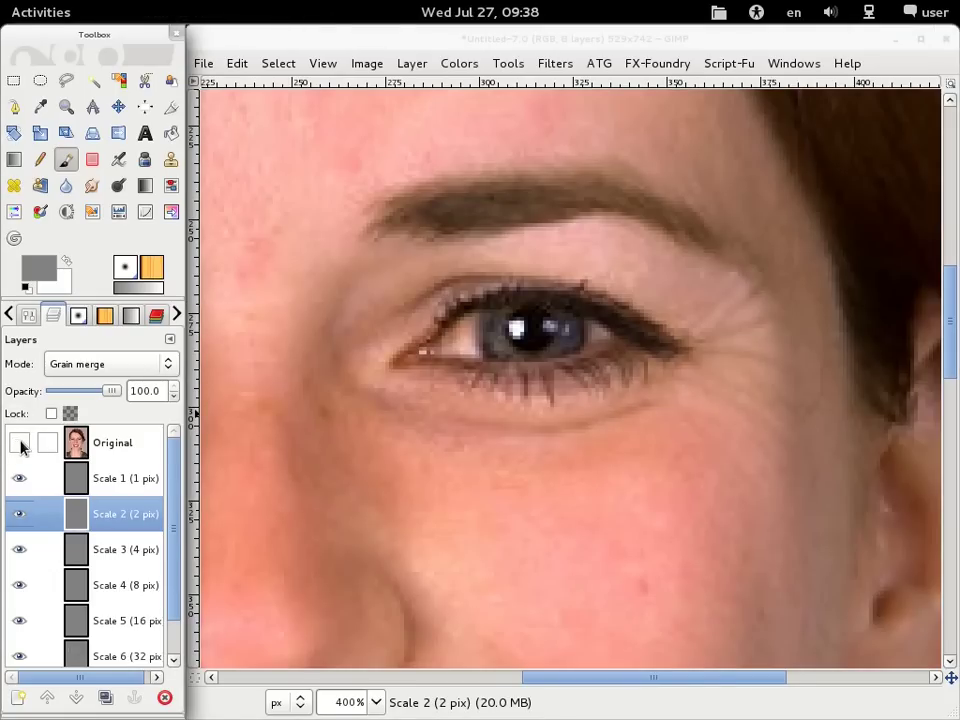
scroll(463, 420, "down", 5)
scroll(510, 371, "down", 3)
scroll(489, 386, "down", 3)
scroll(489, 386, "down", 3)
scroll(489, 386, "right", 2)
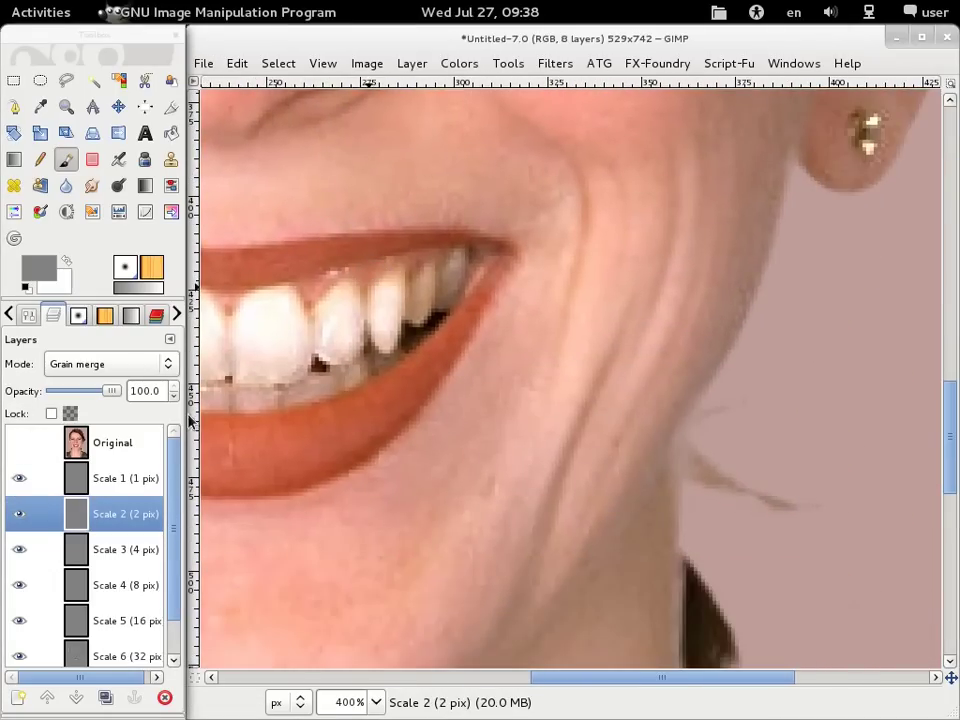
left_click(18, 442)
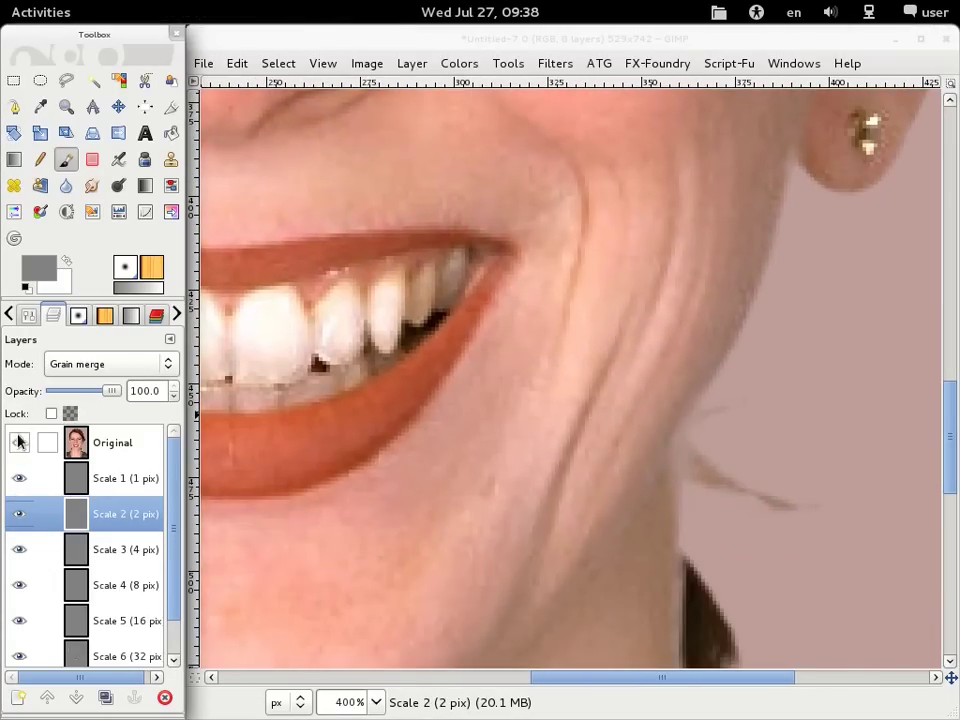
left_click(19, 443)
left_click(19, 442)
- Solo Scale 3 (4 pix), make it active, and dab a detail on the cheek fold
left_click(17, 550, "shift")
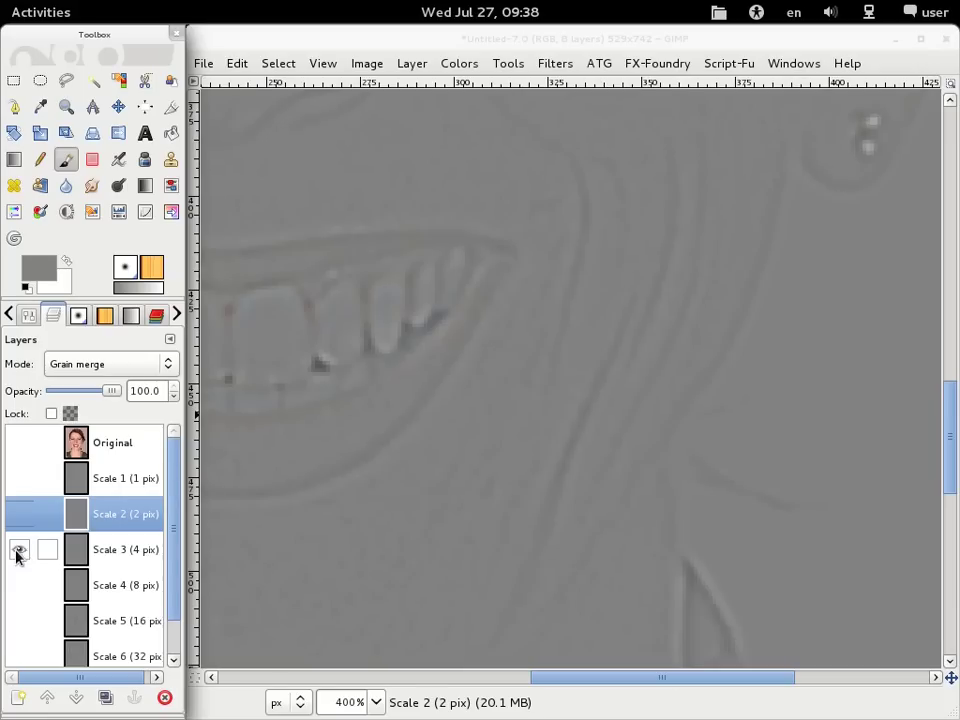
left_click(125, 550)
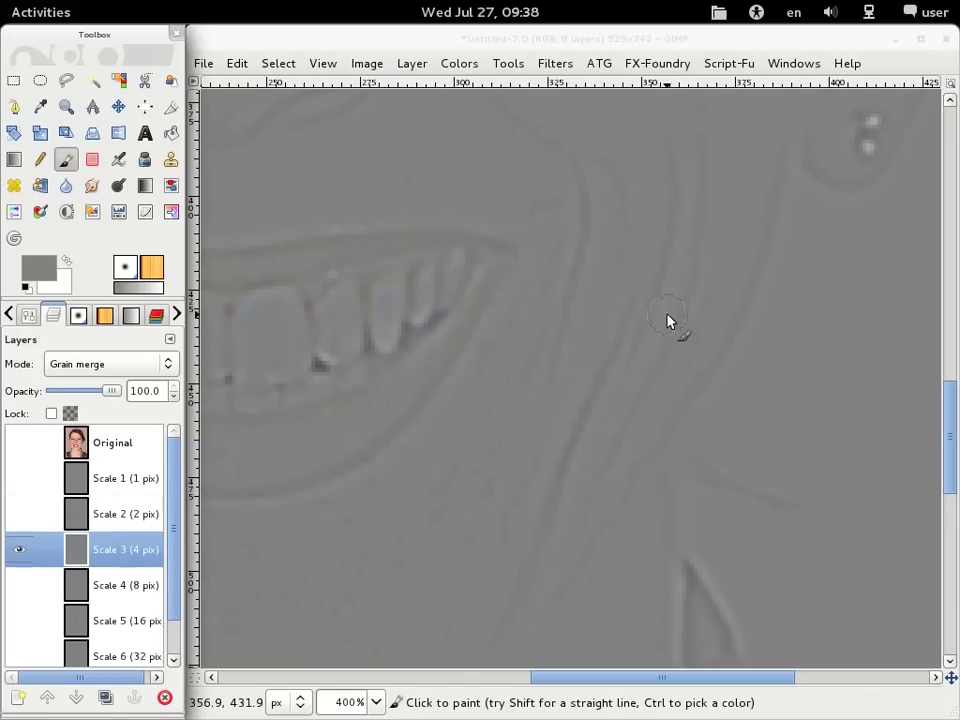
left_click(676, 167)
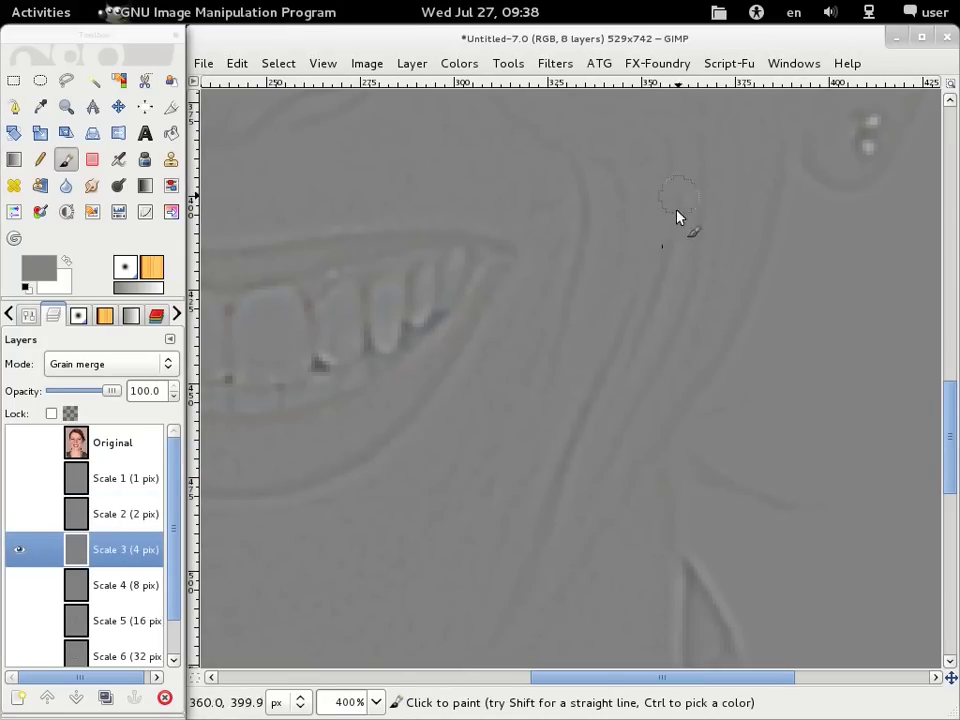
left_click(598, 366)
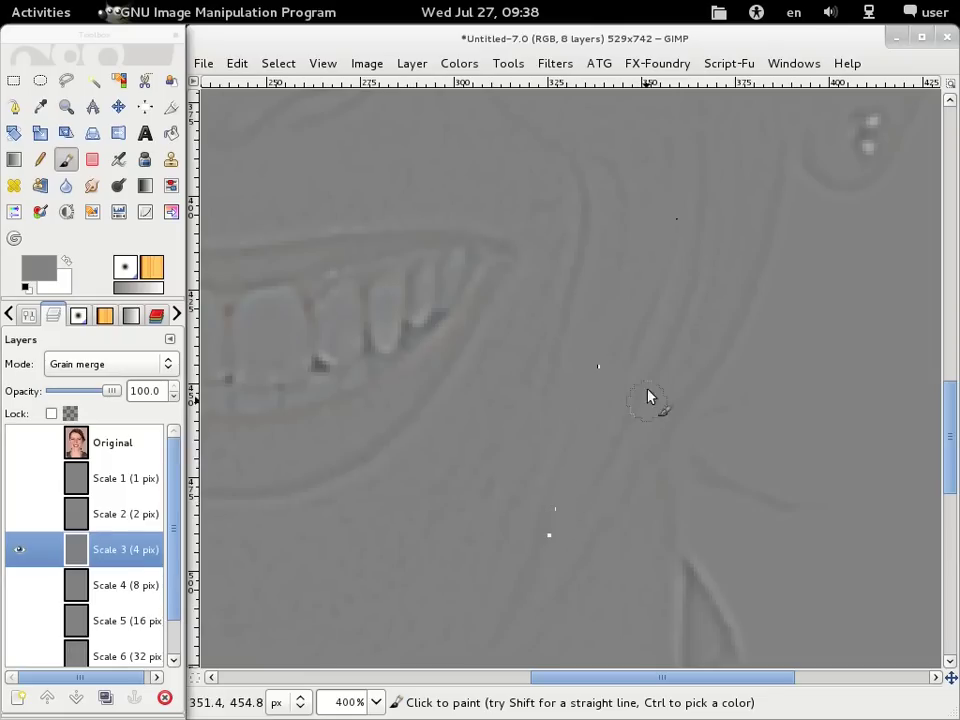
- Smooth wrinkle detail along the cheek line on Scale 3
scroll(648, 397, "up", 3)
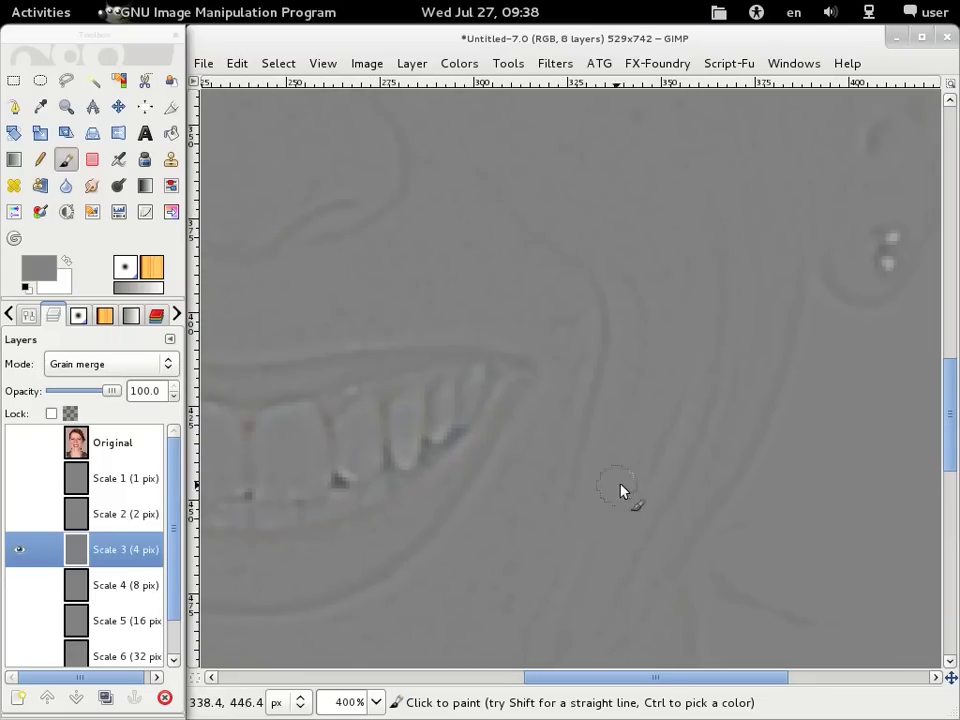
left_click(646, 478)
left_click(665, 441)
left_click(711, 385)
left_click(719, 366)
left_click(681, 474)
left_click(645, 328)
scroll(655, 404, "down", 4)
scroll(745, 294, "left", 2)
left_click(698, 408)
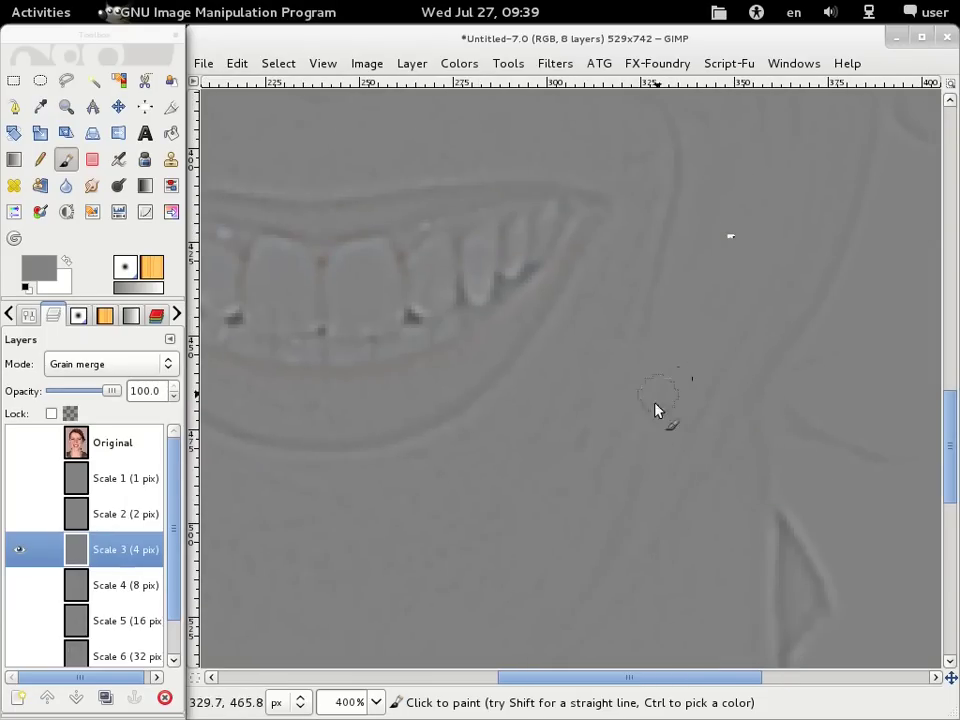
- Dab out a spot below the mouth and pan across the mouth and left cheek
scroll(568, 419, "down", 3)
scroll(700, 360, "left", 5)
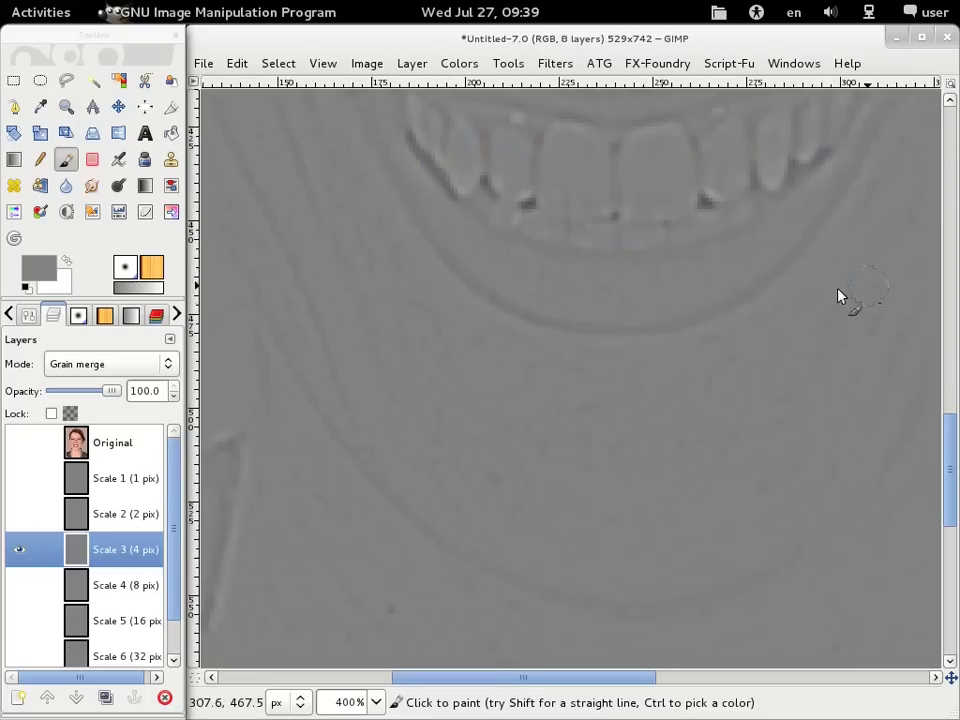
left_click(435, 326)
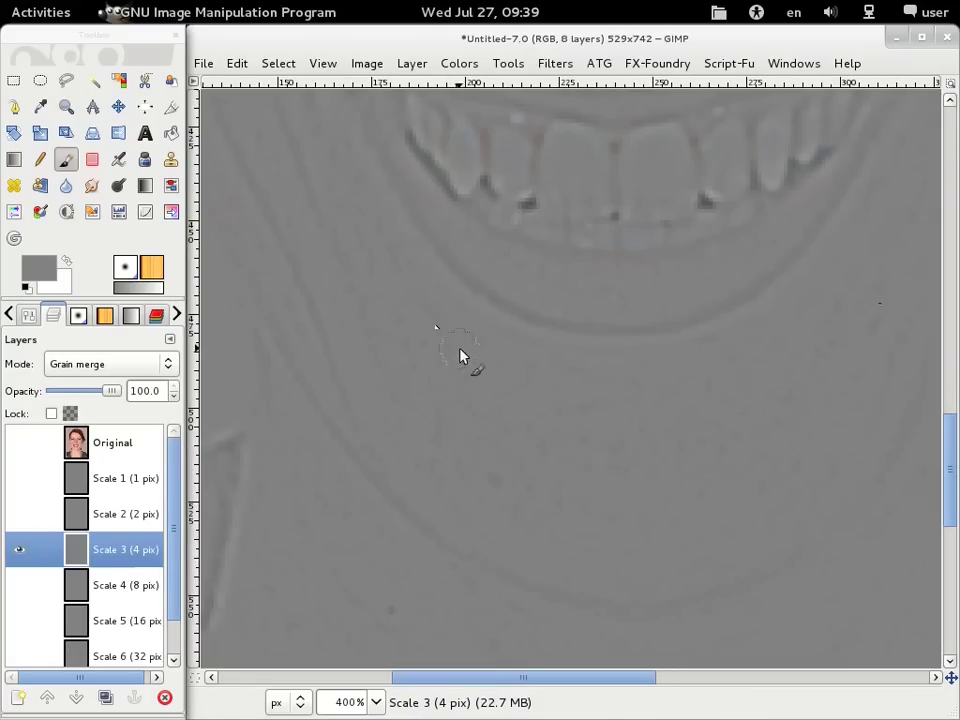
scroll(578, 440, "up", 3)
scroll(600, 455, "left", 4)
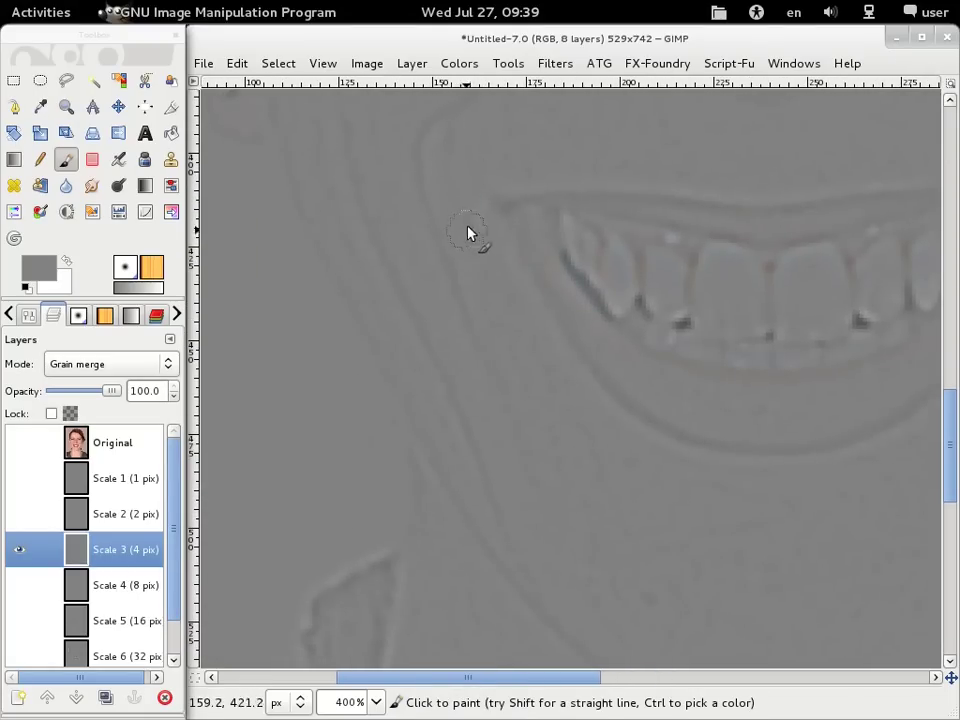
left_click_drag(679, 171, 662, 207)
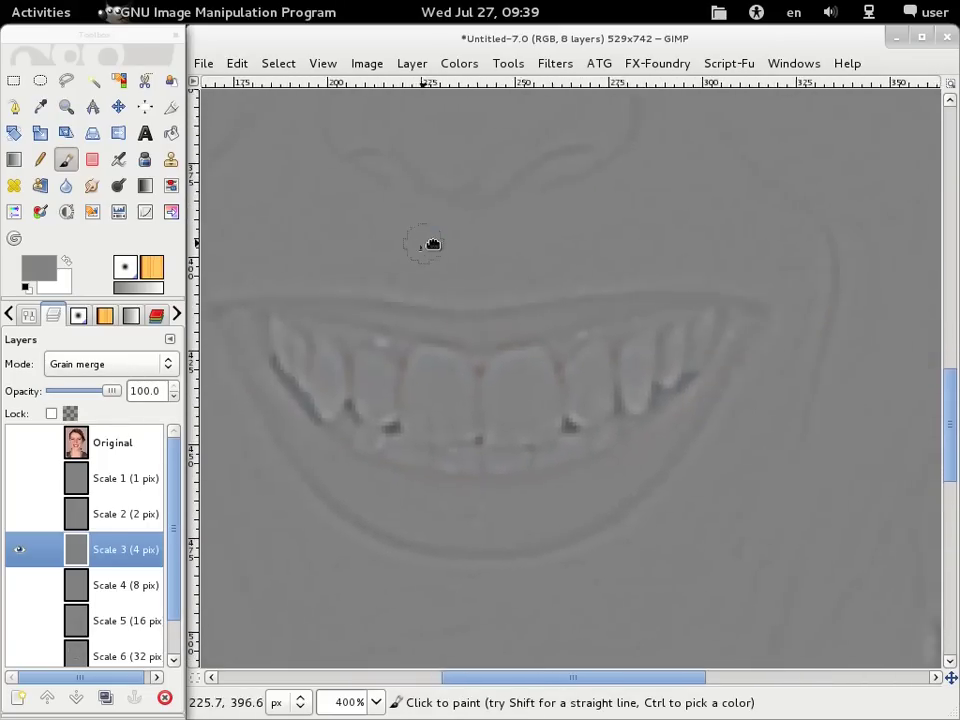
left_click_drag(662, 207, 563, 240)
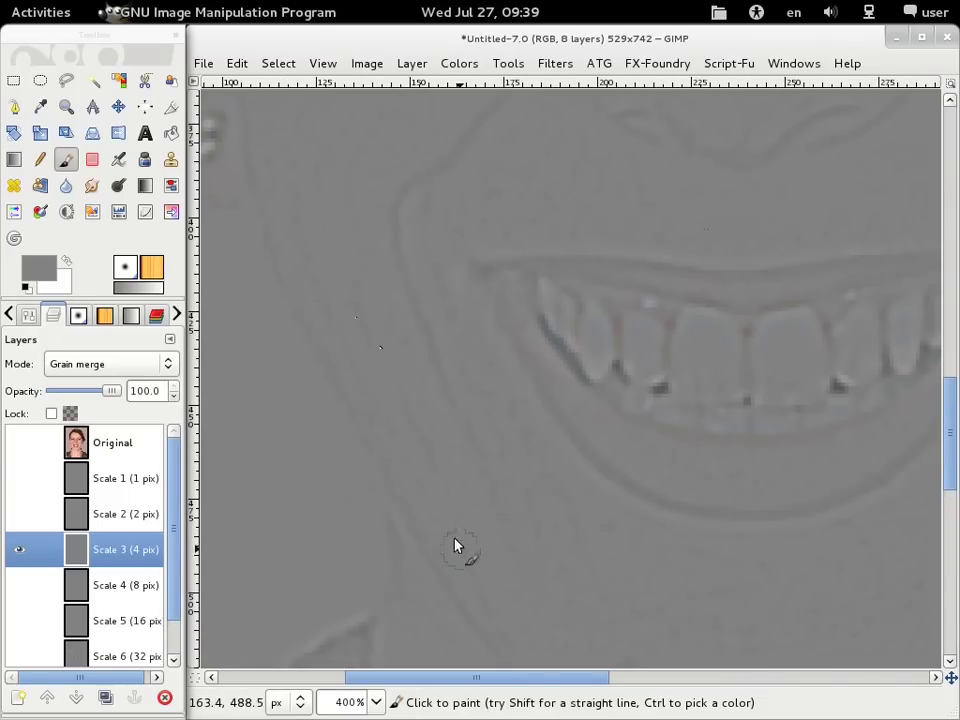
scroll(540, 250, "down", 3)
scroll(521, 461, "up", 5)
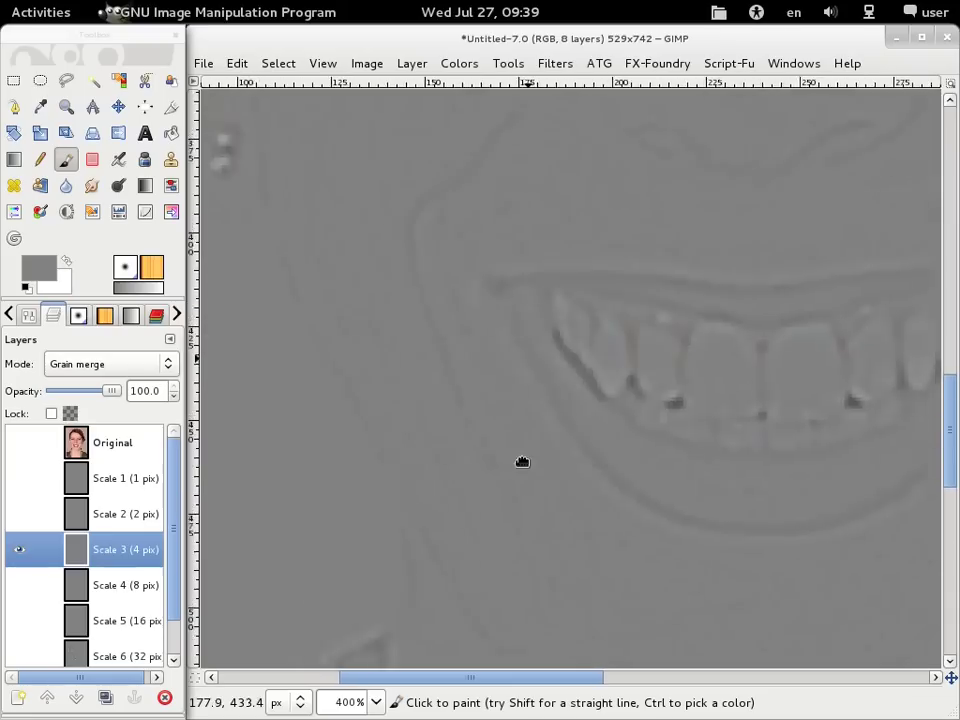
scroll(525, 225, "up", 2)
scroll(540, 300, "up", 5)
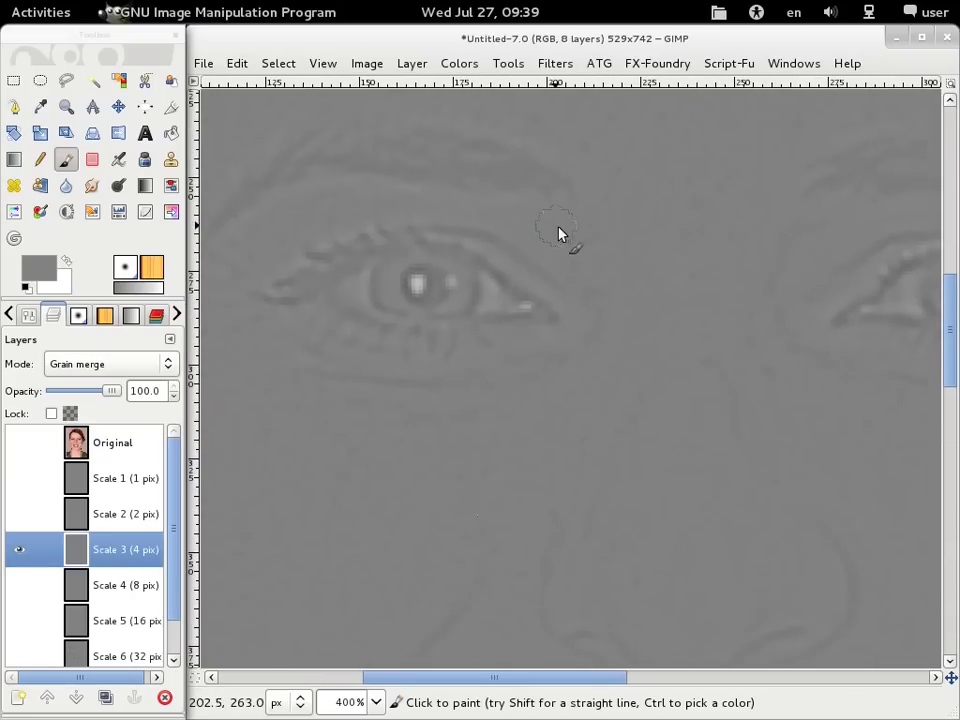
scroll(600, 228, "left", 3)
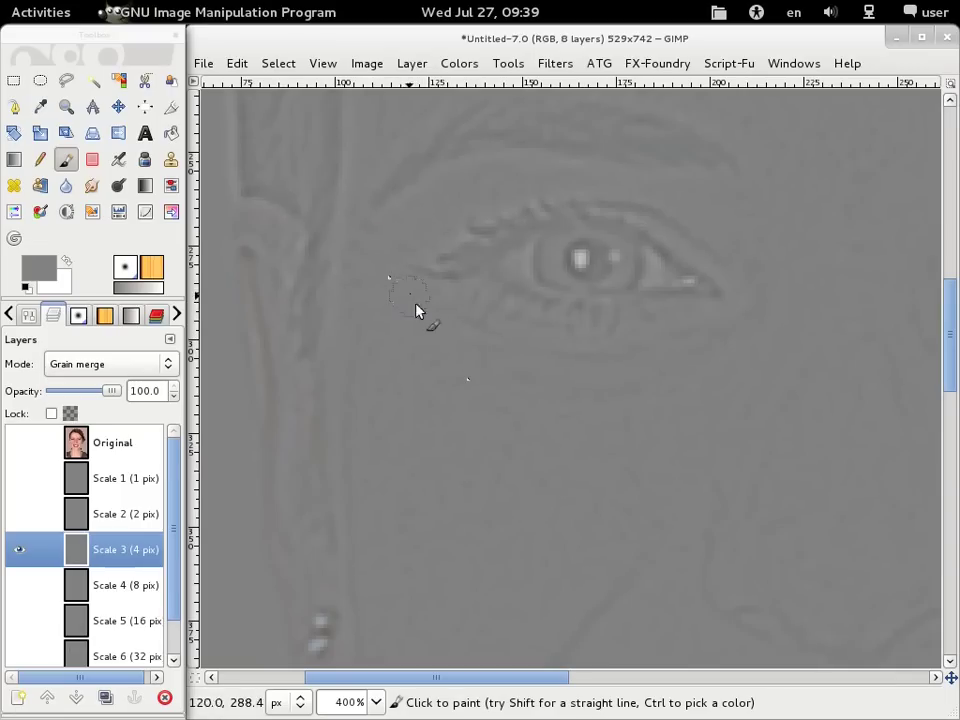
mouse_move(681, 283)
left_mouse_down()
mouse_move(621, 279)
mouse_move(610, 304)
mouse_move(483, 243)
left_mouse_up()
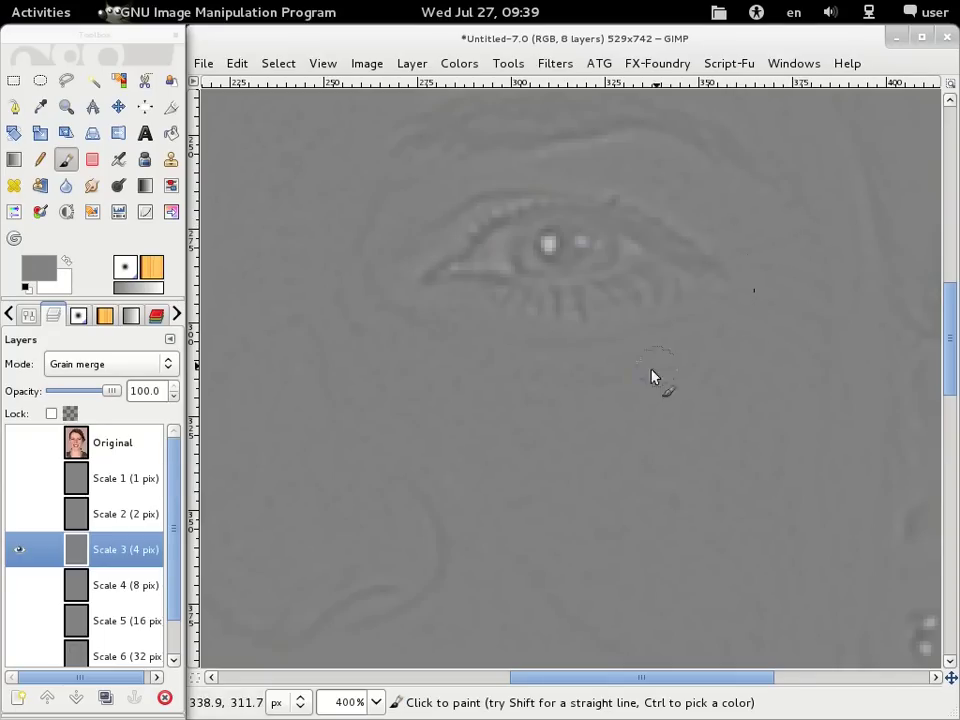
- Show all layers and toggle Original on and off to compare the wrinkles
left_click(19, 552, "shift")
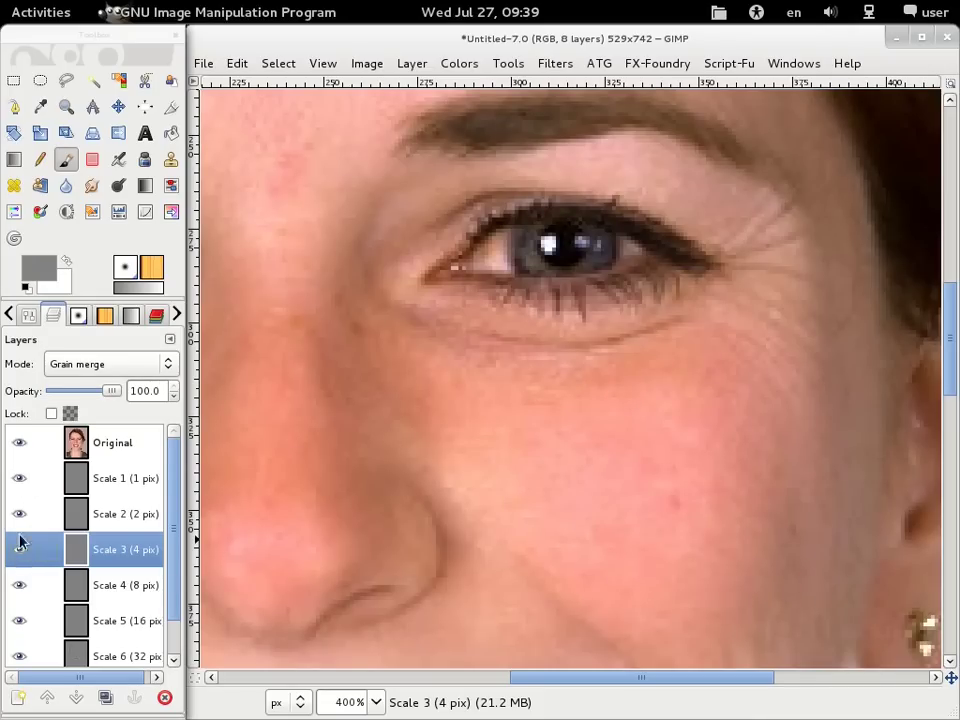
left_click(15, 449)
left_click(17, 447)
left_click(15, 451)
left_click(15, 450)
left_click(15, 450)
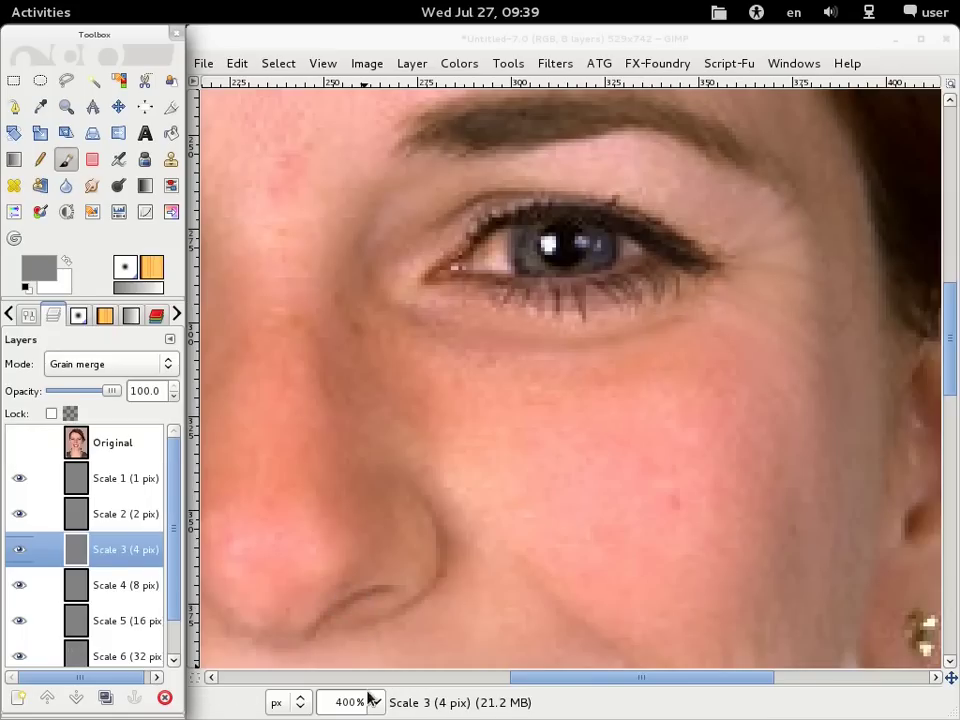
- Zoom to 100% to view the whole portrait, with Scale 1 (1 pix) visible
left_click(376, 702)
left_click(363, 566)
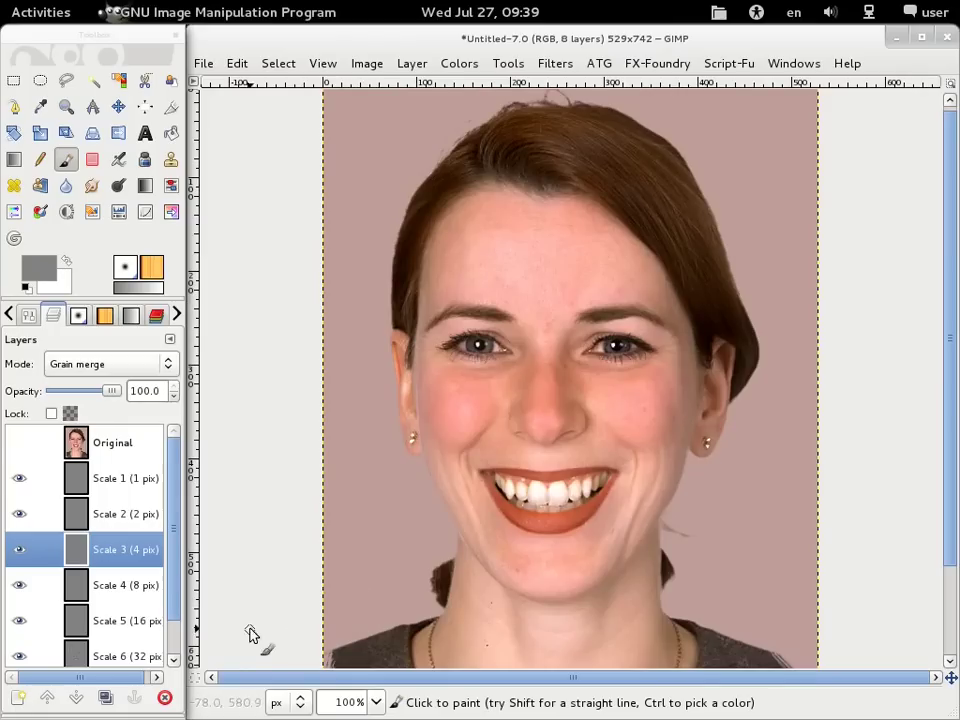
left_click(17, 448)
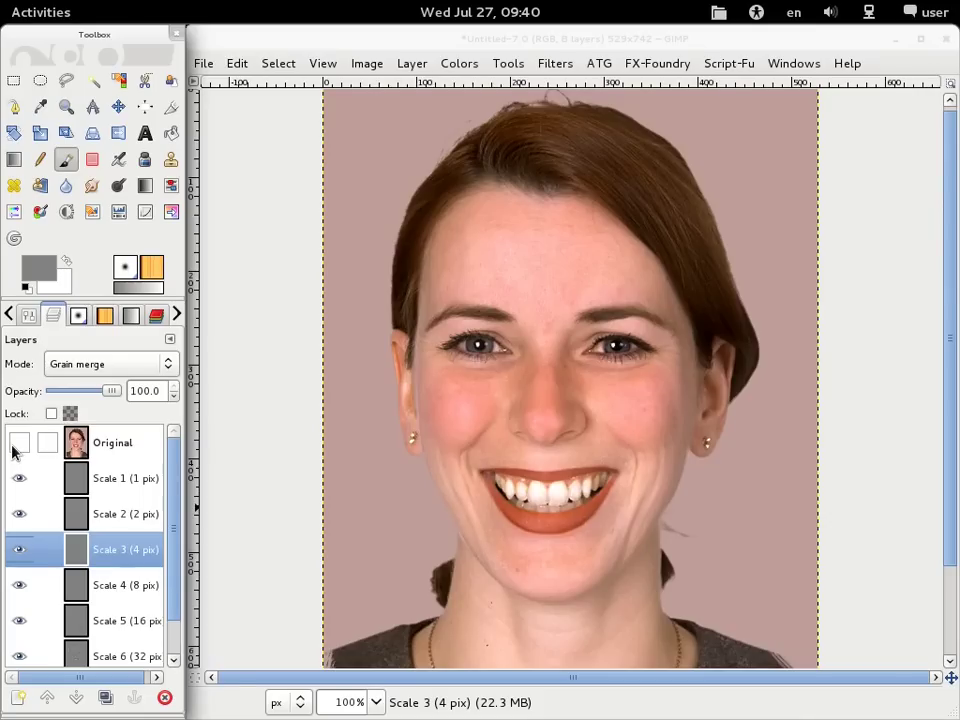
left_click(18, 478)
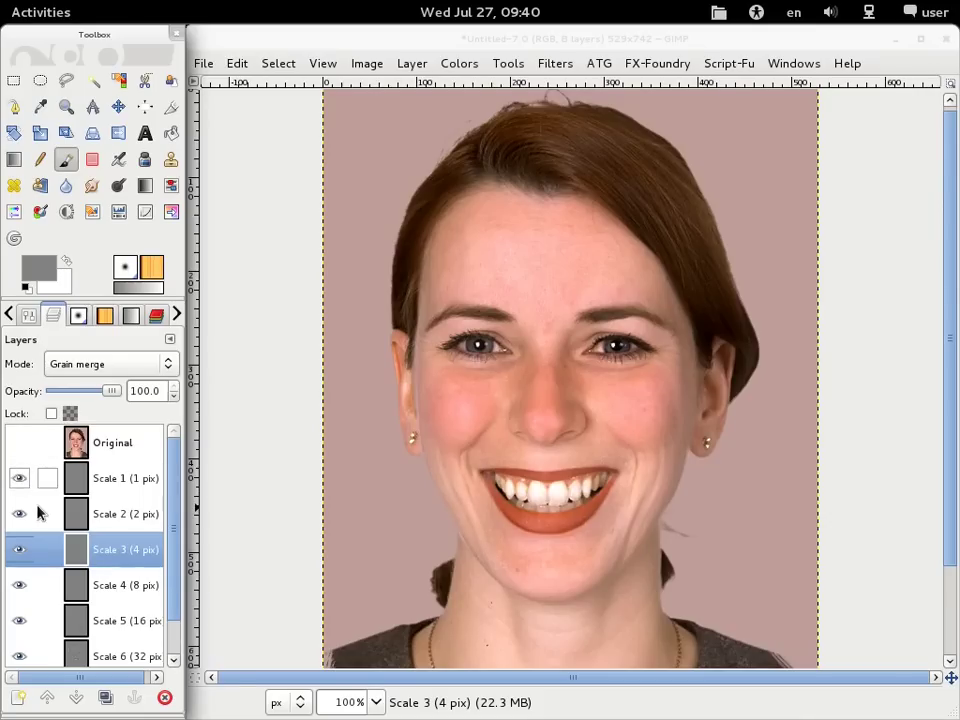
- Show only the Scale 4 (8 pix) layer and zoom to 400% on the eye and cheek
left_click(22, 586)
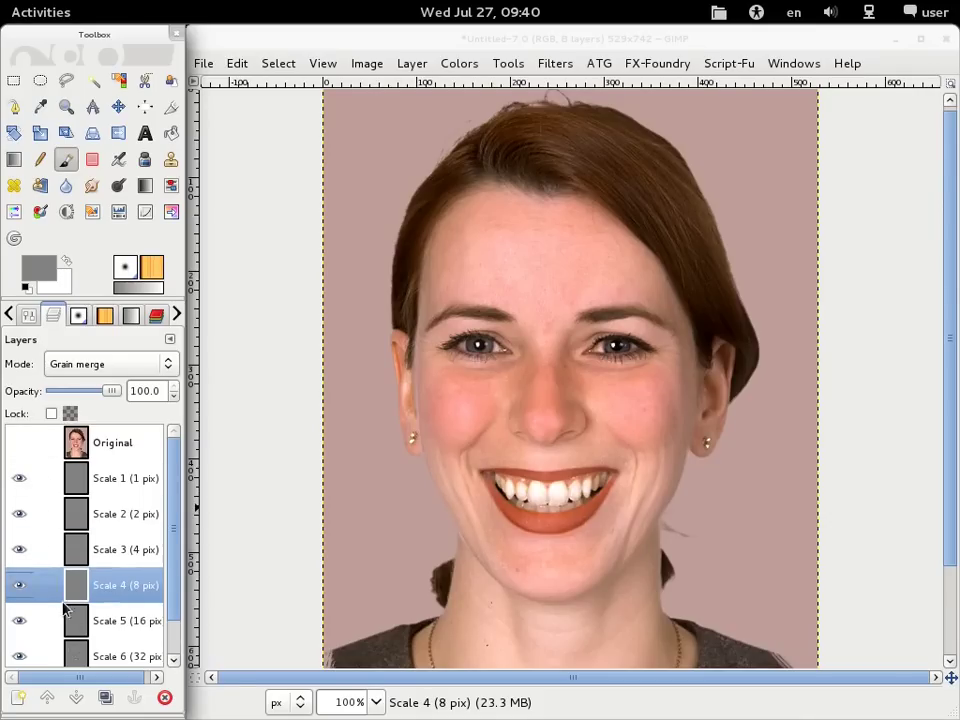
left_click(19, 586, "shift")
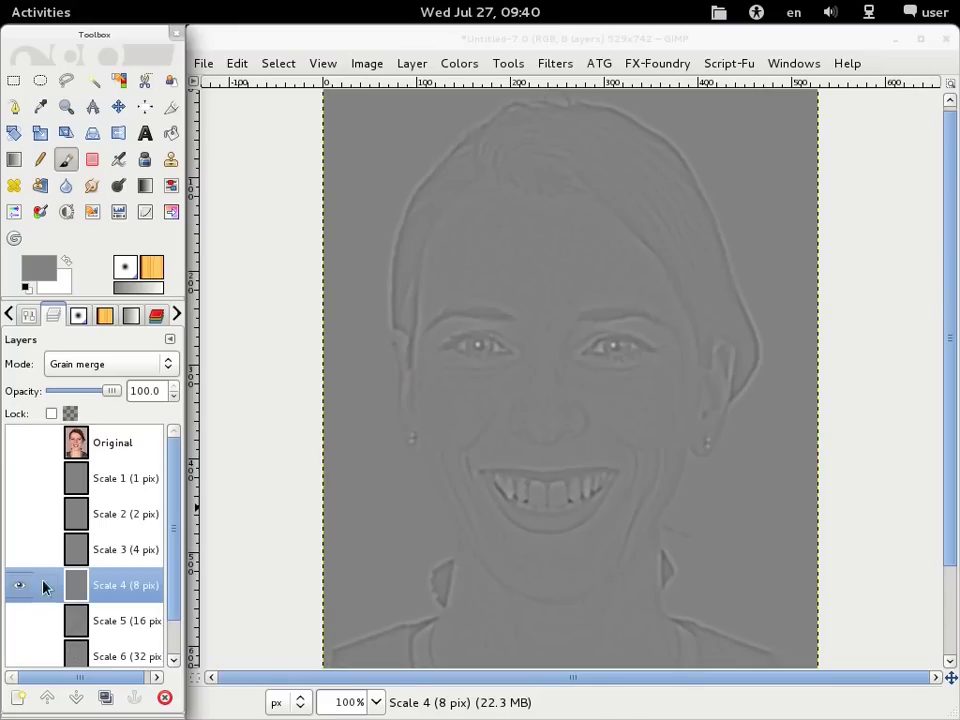
left_click(374, 703)
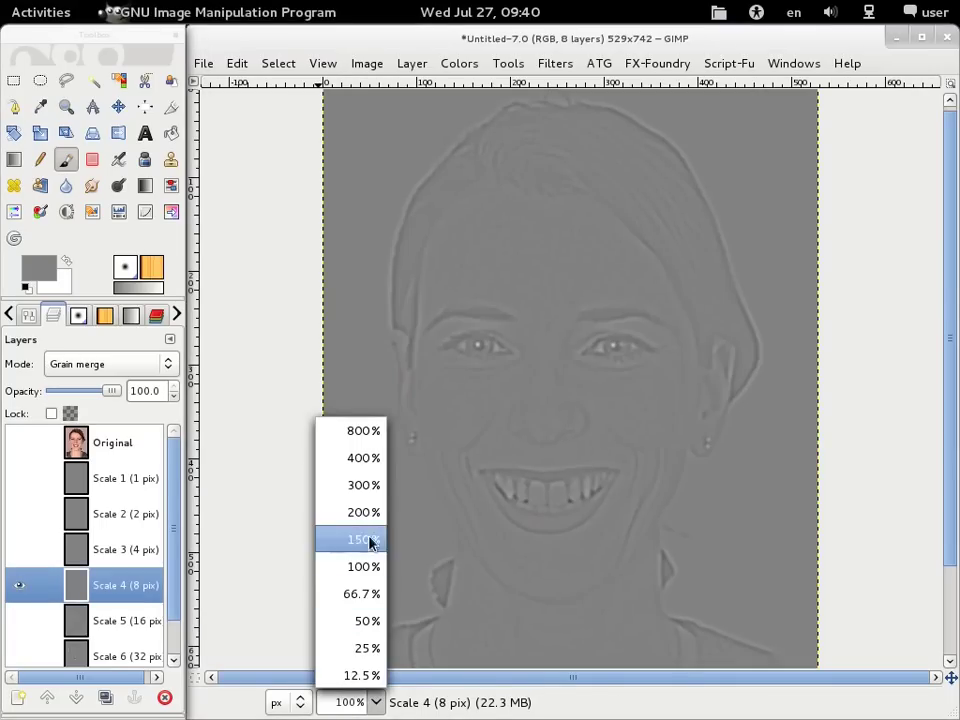
left_click(366, 489)
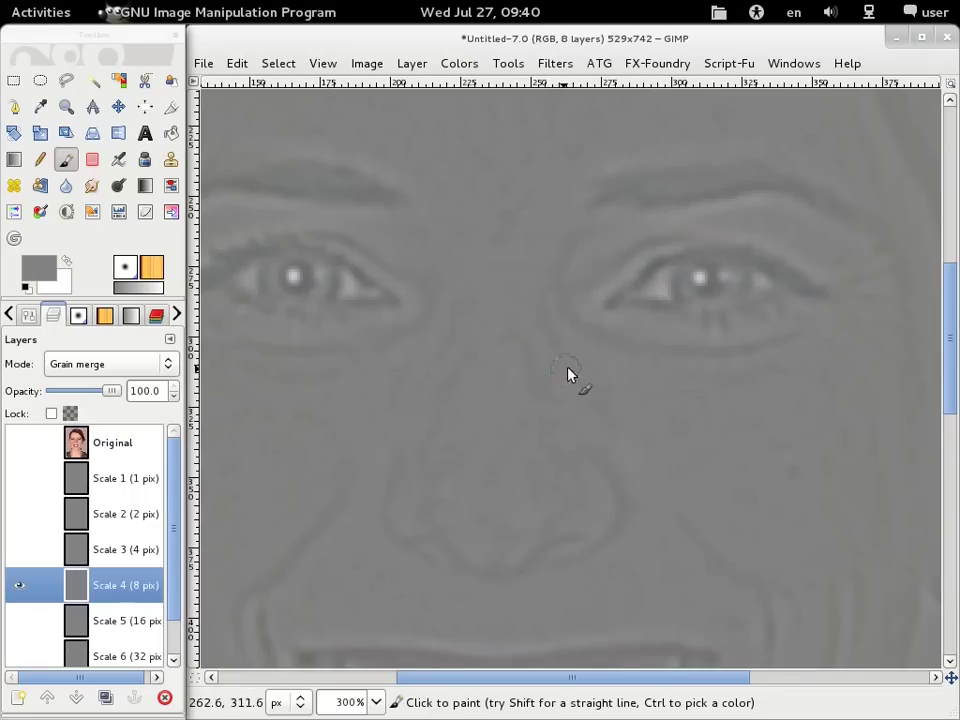
left_click_drag(491, 355, 433, 377)
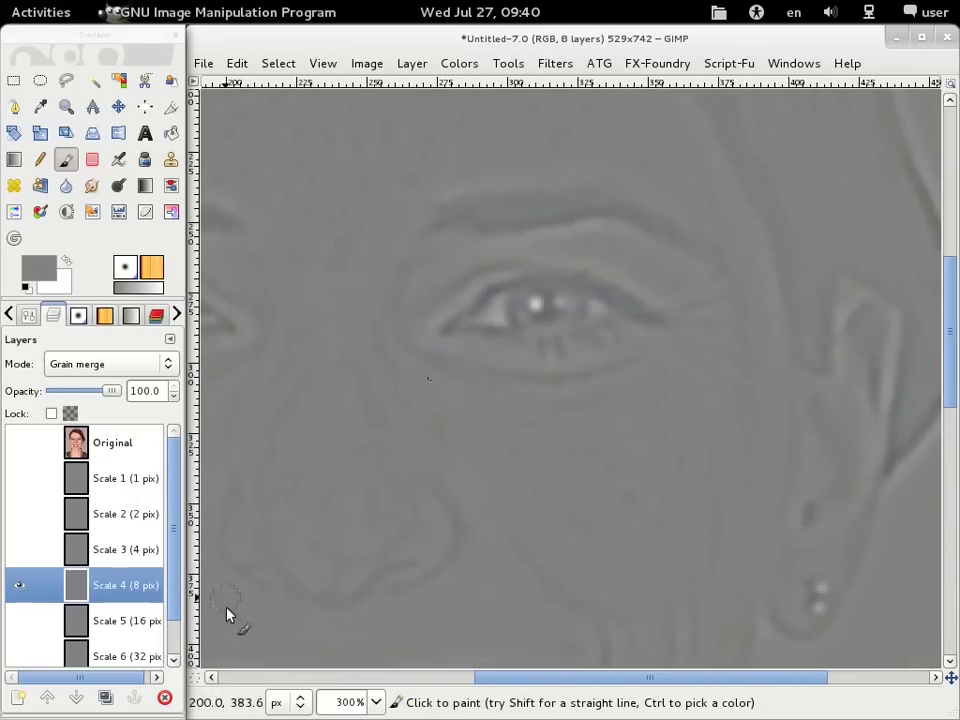
left_click(373, 702)
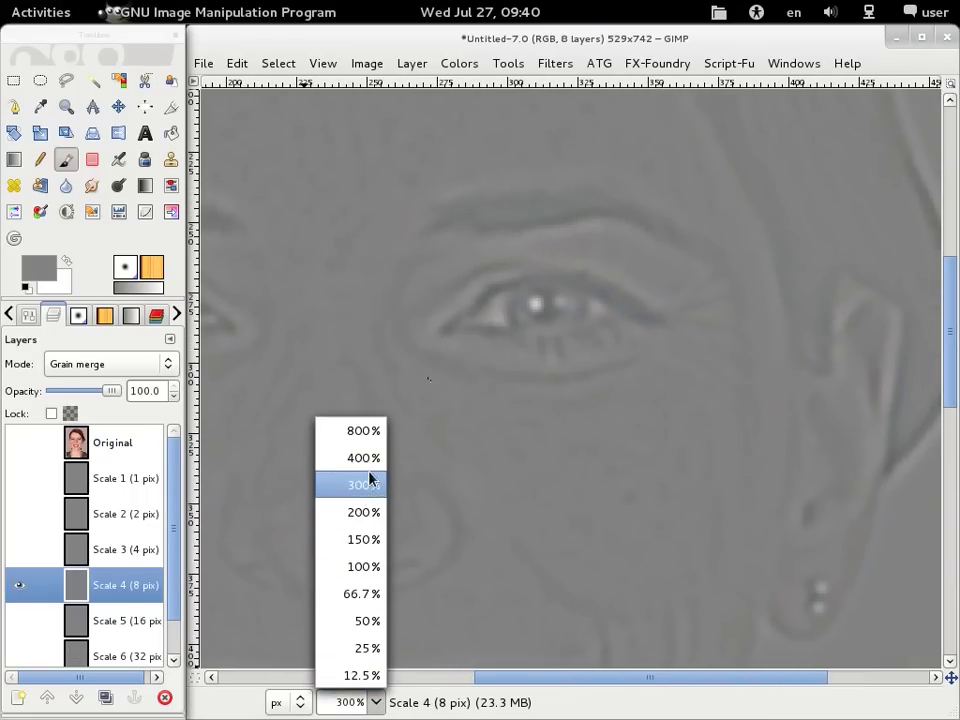
left_click(365, 458)
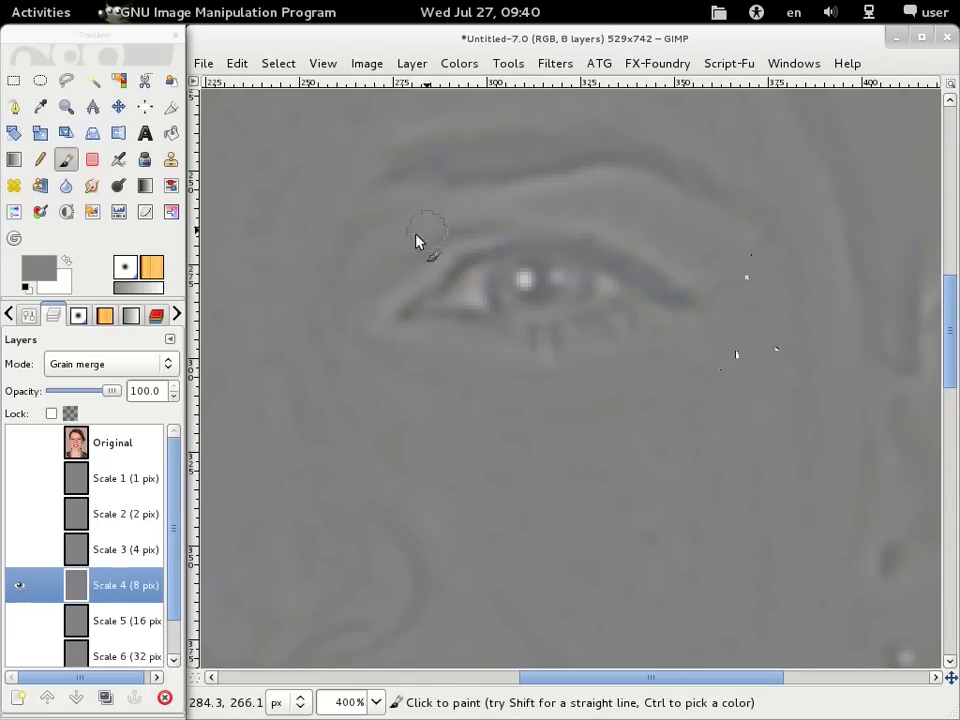
- Paint grey over the wrinkles below the eye on Scale 4
left_click_drag(311, 323, 588, 340)
left_click_drag(389, 341, 531, 321)
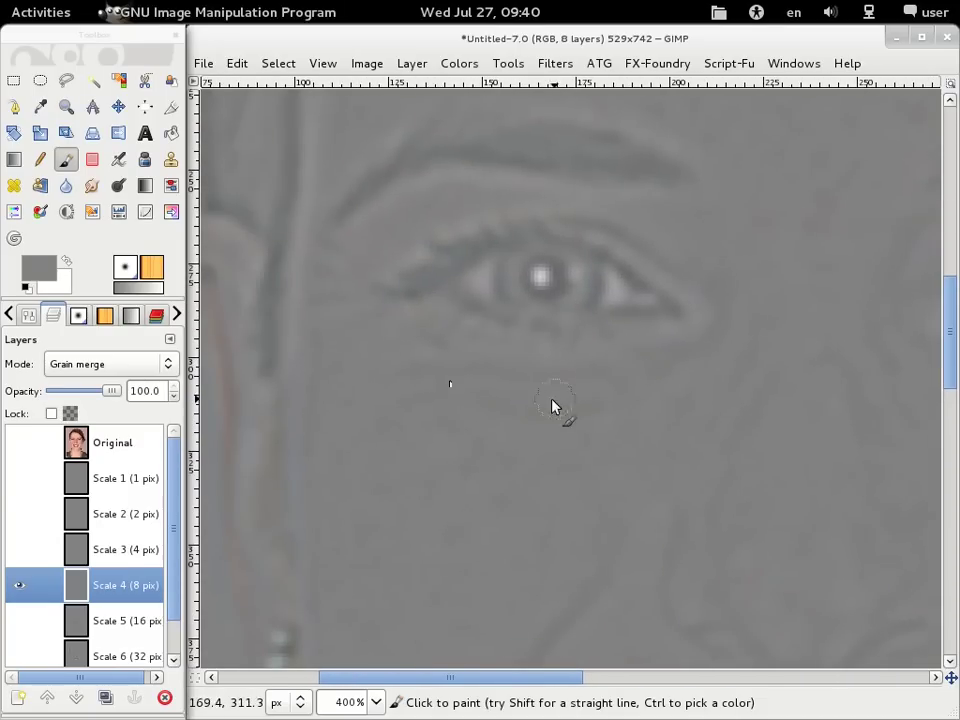
left_click(370, 315)
scroll(592, 518, "down", 2)
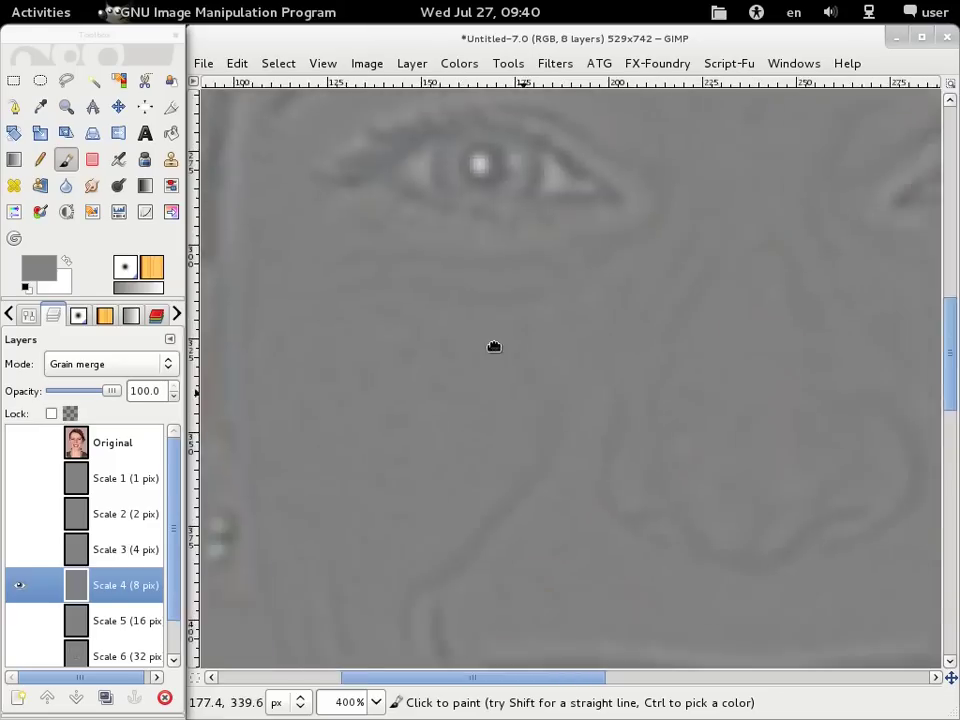
scroll(493, 345, "down", 3)
scroll(422, 456, "down", 2)
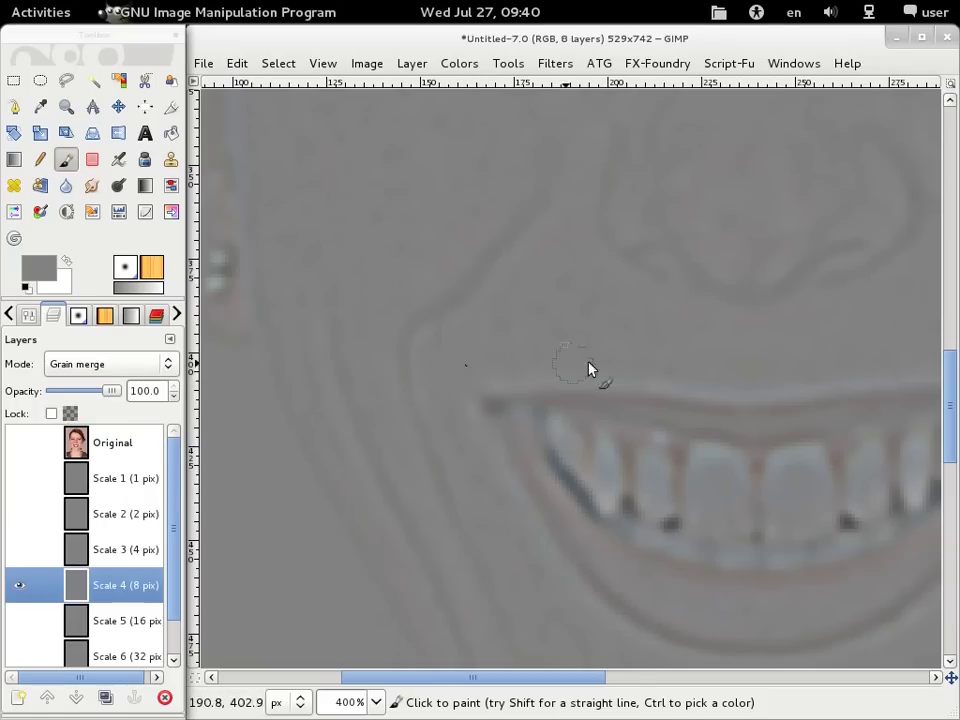
- Move the 400% view across to the smile line beside the mouth
scroll(588, 369, "right", 3)
scroll(706, 360, "right", 2)
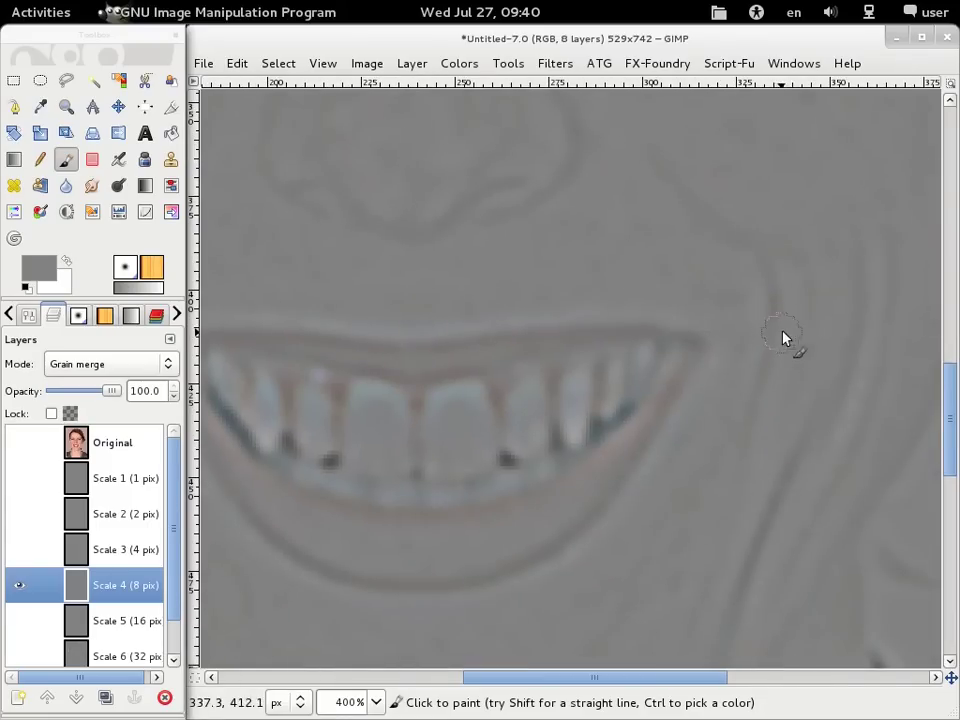
scroll(783, 338, "right", 1)
scroll(619, 304, "right", 1)
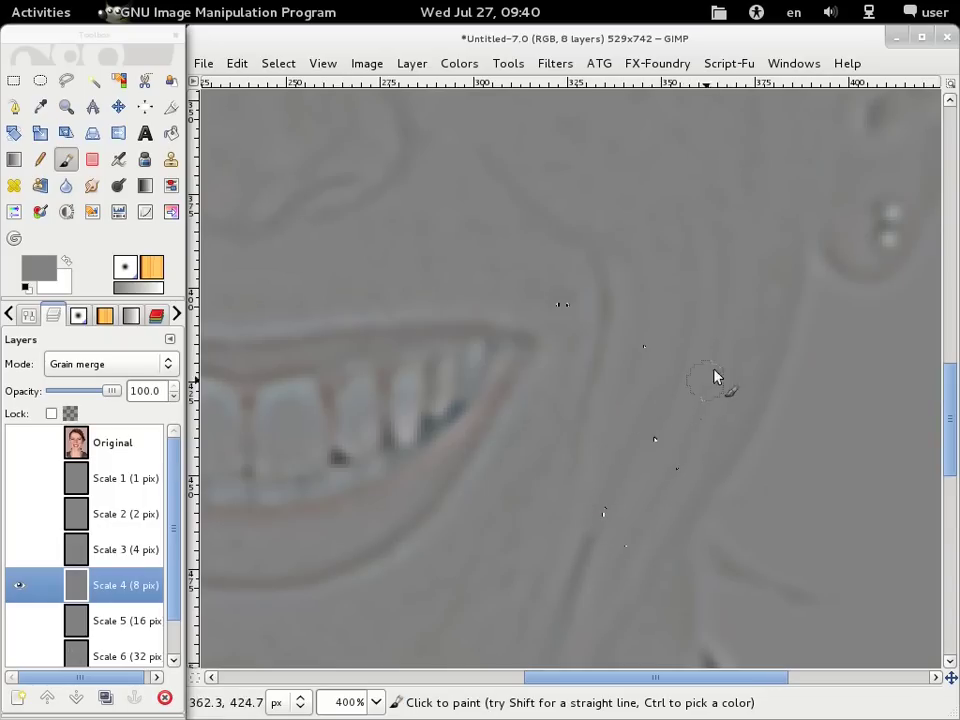
scroll(650, 360, "down", 1)
scroll(675, 350, "left", 2)
scroll(671, 366, "down", 2)
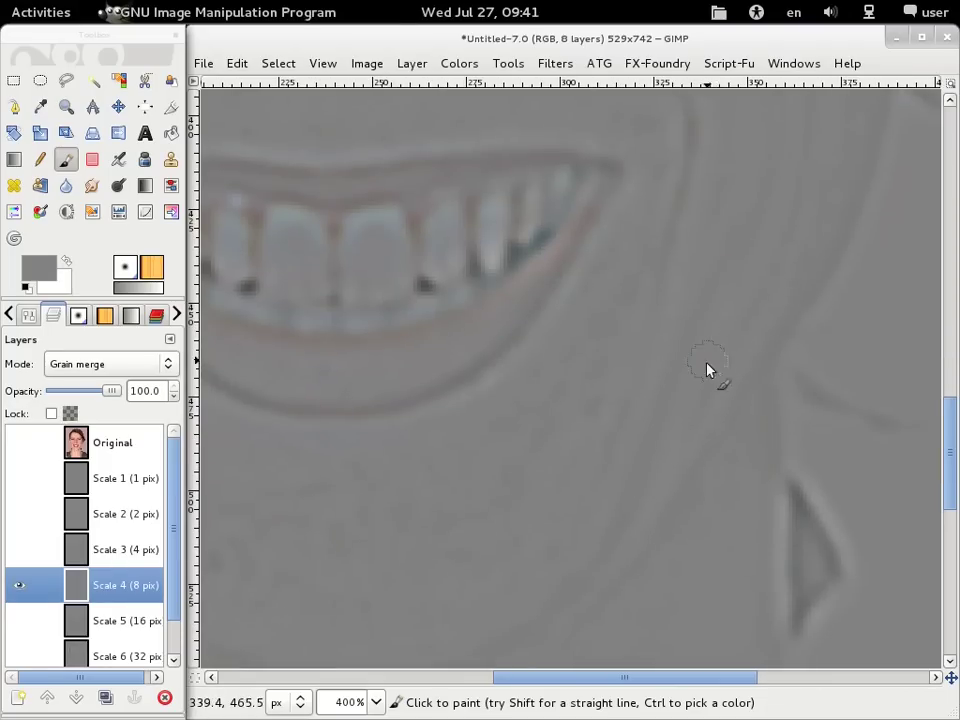
scroll(560, 400, "left", 3)
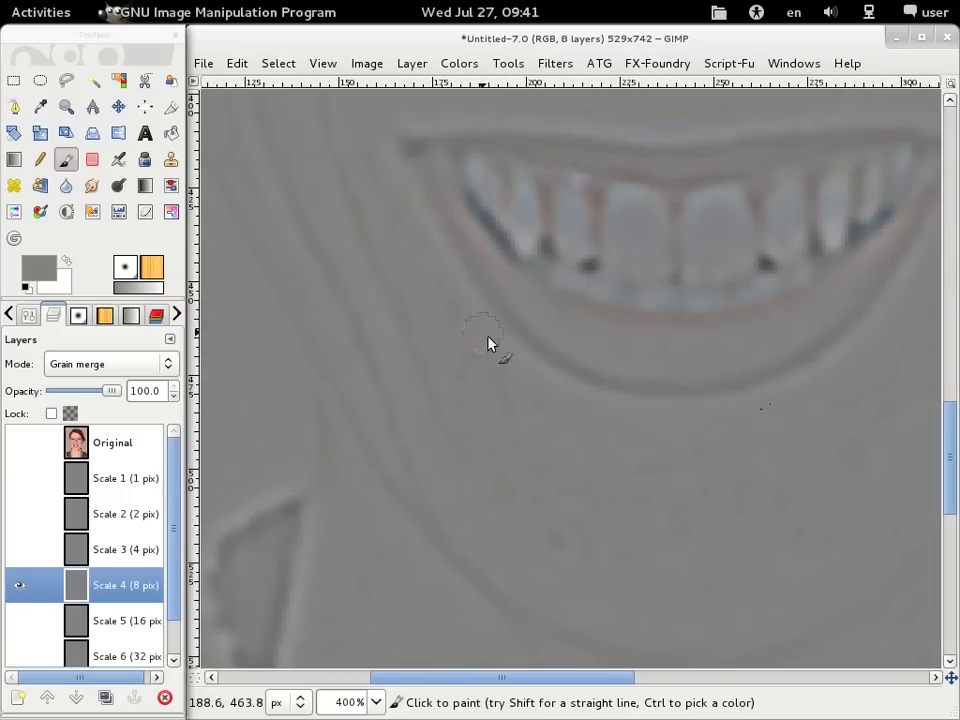
scroll(487, 343, "up", 2)
scroll(487, 343, "left", 1)
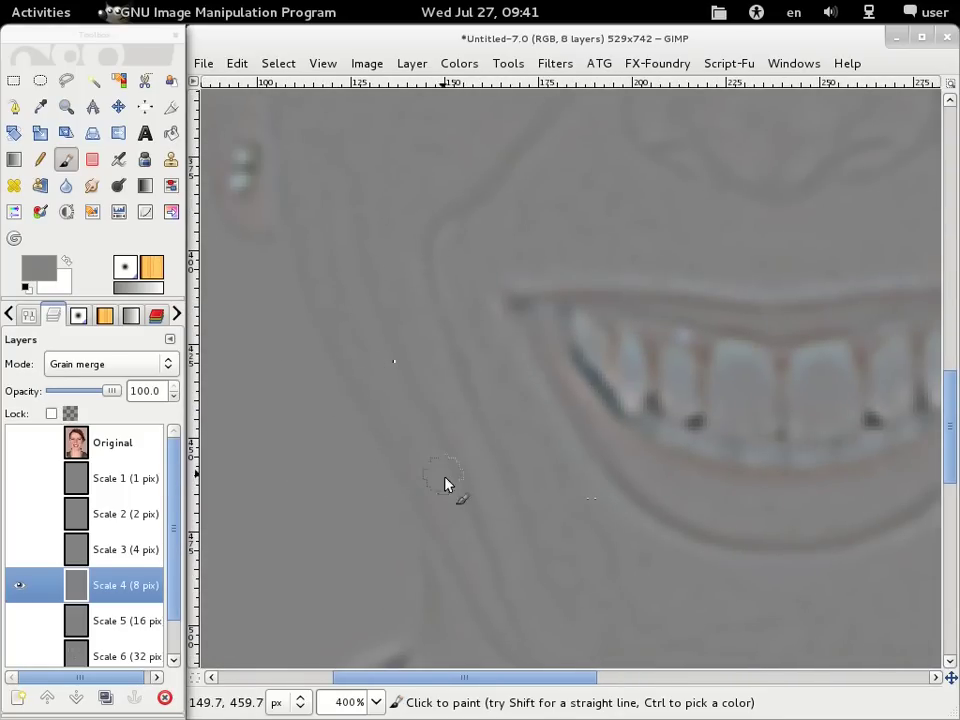
scroll(484, 467, "down", 3)
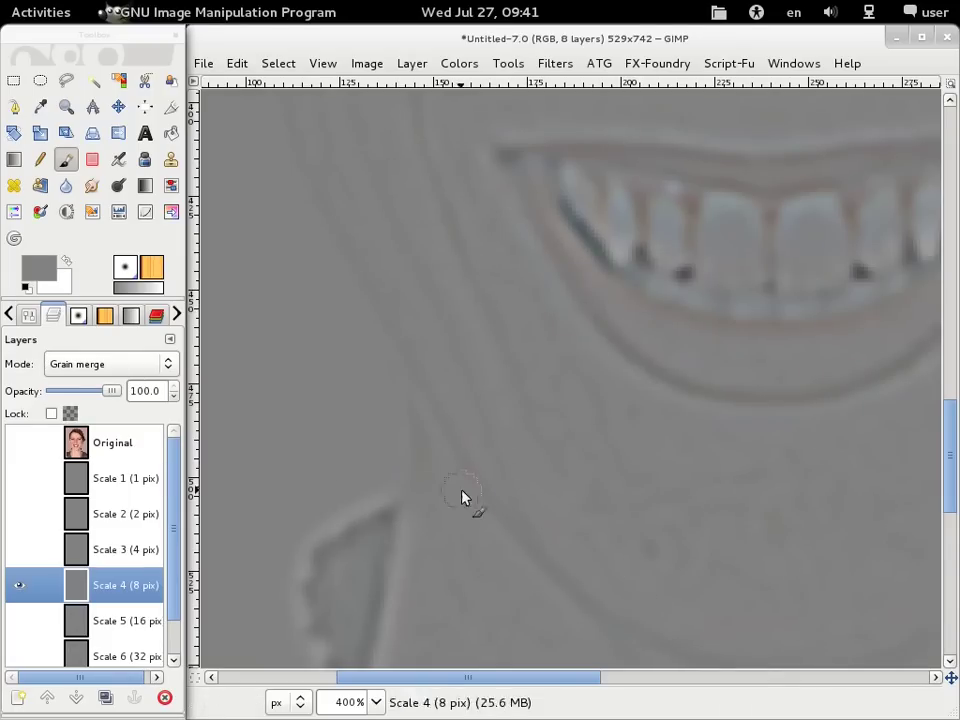
- Restore all scale layers with Original hidden and view the whole portrait at 100%
left_click(17, 445, "shift")
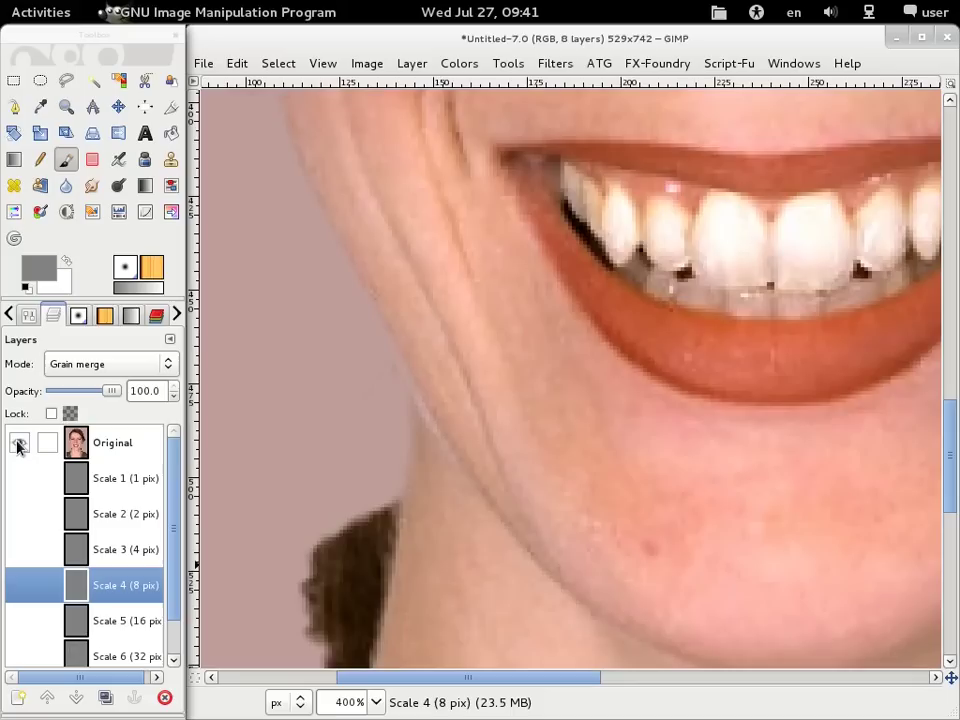
left_click(17, 445, "shift")
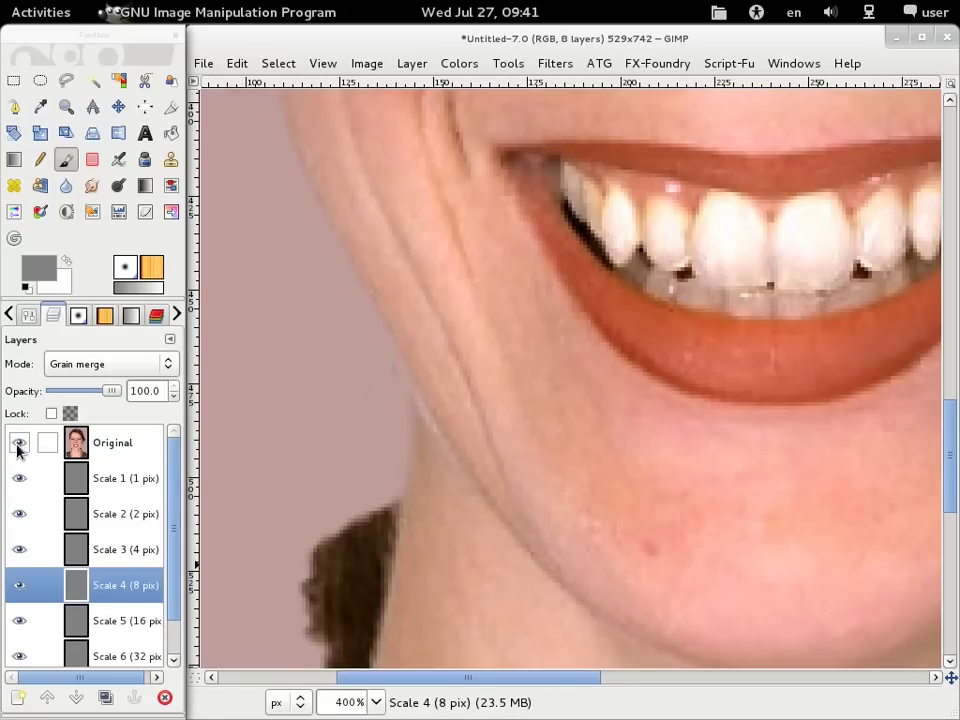
left_click(17, 445)
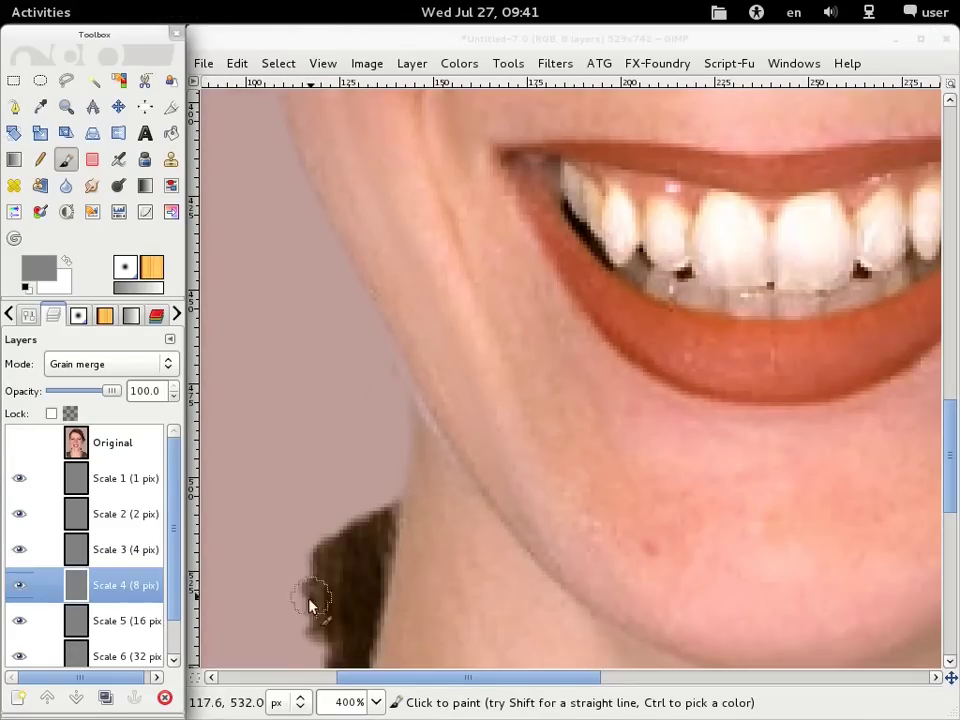
left_click(378, 703)
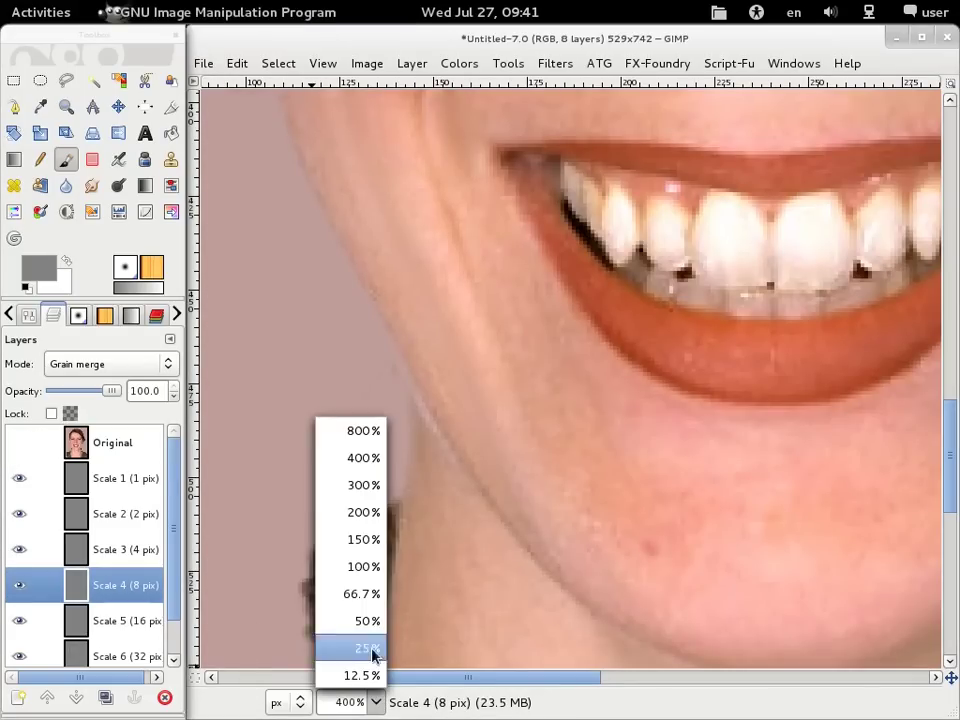
left_click(368, 567)
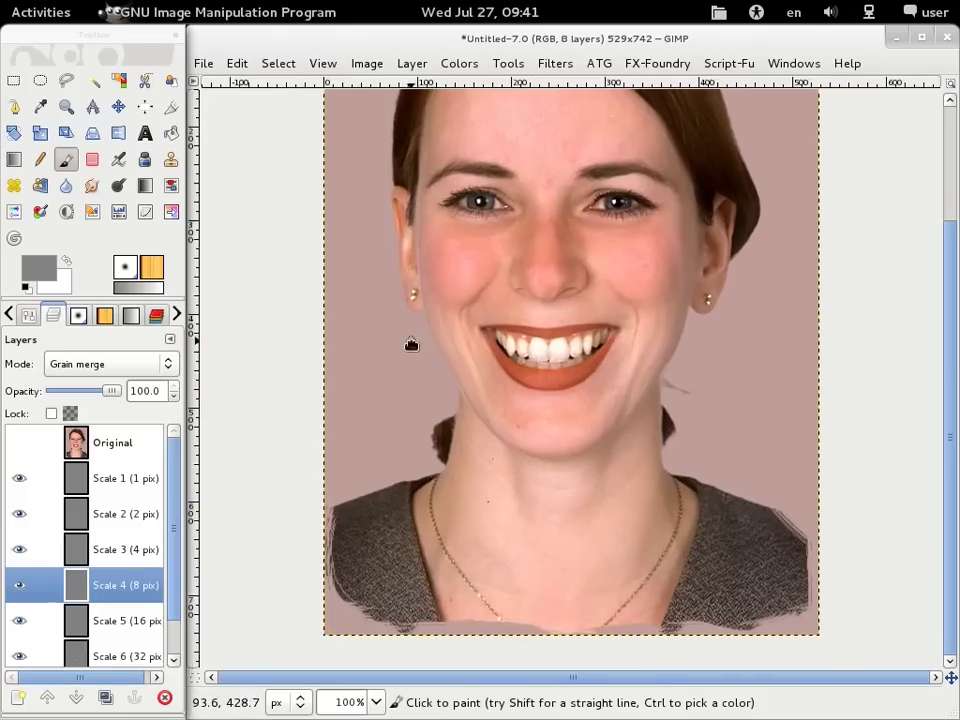
scroll(400, 480, "up", 5)
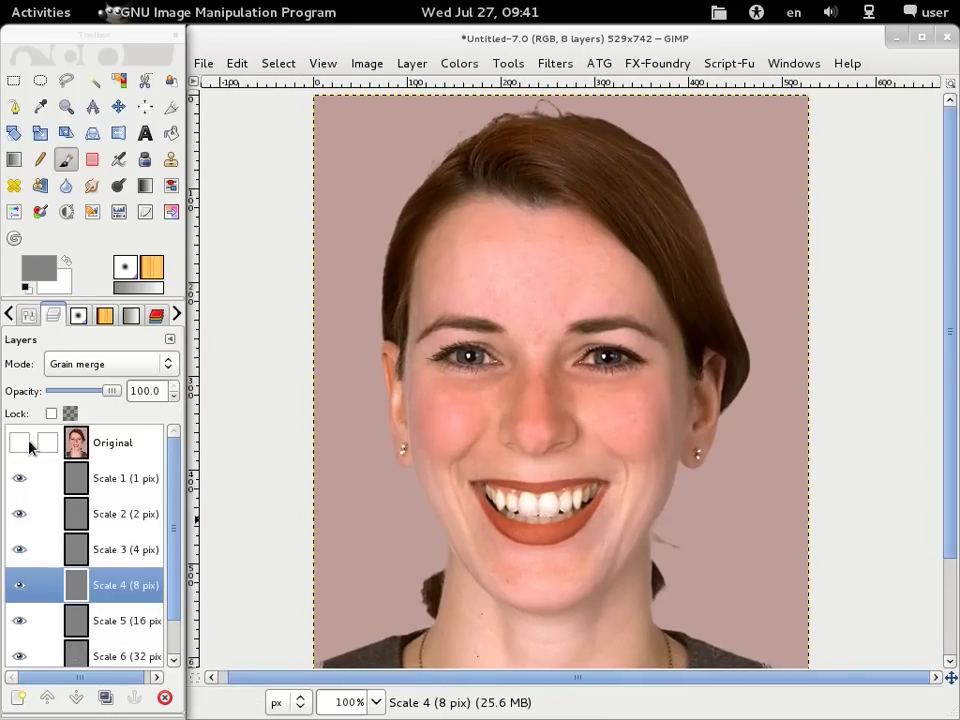
- Flip the Original layer on and off to compare, leaving it hidden
left_click(20, 442)
left_click(26, 445)
left_click(24, 446)
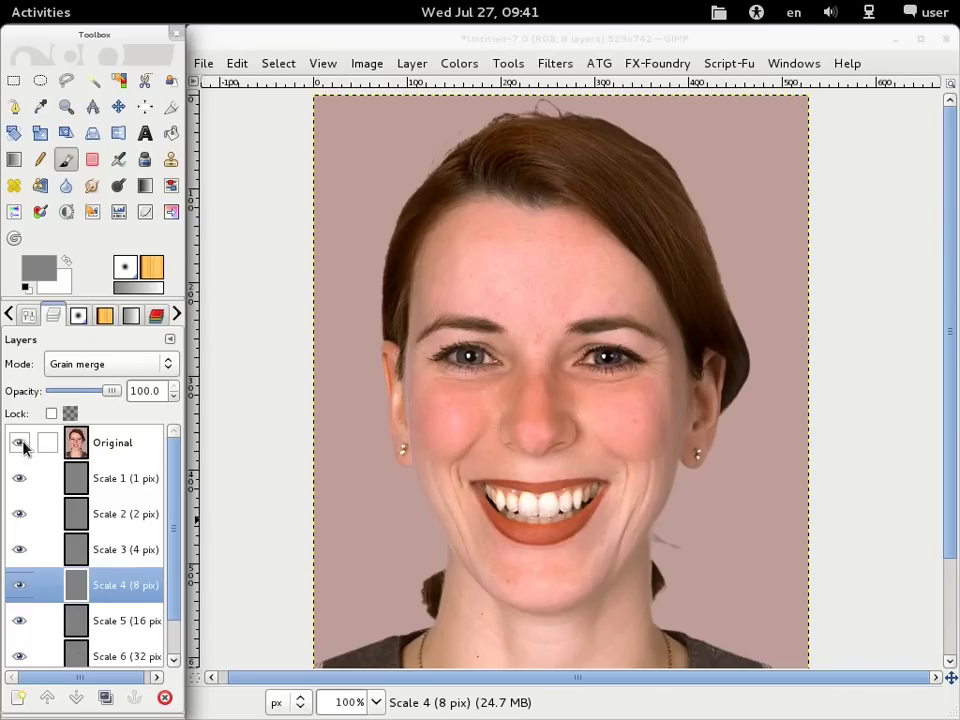
left_click(25, 446)
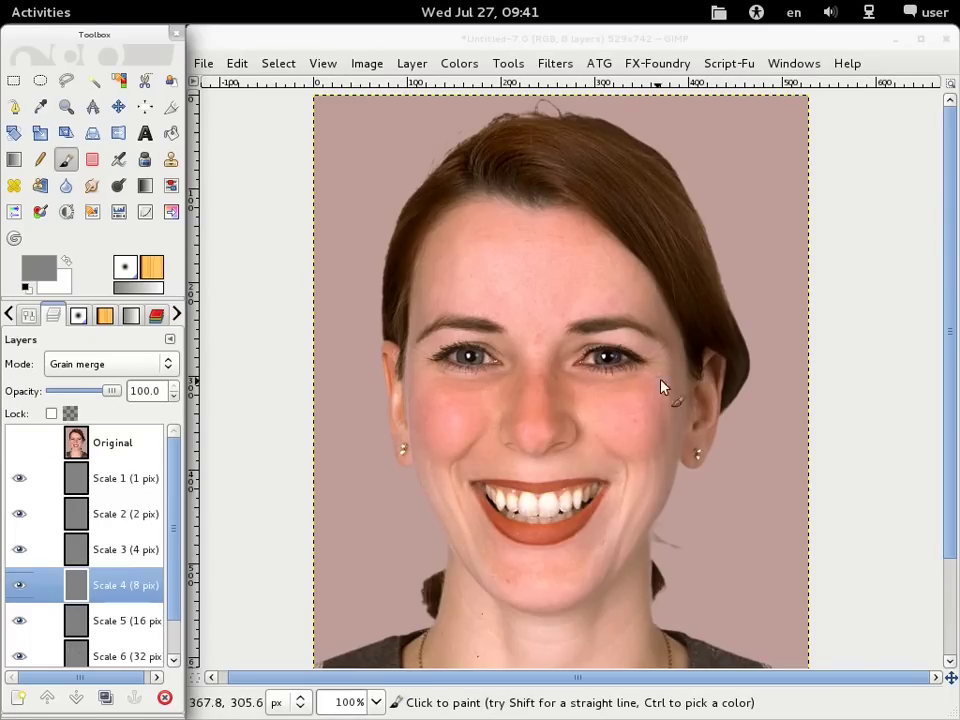
left_click(19, 445)
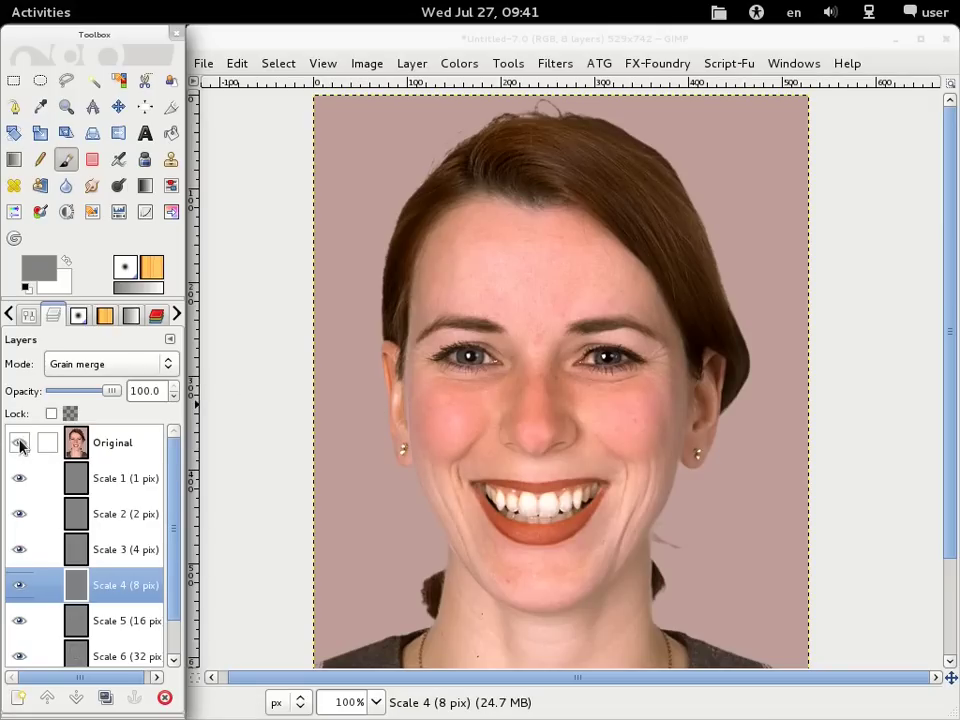
left_click(20, 444)
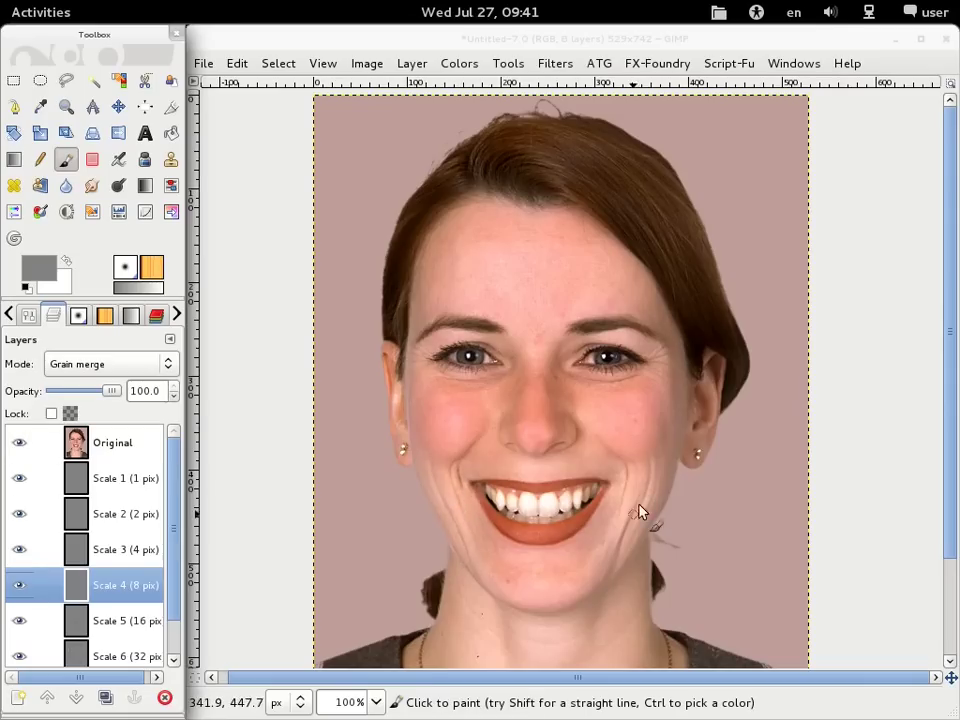
left_click(18, 444)
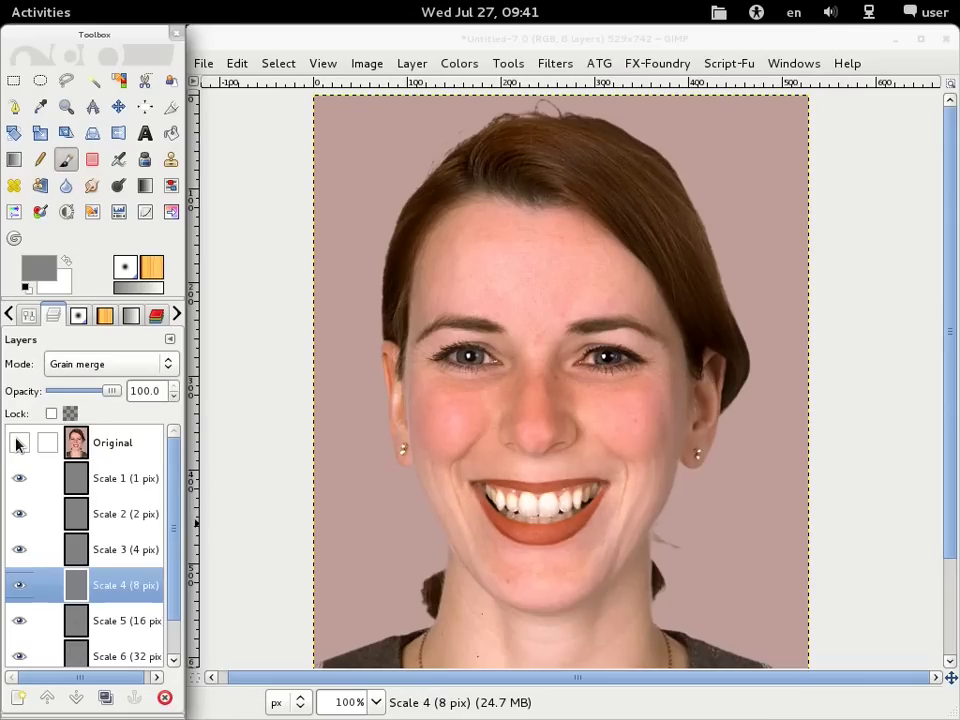
left_click(18, 443)
left_click(18, 443)
left_click(18, 443)
left_click(13, 446)
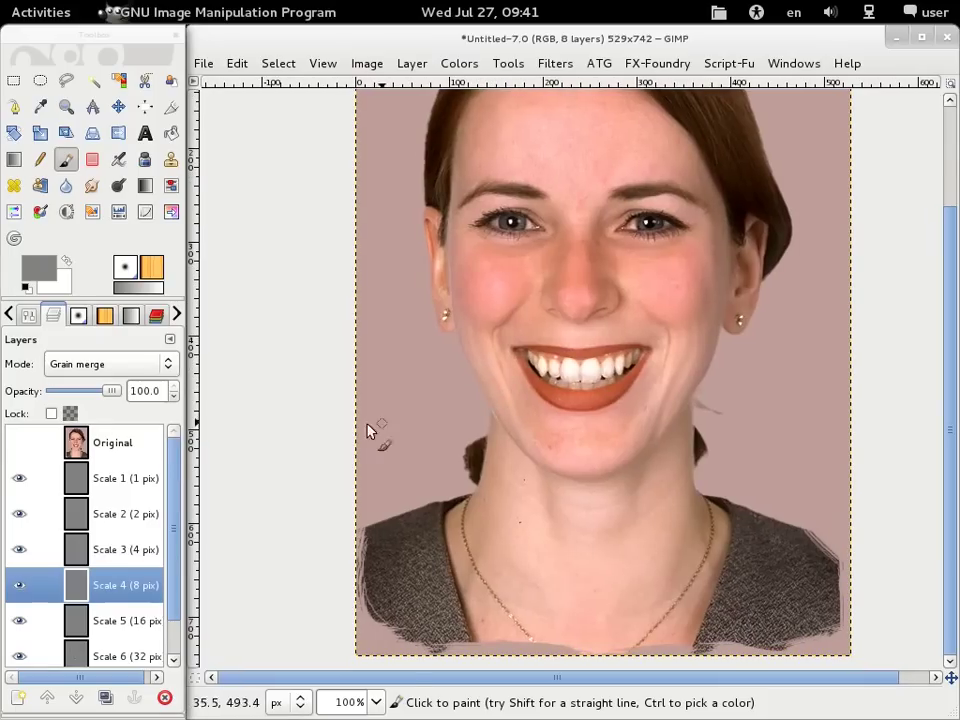
left_click(19, 442)
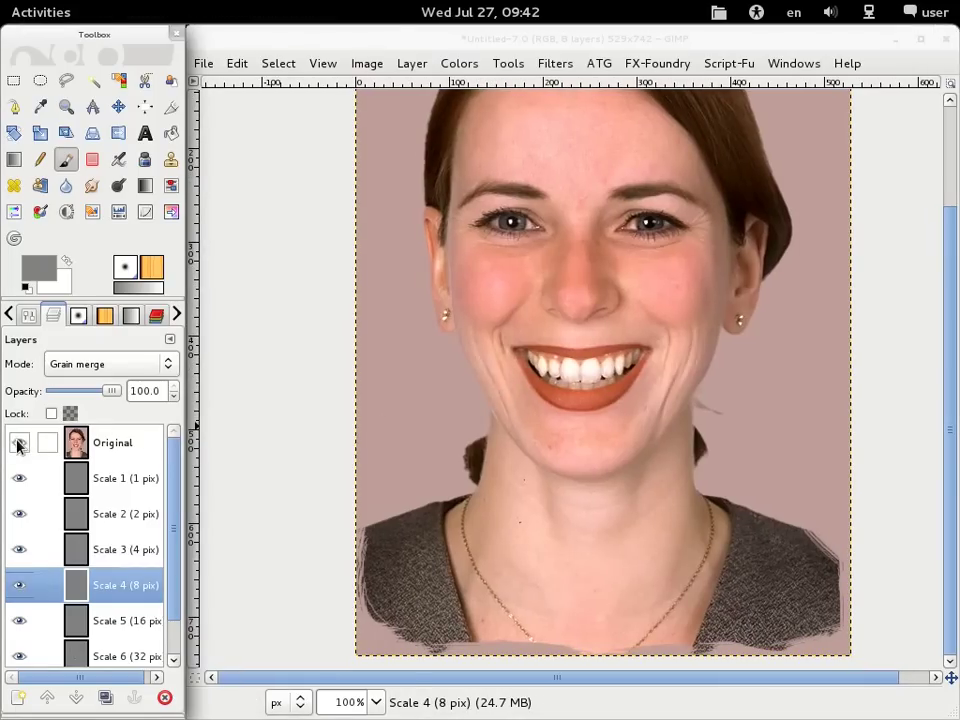
- Solo and select the Scale 5 (16 pix) layer, zoomed to 400% over the mouth
left_click(18, 621, "shift")
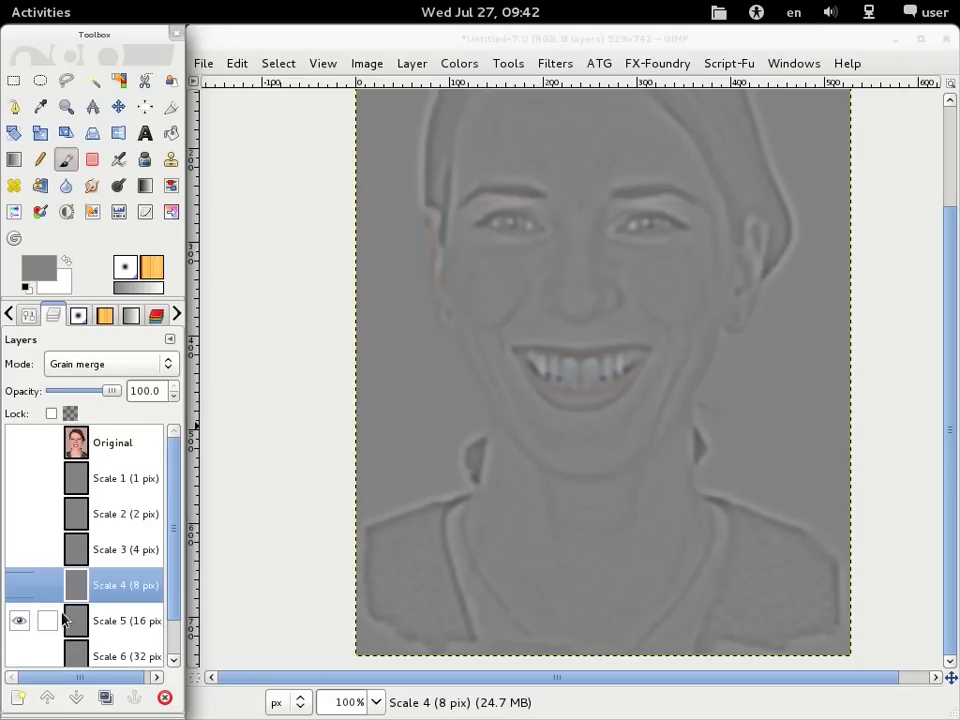
left_click(112, 620)
left_click(372, 703)
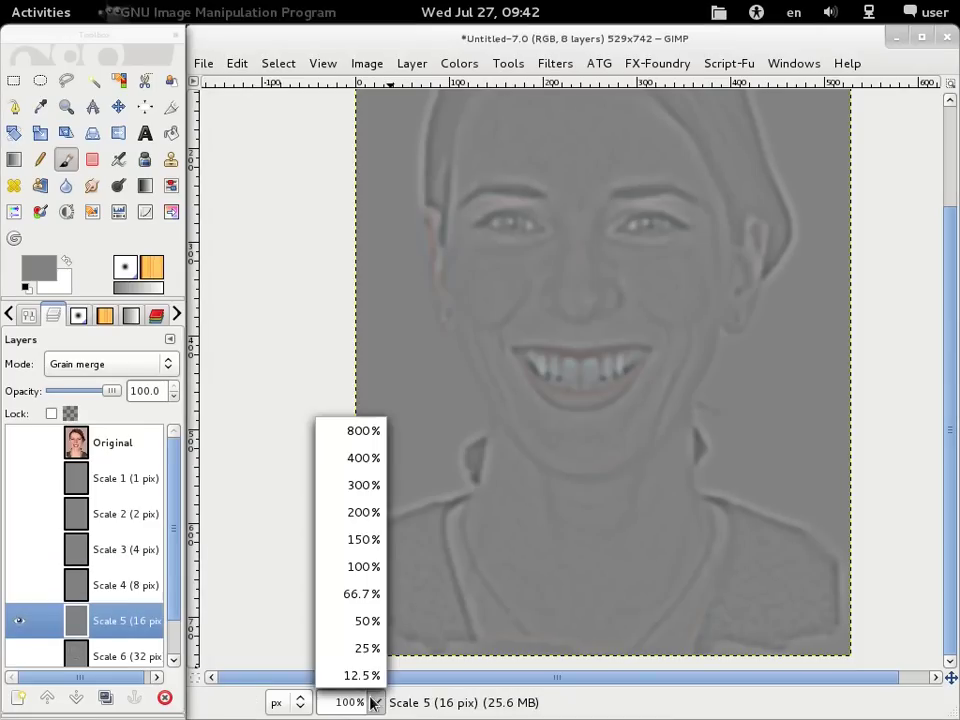
left_click(365, 460)
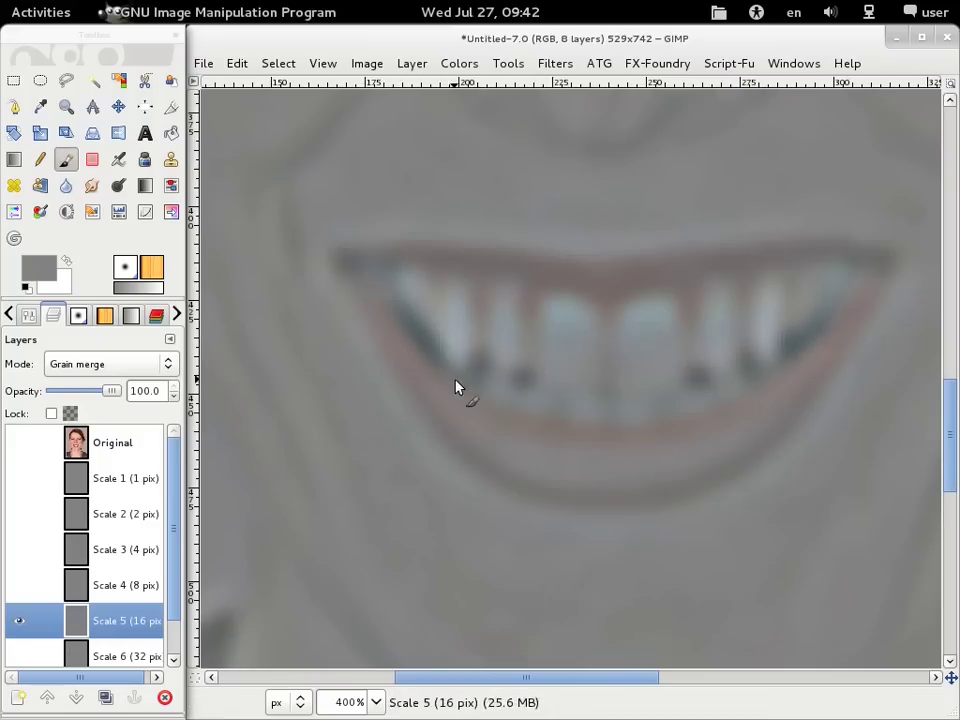
left_click_drag(433, 336, 621, 455)
mouse_move(599, 297)
left_mouse_down()
mouse_move(579, 407)
mouse_move(579, 339)
mouse_move(431, 364)
mouse_move(672, 430)
mouse_move(480, 326)
mouse_move(514, 343)
mouse_move(538, 392)
mouse_move(466, 270)
left_mouse_up()
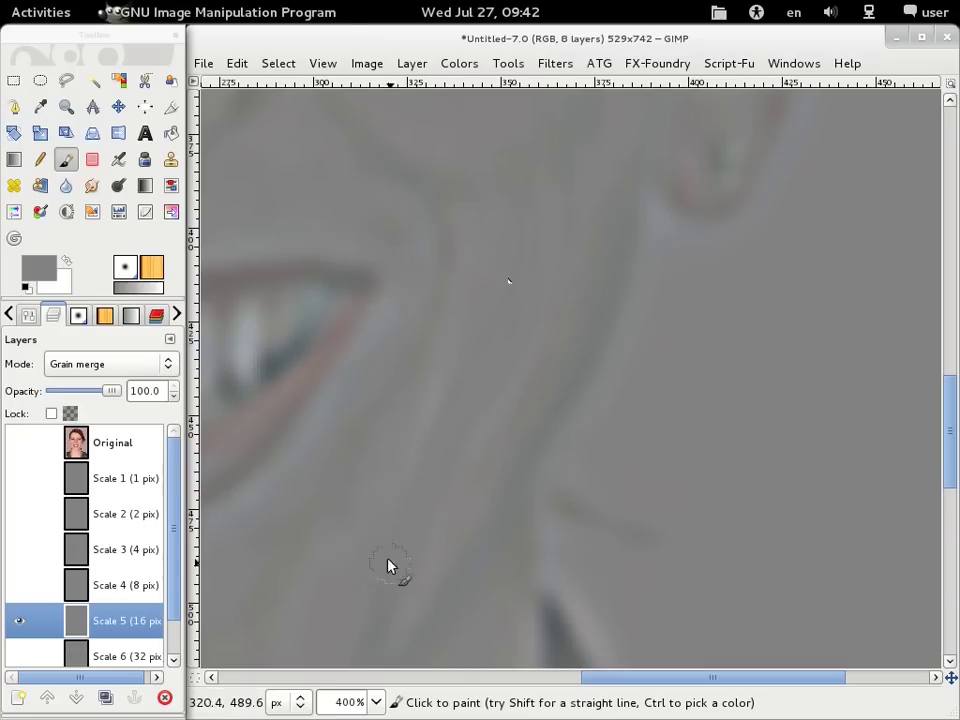
- Bring back the other layers and toggle Original to compare the smoothed cheek
left_click(18, 624, "shift")
left_click(20, 624, "shift")
left_click(23, 624, "shift")
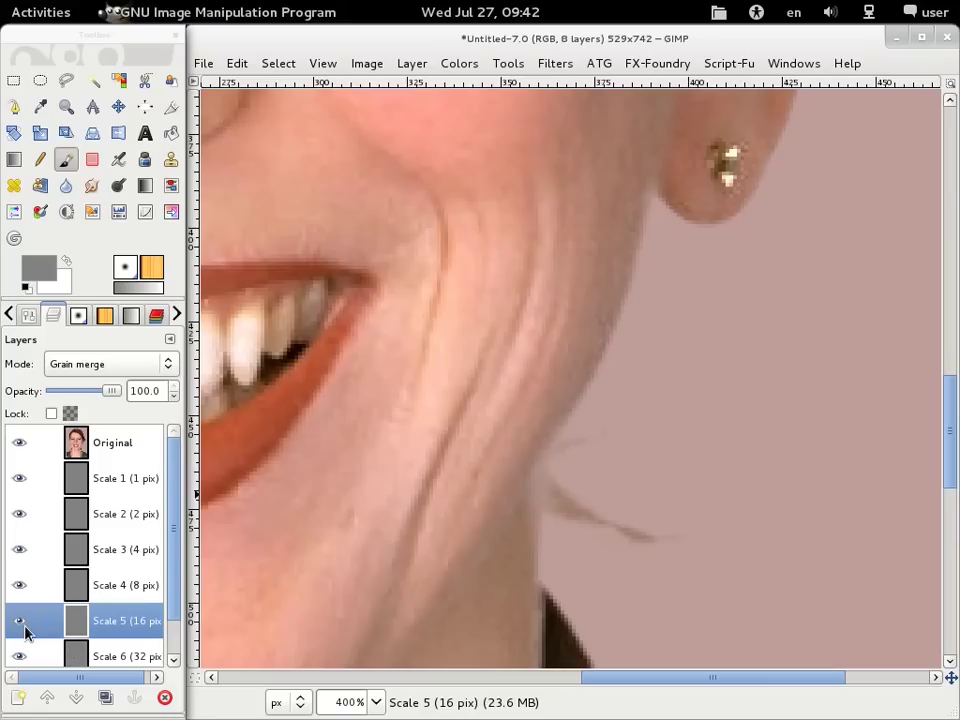
left_click(18, 445)
left_click(15, 446)
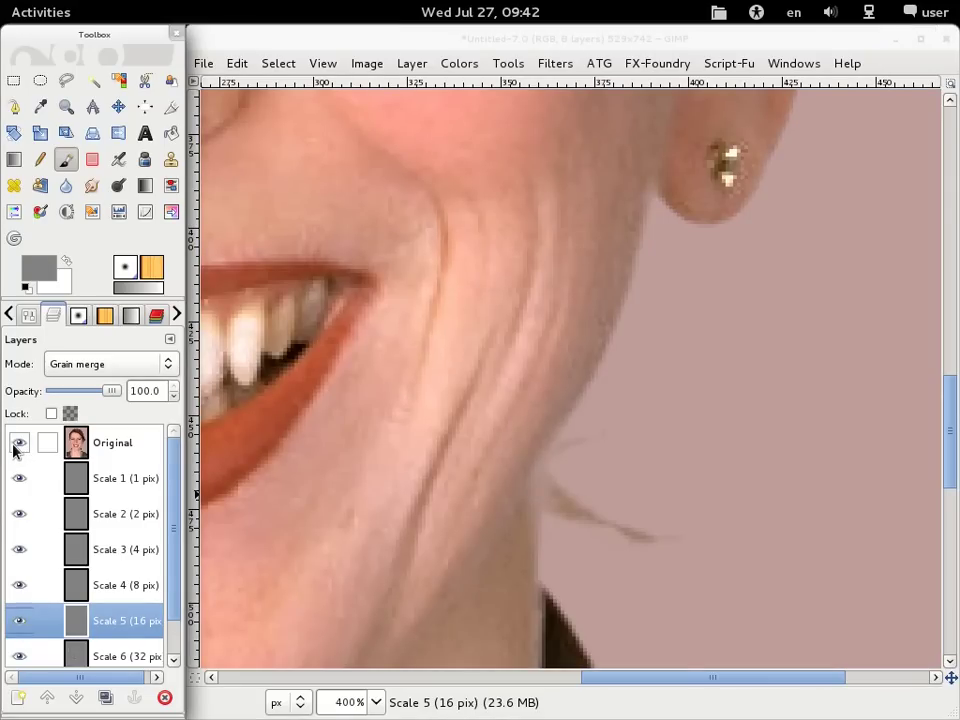
left_click(12, 449)
left_click(12, 449)
- Solo Scale 5 (16 pix) and scroll around its texture near the mouth
left_click(18, 621, "shift")
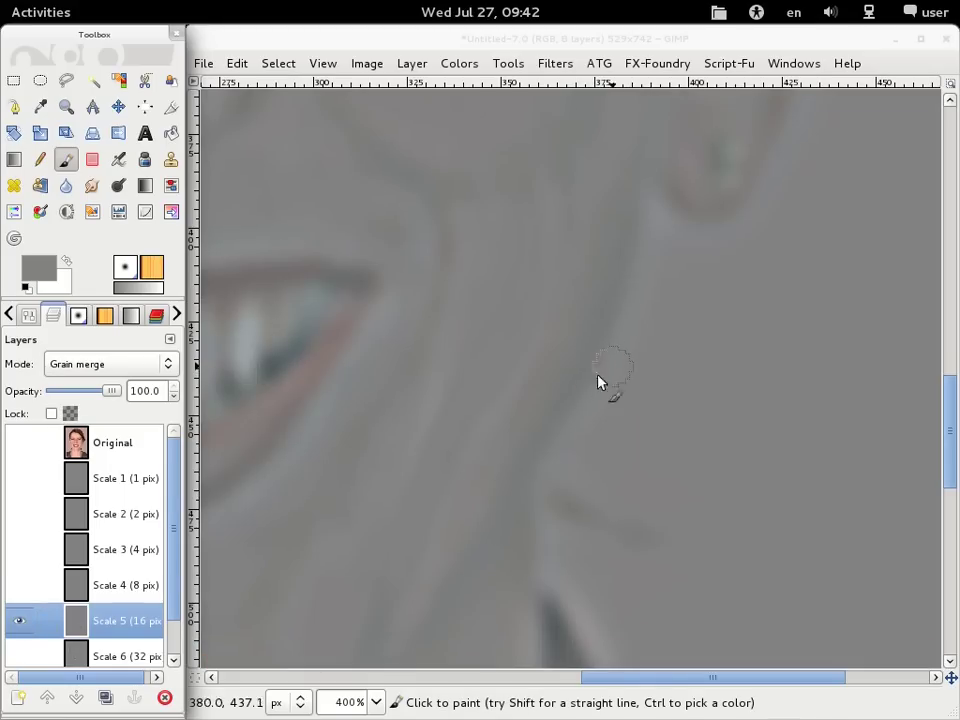
scroll(598, 386, "down", 2)
scroll(598, 386, "left", 2)
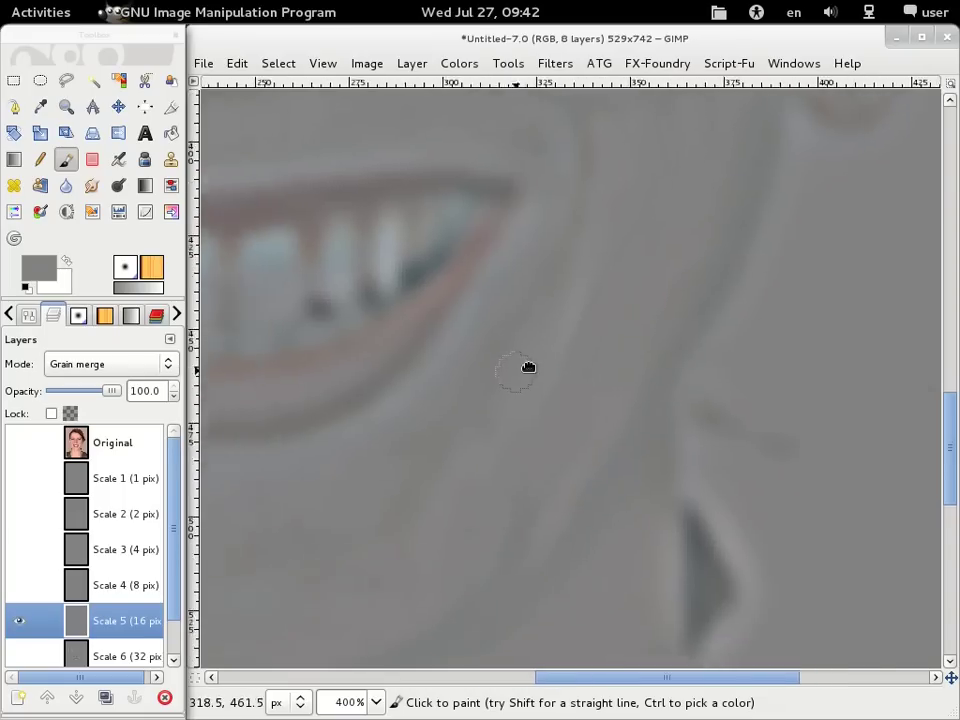
scroll(474, 384, "left", 5)
scroll(474, 384, "down", 2)
scroll(474, 388, "up", 4)
scroll(474, 388, "right", 2)
scroll(560, 385, "left", 2)
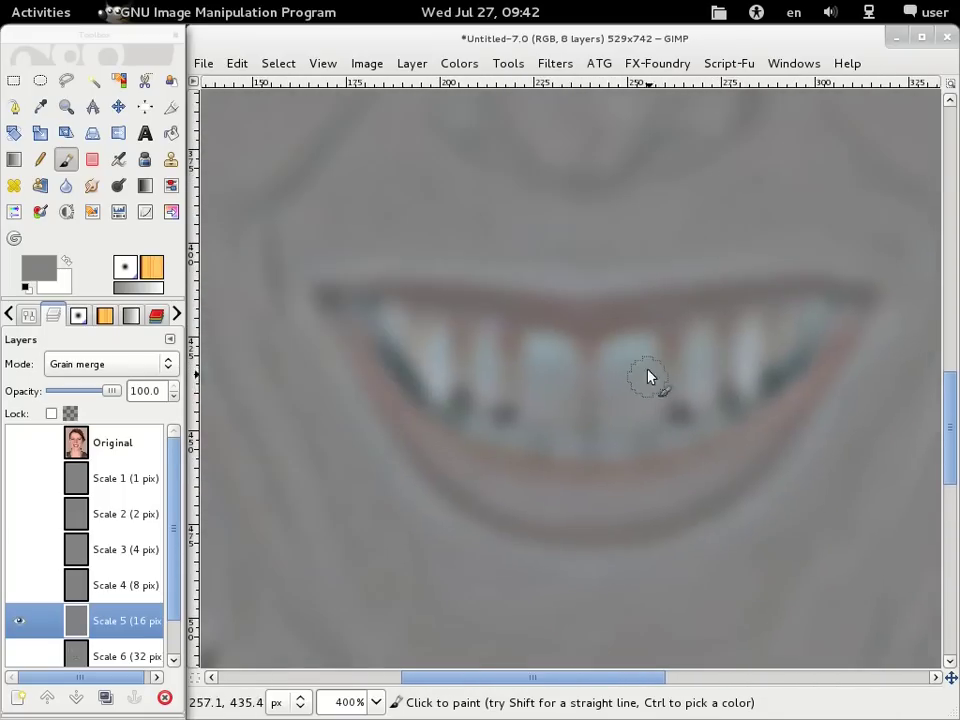
scroll(407, 390, "left", 6)
scroll(528, 342, "down", 1)
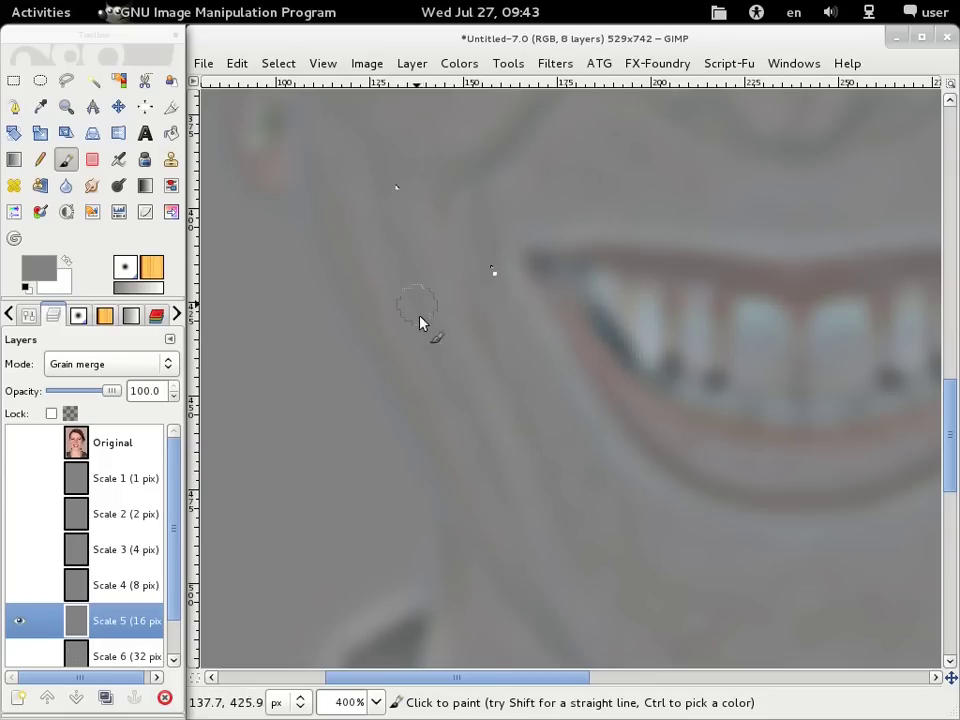
- Pan up to inspect the eyes, nose and eyebrows on Scale 5
left_click_drag(647, 176, 654, 377)
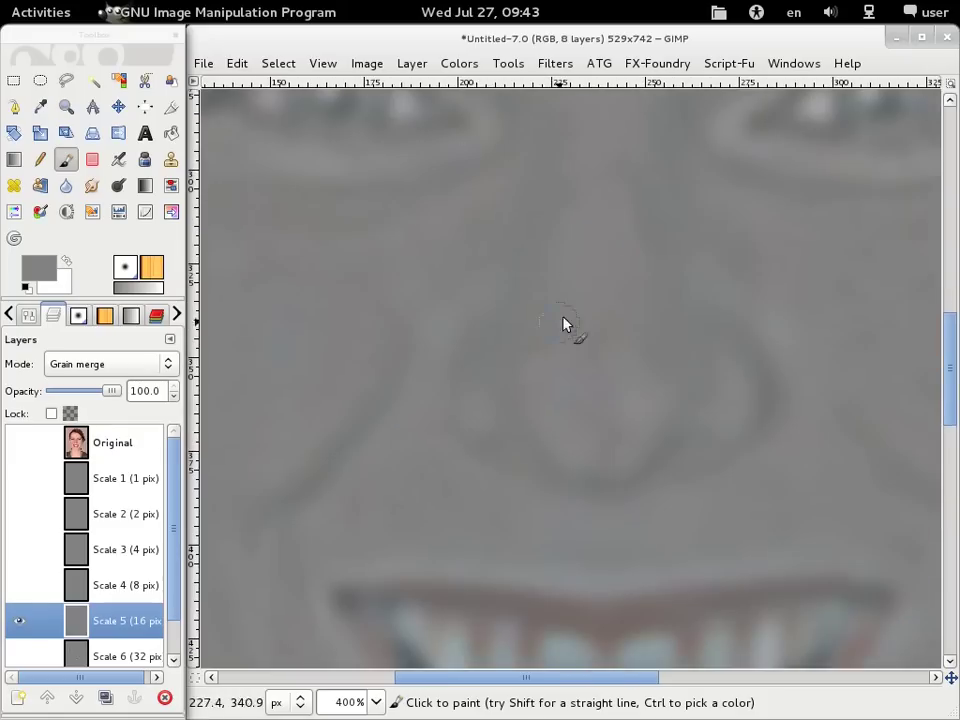
scroll(568, 300, "up", 2)
scroll(720, 270, "left", 5)
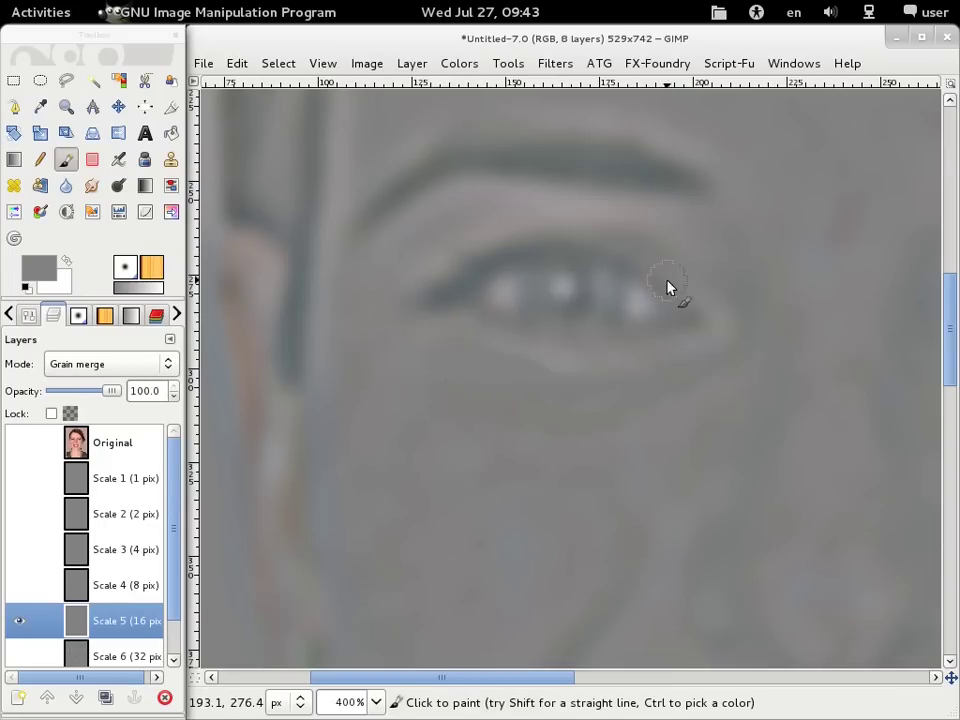
scroll(634, 274, "right", 5)
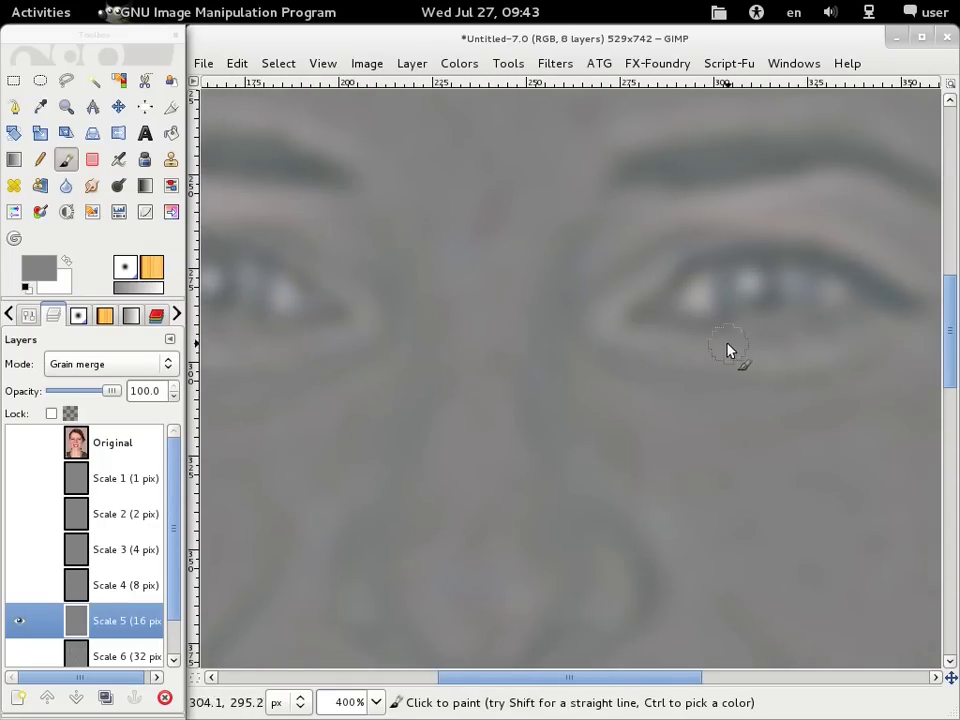
scroll(729, 349, "right", 4)
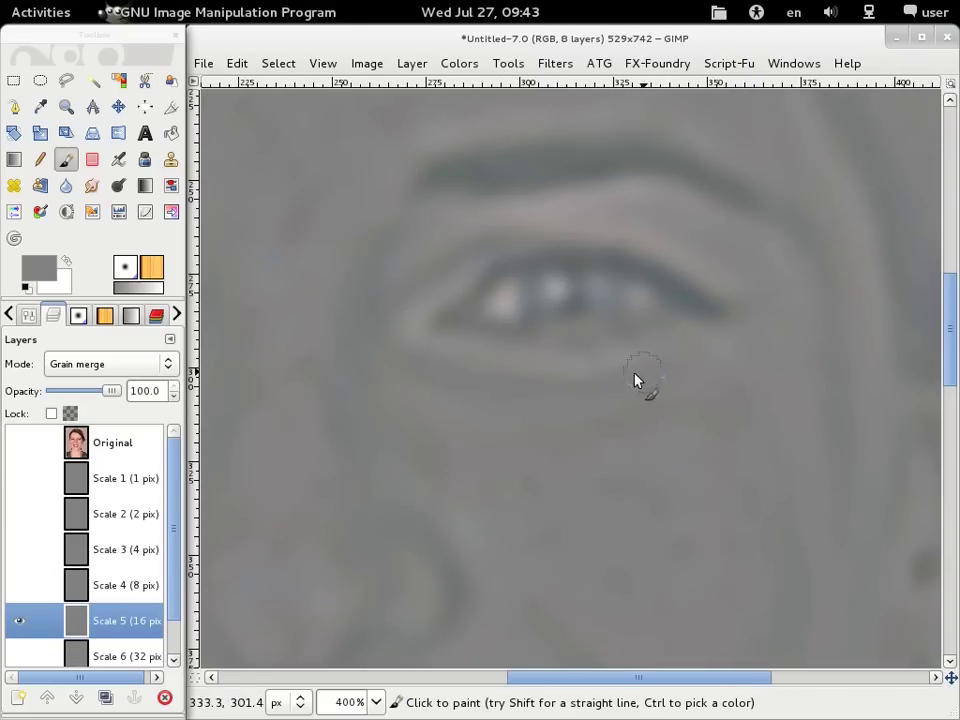
scroll(668, 328, "up", 3)
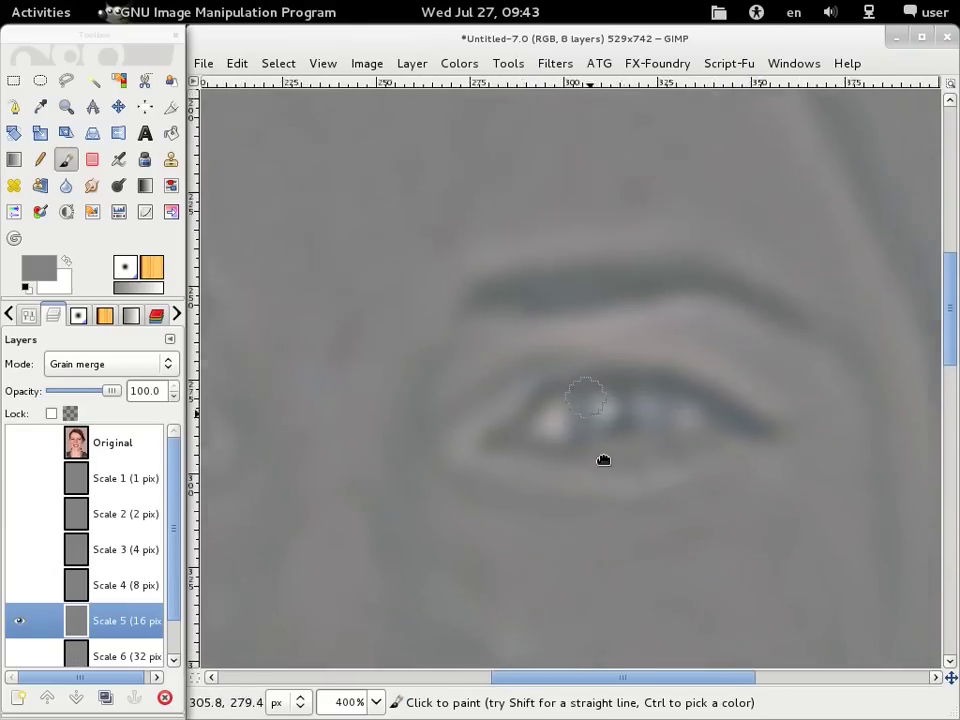
scroll(560, 310, "left", 2)
scroll(580, 320, "up", 2)
scroll(580, 320, "left", 2)
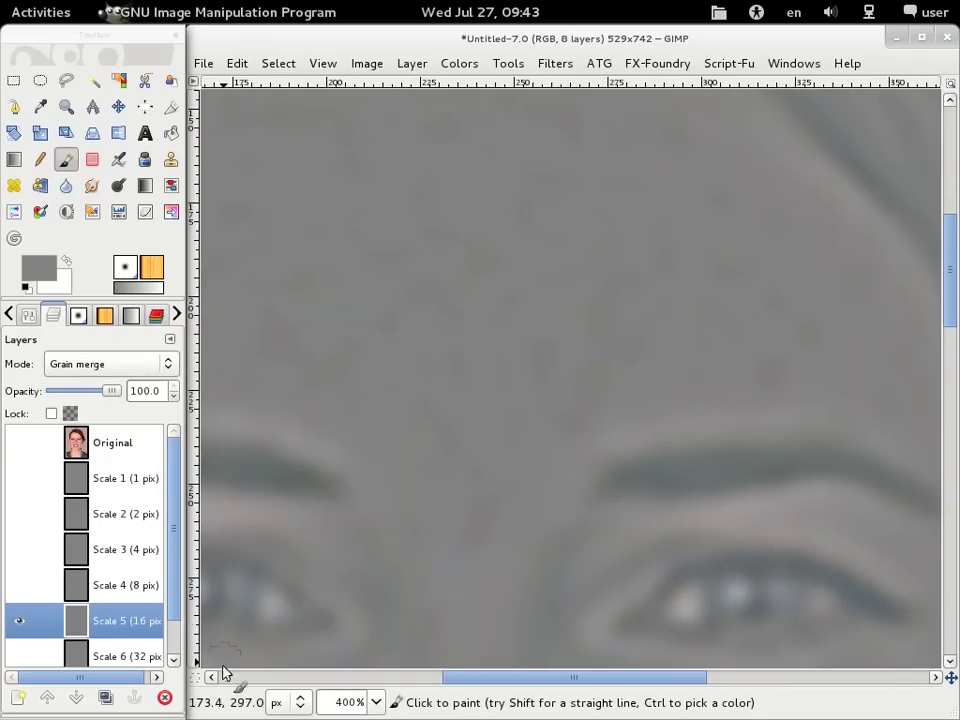
- Make all Scale layers visible again and view the whole face at 100%
left_click(19, 443)
left_click(18, 447, "shift")
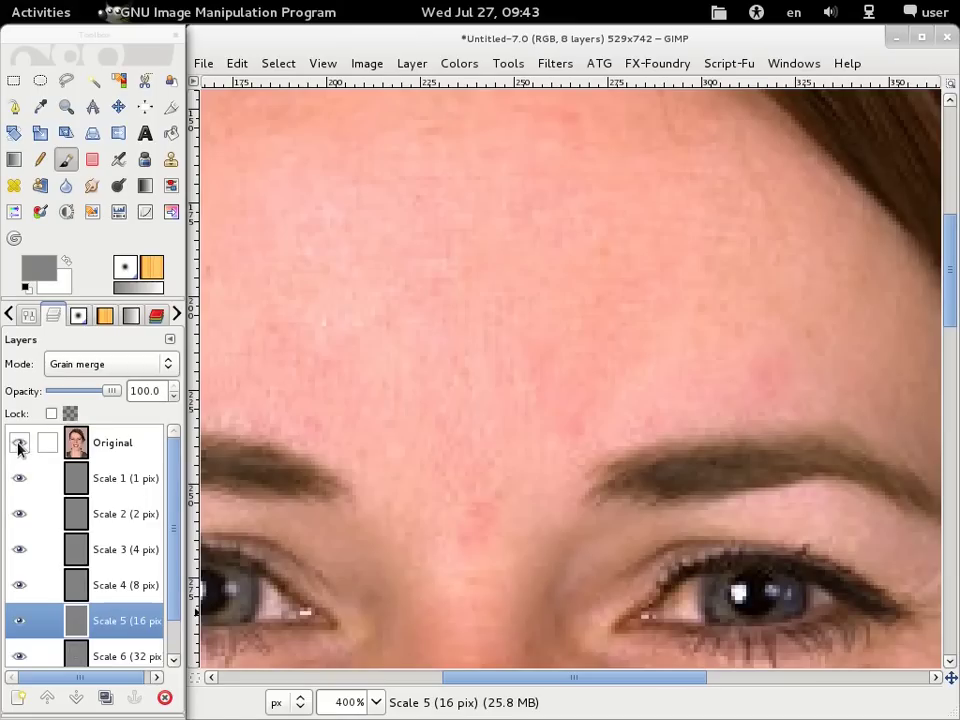
left_click(376, 702)
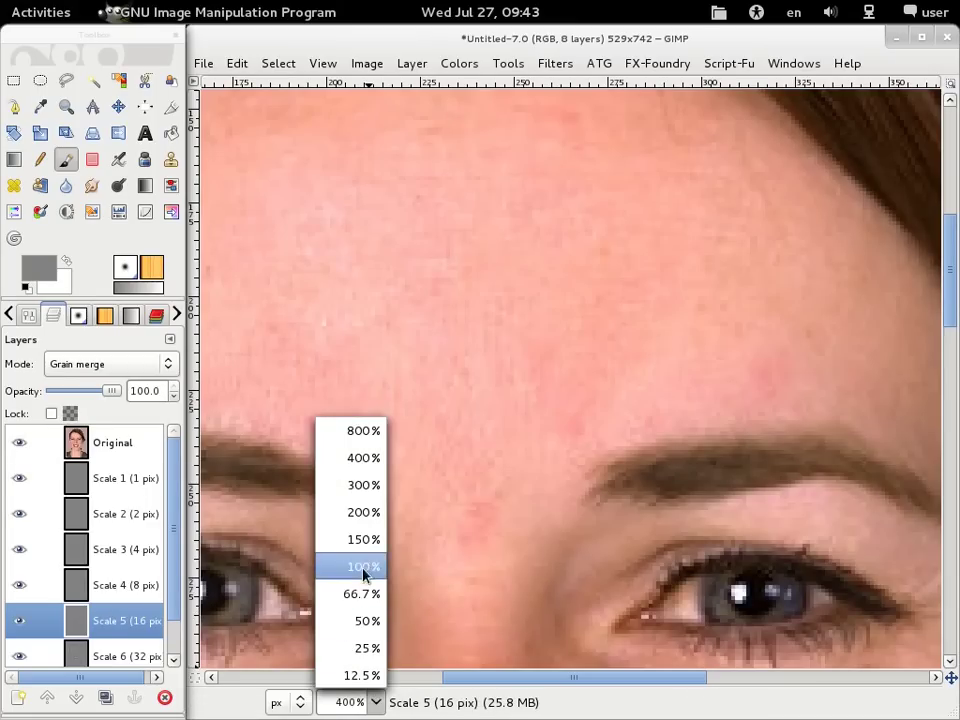
left_click(364, 567)
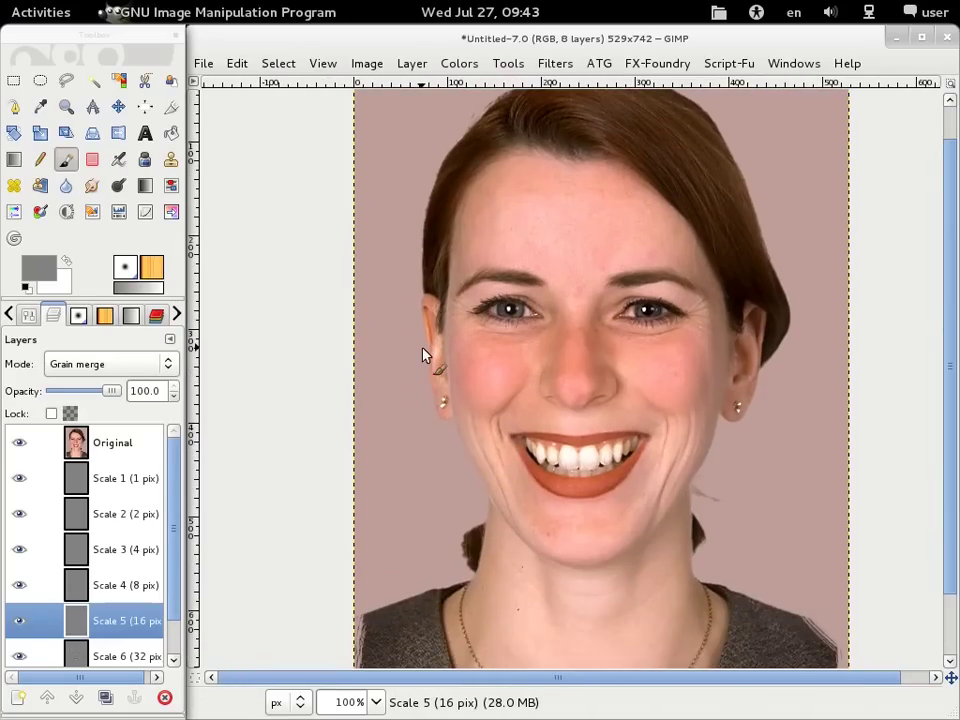
- Toggle the Original layer repeatedly to compare wrinkles, ending with it hidden
left_click(19, 443)
left_click(19, 444)
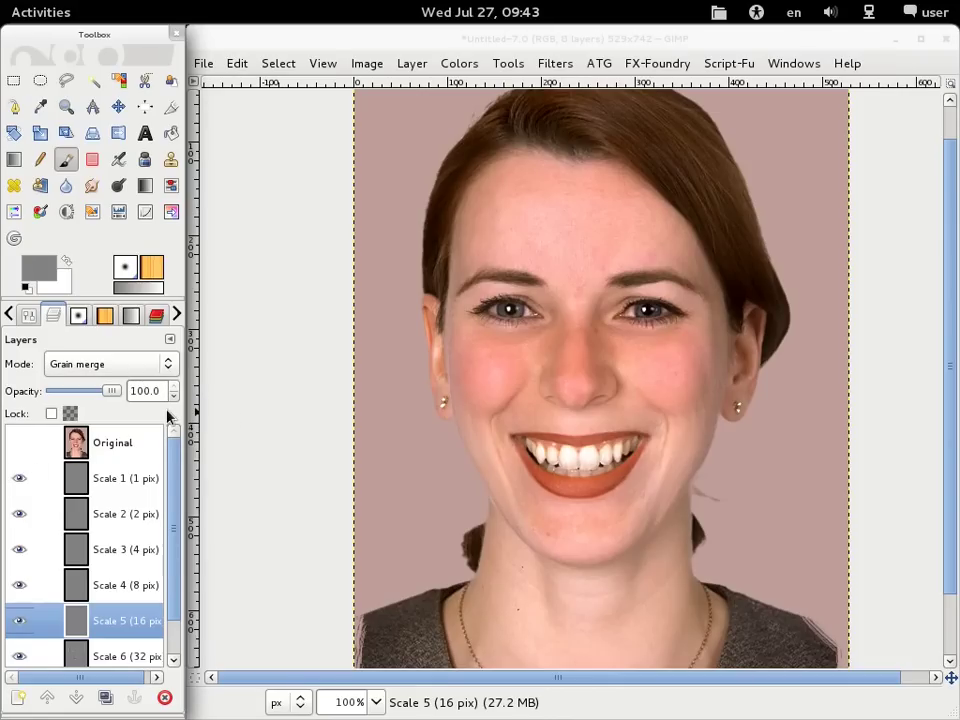
left_click(19, 443)
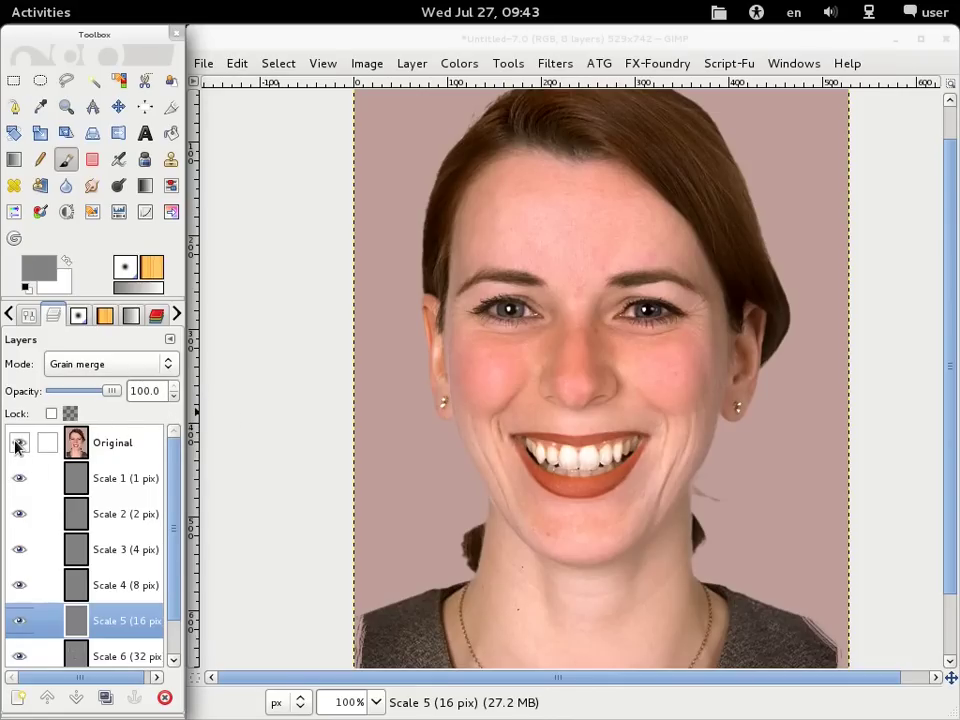
left_click(19, 443)
left_click(19, 443)
left_click(19, 443)
left_click(19, 443)
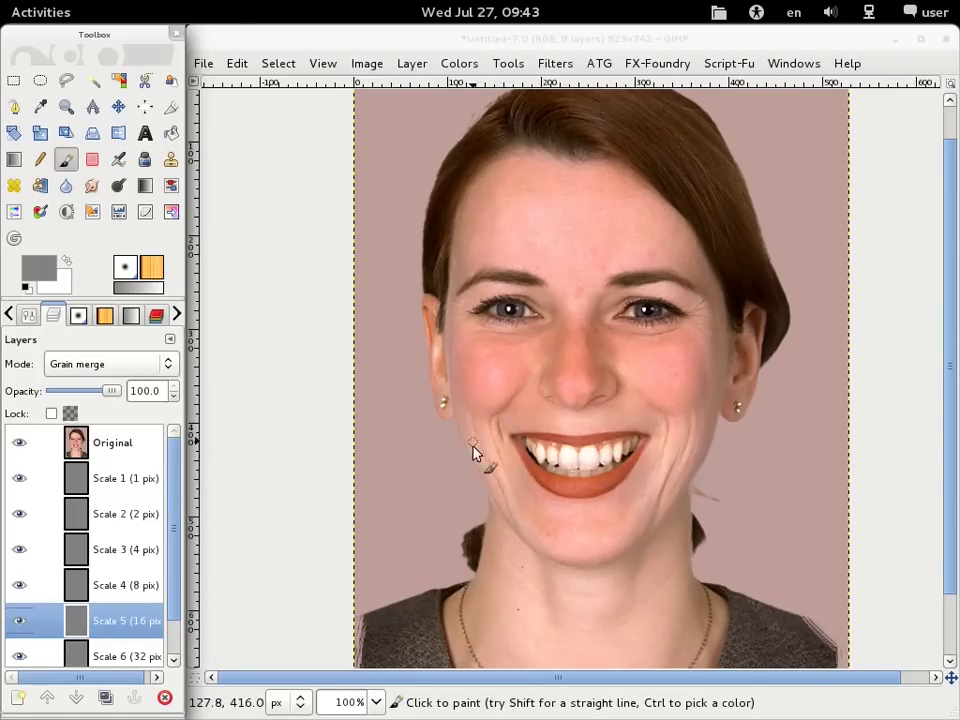
left_click(15, 443)
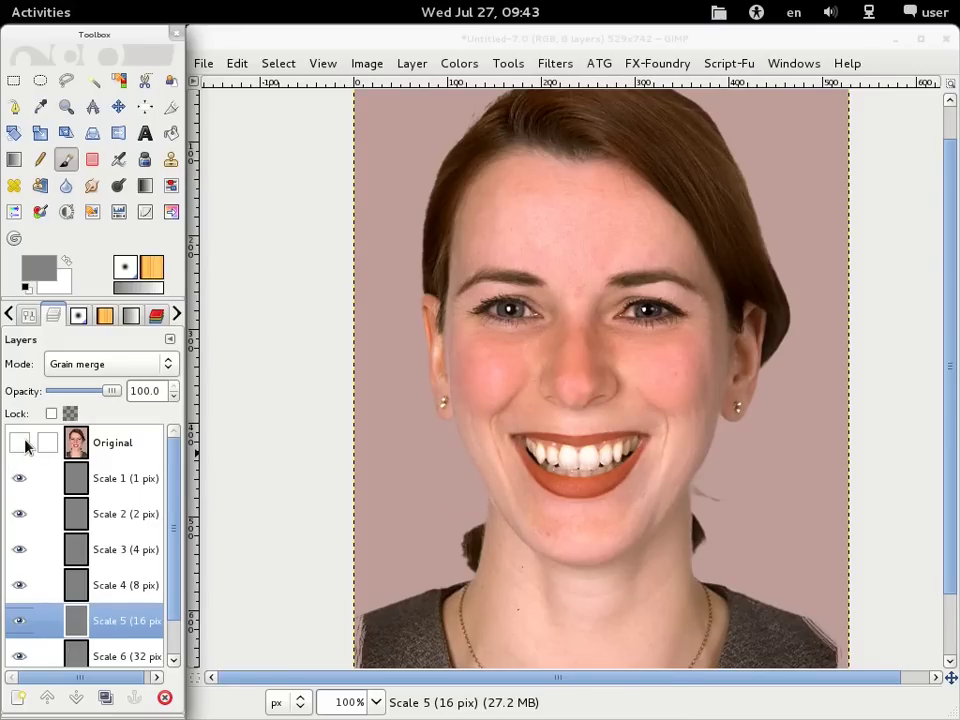
left_click(19, 443)
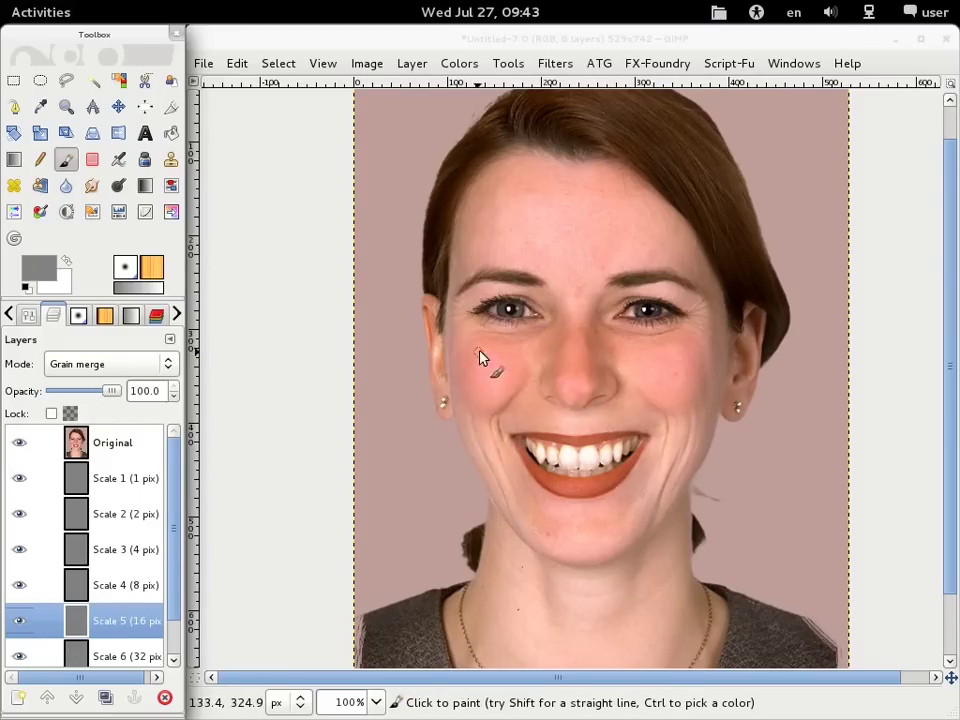
left_click(19, 443)
left_click(19, 445)
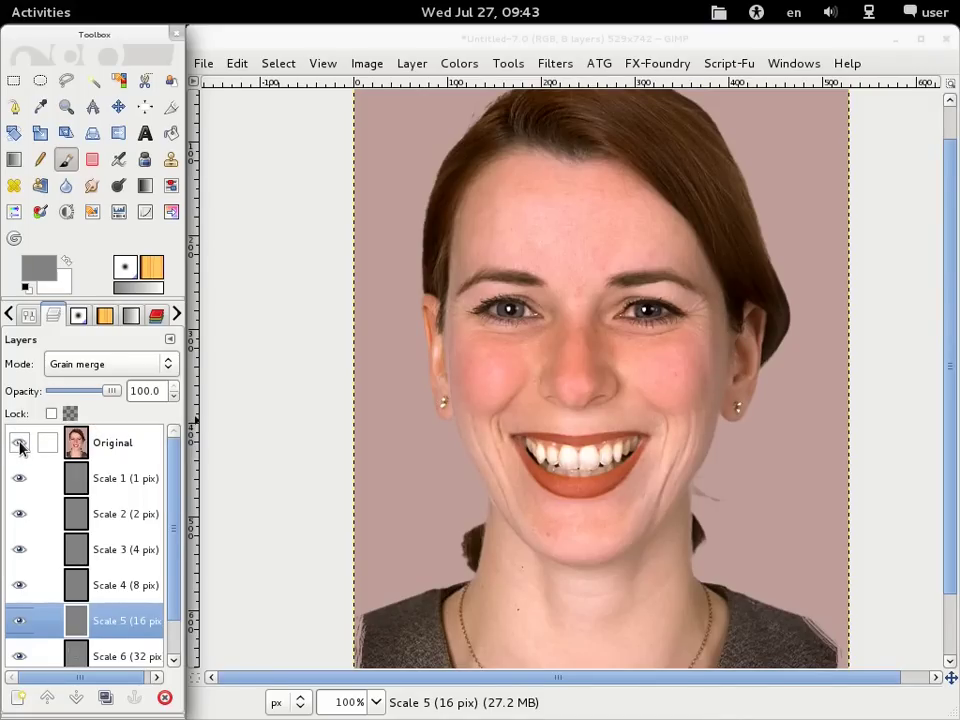
left_click(19, 445)
left_click(19, 445)
left_click(19, 445)
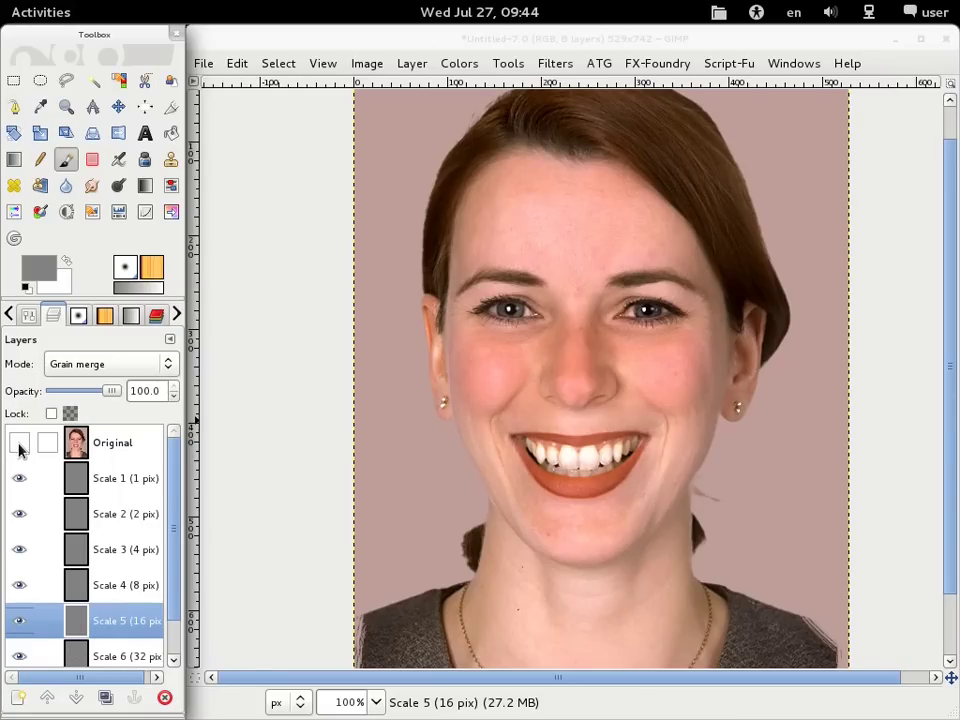
- Create a new Visible layer from Scale 1 using New from Visible
left_click(33, 445)
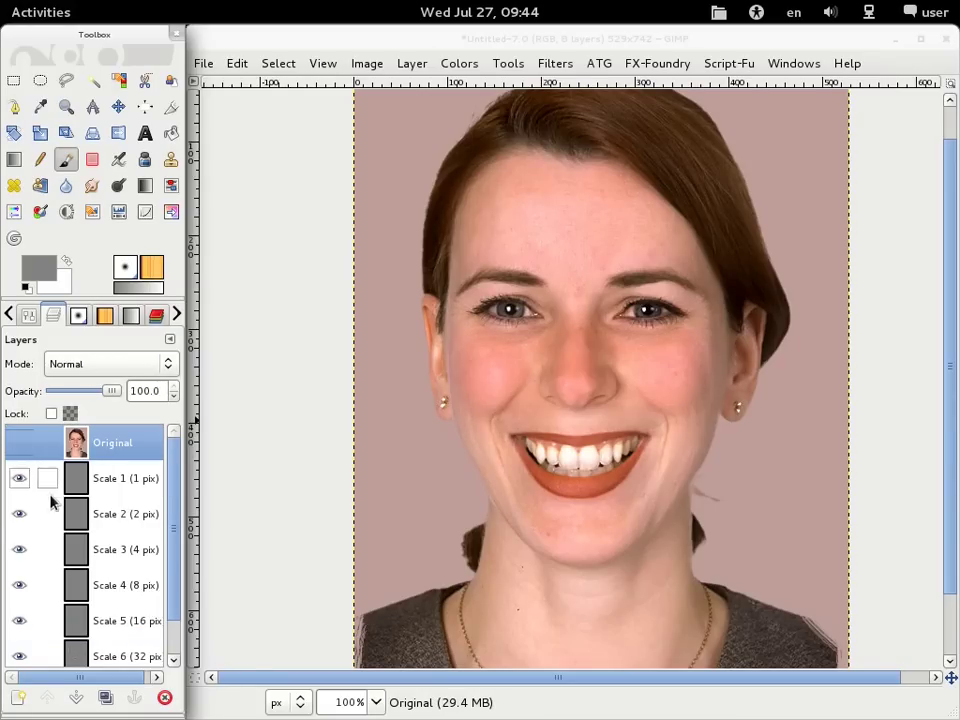
left_click(139, 488)
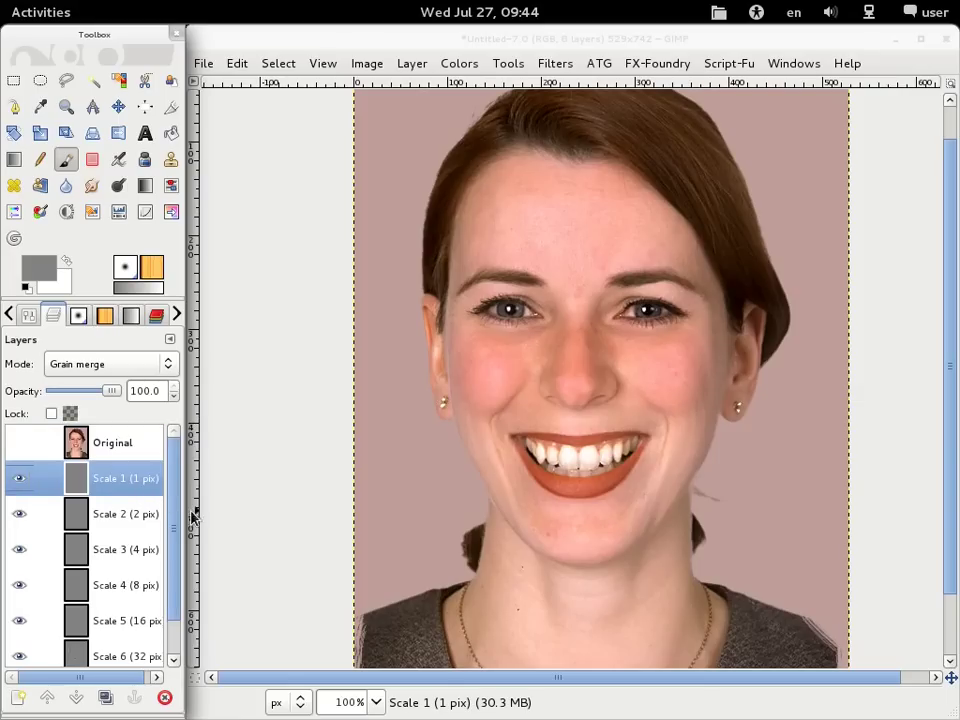
scroll(171, 500, "down", 2)
scroll(171, 514, "up", 2)
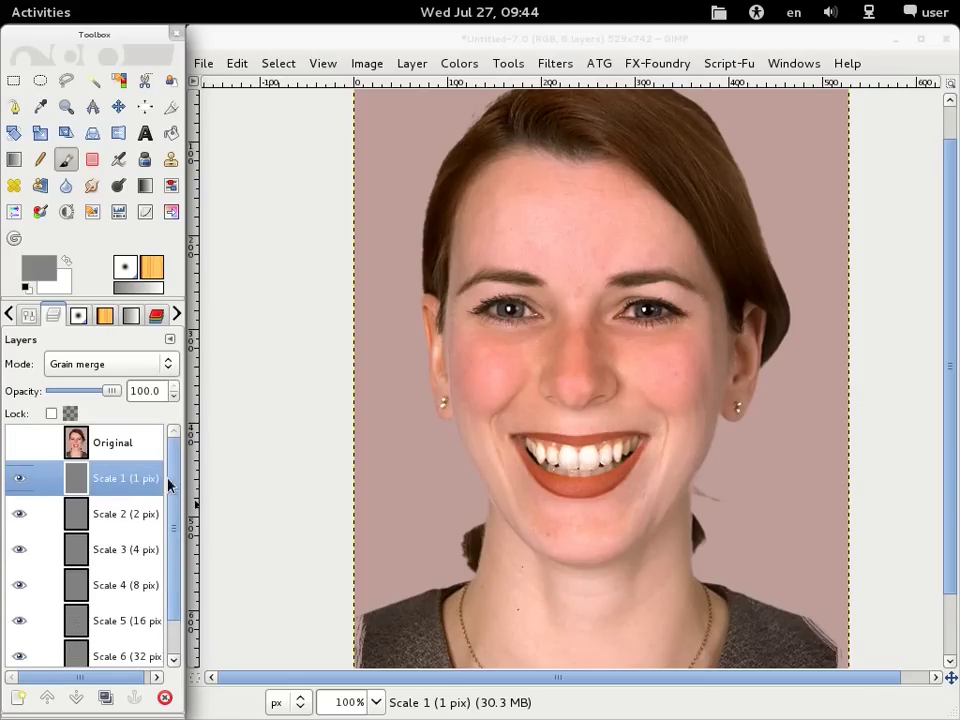
right_click(128, 481)
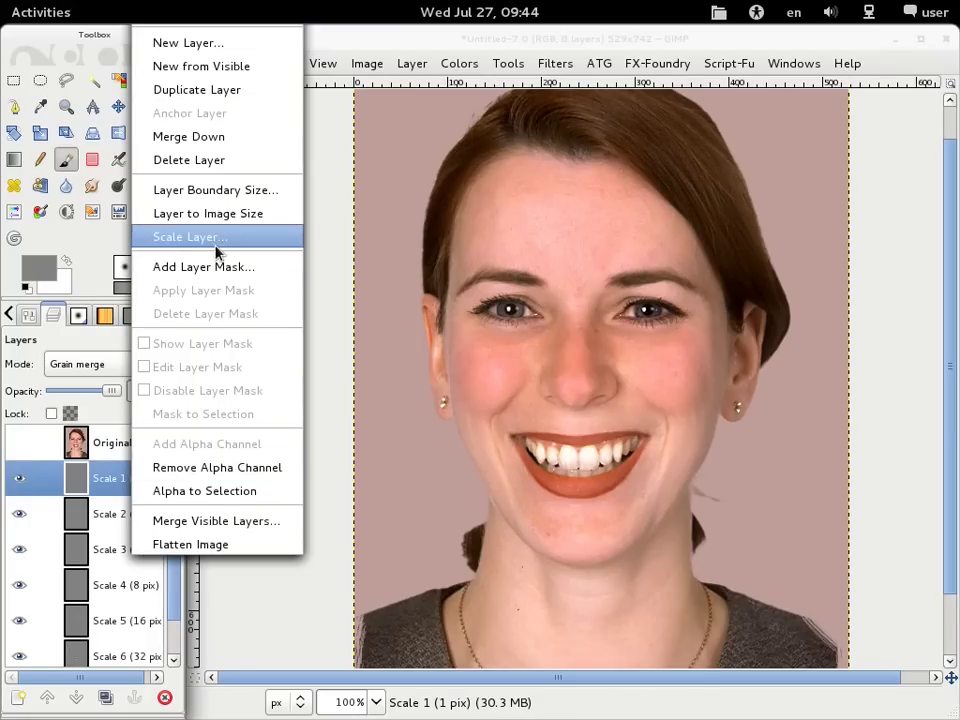
left_click(214, 70)
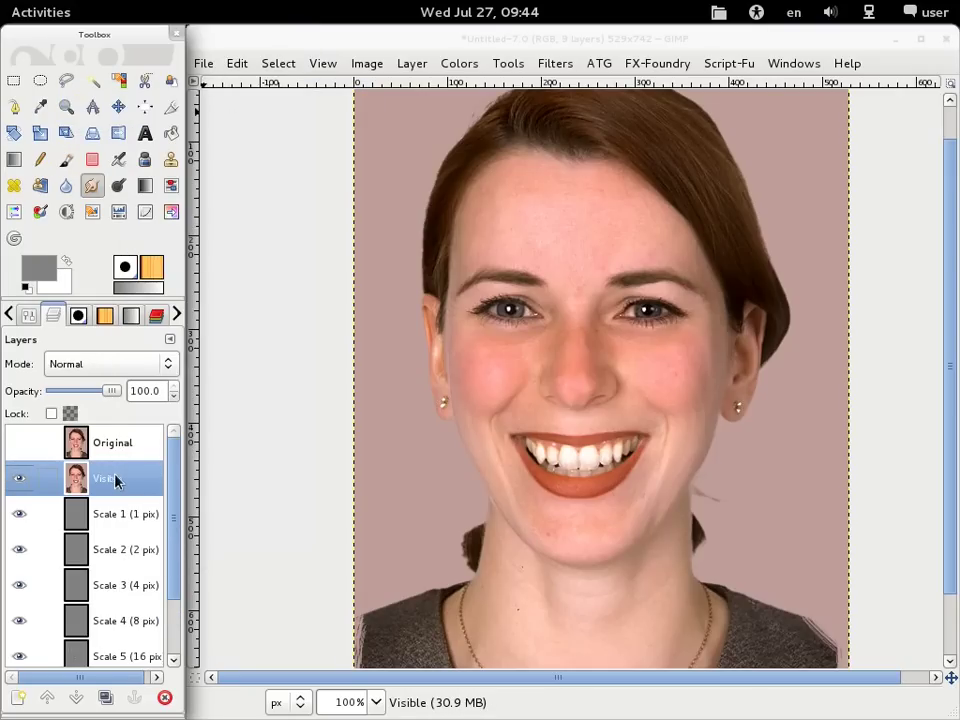
- Raise the Visible layer to the top and make Original visible
left_click(47, 698)
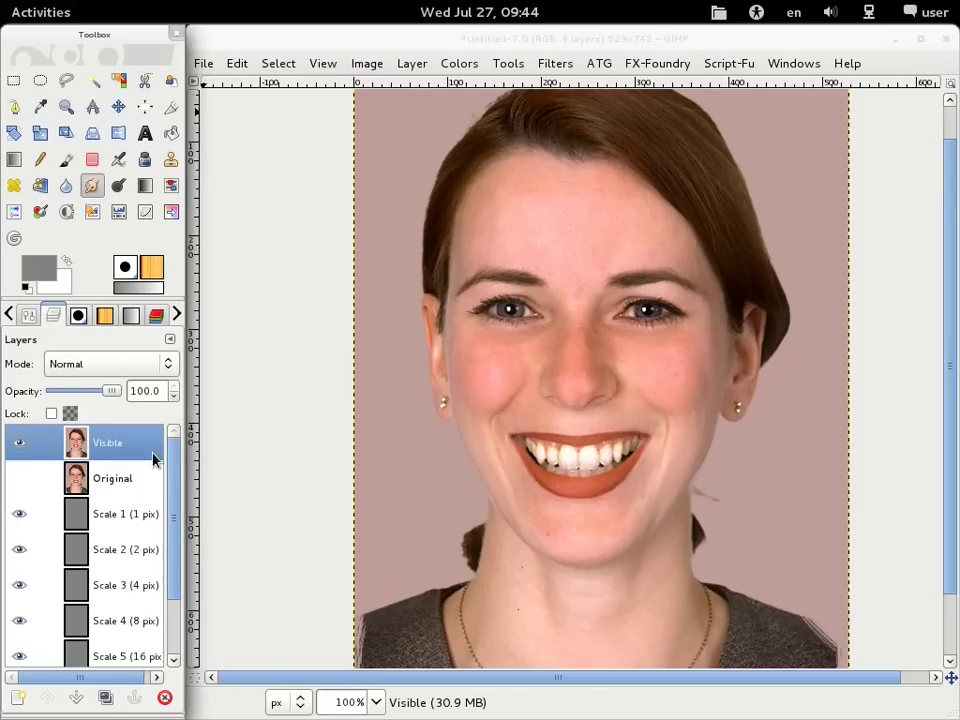
left_click(19, 478)
left_click(18, 443)
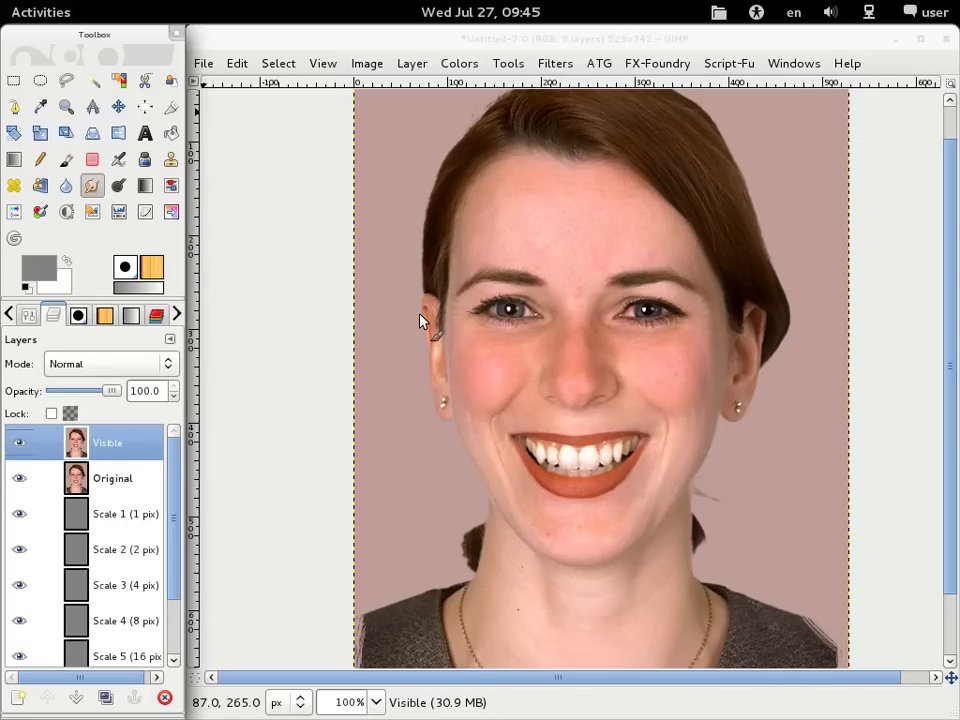
- Cycle past Paintbrush and Smudge to select the Heal tool
key("p")
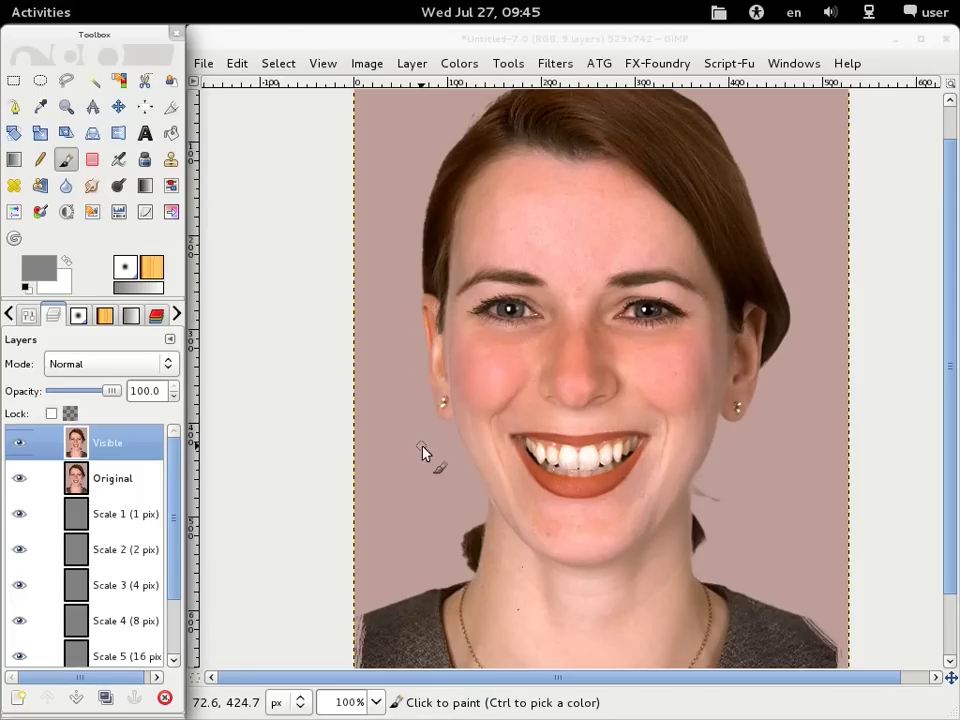
key("s")
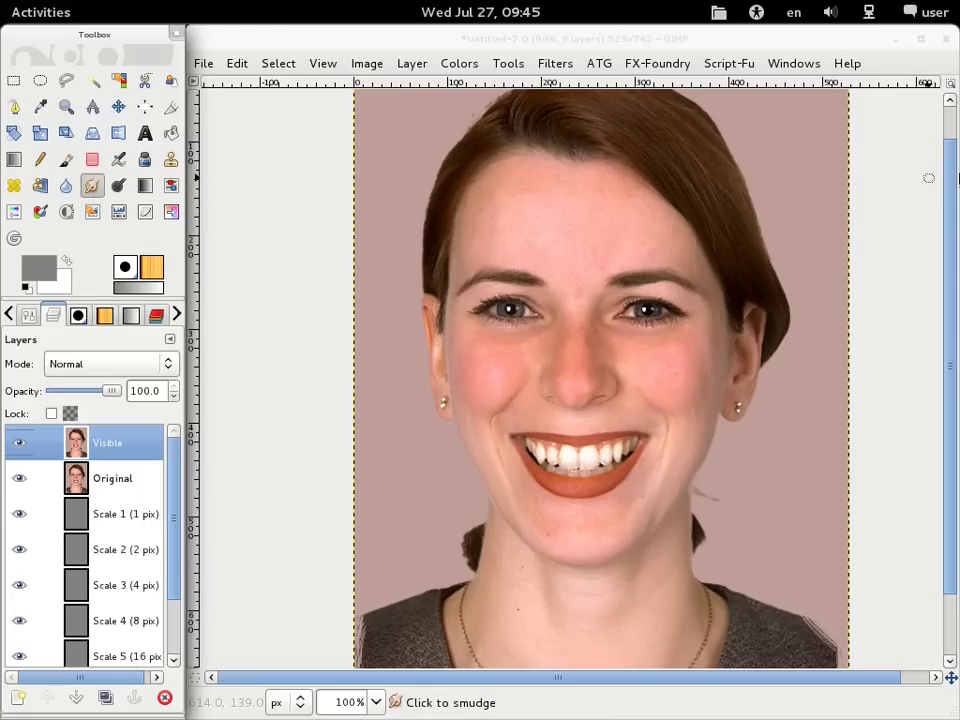
scroll(600, 240, "up", 2, "ctrl")
scroll(590, 250, "up", 1, "ctrl")
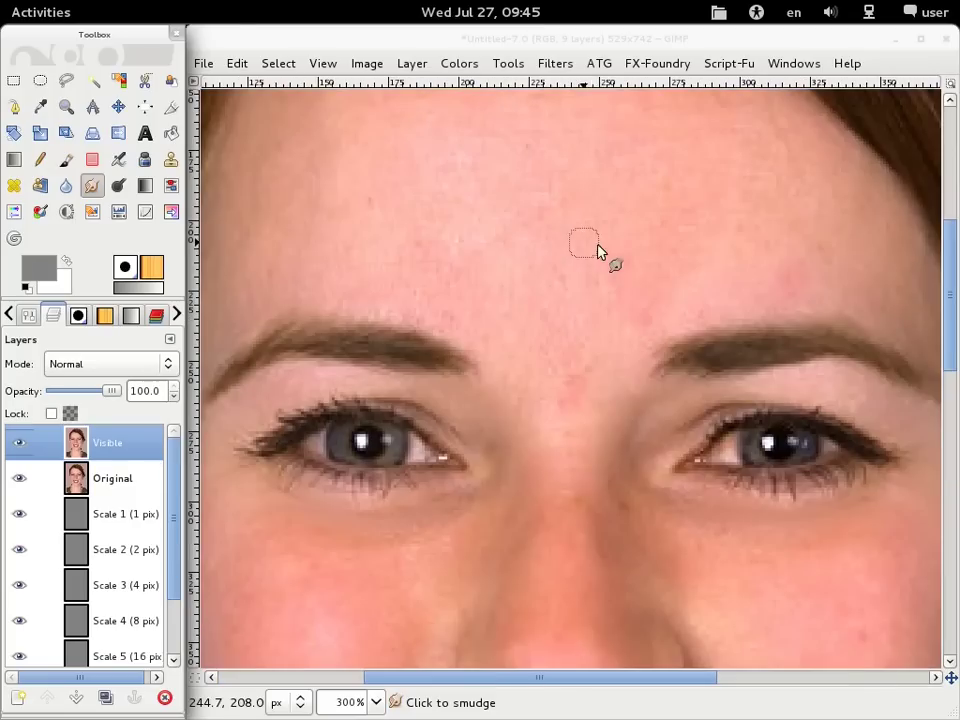
key("p")
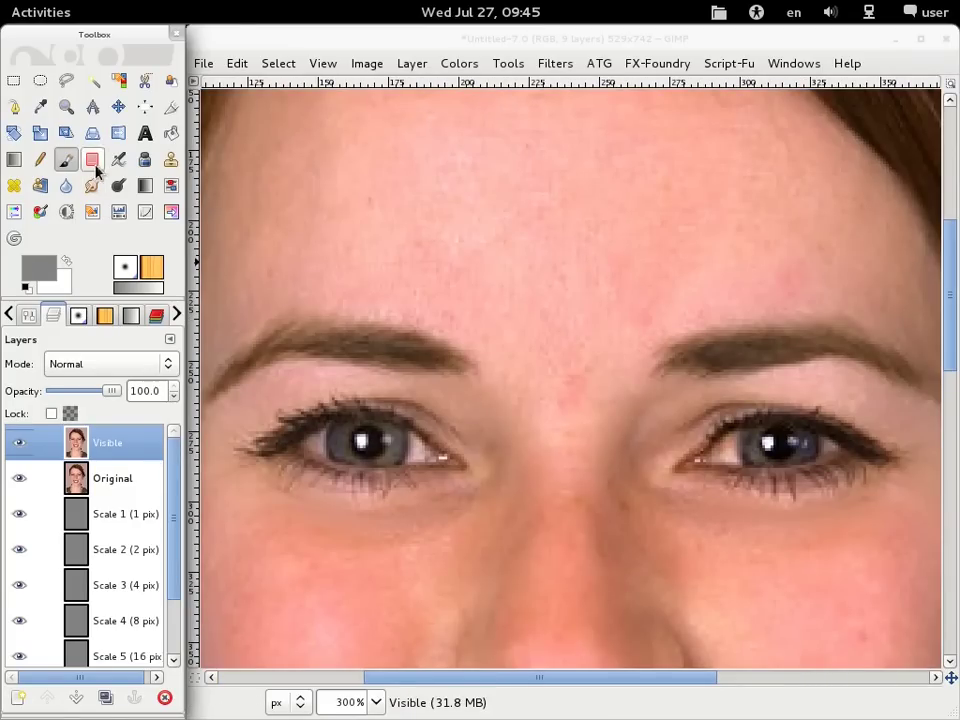
left_click(14, 186)
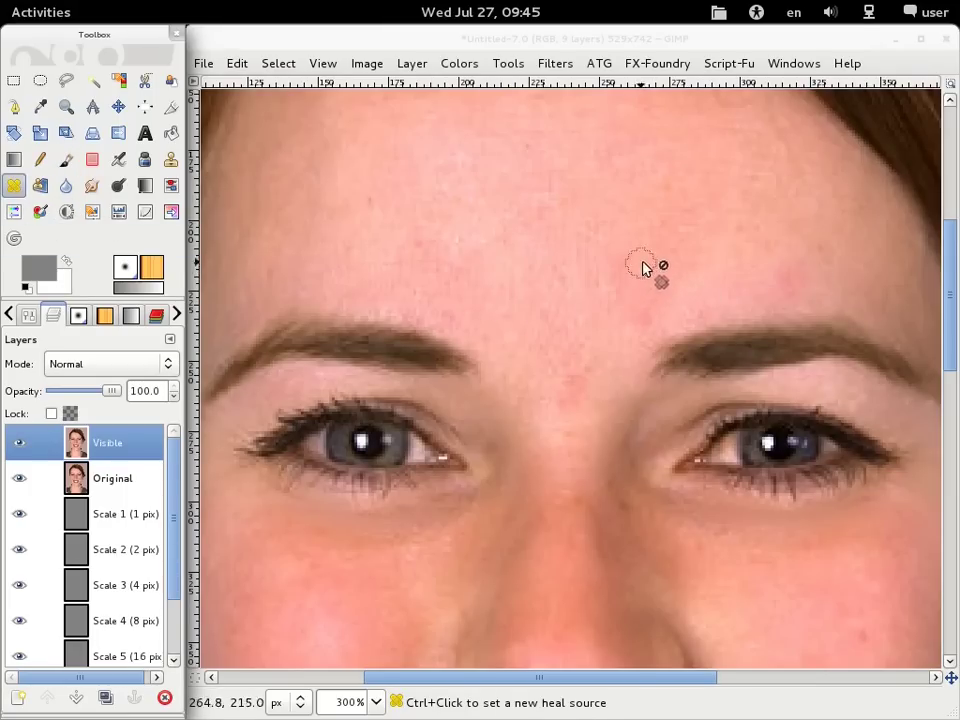
- Ctrl-click clean forehead skin as the heal source and heal the forehead blemishes
key("ctrl")
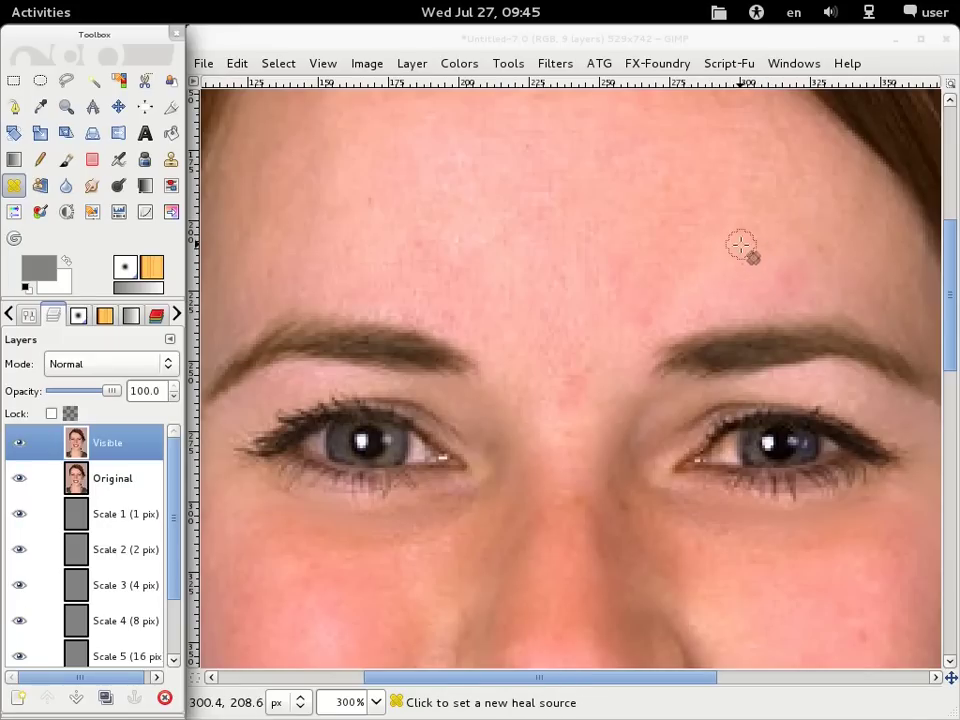
left_click(745, 218, "ctrl")
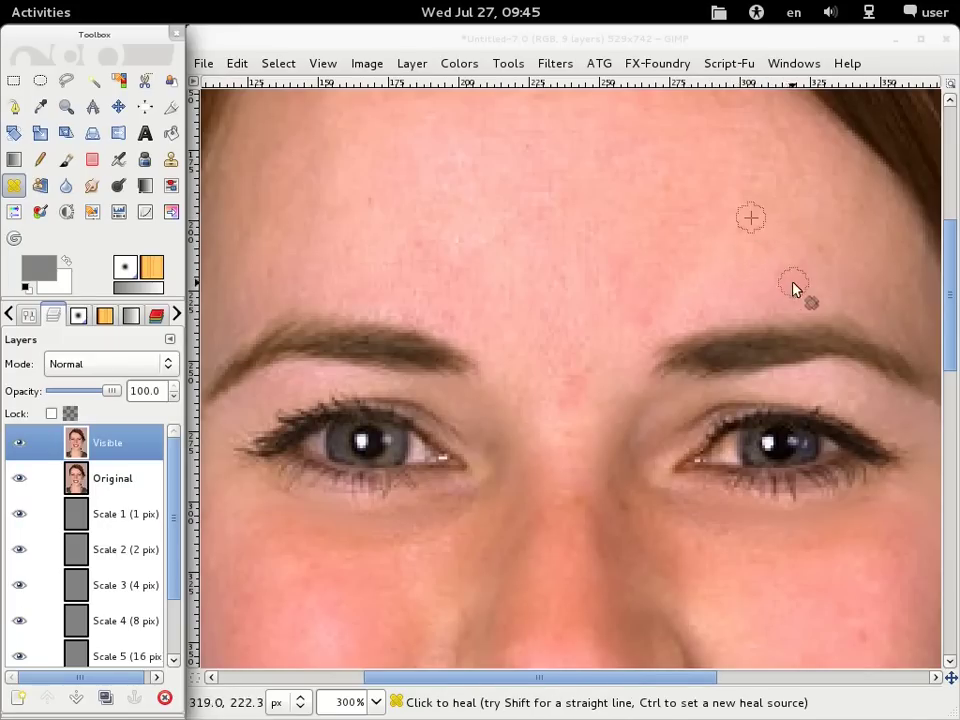
left_click_drag(810, 290, 799, 266)
left_click_drag(760, 299, 765, 296)
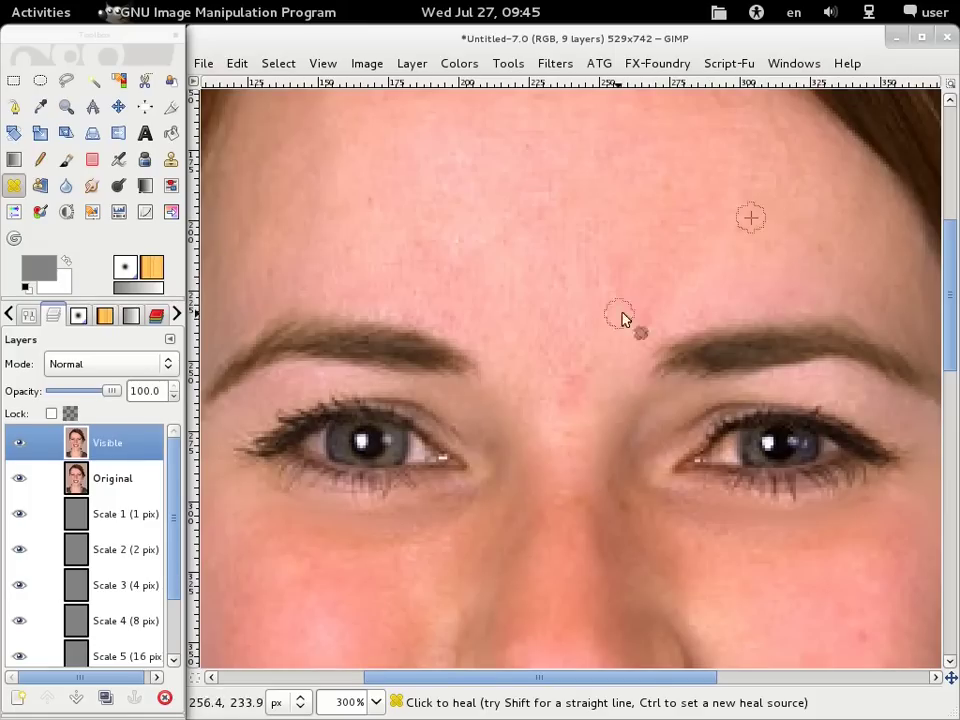
left_click(667, 254, "ctrl")
left_click_drag(655, 322, 666, 311)
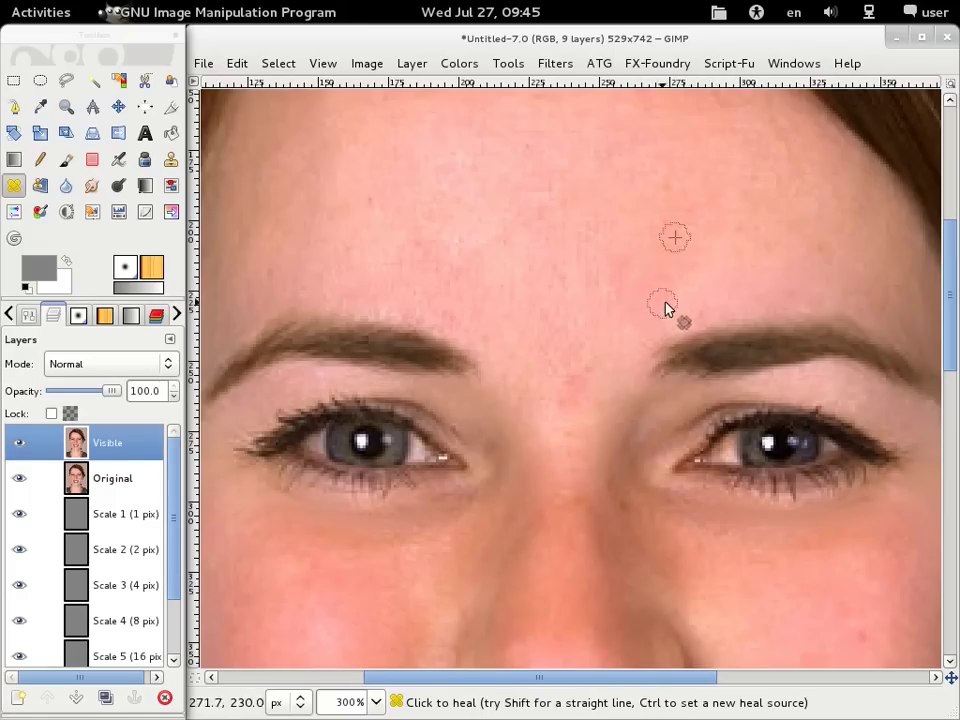
left_click(576, 320, "ctrl")
scroll(566, 397, "left", 5)
scroll(566, 397, "up", 2)
left_click(626, 267, "ctrl")
left_click_drag(599, 364, 614, 373)
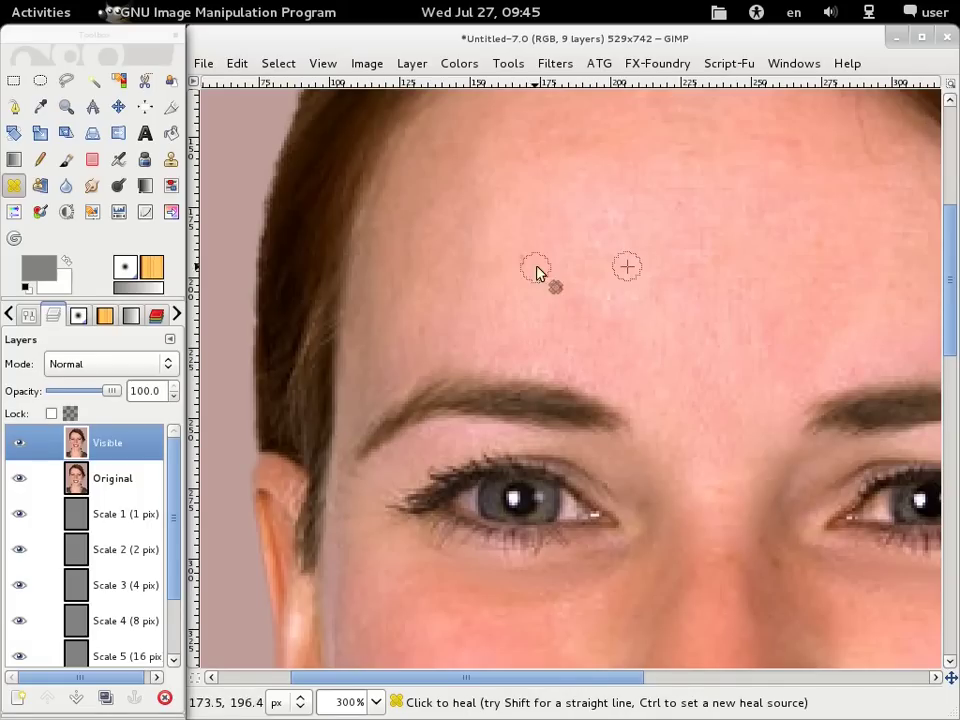
- Heal spots on the upper and lower forehead and beneath the eye
left_click_drag(576, 263, 456, 413)
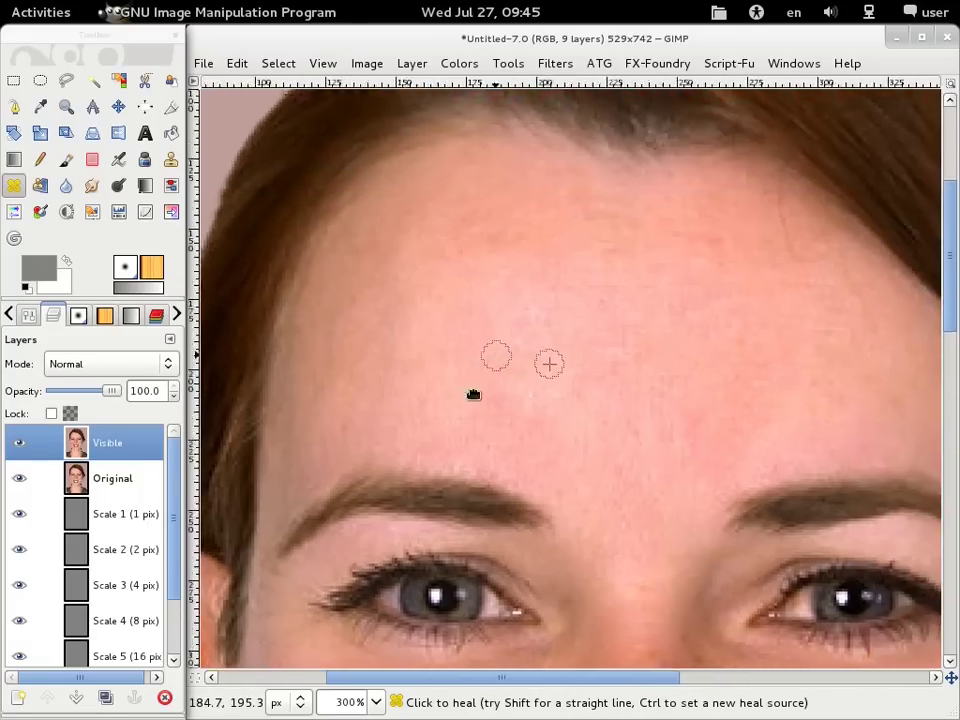
left_click(652, 373, "ctrl")
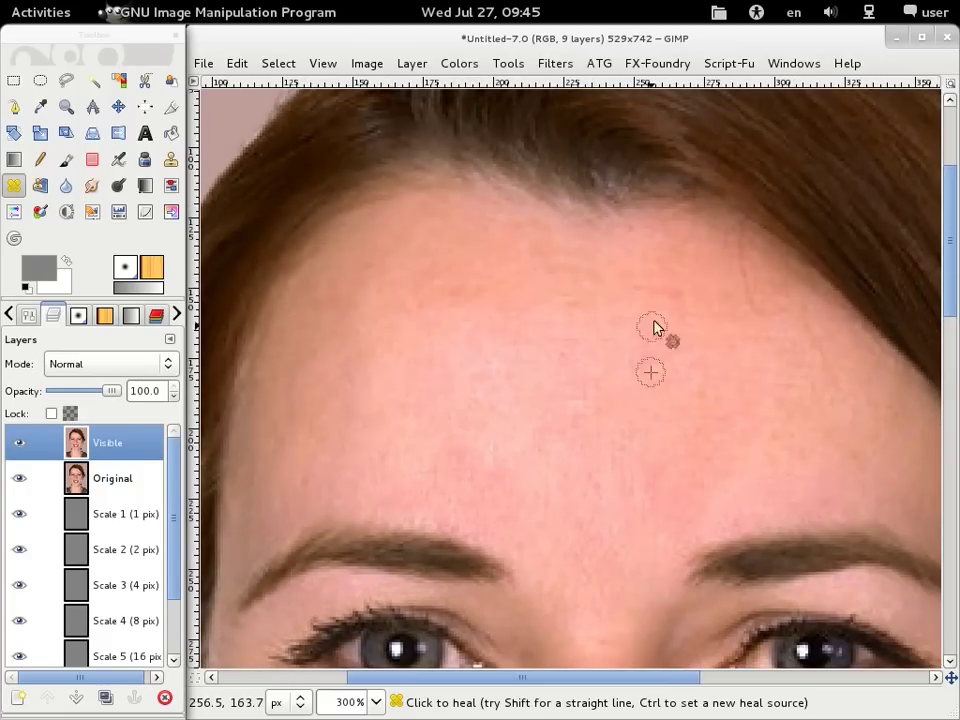
left_click(608, 435, "ctrl")
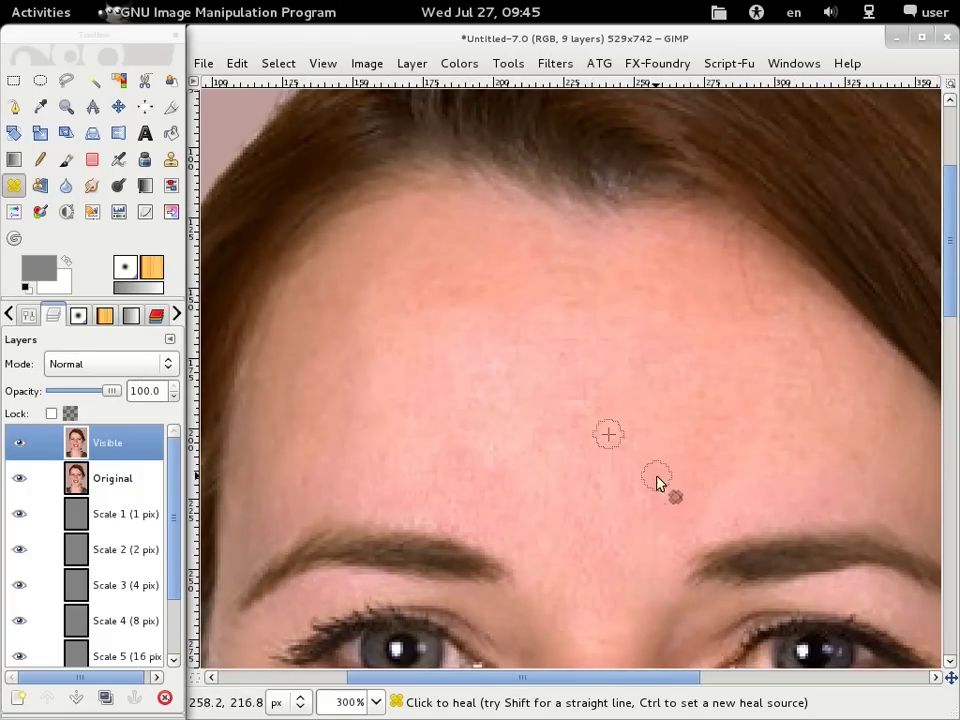
scroll(470, 452, "down", 5)
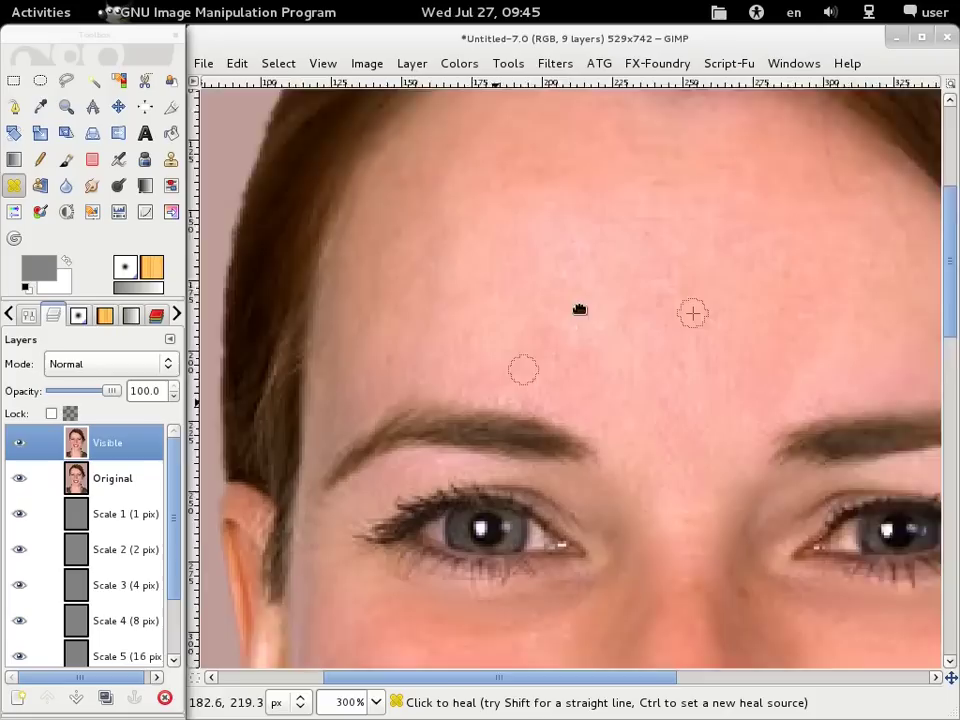
scroll(521, 369, "left", 3)
scroll(493, 418, "down", 3)
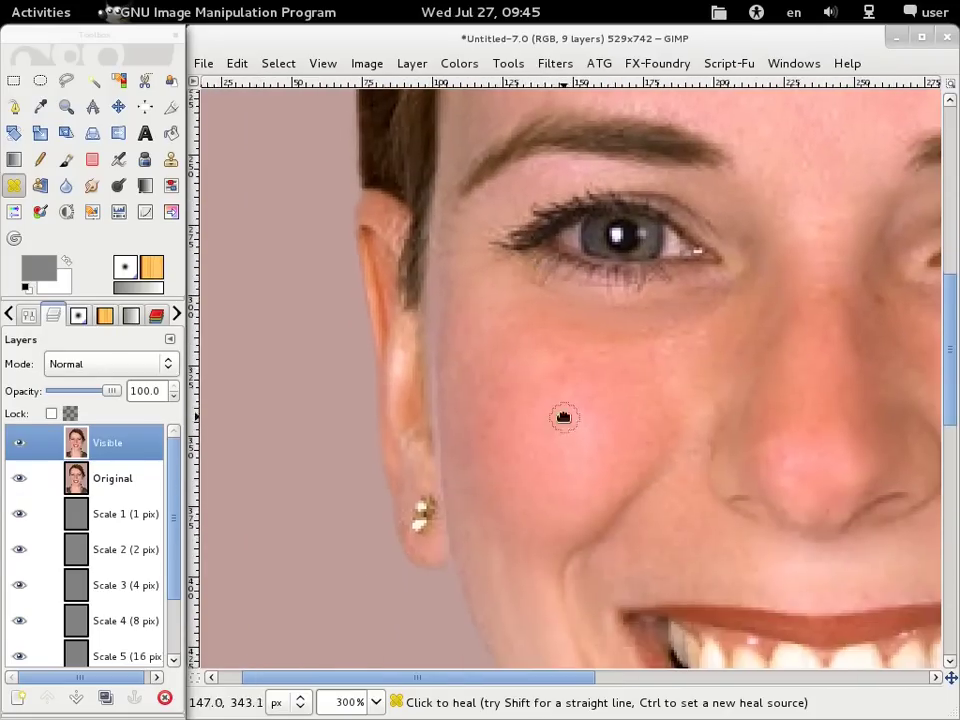
scroll(561, 414, "down", 3)
scroll(583, 341, "right", 1)
scroll(640, 313, "up", 2)
scroll(560, 340, "right", 3)
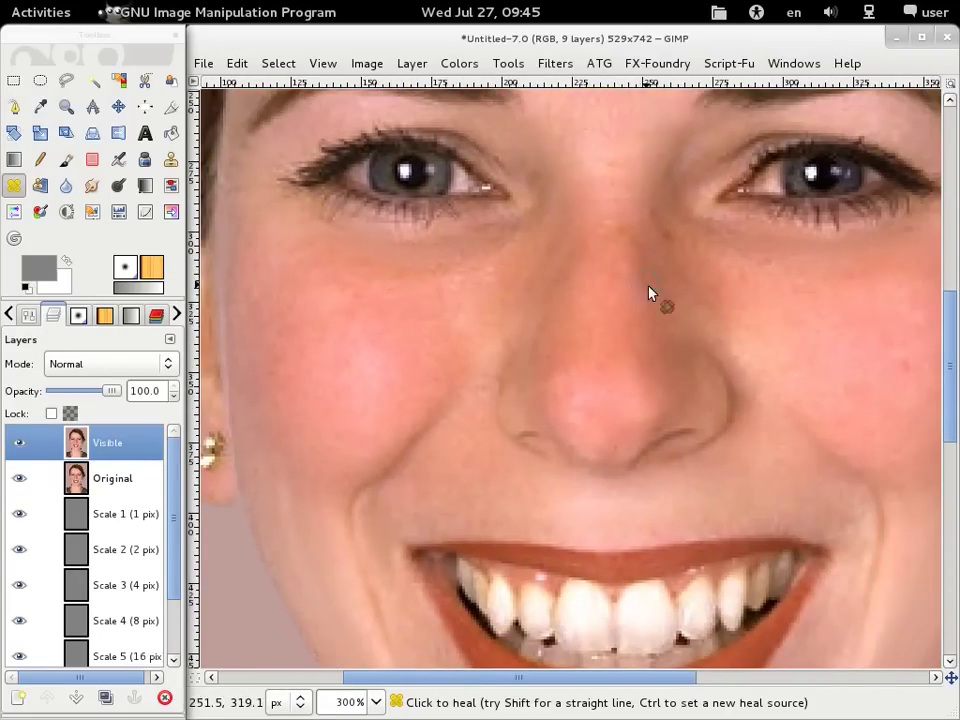
scroll(600, 330, "up", 2)
scroll(560, 360, "right", 3)
left_click(540, 397, "ctrl")
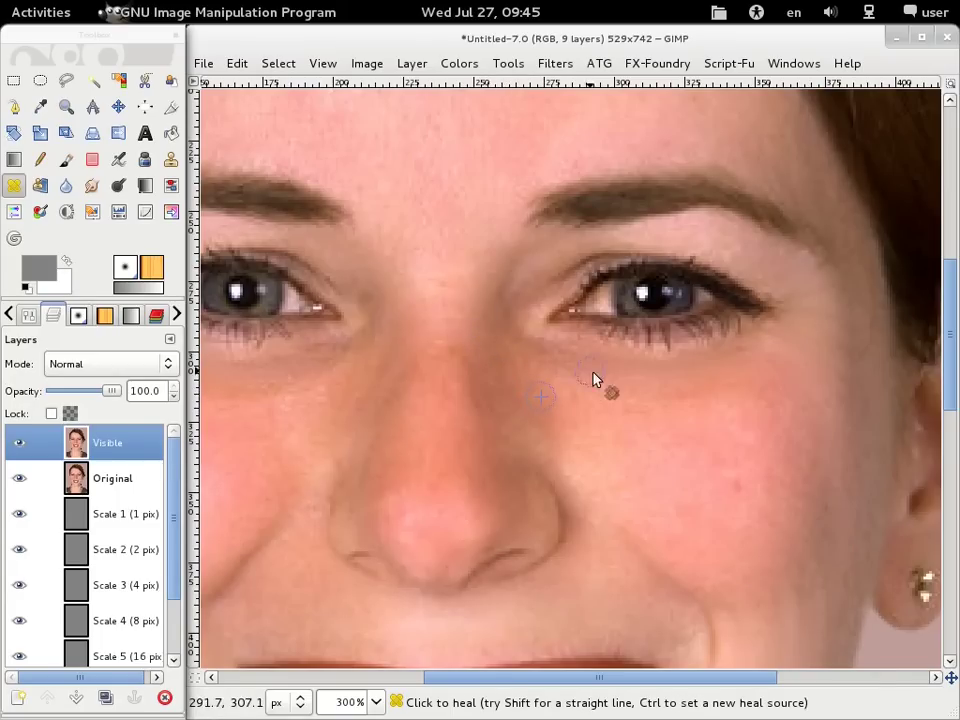
- Heal blemishes on the cheek and on the left side of the chin
scroll(620, 425, "right", 2)
scroll(580, 405, "down", 1)
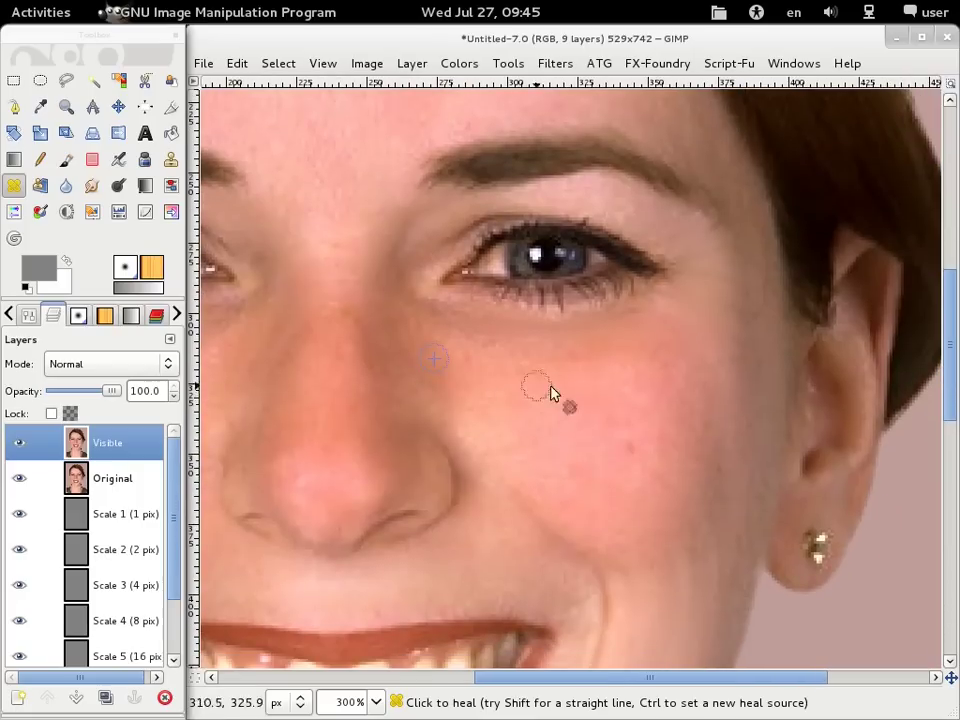
left_click(577, 440, "ctrl")
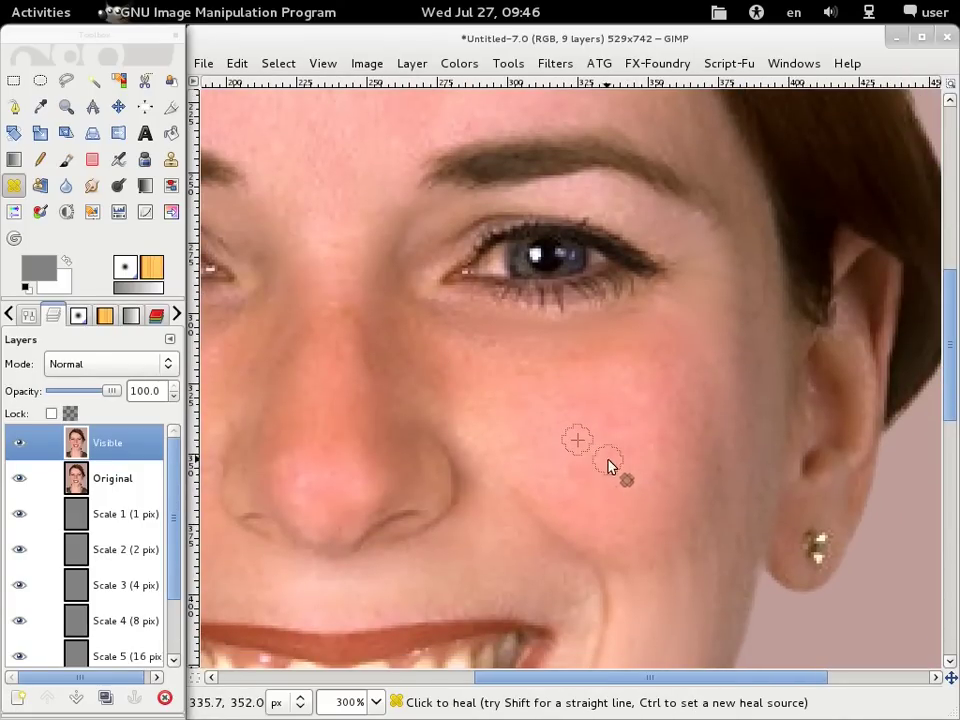
scroll(578, 430, "down", 3)
scroll(570, 400, "down", 2)
scroll(590, 330, "left", 1)
scroll(580, 380, "down", 2)
scroll(560, 420, "left", 1)
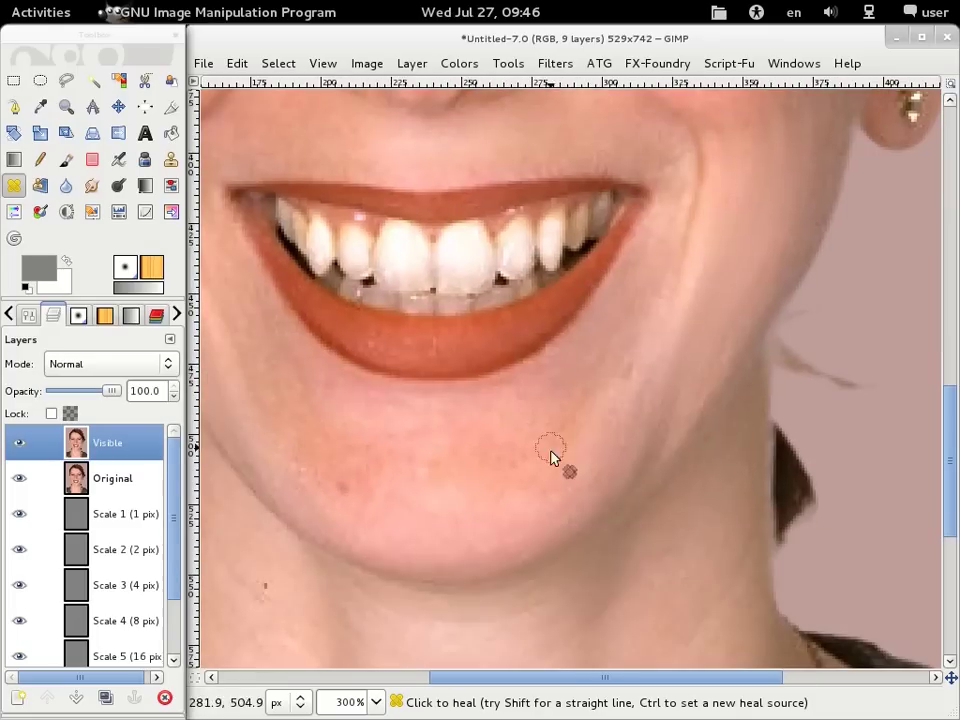
left_click(613, 423, "ctrl")
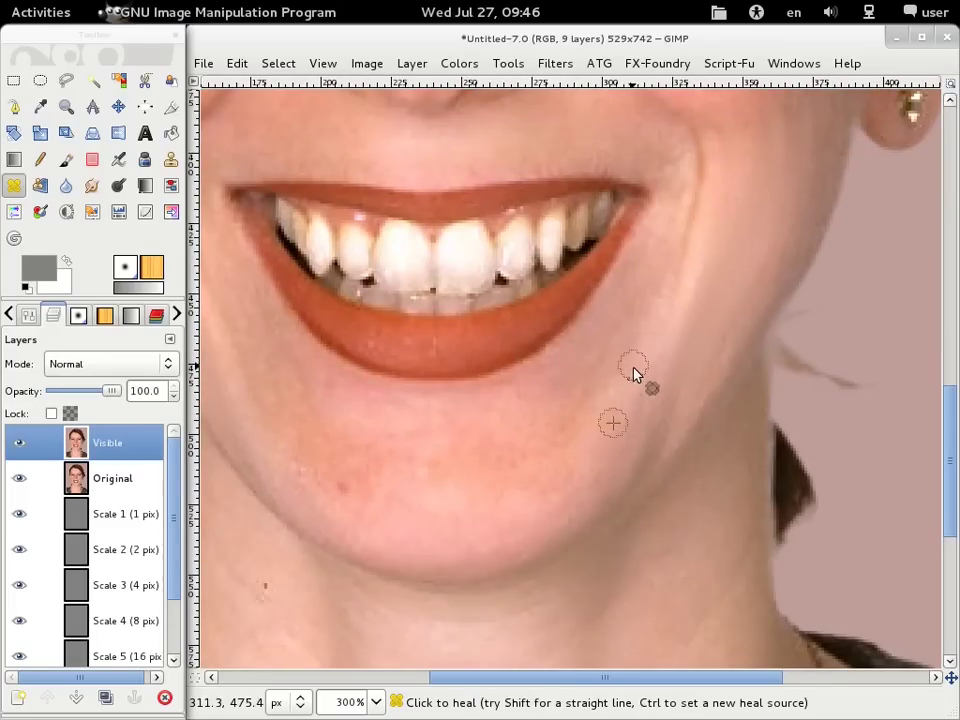
left_click(372, 518, "ctrl")
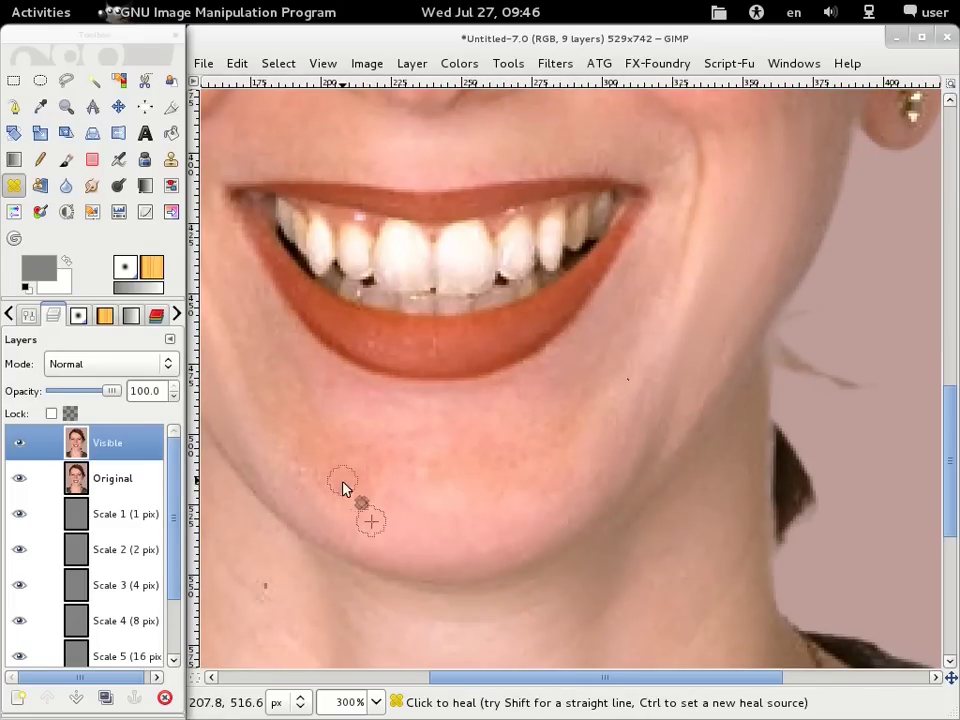
- Heal away the dark spots on the neck using nearby neck skin as source
left_click_drag(437, 475, 574, 298)
left_click(444, 426, "ctrl")
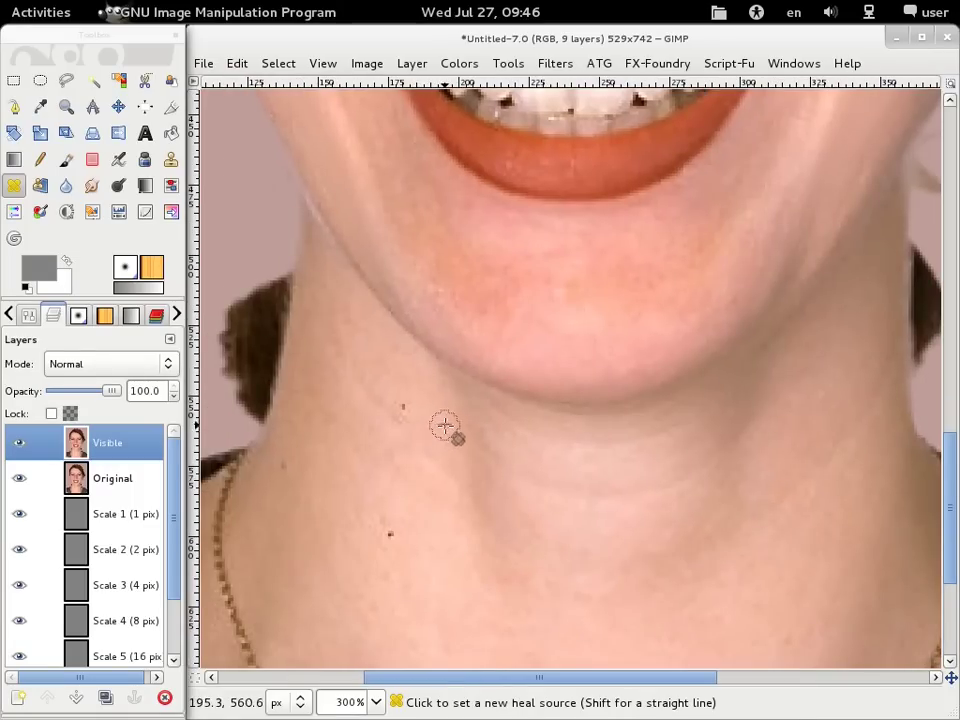
left_click(431, 555, "ctrl")
left_click(392, 536)
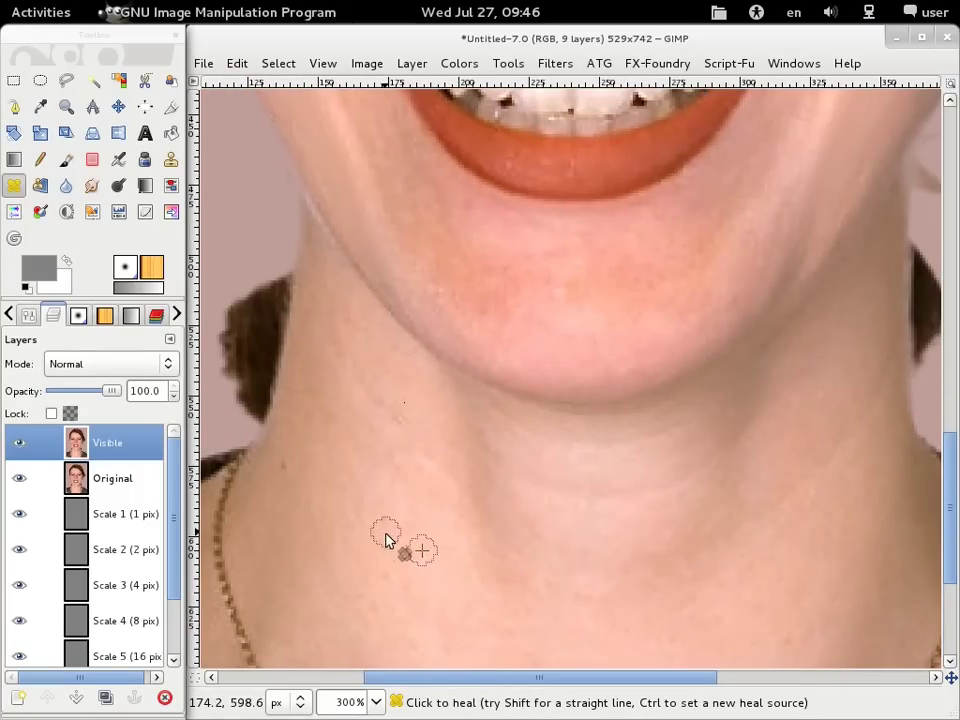
left_click(322, 497, "ctrl")
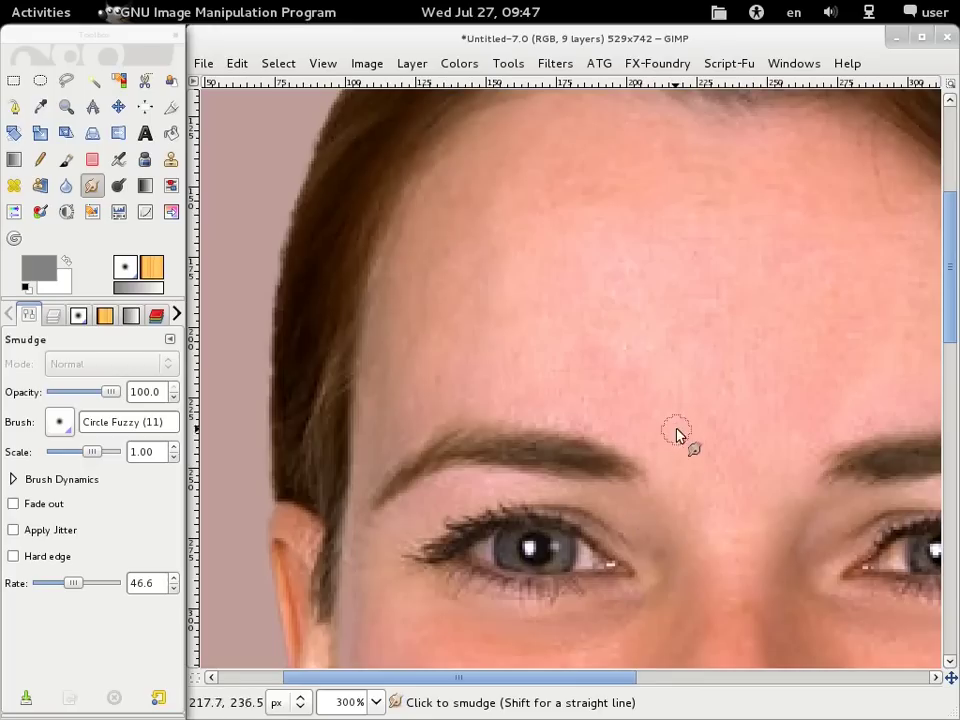
mouse_move(677, 437)
left_mouse_down()
mouse_move(520, 374)
mouse_move(570, 212)
left_mouse_up()
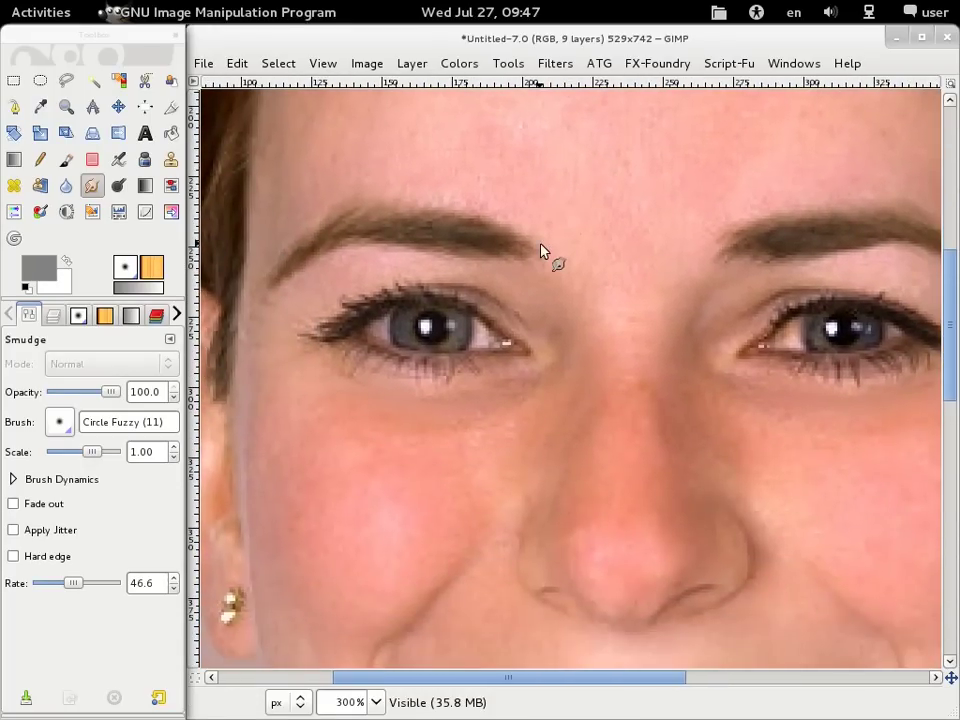
- Select the Blur/Sharpen tool with the eyes and forehead in view
mouse_move(424, 510)
left_mouse_down()
mouse_move(531, 381)
mouse_move(494, 293)
left_mouse_up()
mouse_move(624, 388)
left_mouse_down()
mouse_move(619, 330)
mouse_move(632, 253)
mouse_move(660, 425)
left_mouse_up()
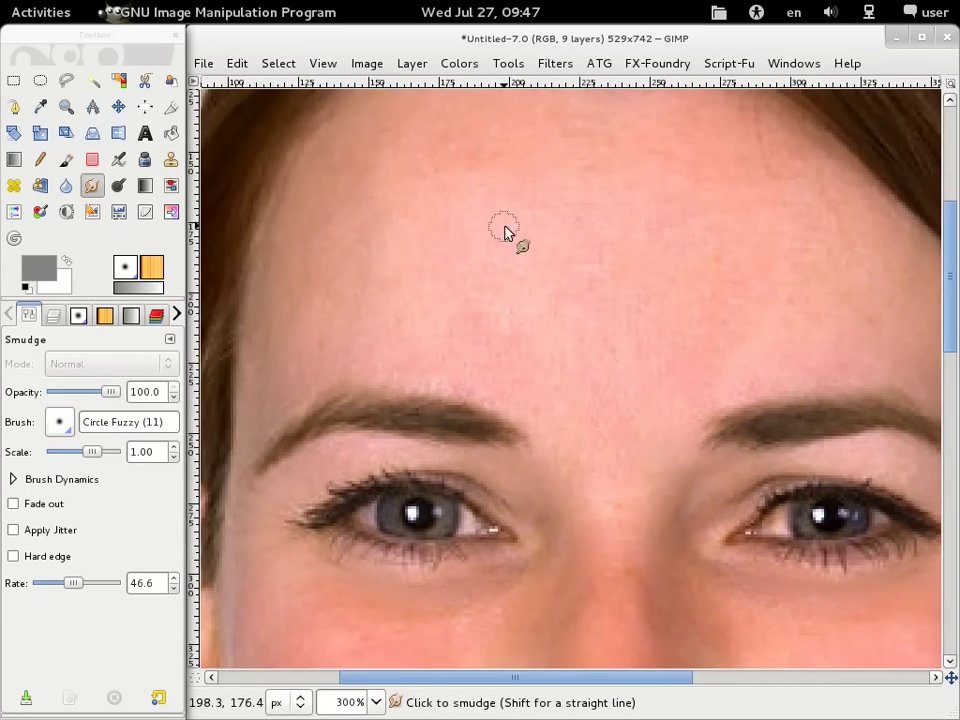
scroll(505, 225, "up", 2)
left_click(65, 185)
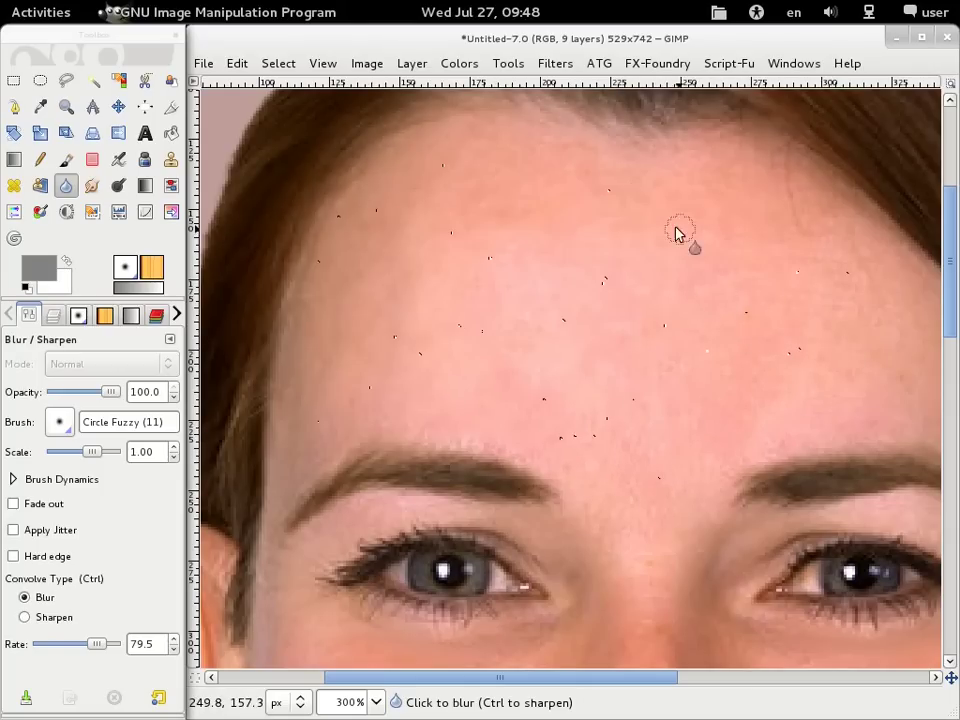
- Blur the forehead, cheeks, nose and chin, working down to the neck below the chin
scroll(761, 326, "down", 2)
scroll(761, 326, "right", 3)
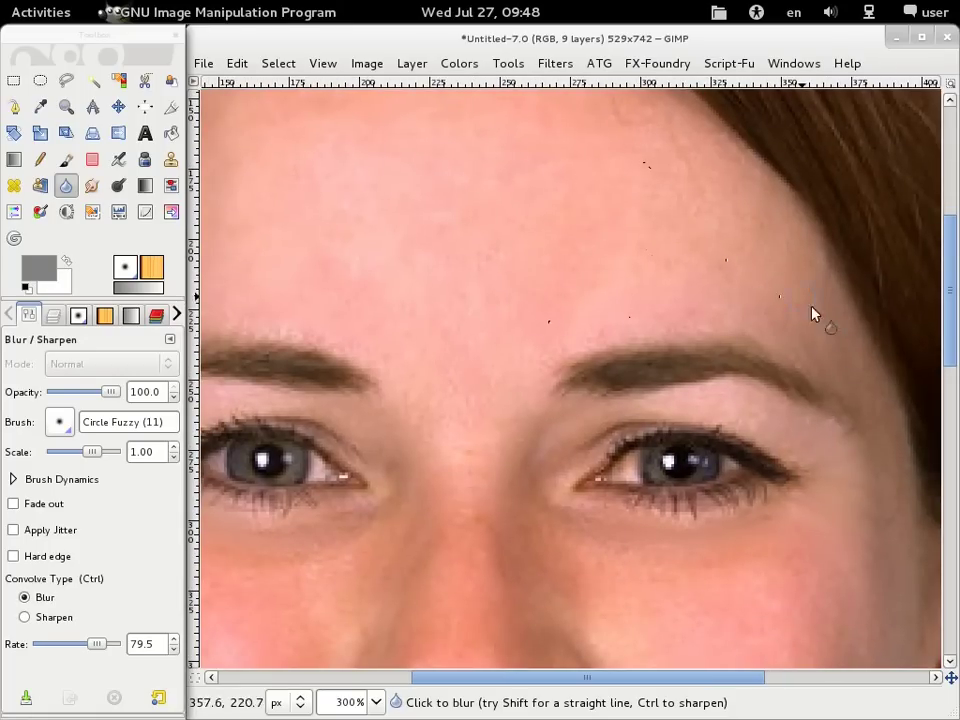
scroll(519, 489, "down", 4)
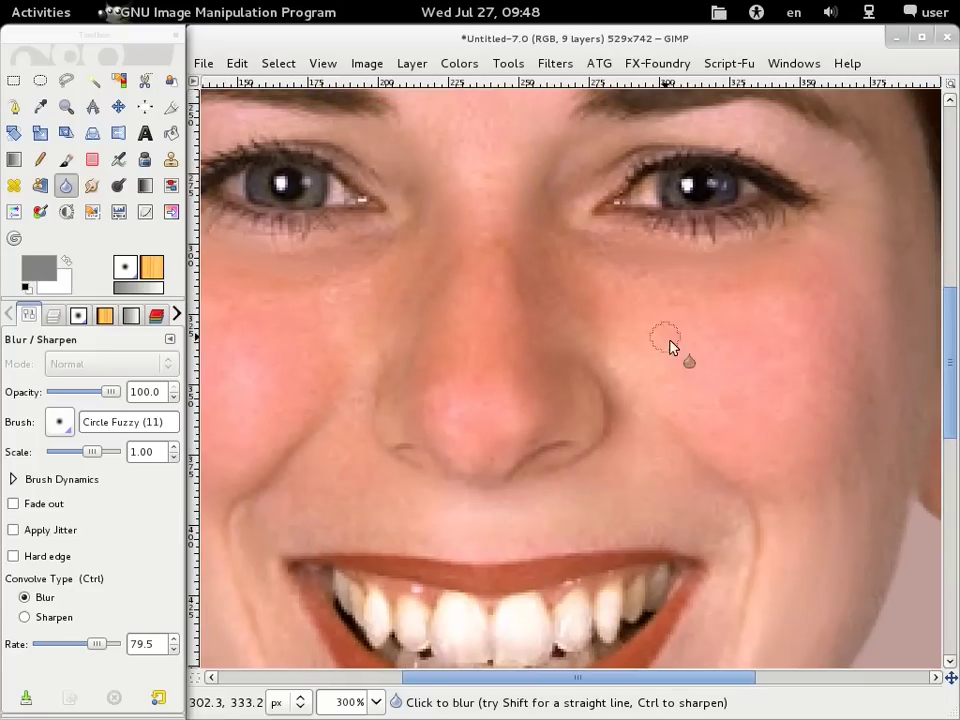
scroll(480, 444, "left", 1)
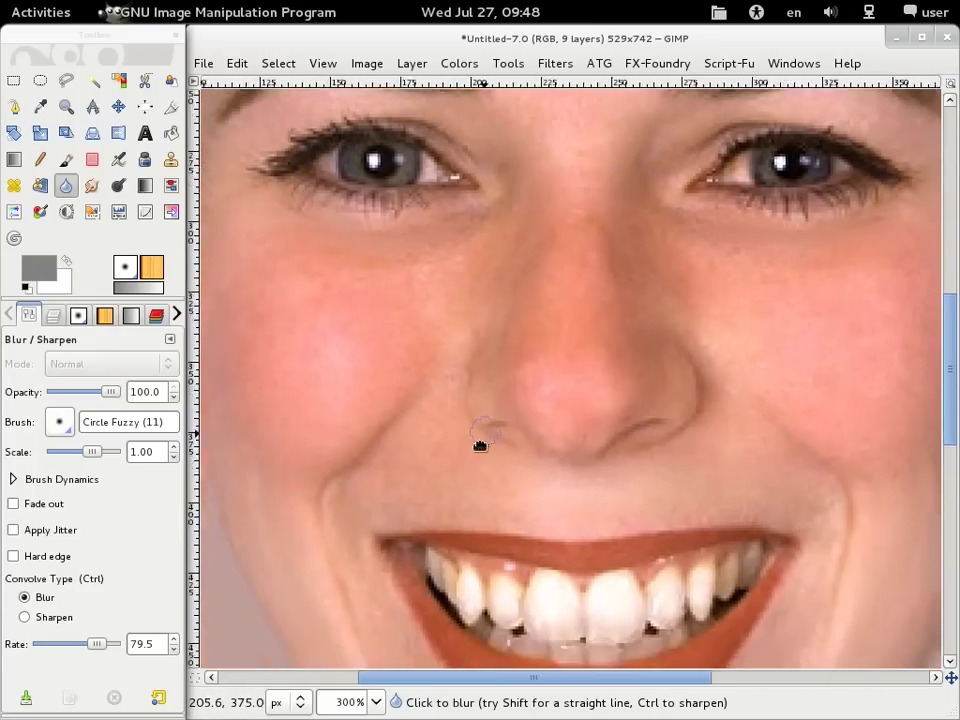
scroll(562, 278, "up", 1)
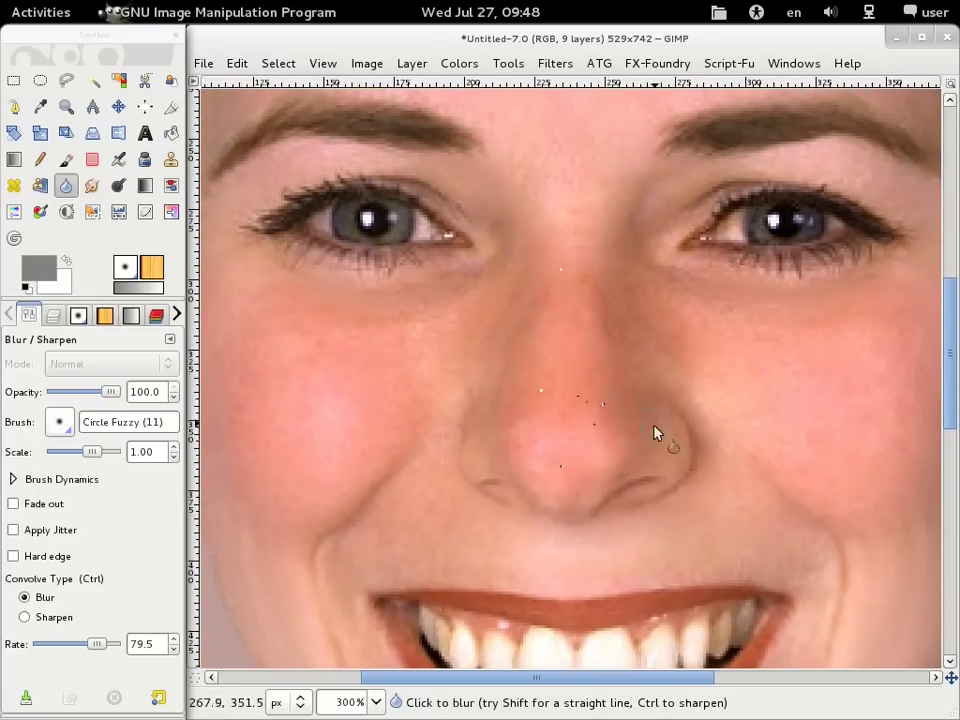
scroll(484, 393, "left", 3)
scroll(600, 340, "down", 1)
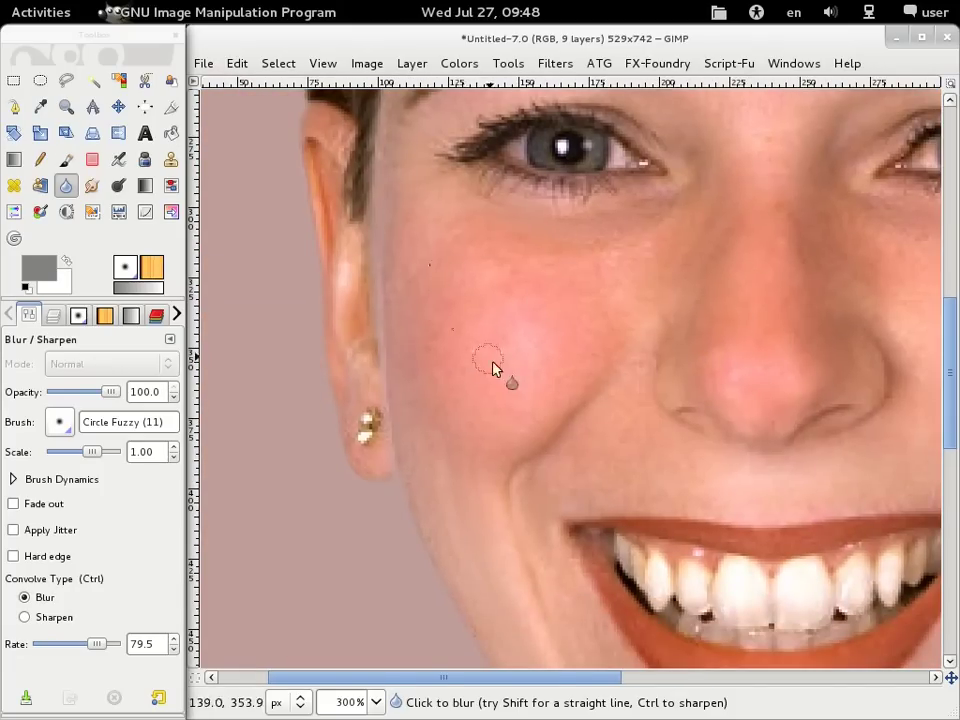
scroll(488, 343, "down", 1)
scroll(508, 420, "down", 3)
scroll(508, 420, "right", 2)
scroll(500, 400, "down", 2)
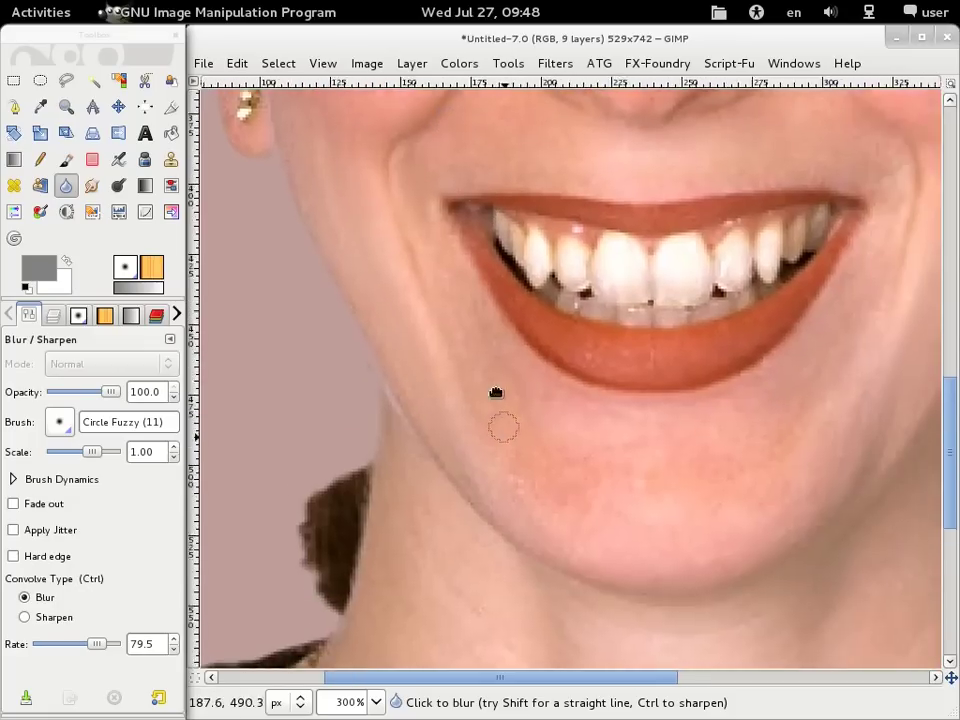
scroll(510, 405, "down", 5)
scroll(518, 370, "down", 1)
scroll(516, 324, "right", 2)
scroll(452, 226, "down", 1)
scroll(430, 170, "right", 1)
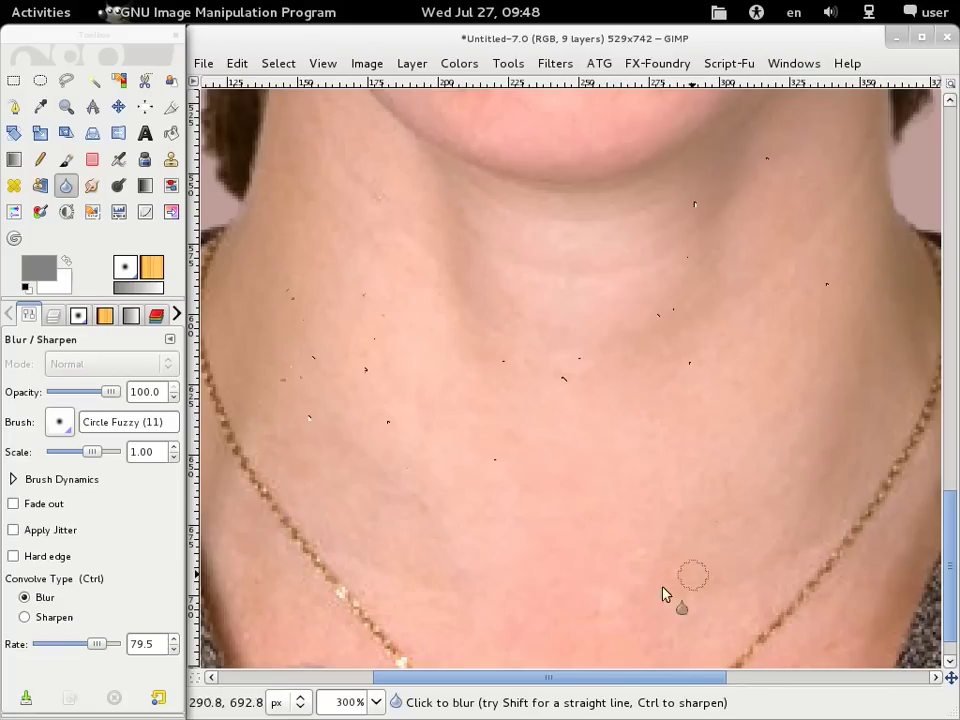
- Blur the lower neck, the necklace area, the chin and the skin beside the mouth
left_click_drag(523, 482, 746, 225)
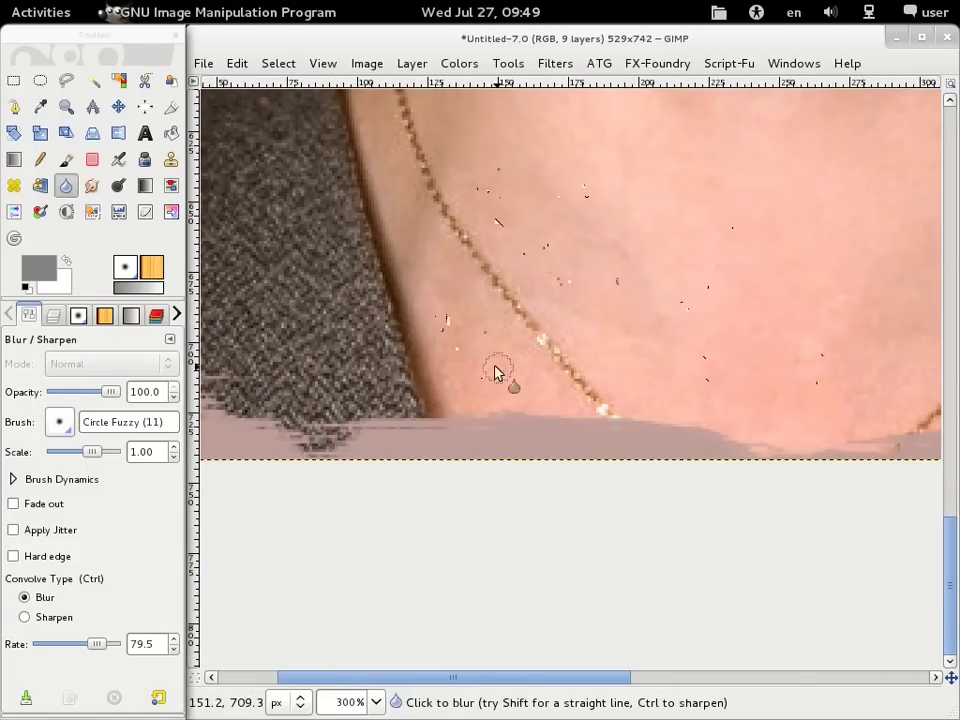
scroll(504, 268, "up", 5)
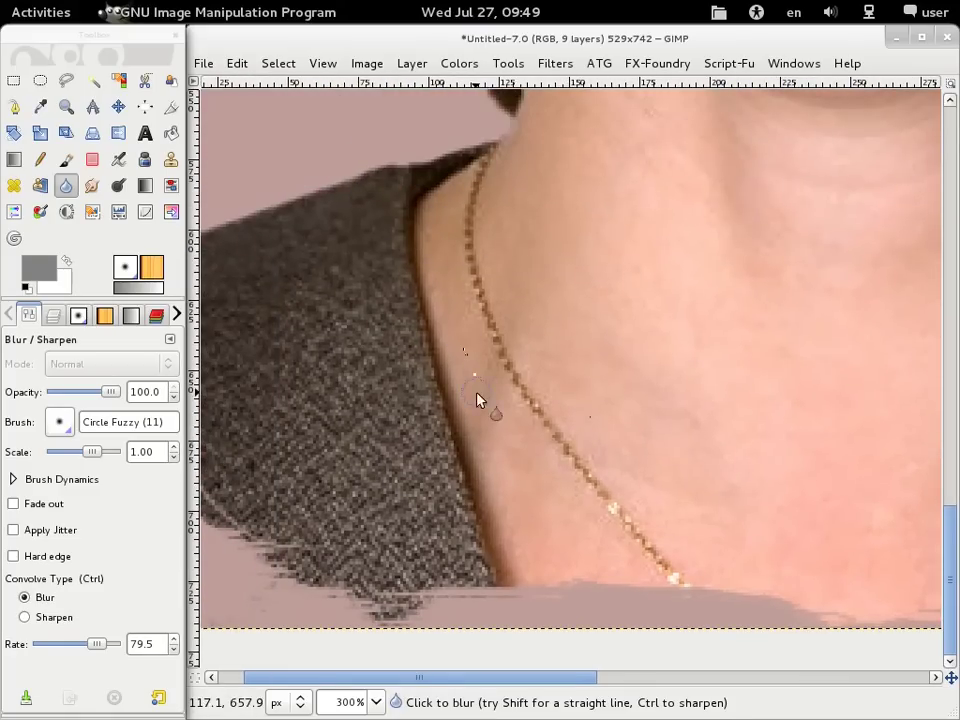
scroll(703, 326, "right", 5)
scroll(463, 221, "right", 2)
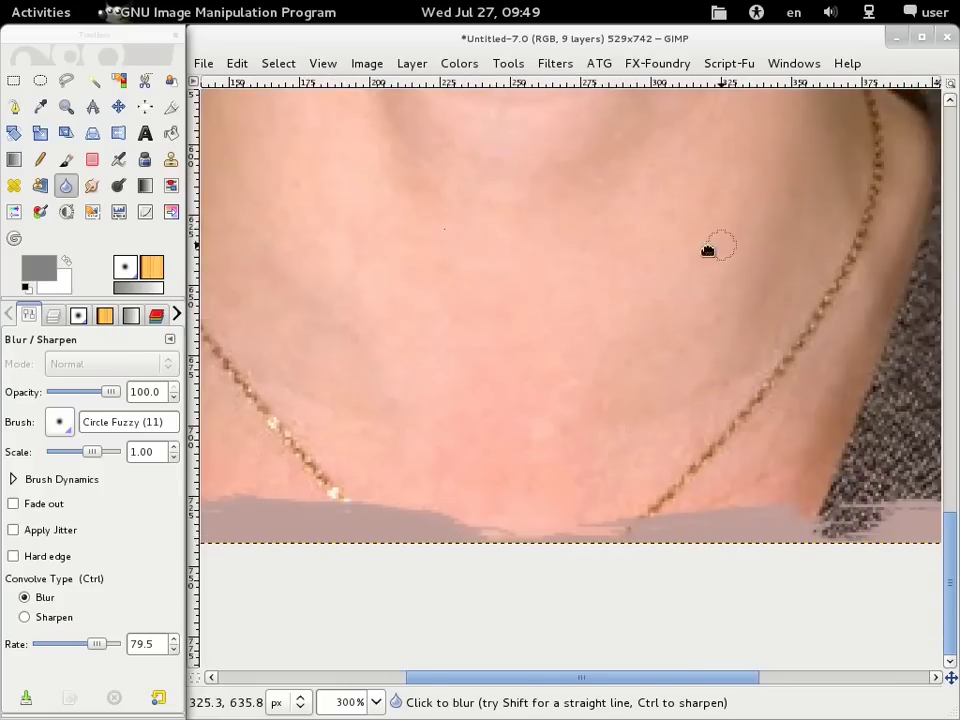
scroll(707, 253, "right", 3)
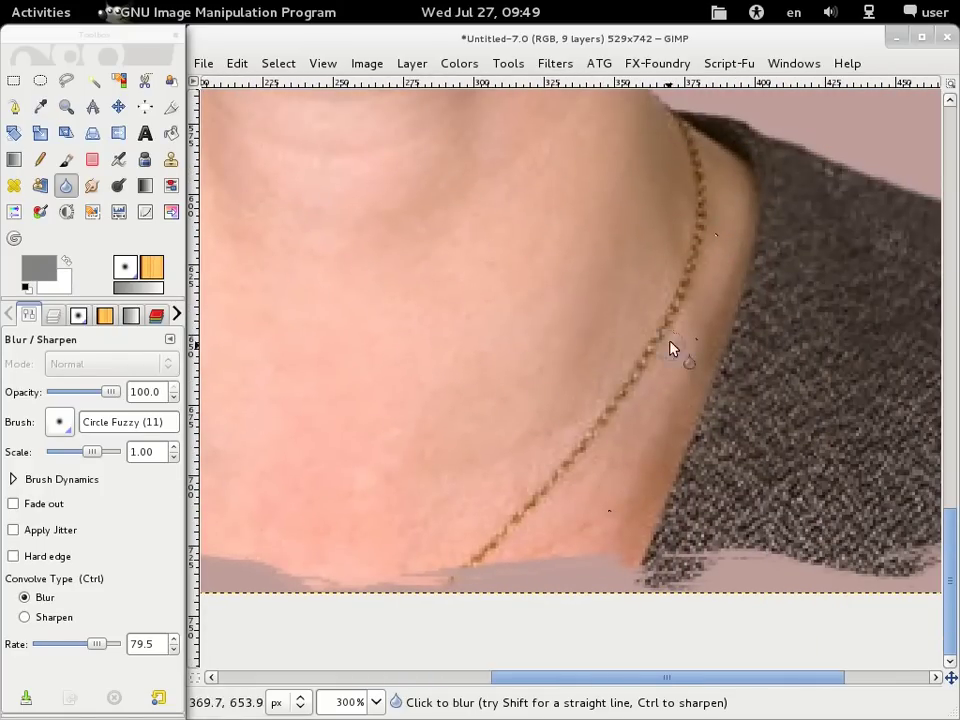
scroll(510, 300, "up", 6)
scroll(516, 357, "left", 3)
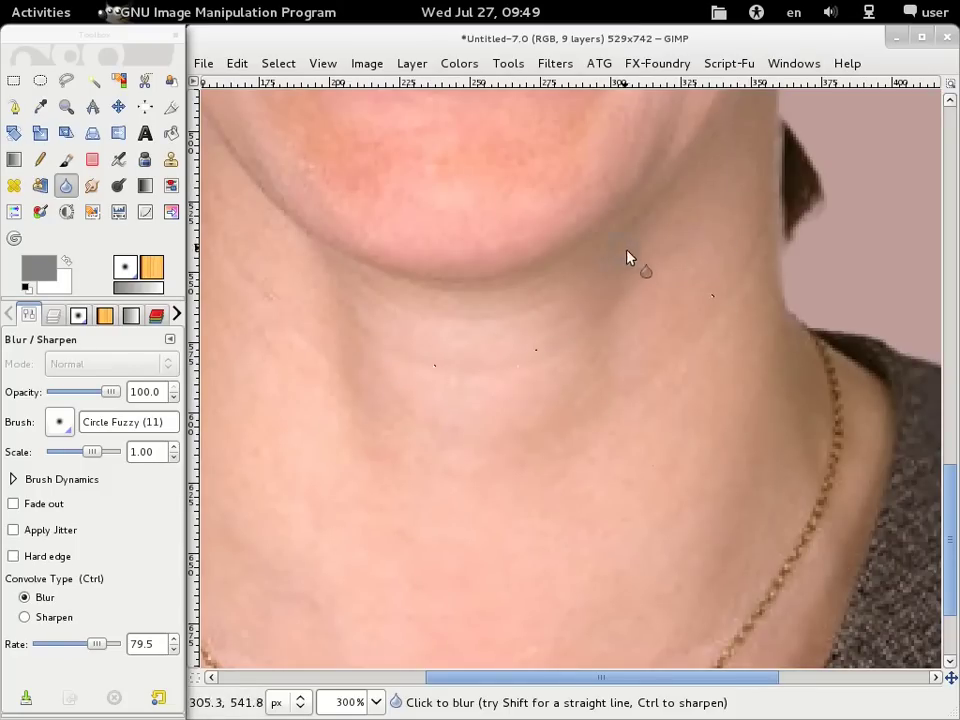
scroll(627, 257, "up", 6)
scroll(607, 336, "up", 1)
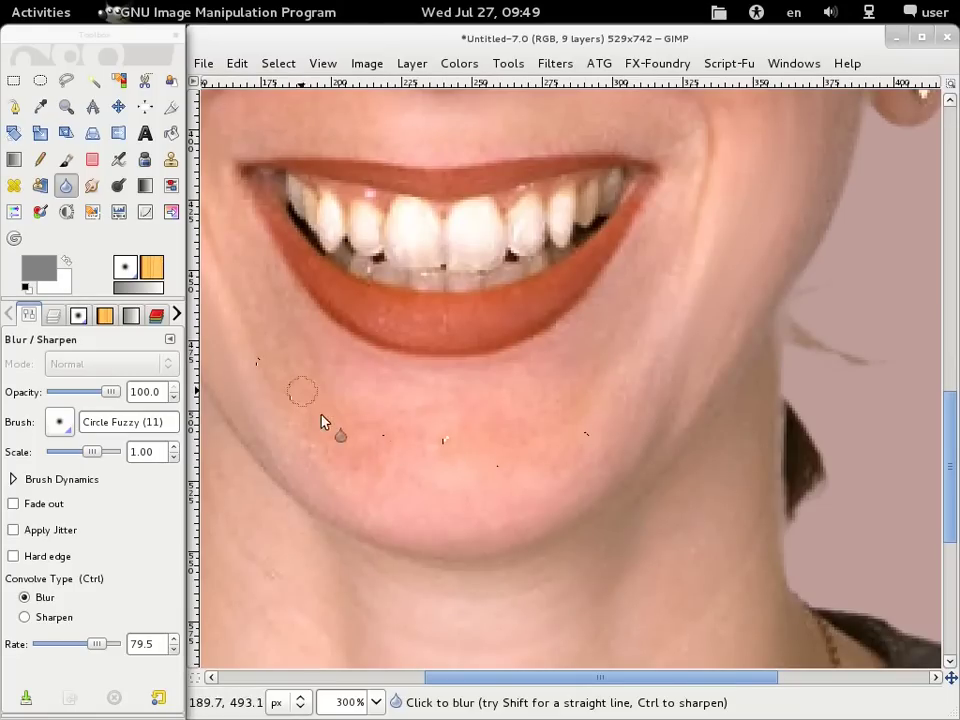
mouse_move(650, 334)
left_mouse_down()
mouse_move(672, 424)
mouse_move(662, 462)
left_mouse_up()
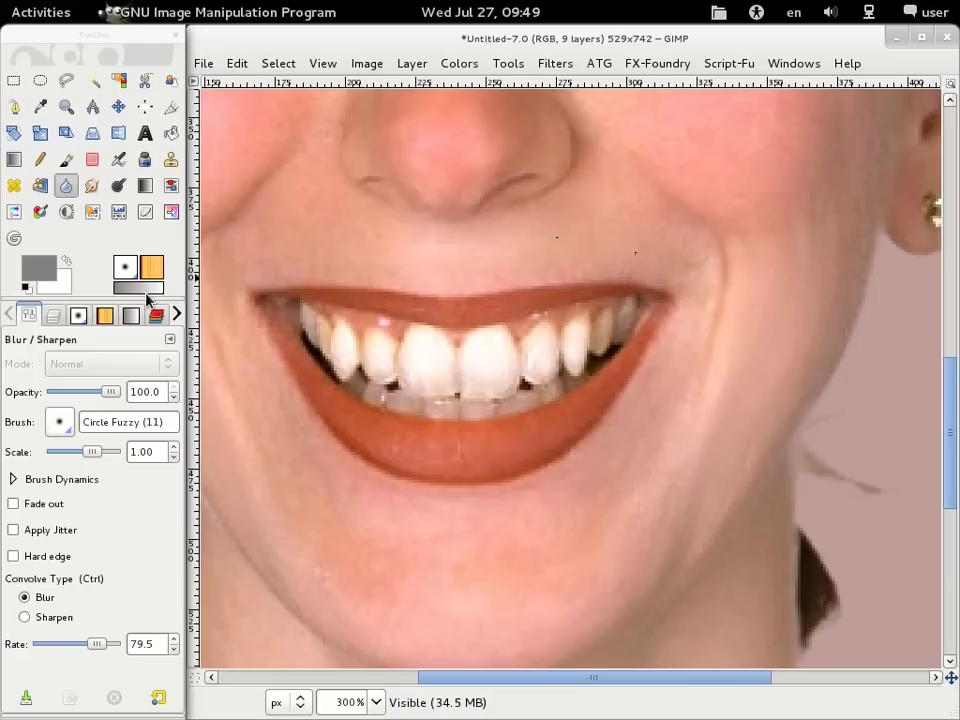
- Gently smudge the cheek skin below the eye with the Smudge tool at rate 46.6
left_click(170, 160)
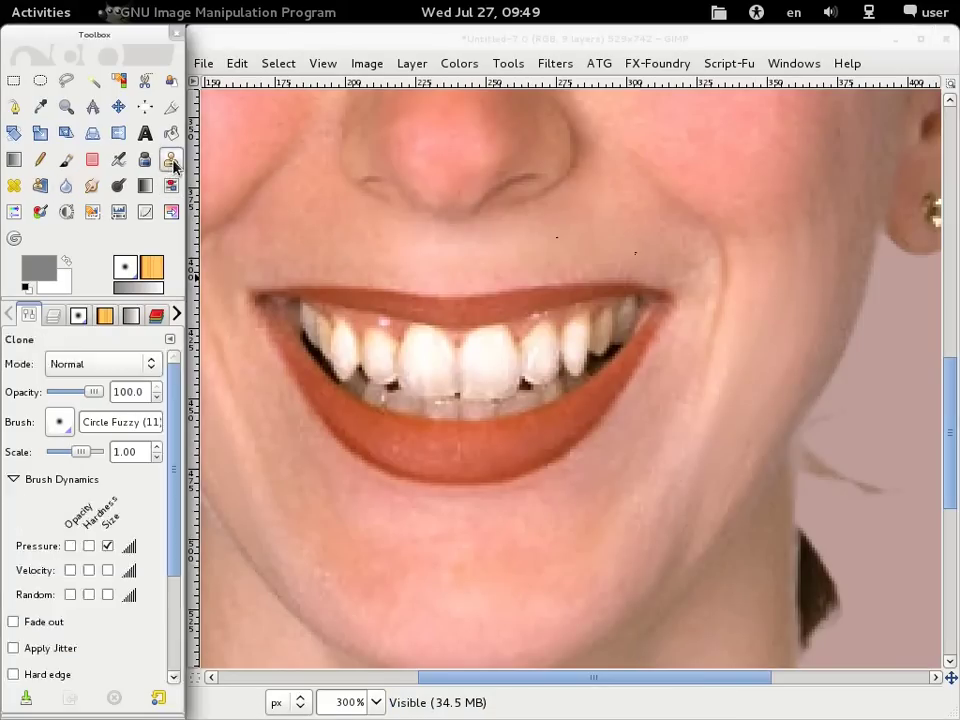
left_click(92, 185)
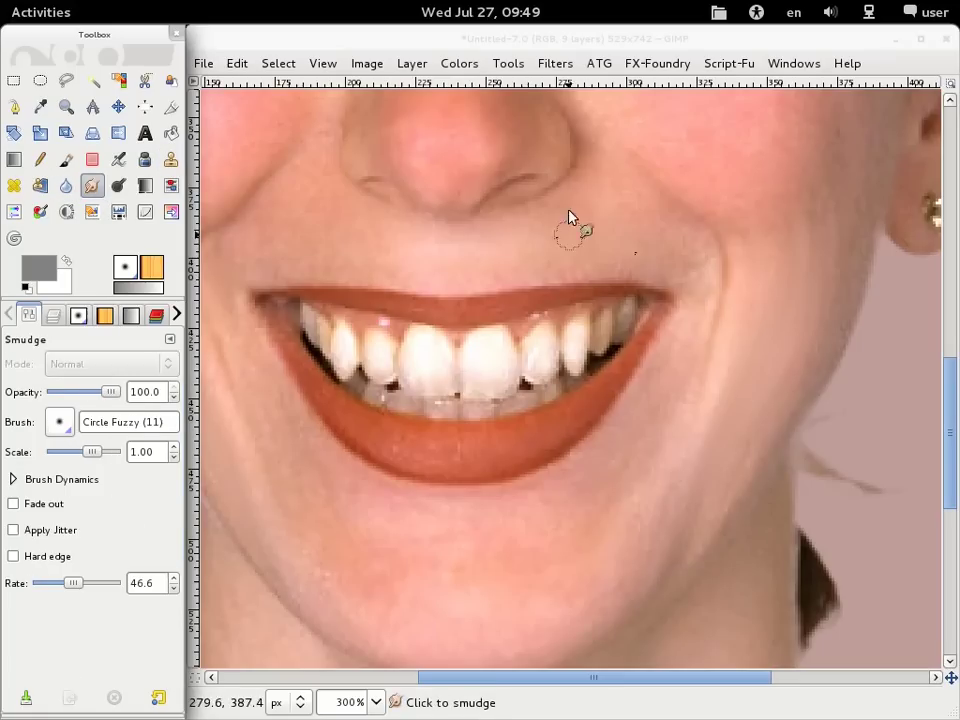
scroll(514, 338, "up", 5)
scroll(514, 338, "up", 2)
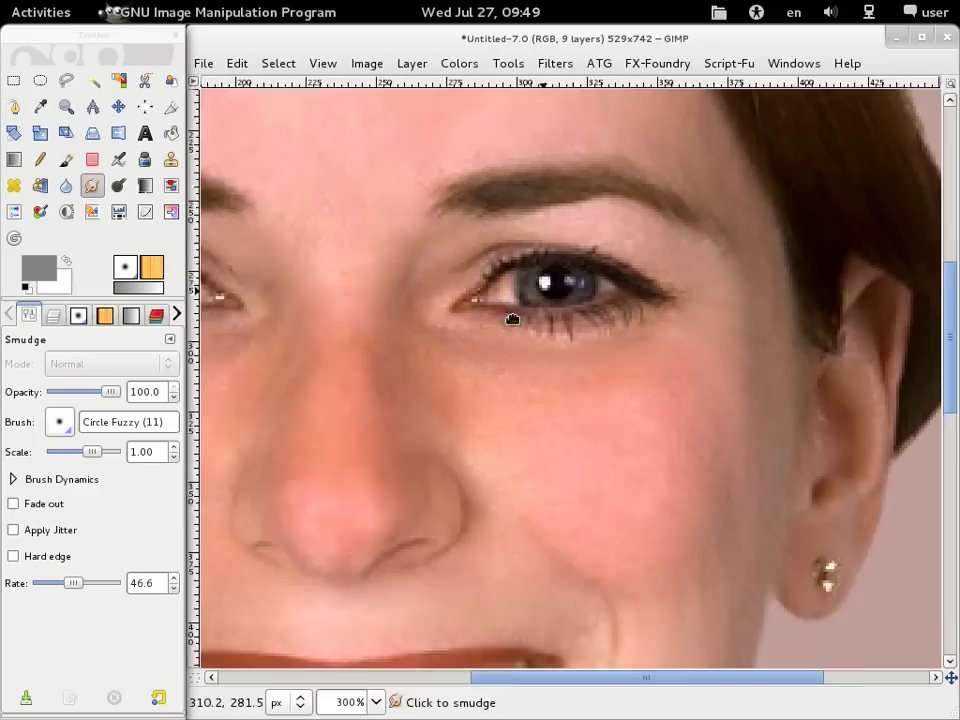
scroll(514, 338, "right", 5)
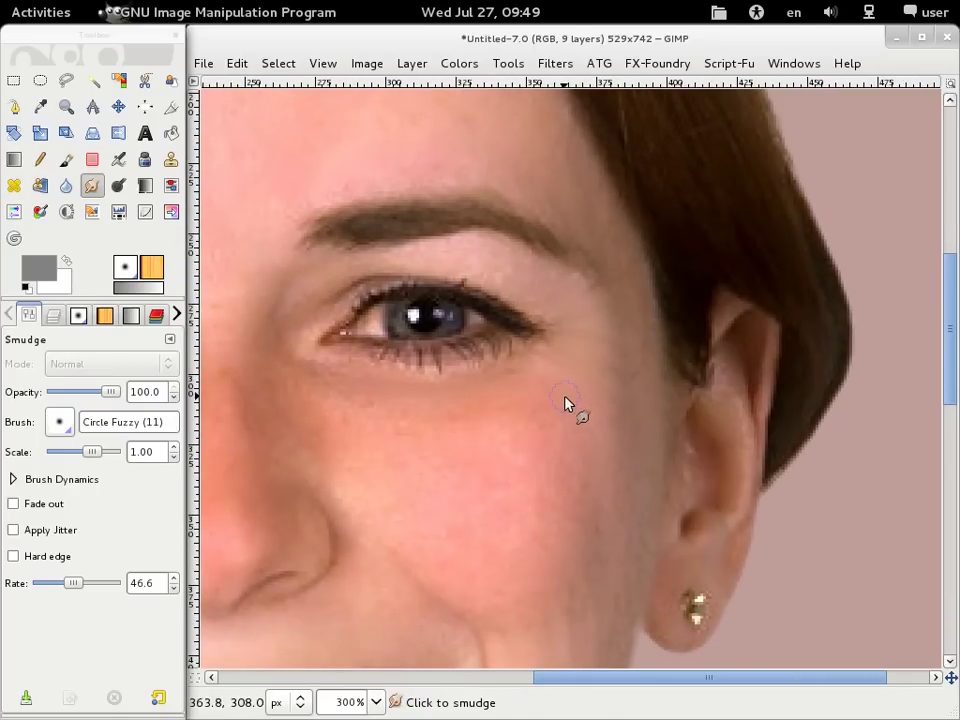
left_click_drag(566, 401, 587, 386)
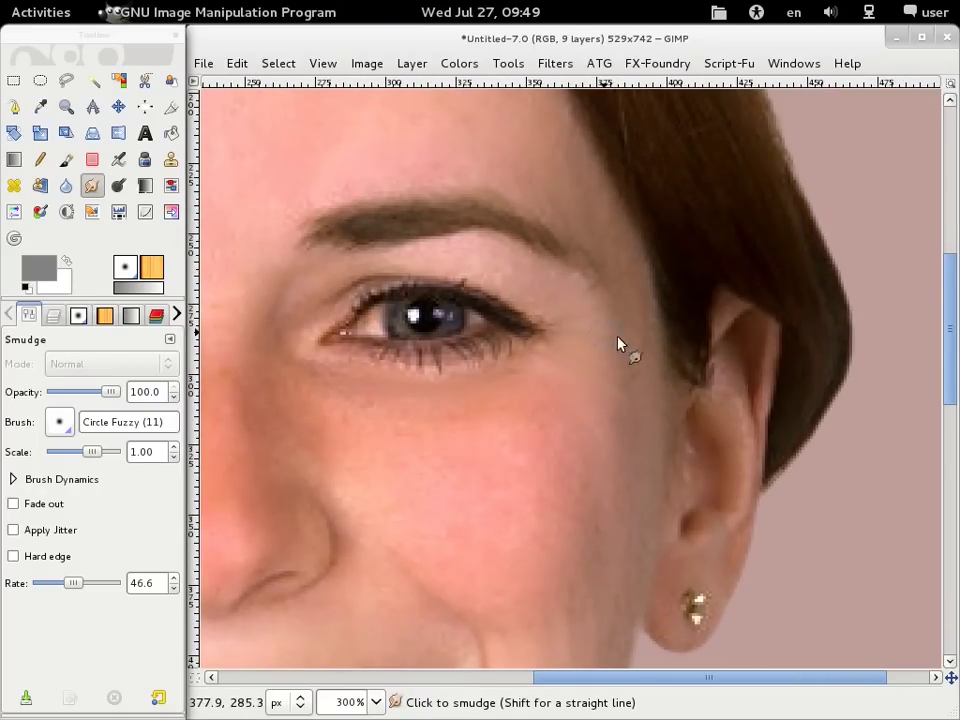
left_click_drag(576, 352, 540, 420)
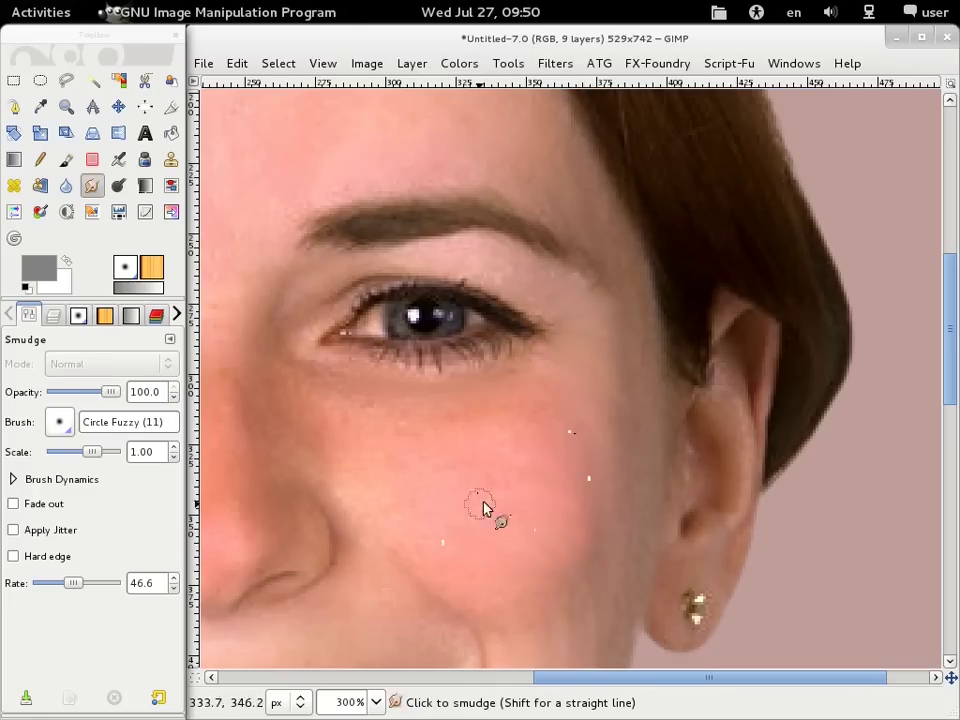
scroll(517, 462, "down", 4)
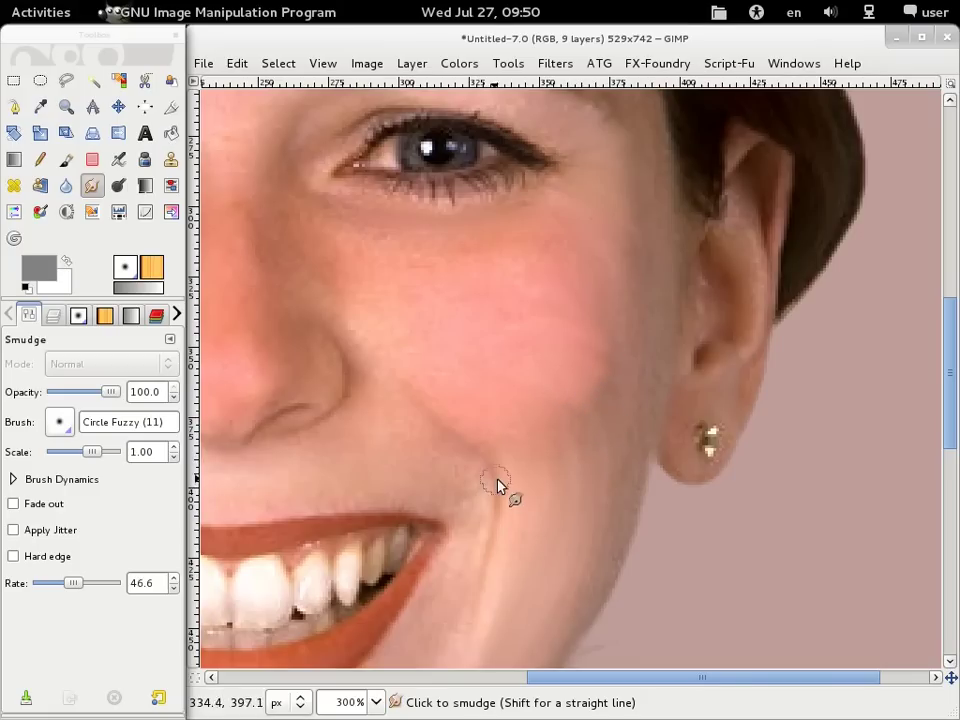
- Smudge away the small marks and the dark speck on the chin
left_click_drag(530, 475, 729, 371)
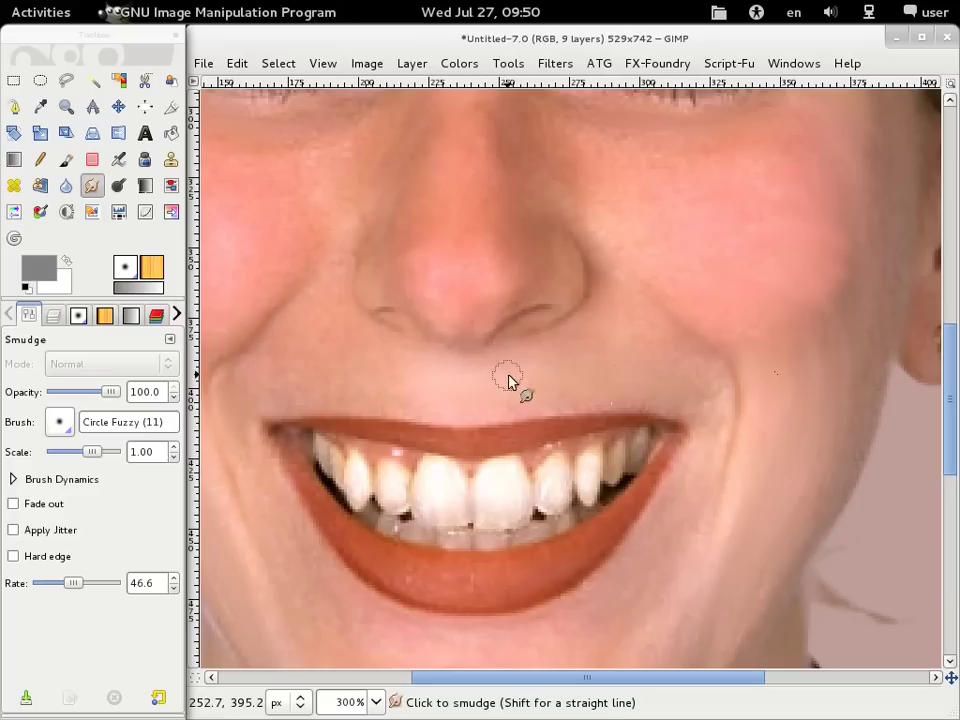
scroll(527, 392, "left", 5)
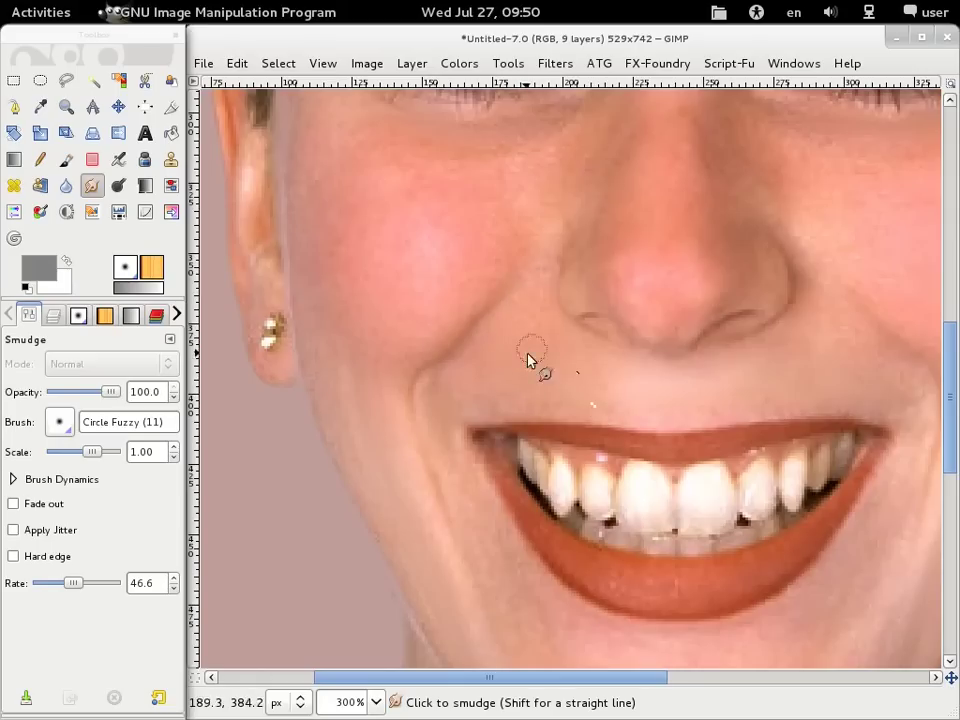
scroll(450, 400, "up", 1)
scroll(450, 400, "right", 1)
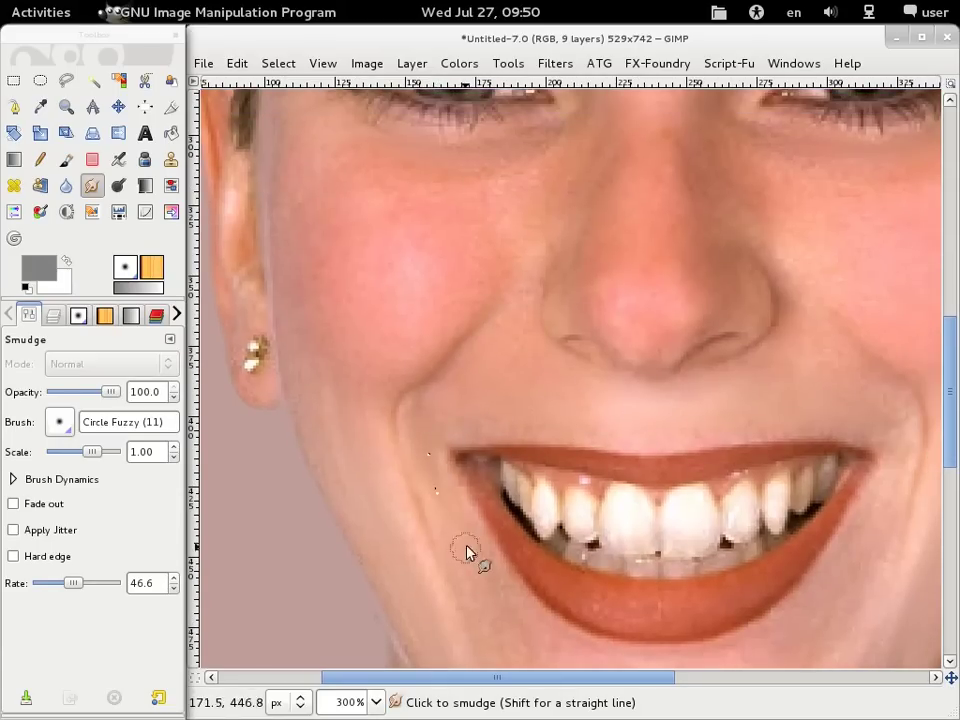
scroll(476, 568, "down", 5)
scroll(476, 568, "right", 1)
scroll(490, 470, "down", 1)
scroll(490, 470, "right", 1)
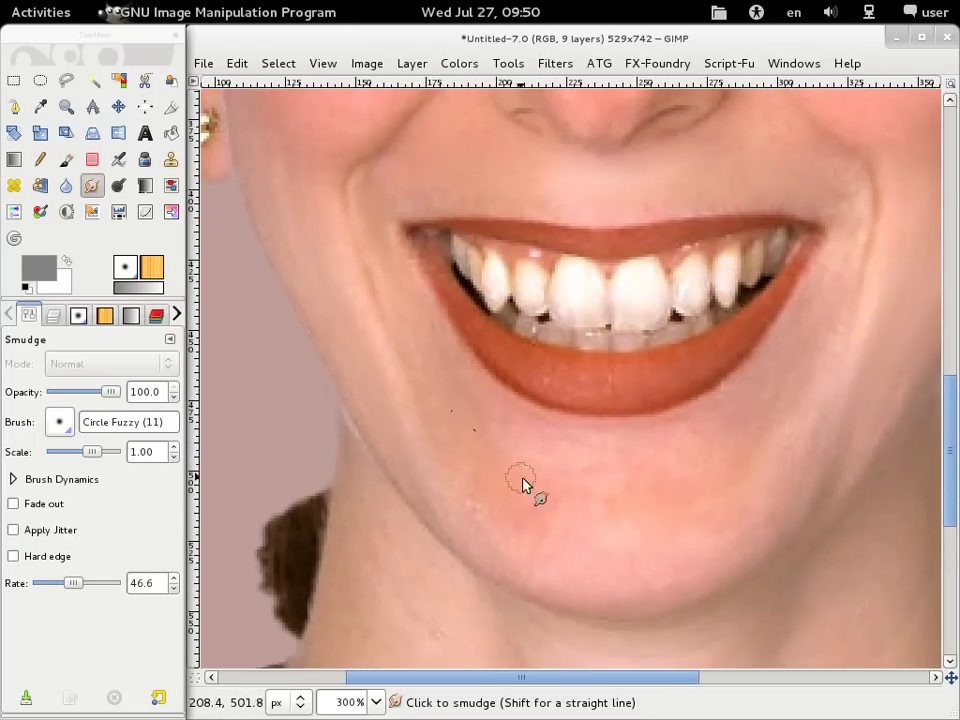
mouse_move(643, 520)
left_mouse_down()
mouse_move(736, 528)
mouse_move(782, 510)
mouse_move(756, 508)
mouse_move(739, 542)
mouse_move(752, 540)
mouse_move(729, 557)
left_mouse_up()
left_click_drag(754, 400, 681, 452)
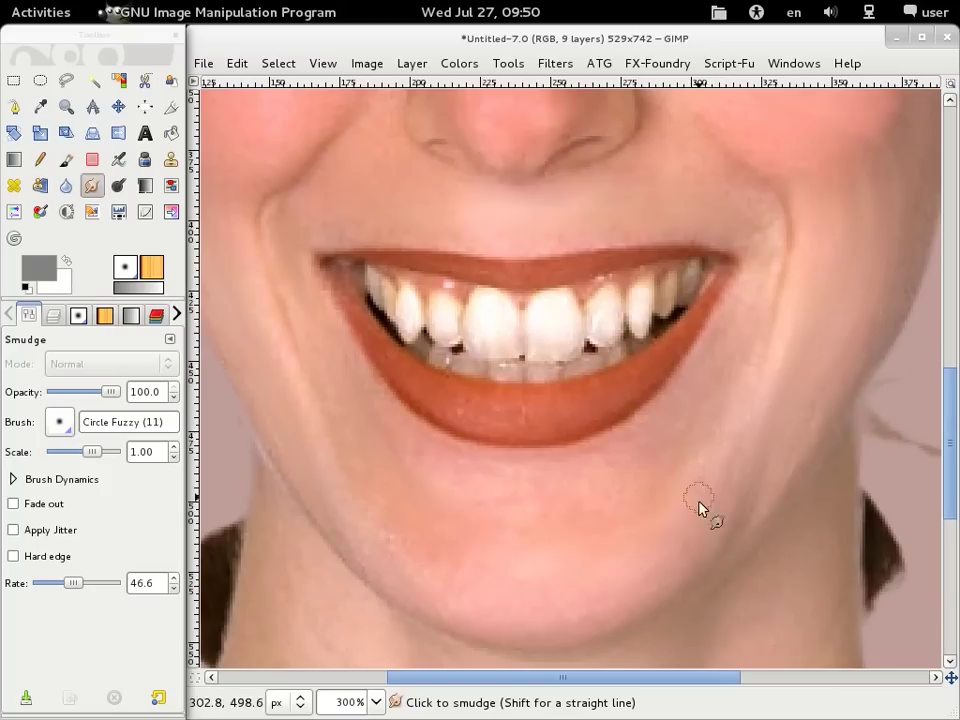
left_click_drag(731, 474, 707, 506)
- Briefly switch to the Blur/Sharpen tool while panning between the eyes and neck
scroll(681, 424, "up", 10)
mouse_move(594, 242)
left_mouse_down()
mouse_move(446, 413)
mouse_move(377, 343)
left_mouse_up()
left_click_drag(750, 450, 512, 287)
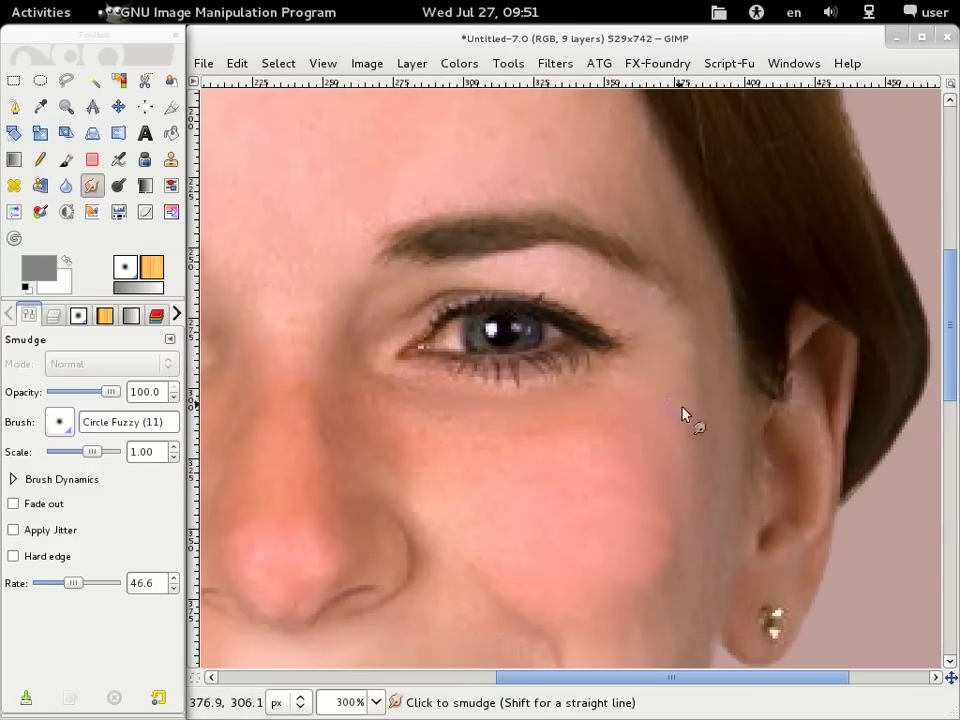
scroll(628, 476, "down", 3)
scroll(610, 450, "right", 2)
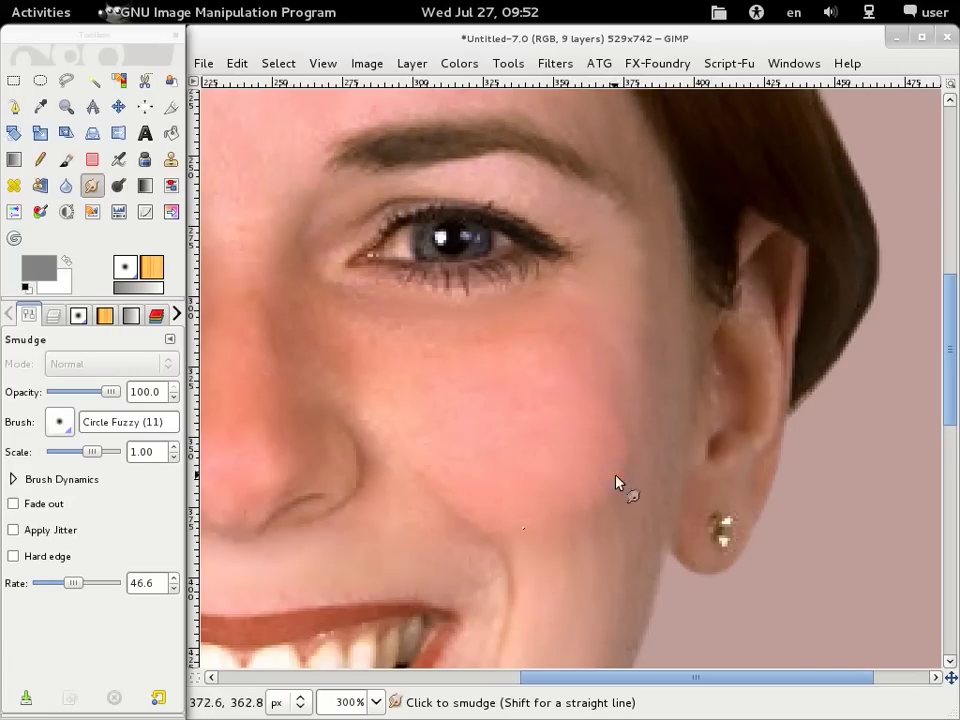
left_click(65, 185)
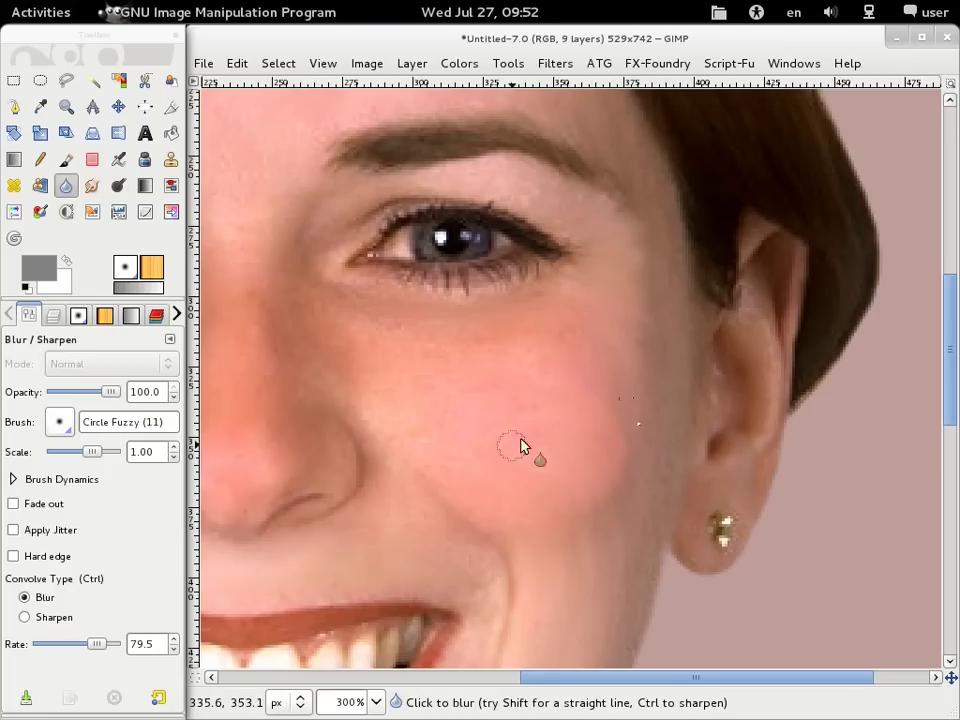
left_click_drag(521, 446, 724, 216)
left_click_drag(487, 393, 601, 233)
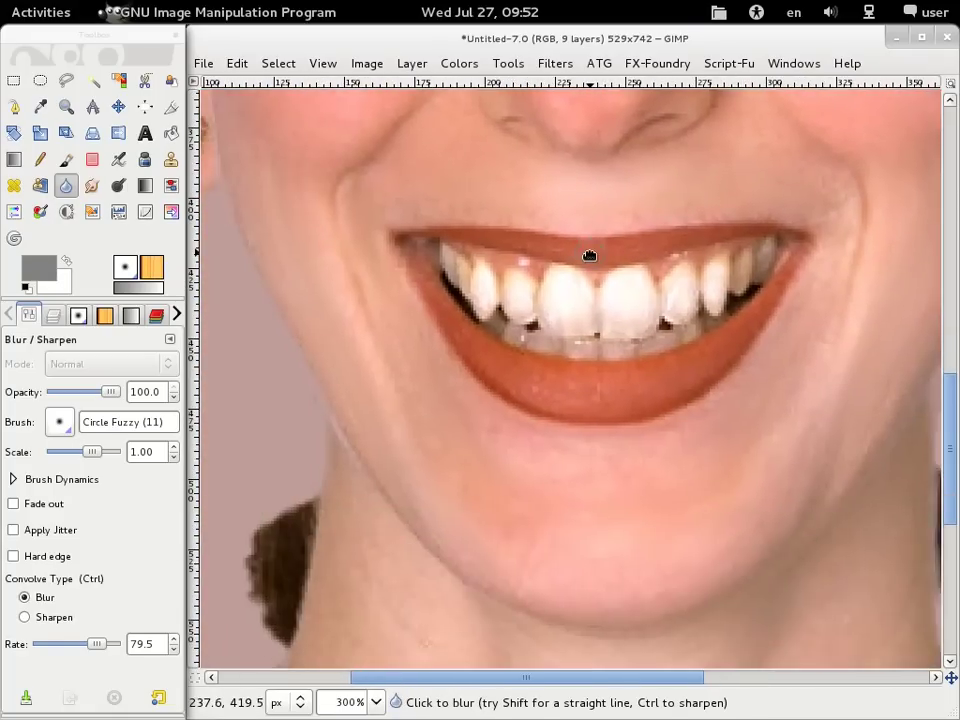
scroll(519, 422, "down", 1)
scroll(516, 392, "down", 2)
scroll(396, 274, "down", 3)
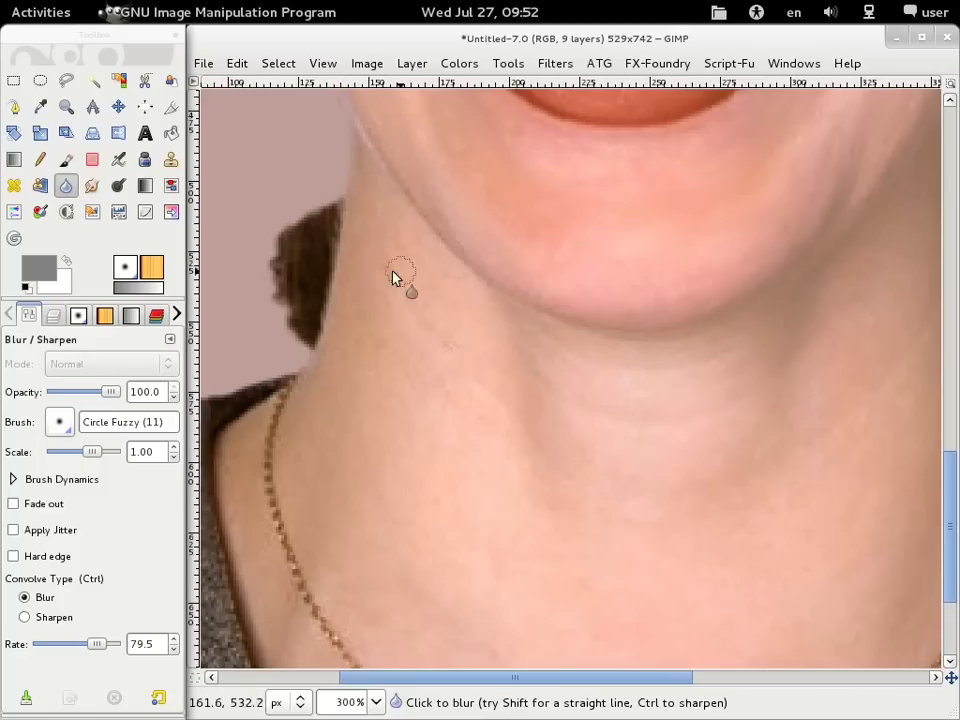
- Try the Clone tool, then smudge small spots down the neck and along the necklace
left_click(171, 159)
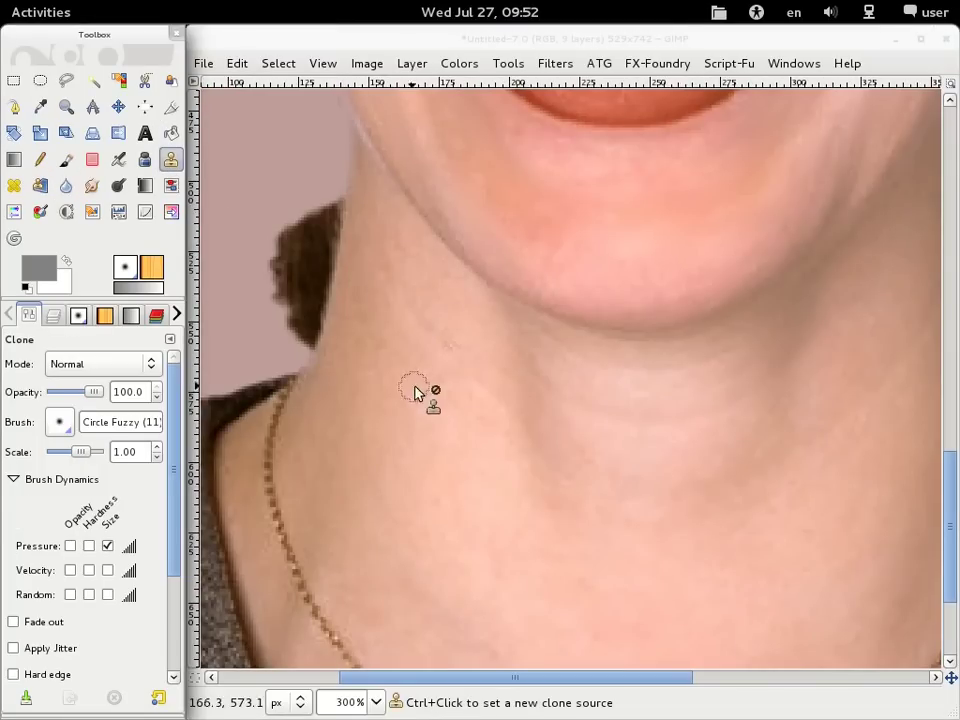
left_click(380, 232)
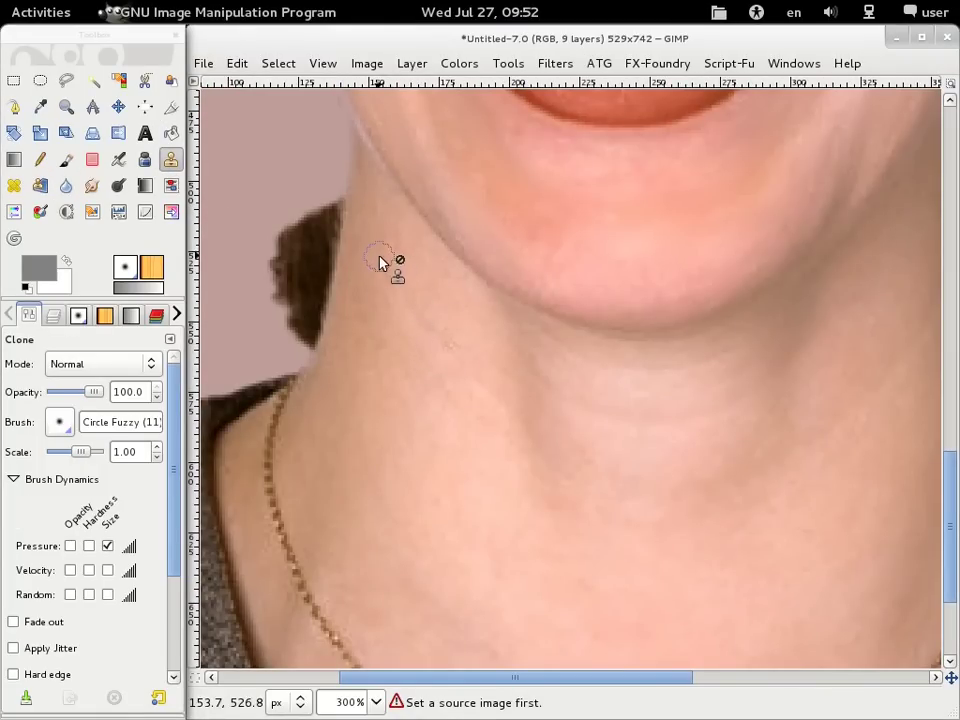
left_click(92, 186)
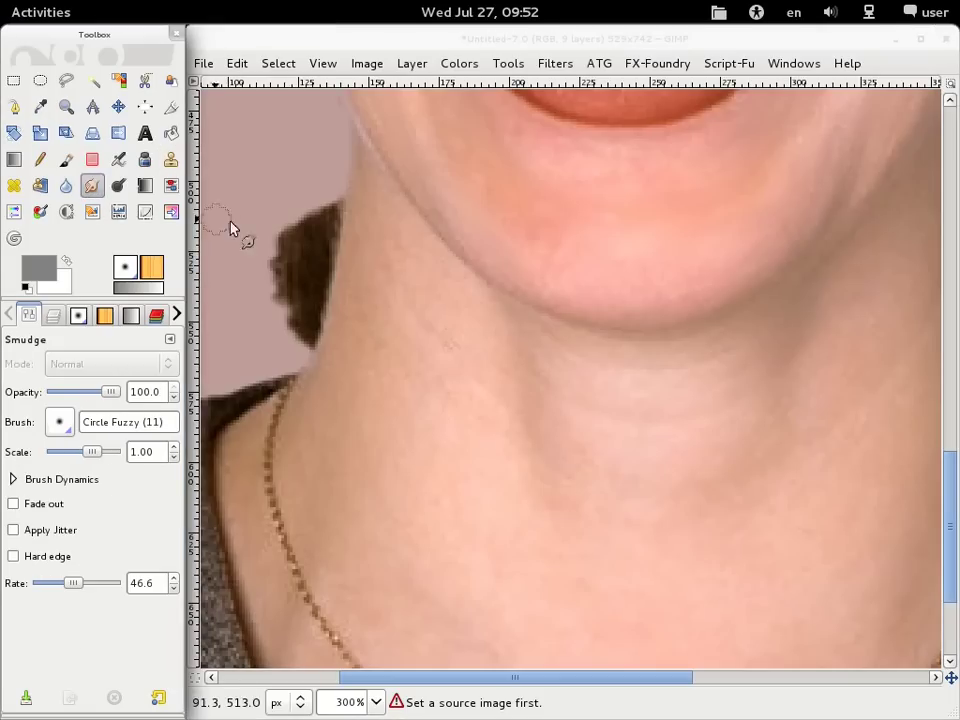
left_click(383, 258)
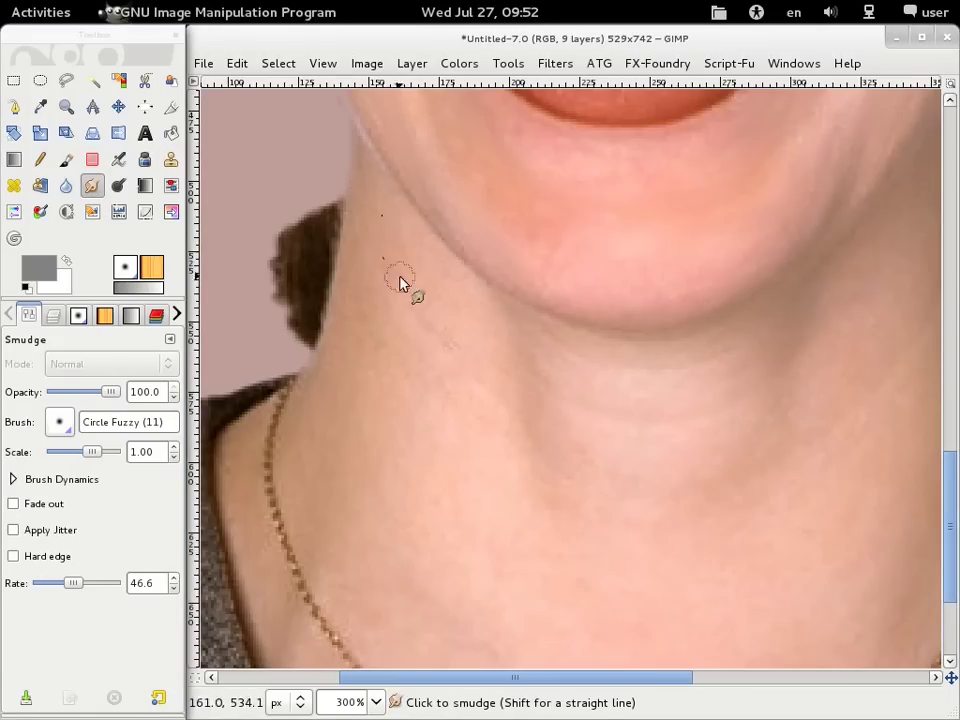
left_click(357, 299)
left_click(378, 376)
scroll(560, 380, "down", 5)
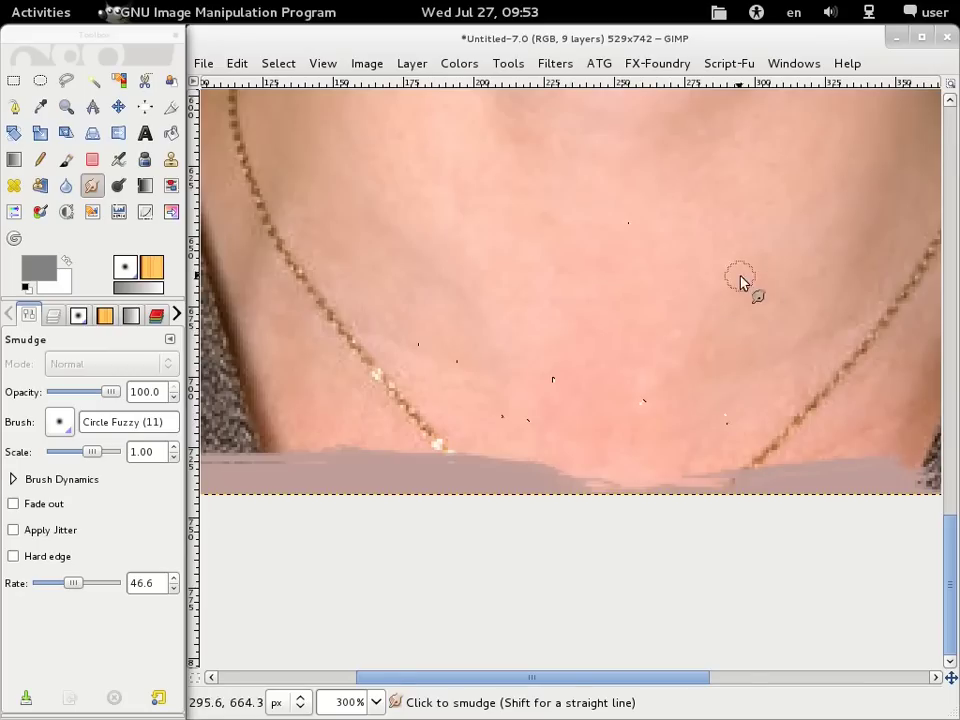
scroll(741, 281, "right", 4)
scroll(486, 253, "up", 1)
scroll(527, 332, "left", 3)
scroll(527, 332, "up", 3)
scroll(574, 280, "up", 2)
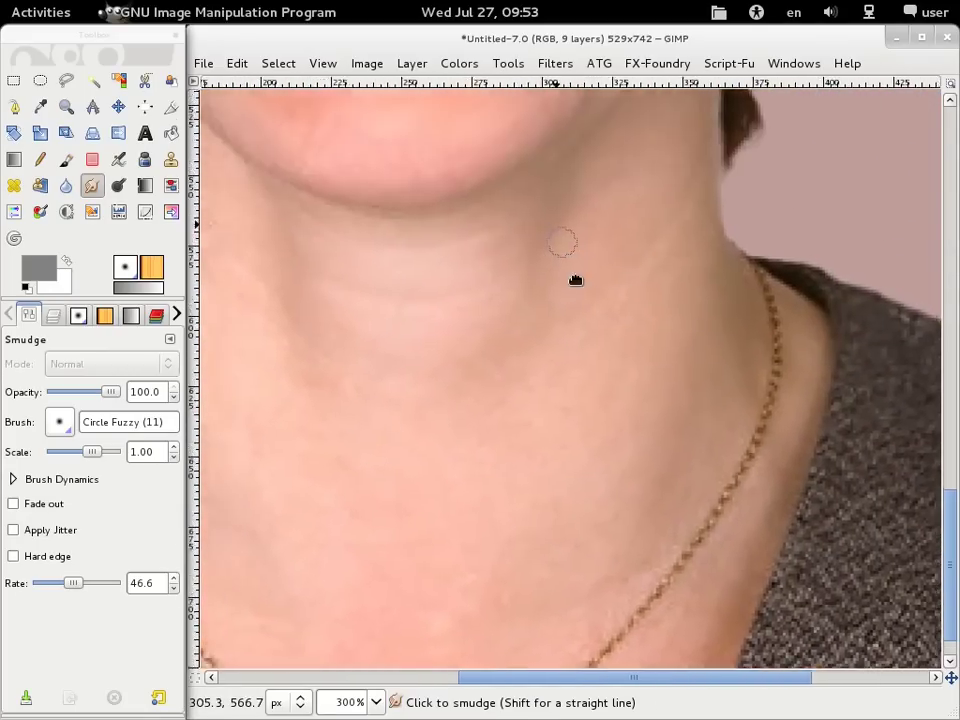
scroll(668, 435, "up", 3)
scroll(658, 439, "up", 3)
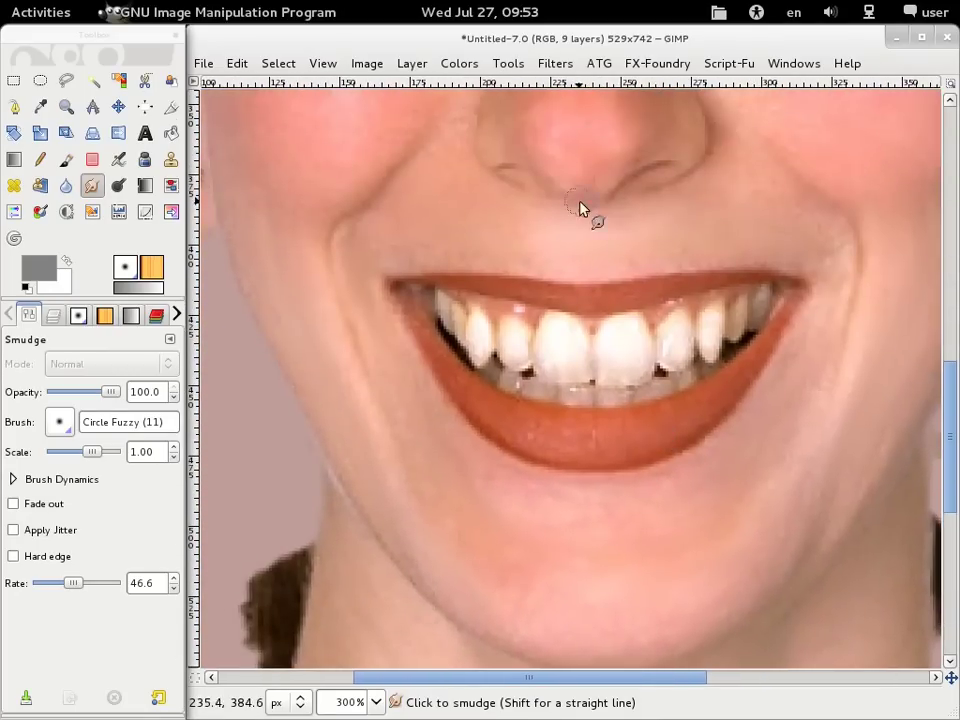
scroll(615, 424, "up", 2)
scroll(615, 424, "up", 2)
left_click(376, 701)
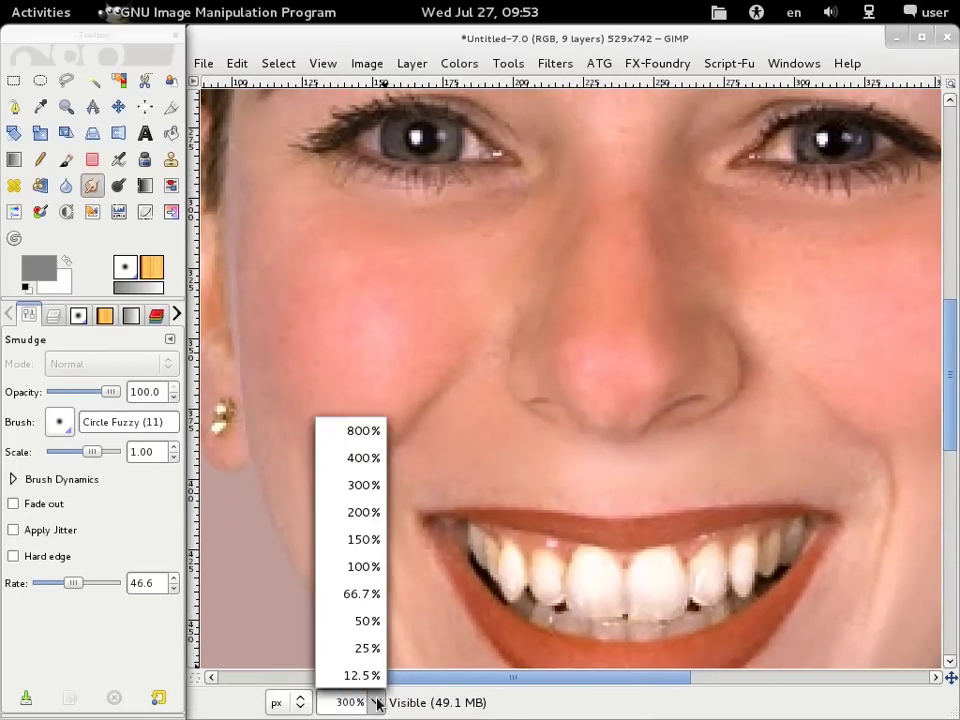
left_click(366, 567)
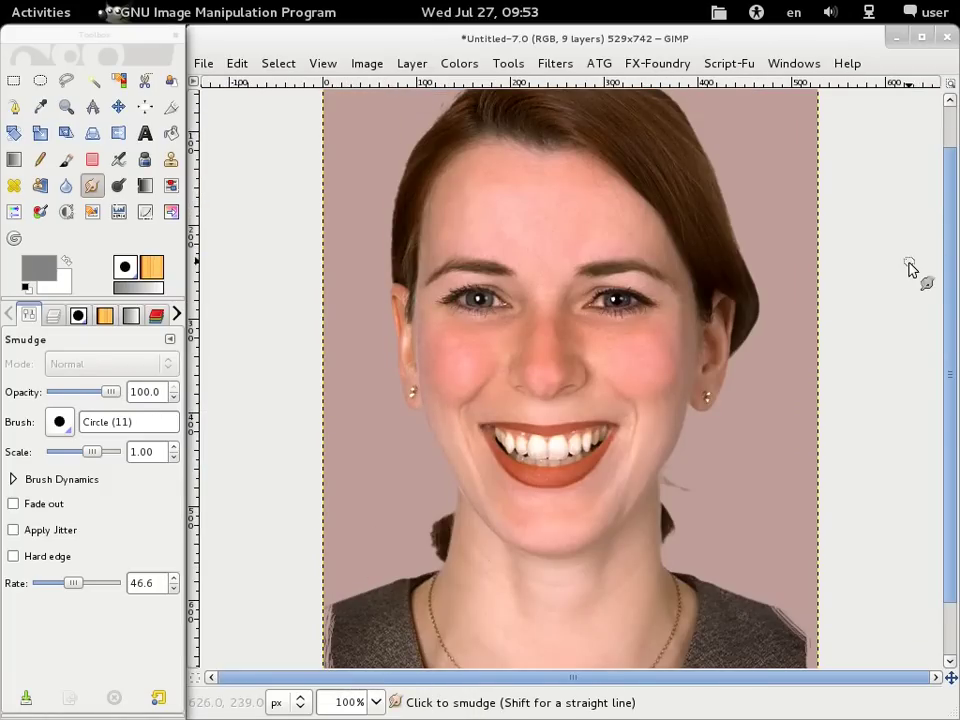
scroll(908, 270, "up", 1)
scroll(908, 270, "down", 2)
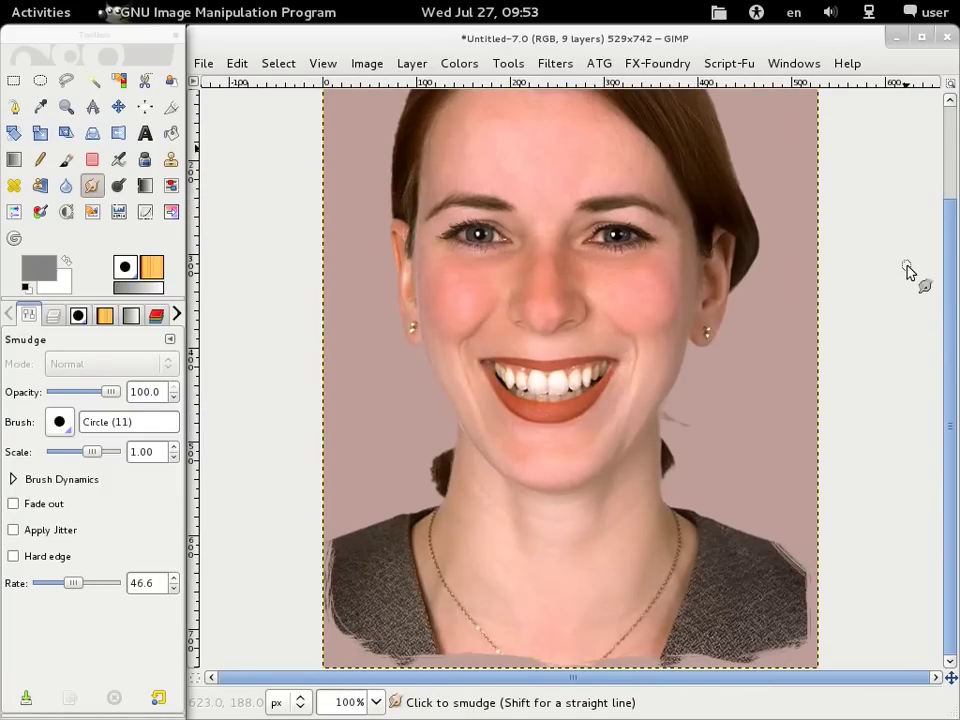
left_click(53, 315)
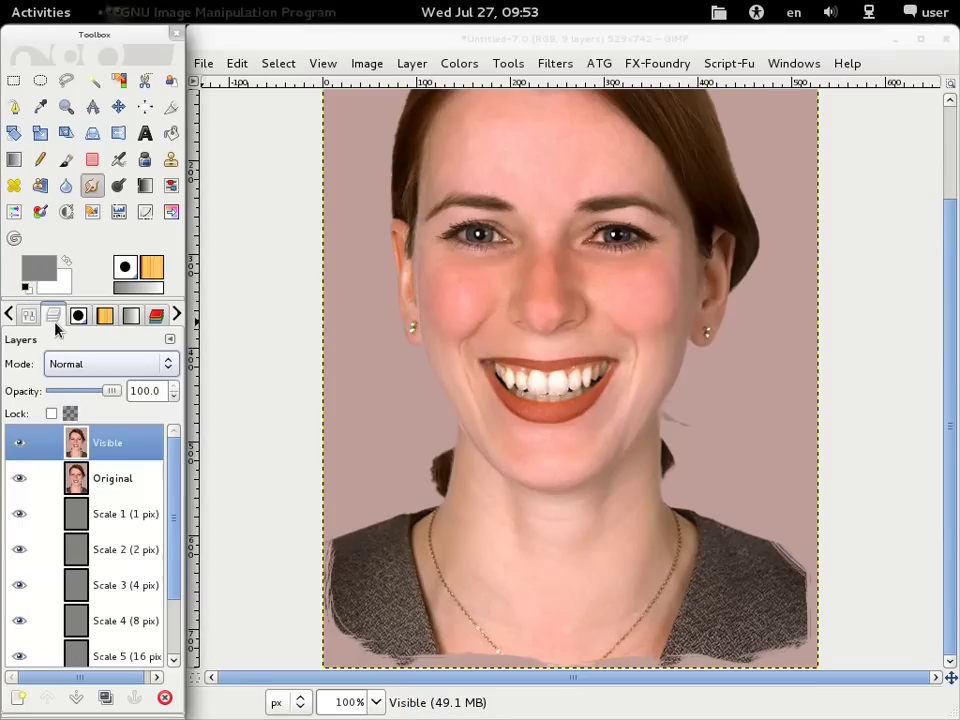
left_click(16, 448)
left_click(16, 448)
left_click(16, 448)
left_click(16, 448)
left_click(16, 448)
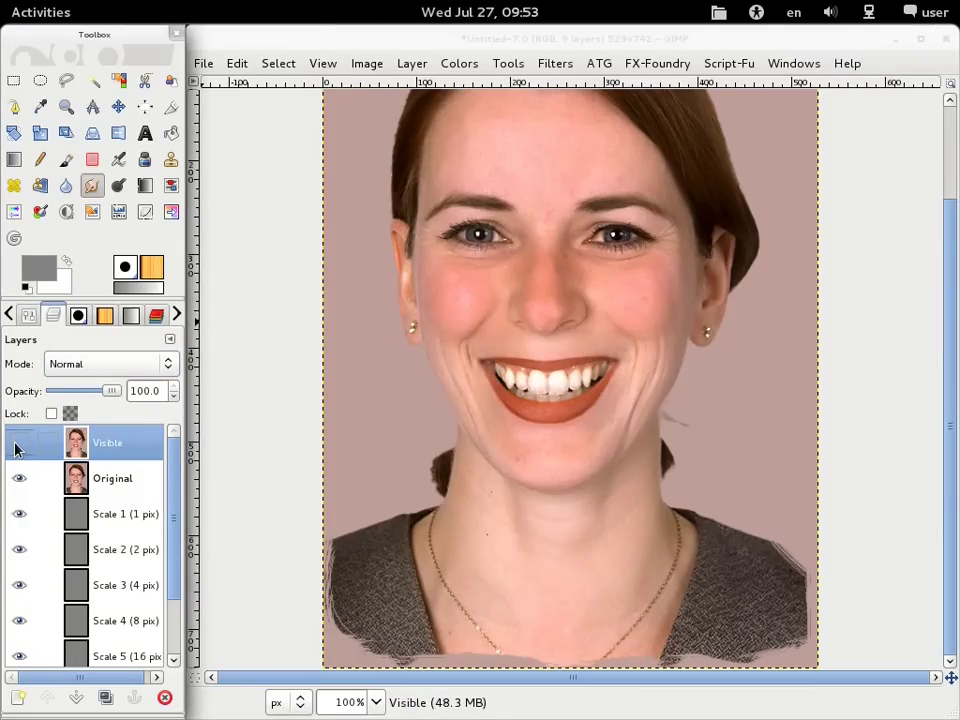
scroll(873, 425, "up", 3)
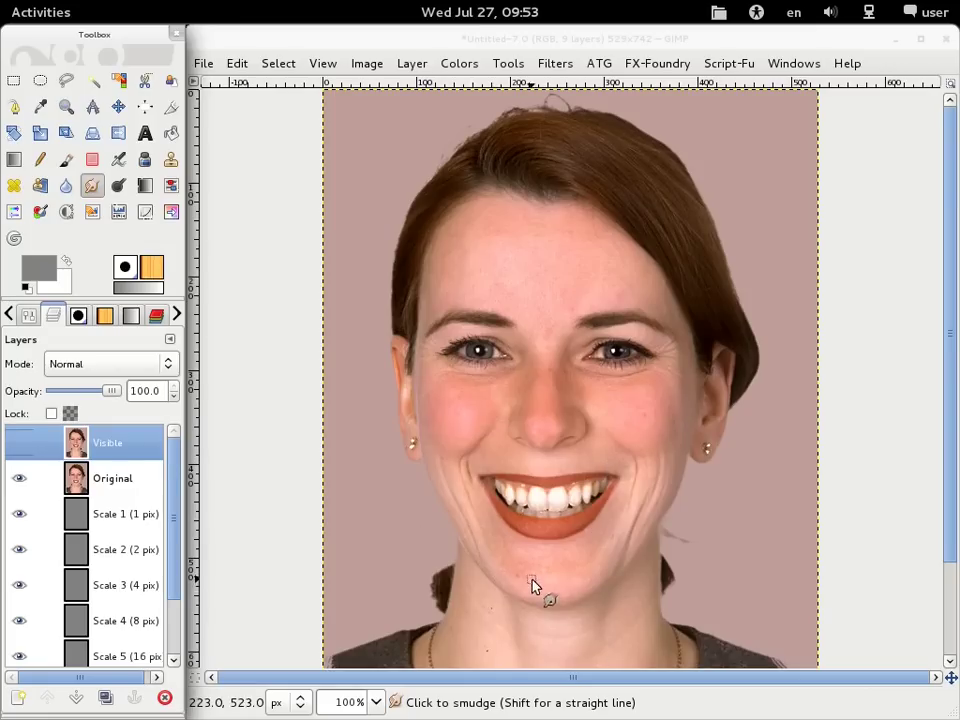
left_click(21, 444)
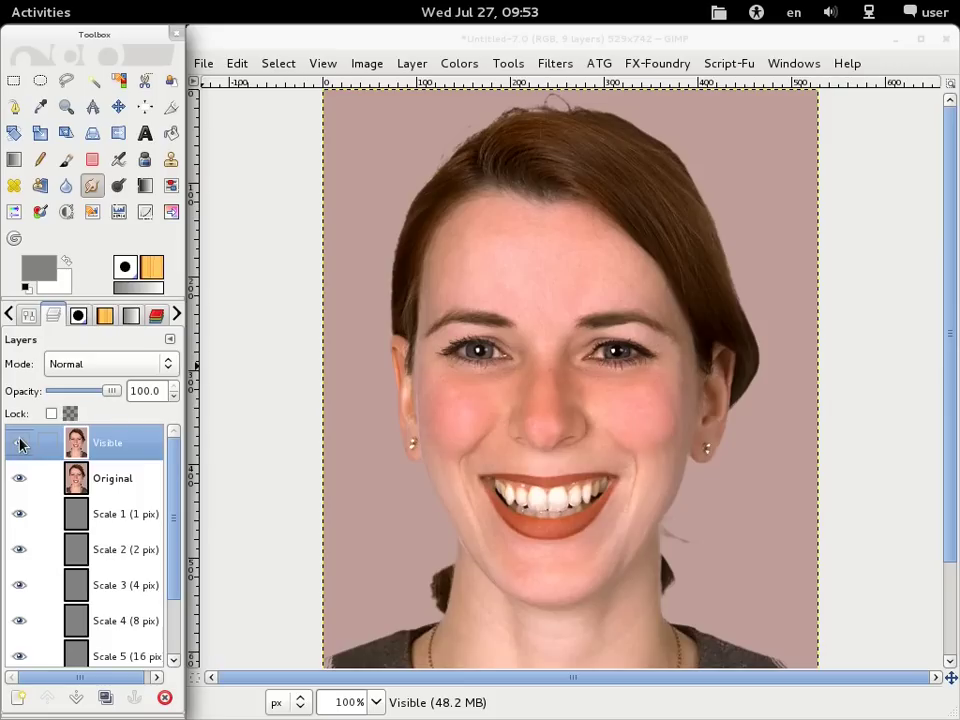
left_click(21, 444)
left_click(21, 444)
left_click(21, 444)
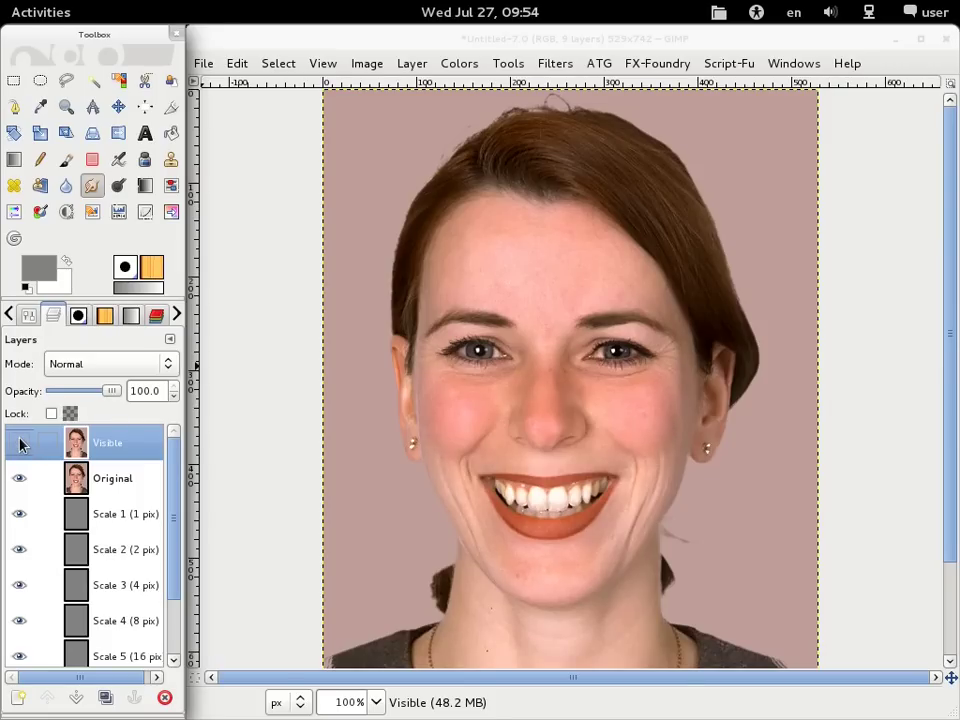
left_click(21, 444)
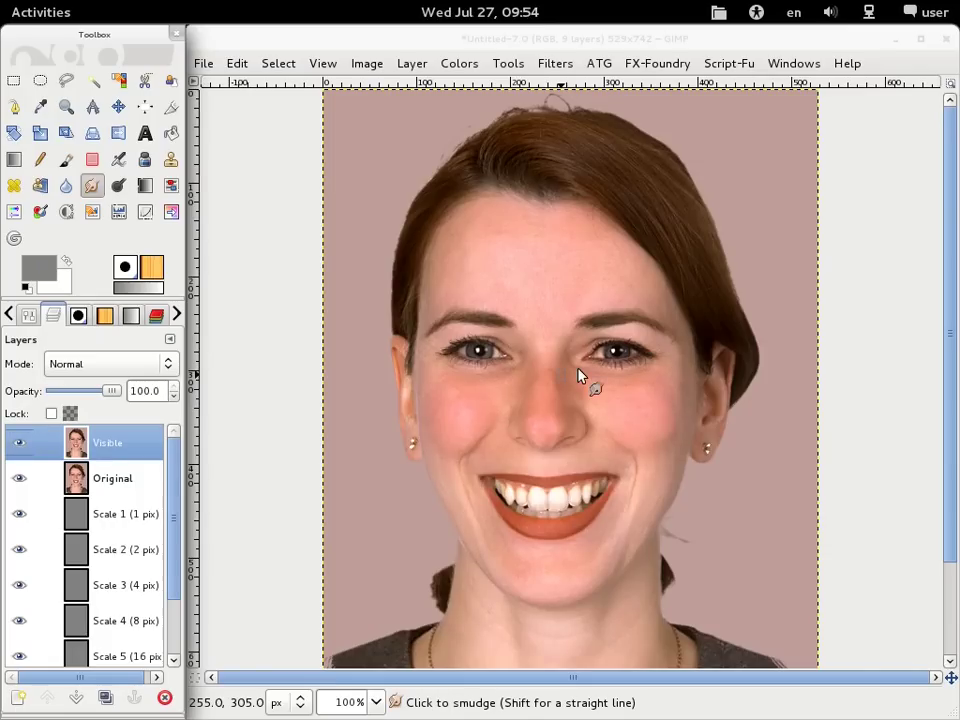
scroll(900, 294, "down", 3)
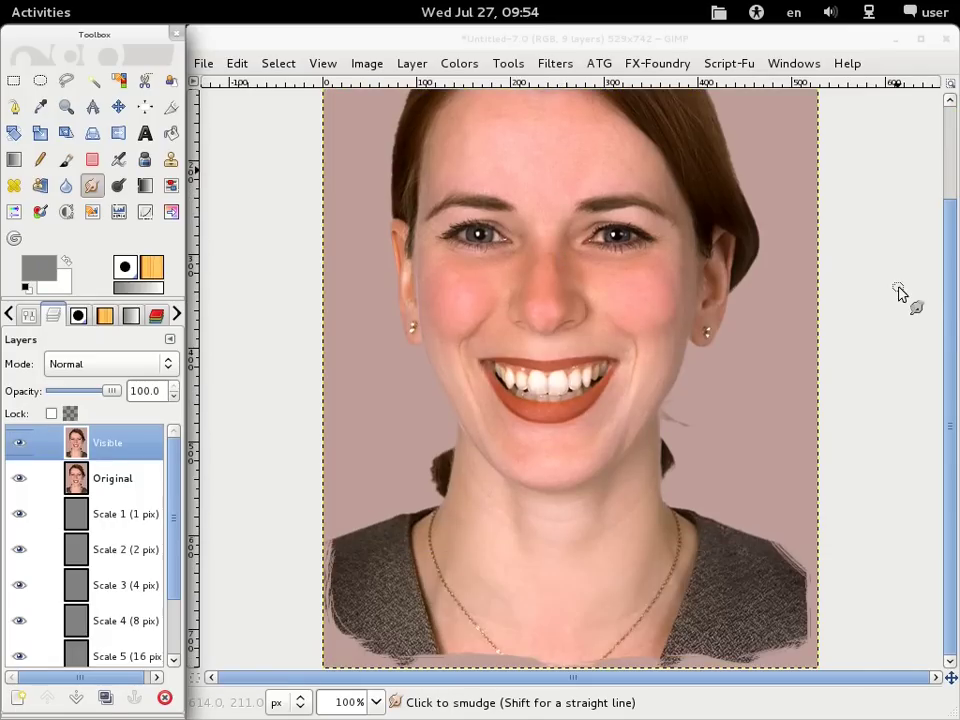
scroll(870, 443, "up", 3)
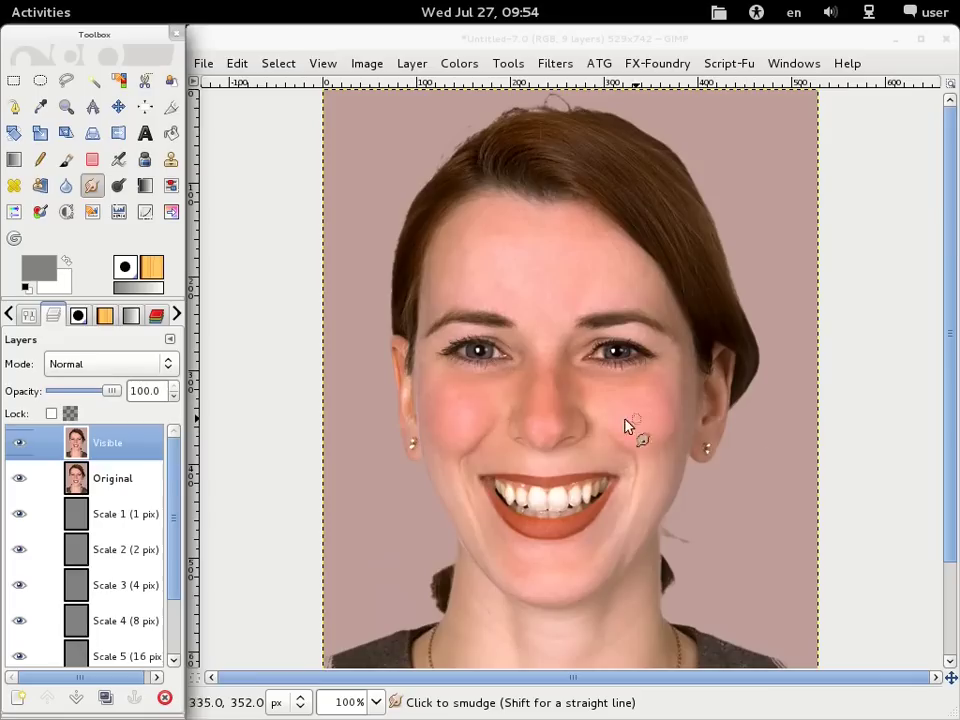
left_click(18, 442)
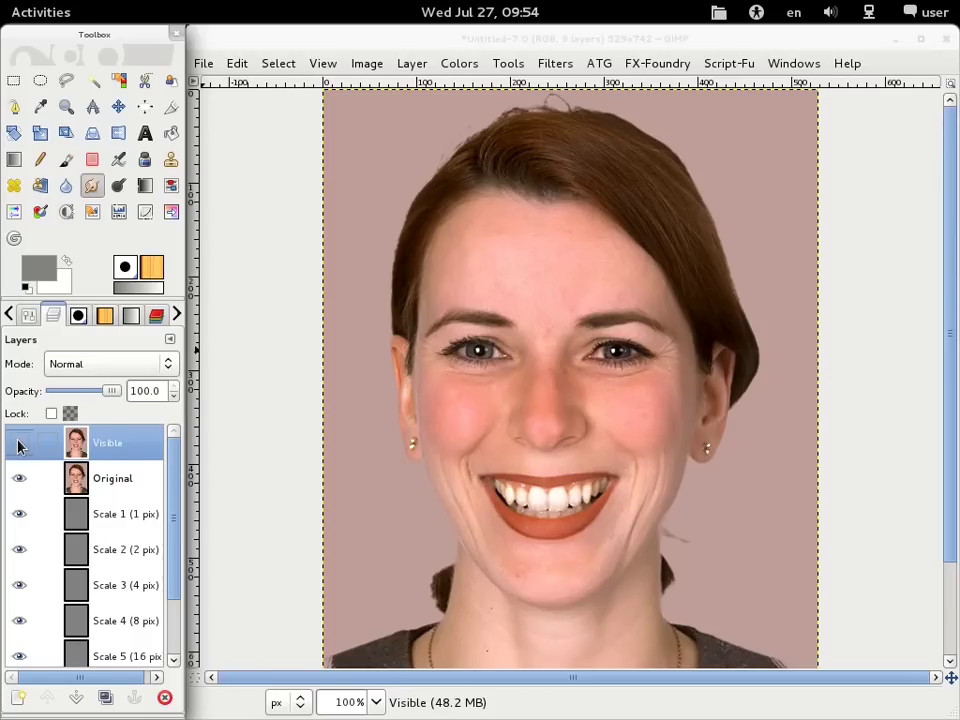
left_click(18, 442)
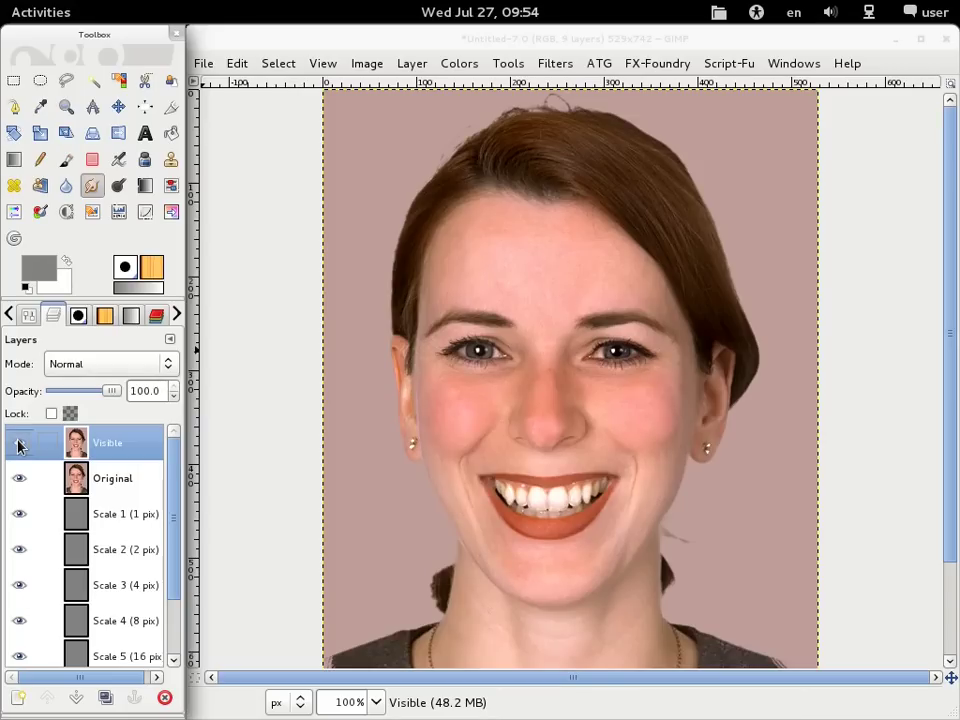
left_click(18, 442)
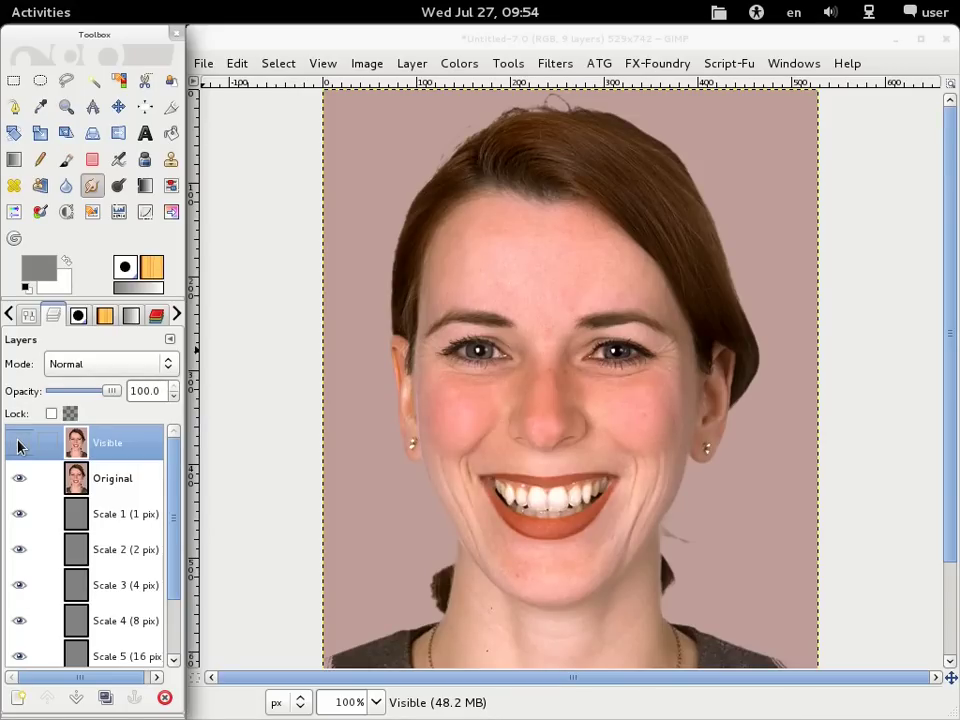
left_click(18, 443)
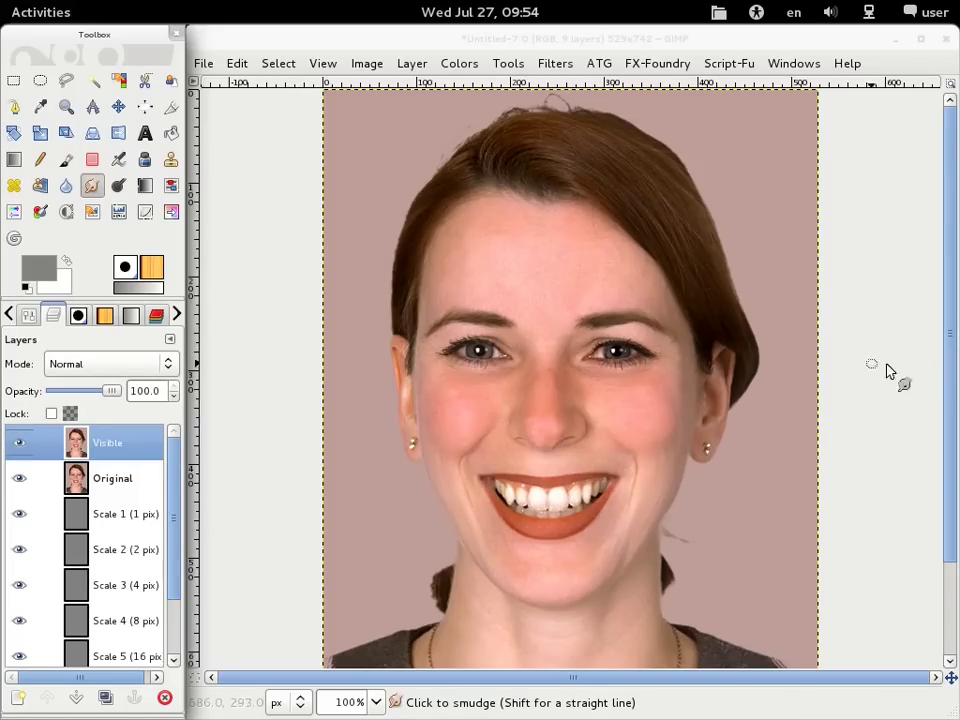
- Zoom and pan around the forehead hairline to inspect the smudged stray hairs on the Visible layer
scroll(664, 250, "up", 2, "ctrl")
scroll(662, 223, "up", 2, "ctrl")
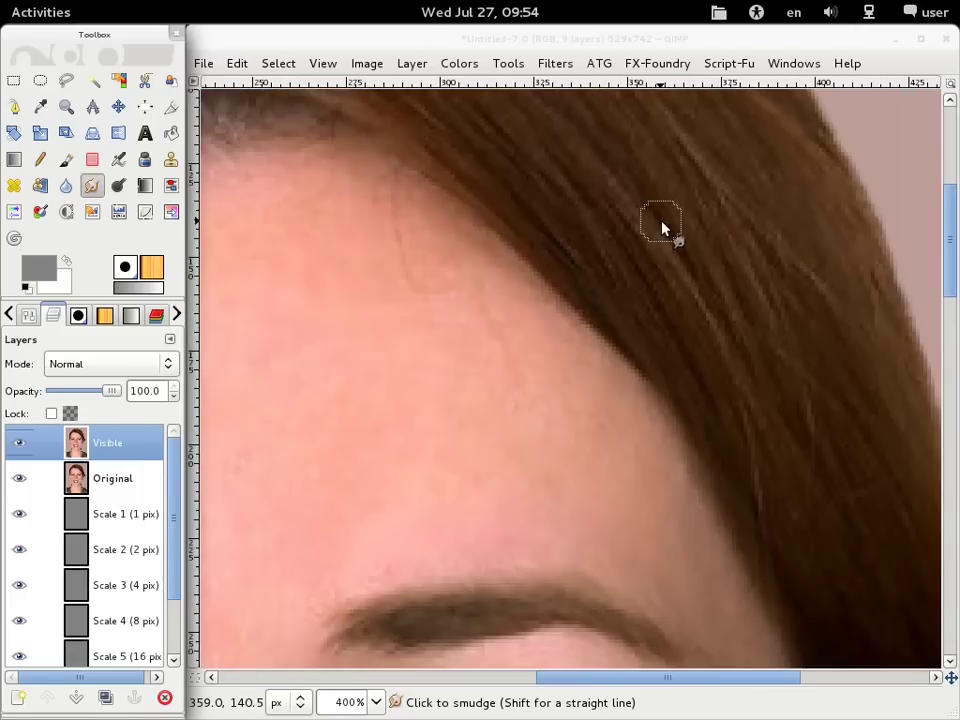
scroll(662, 227, "up", 4)
scroll(651, 237, "down", 1, "ctrl")
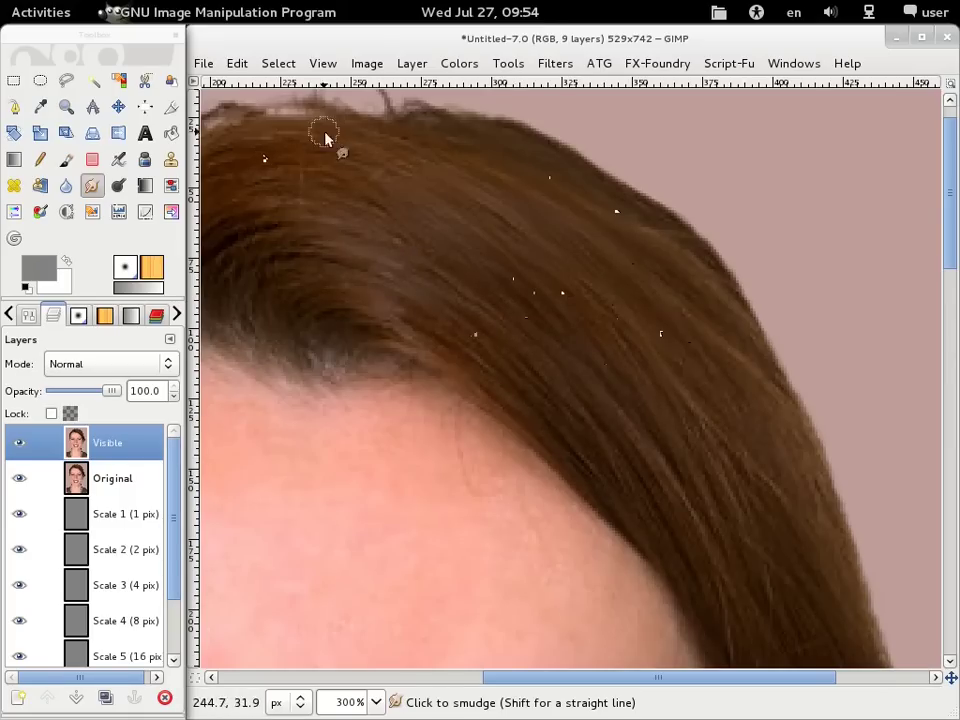
scroll(659, 343, "down", 2)
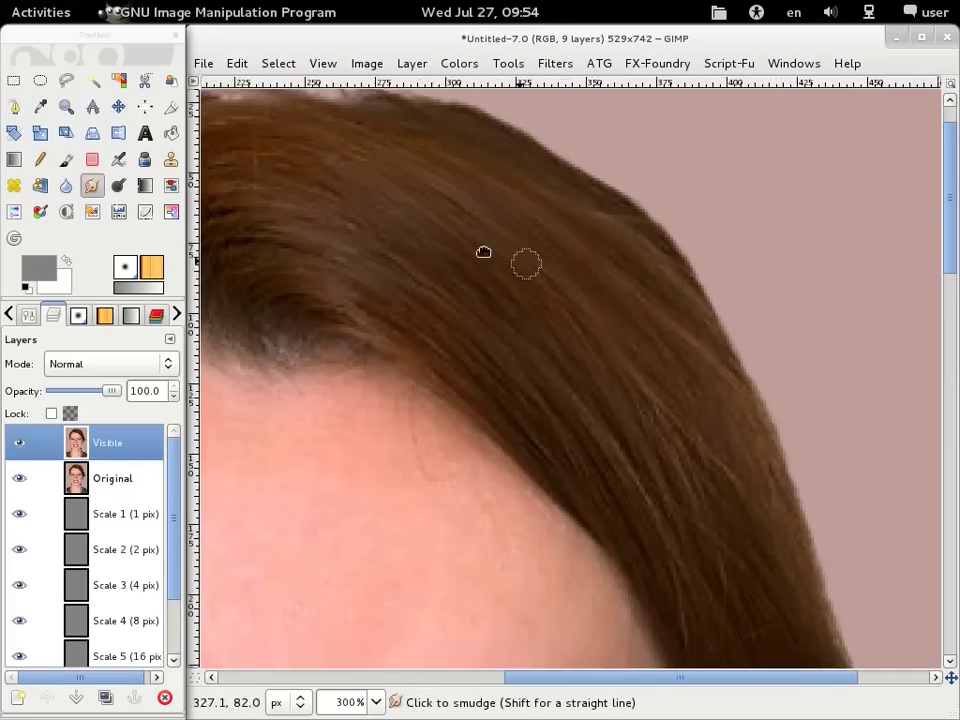
scroll(600, 300, "right", 3)
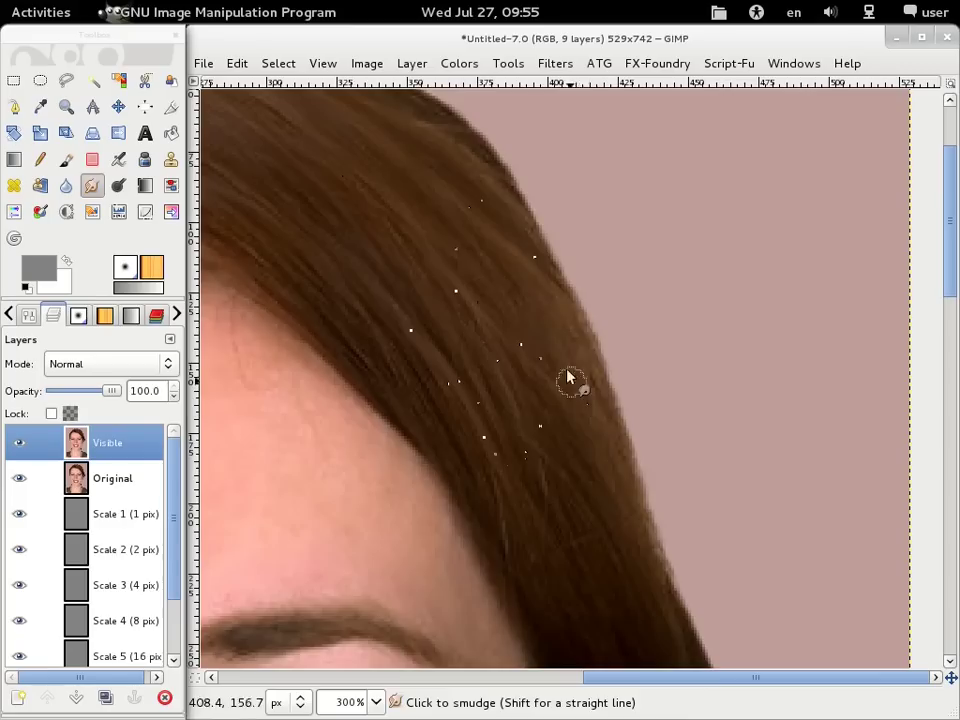
scroll(570, 400, "down", 4)
scroll(520, 306, "right", 2)
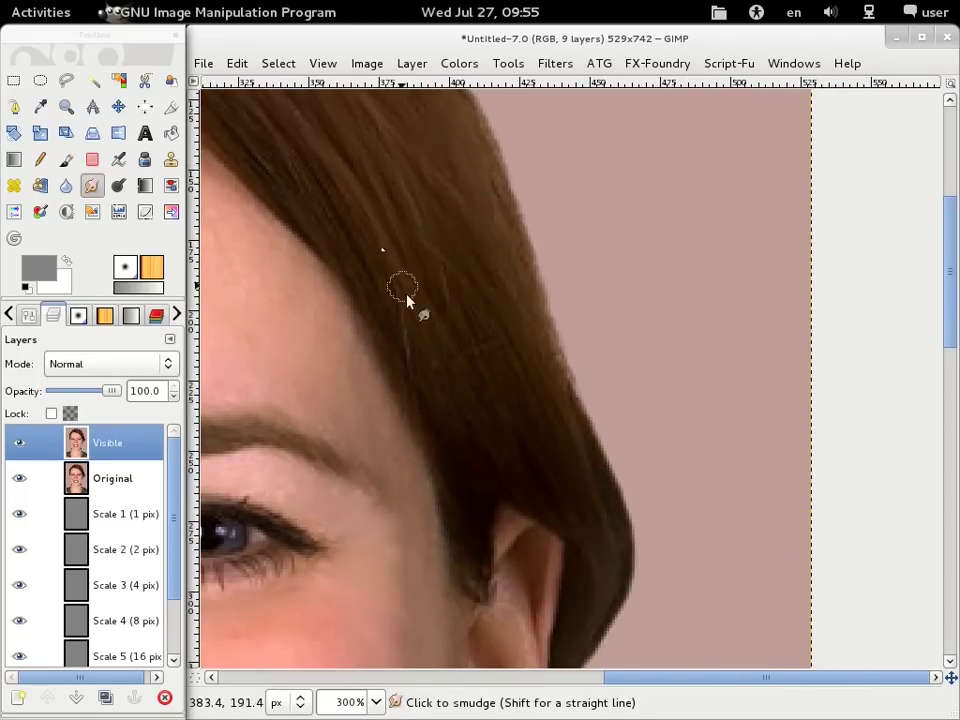
scroll(600, 310, "left", 6)
scroll(754, 379, "up", 2)
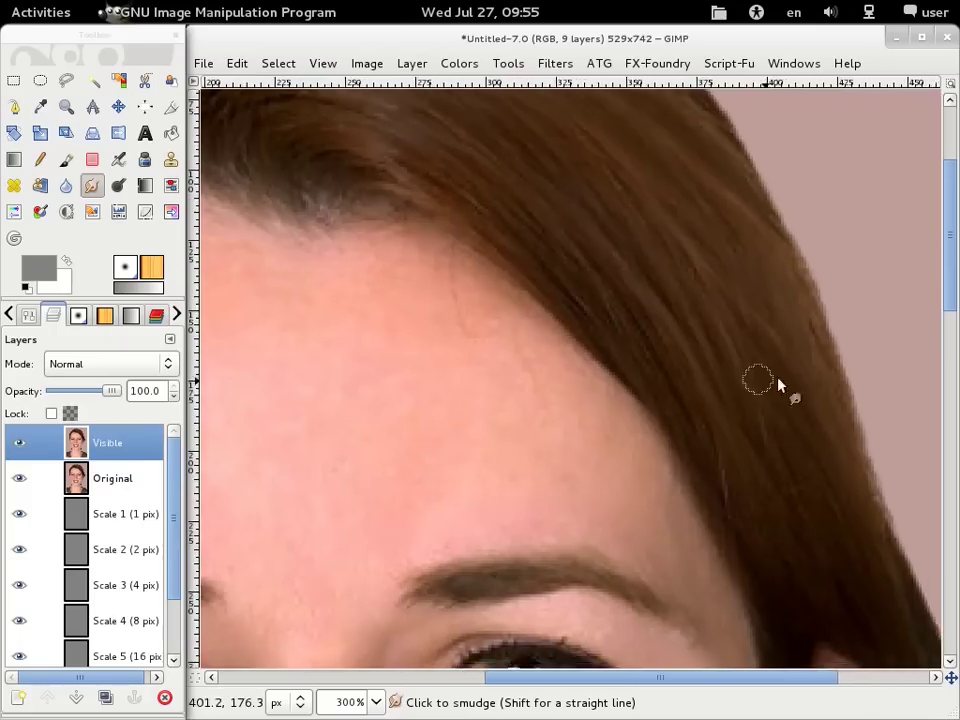
scroll(570, 220, "up", 3)
scroll(726, 252, "left", 2)
scroll(650, 310, "up", 1)
scroll(650, 310, "left", 1)
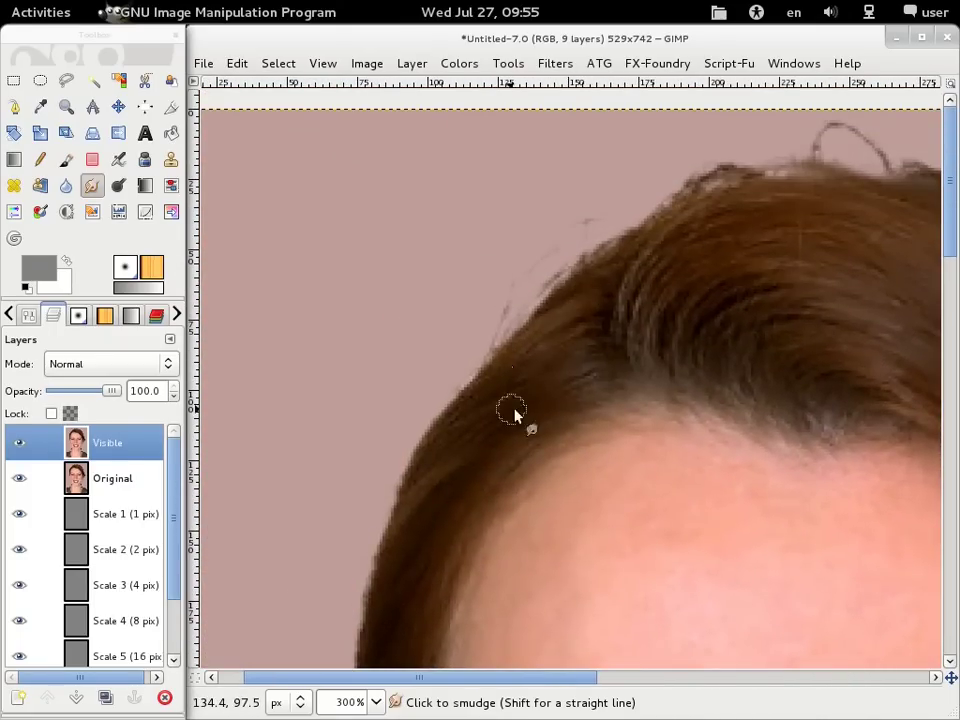
scroll(540, 330, "down", 2)
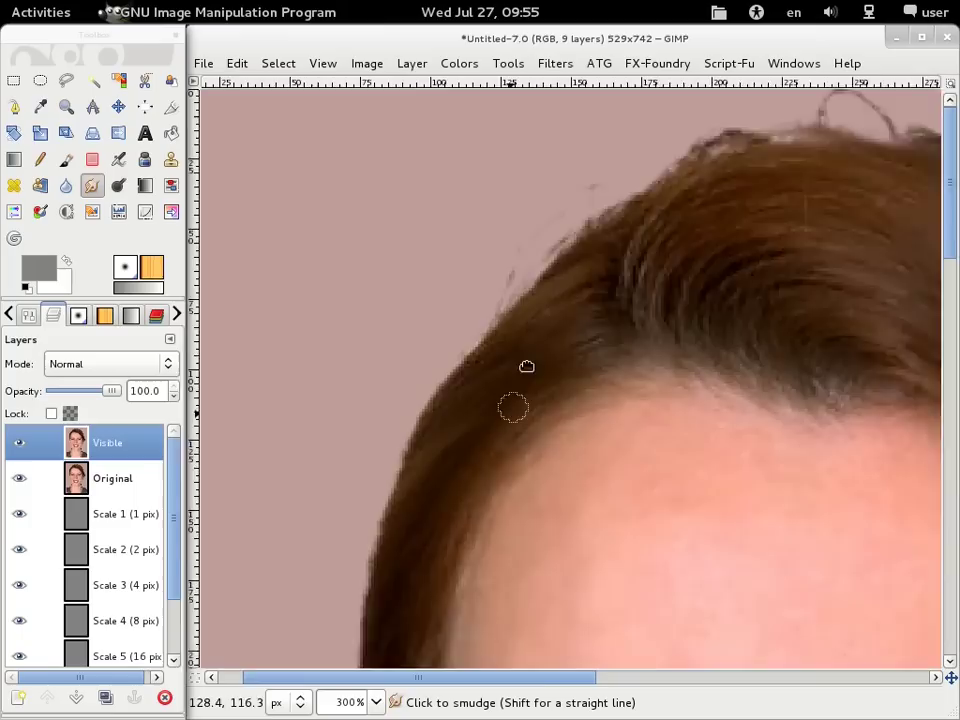
scroll(515, 350, "down", 3)
scroll(510, 330, "left", 2)
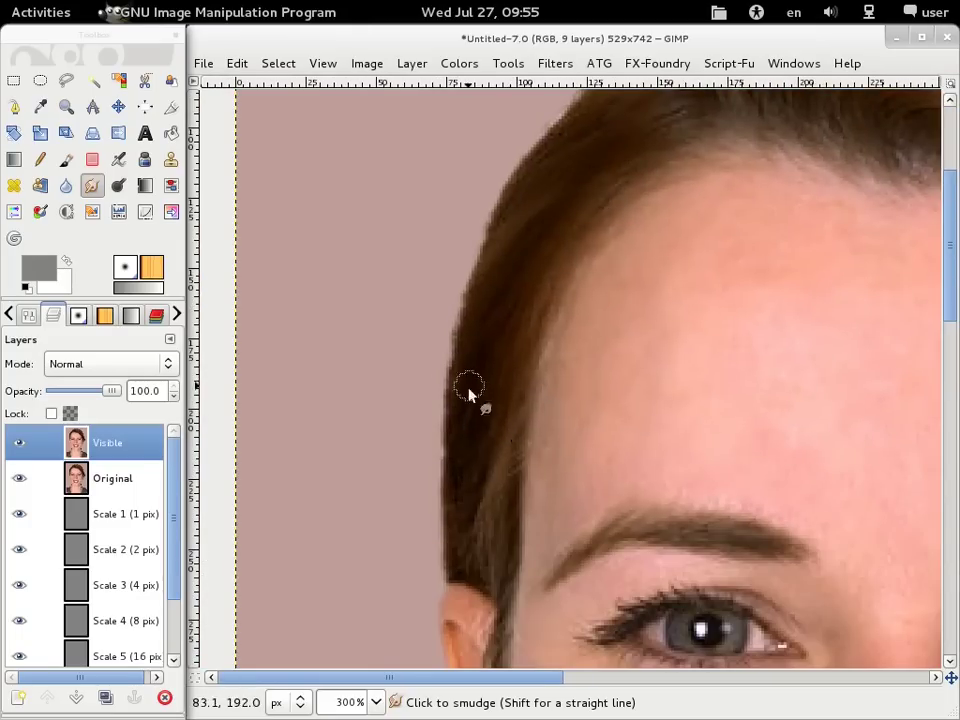
scroll(535, 300, "down", 3)
scroll(530, 250, "right", 1)
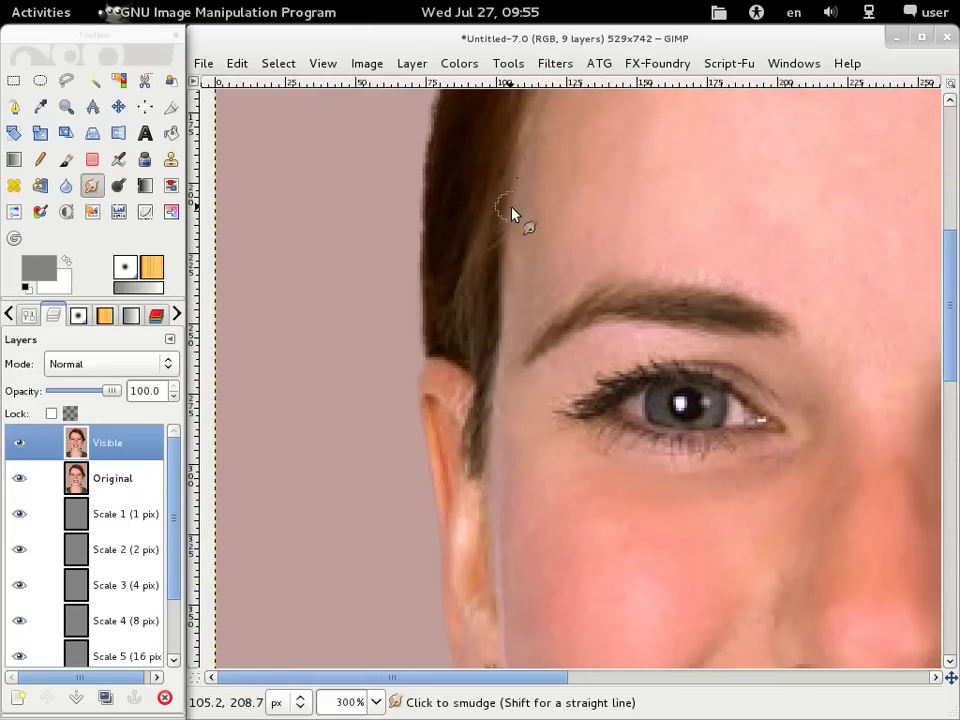
scroll(450, 340, "up", 4)
scroll(380, 474, "right", 2)
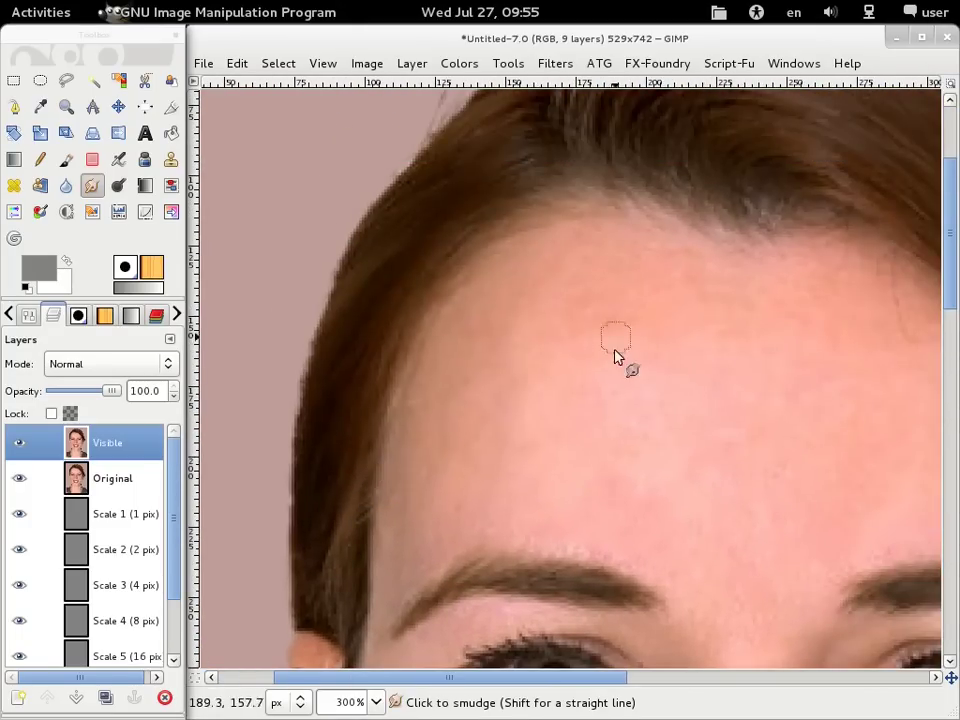
scroll(621, 413, "down", 1, "ctrl")
scroll(617, 407, "down", 1, "ctrl")
scroll(617, 407, "down", 1, "ctrl")
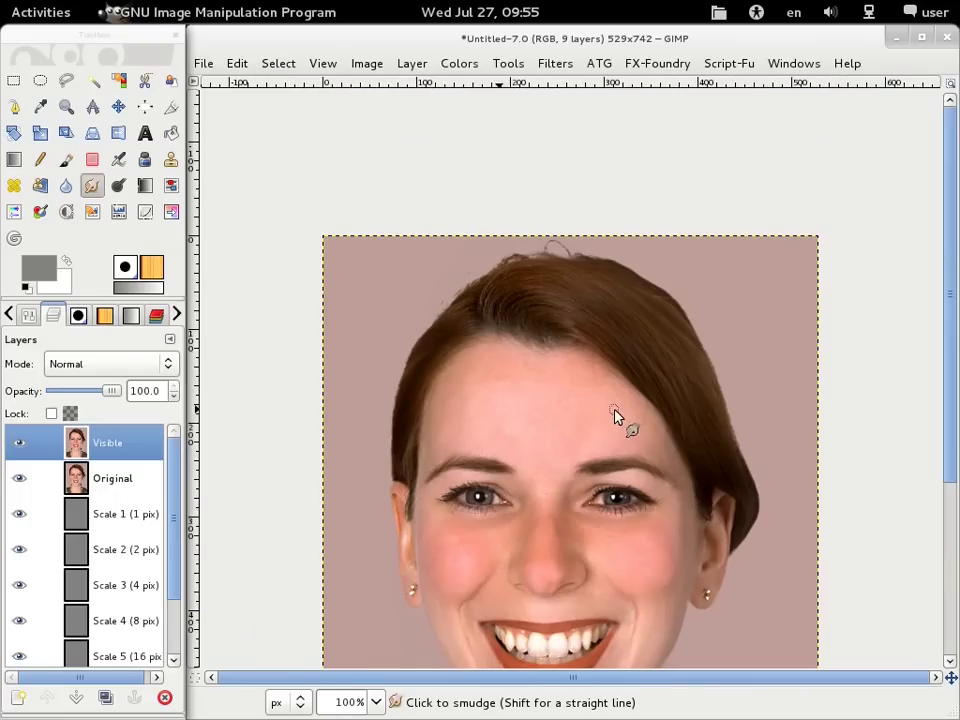
scroll(550, 452, "down", 3)
scroll(556, 445, "up", 3)
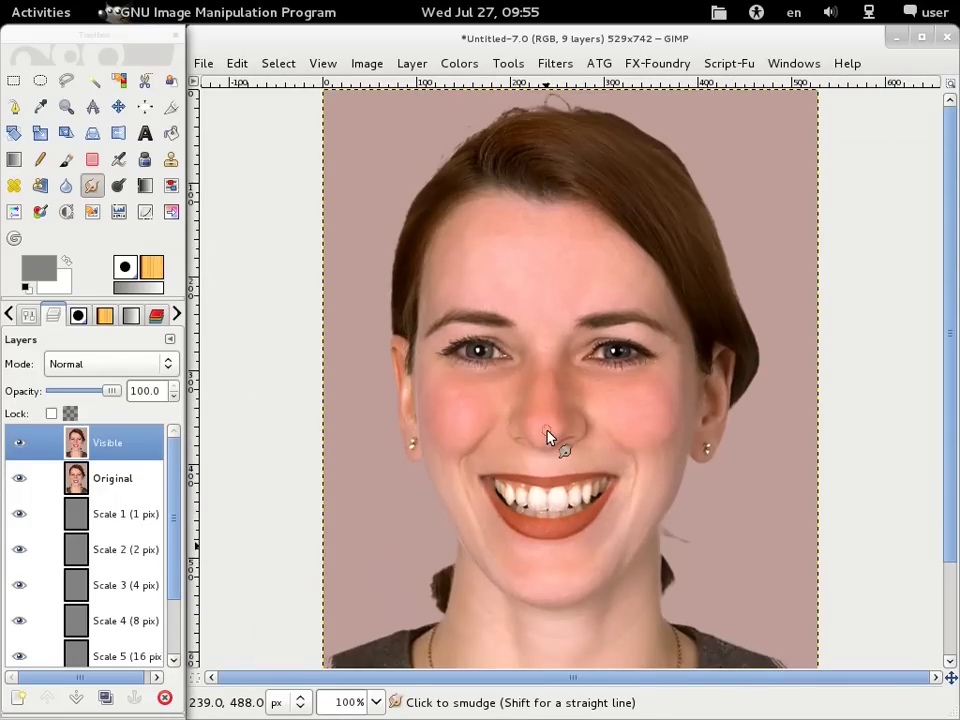
- Hide and re-show the Visible layer to compare the retouch against the Original layer
left_click(18, 443)
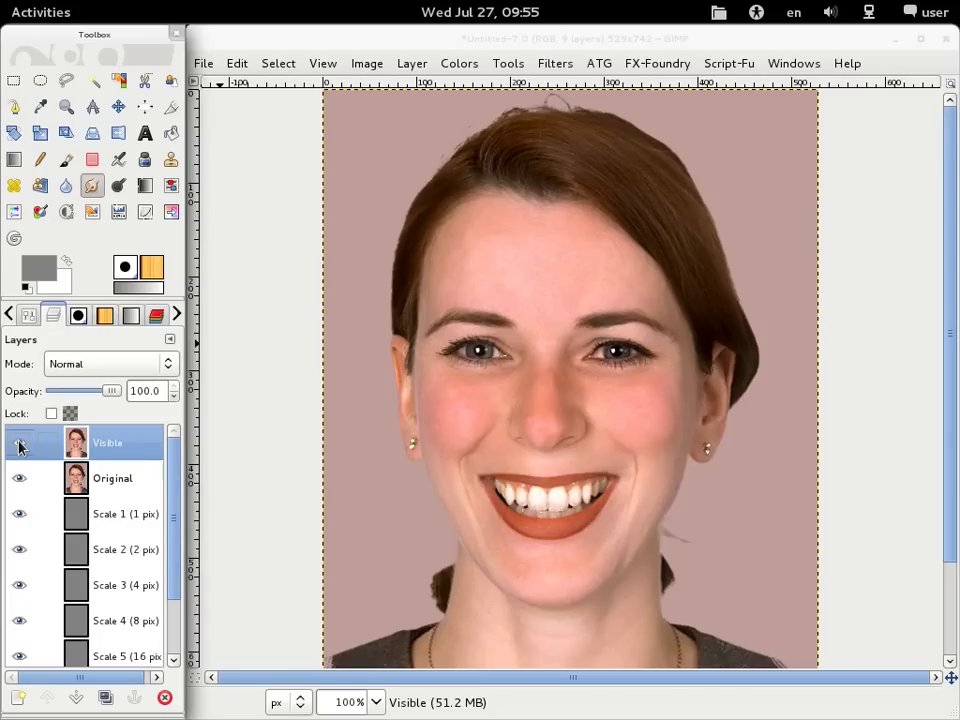
left_click(18, 443)
left_click(18, 478)
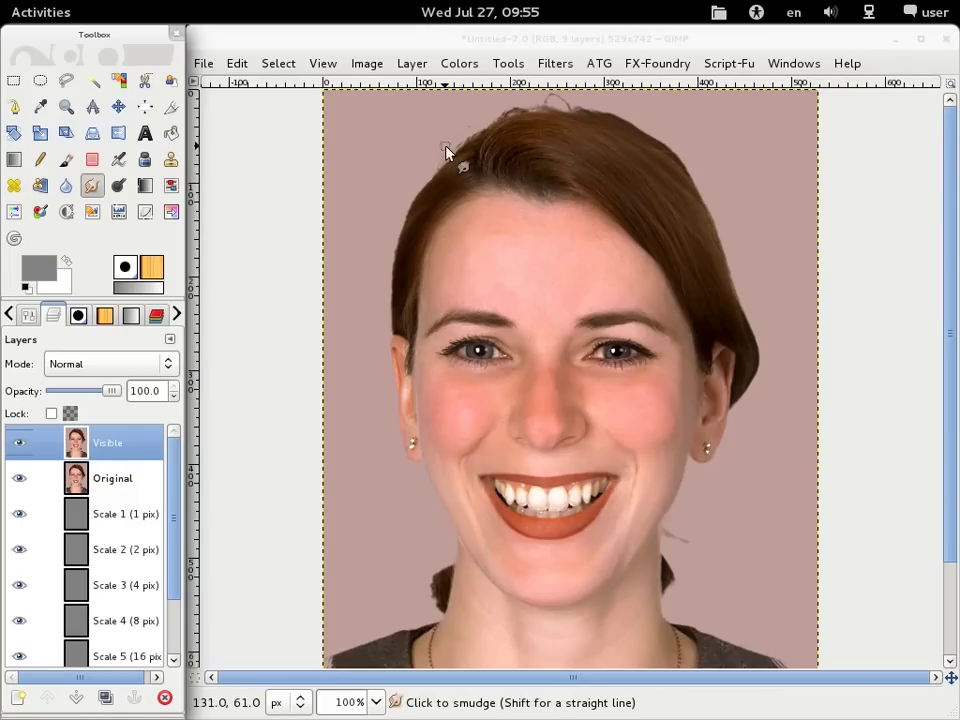
scroll(884, 205, "down", 3)
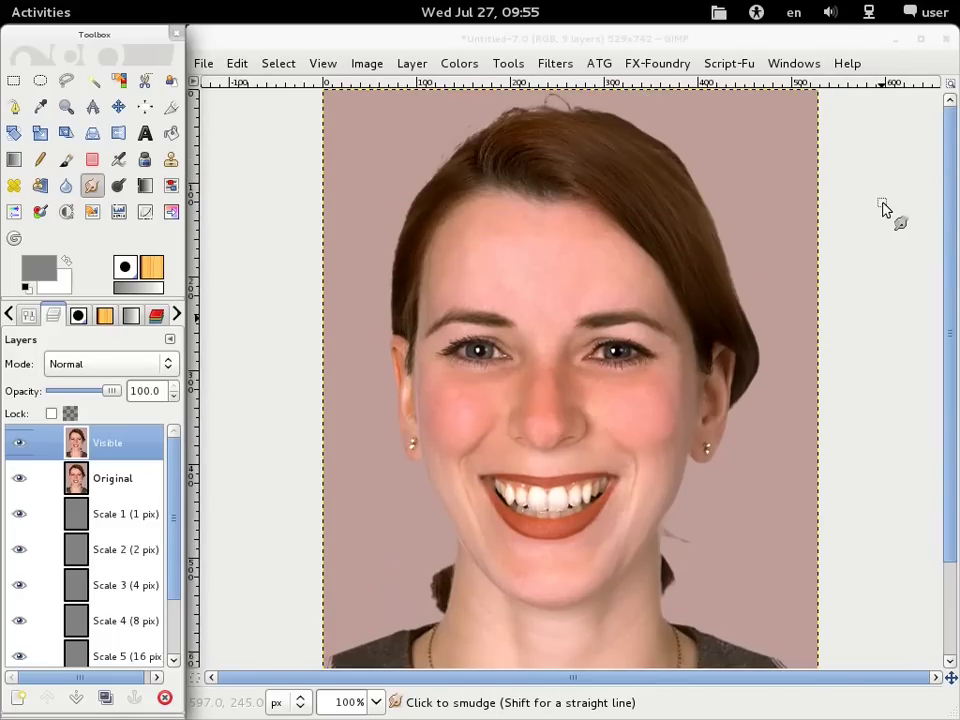
scroll(884, 213, "up", 3)
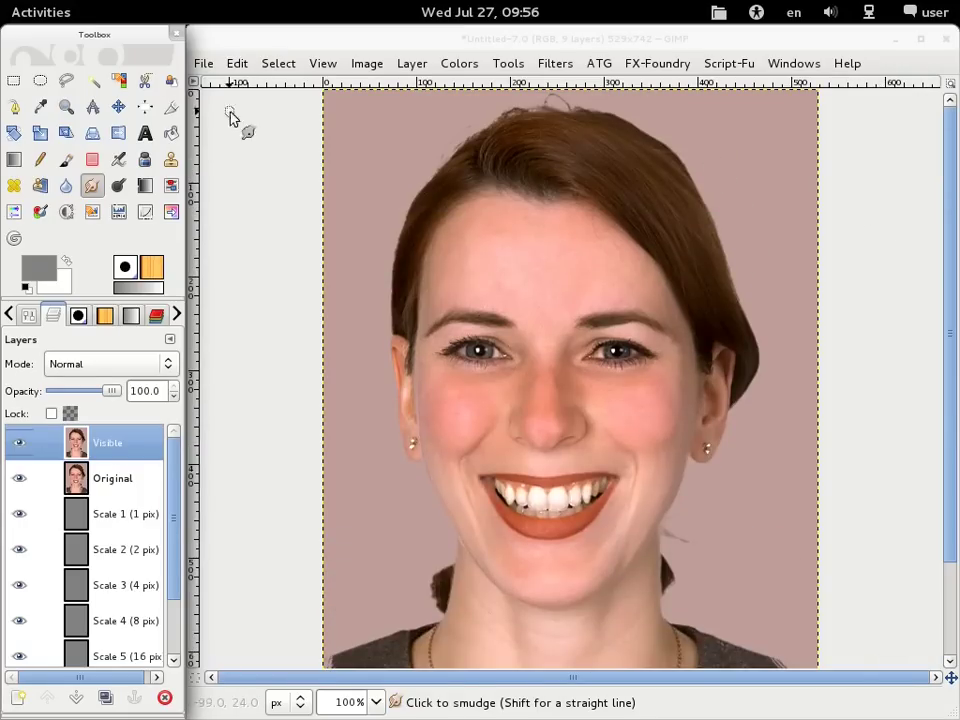
- Save the image as woman smiling 8_1.xcf, then toggle the retouched layer for a final check
left_click(203, 63)
left_click(225, 231)
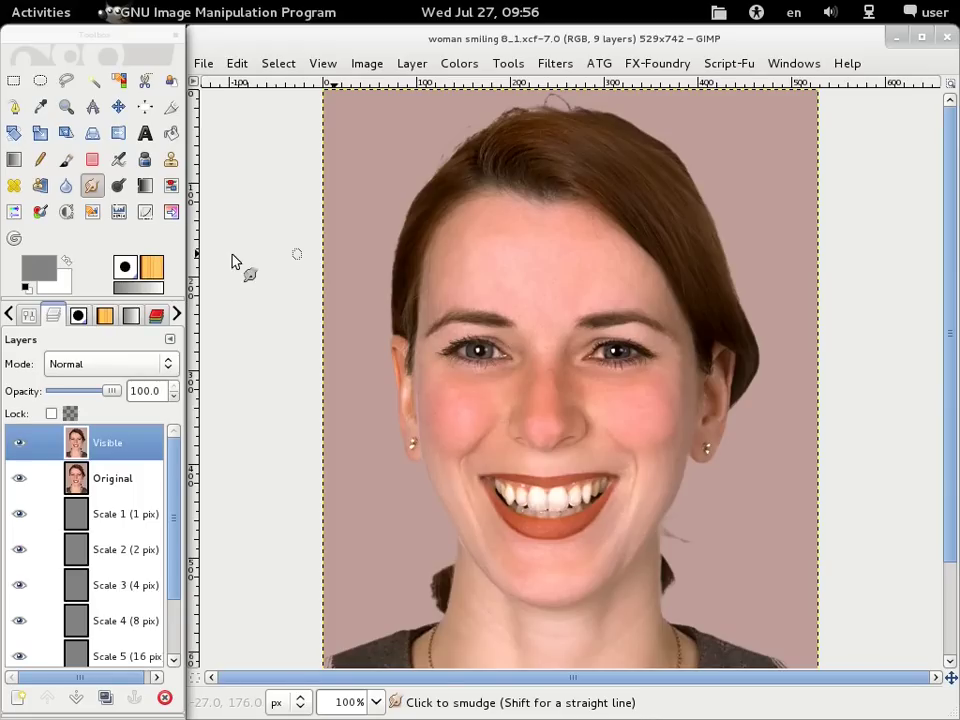
left_click(18, 452)
left_click(18, 452)
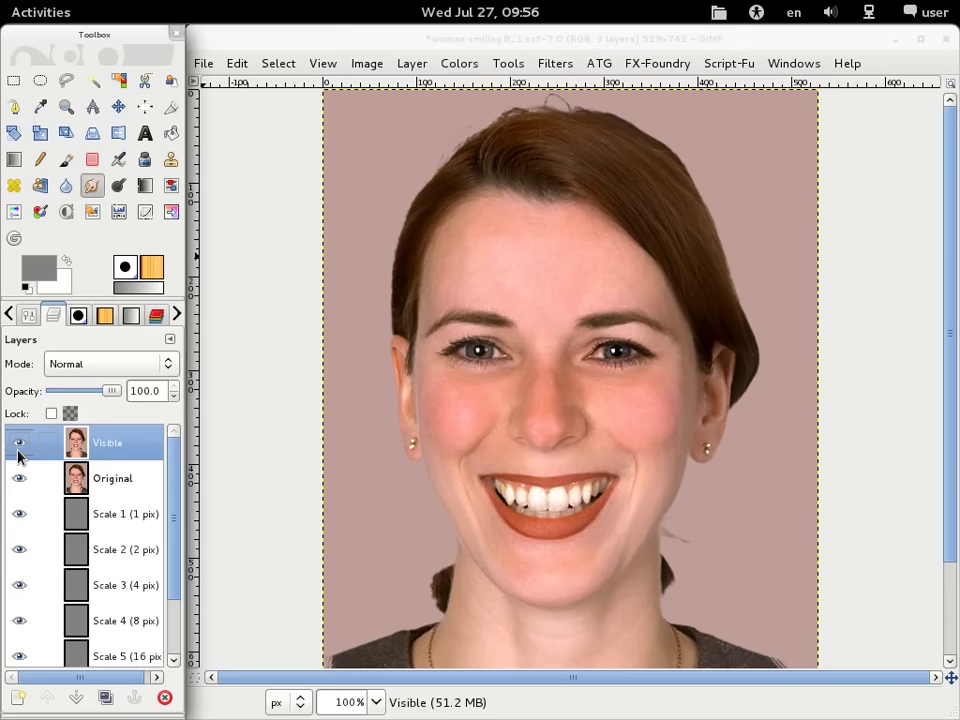